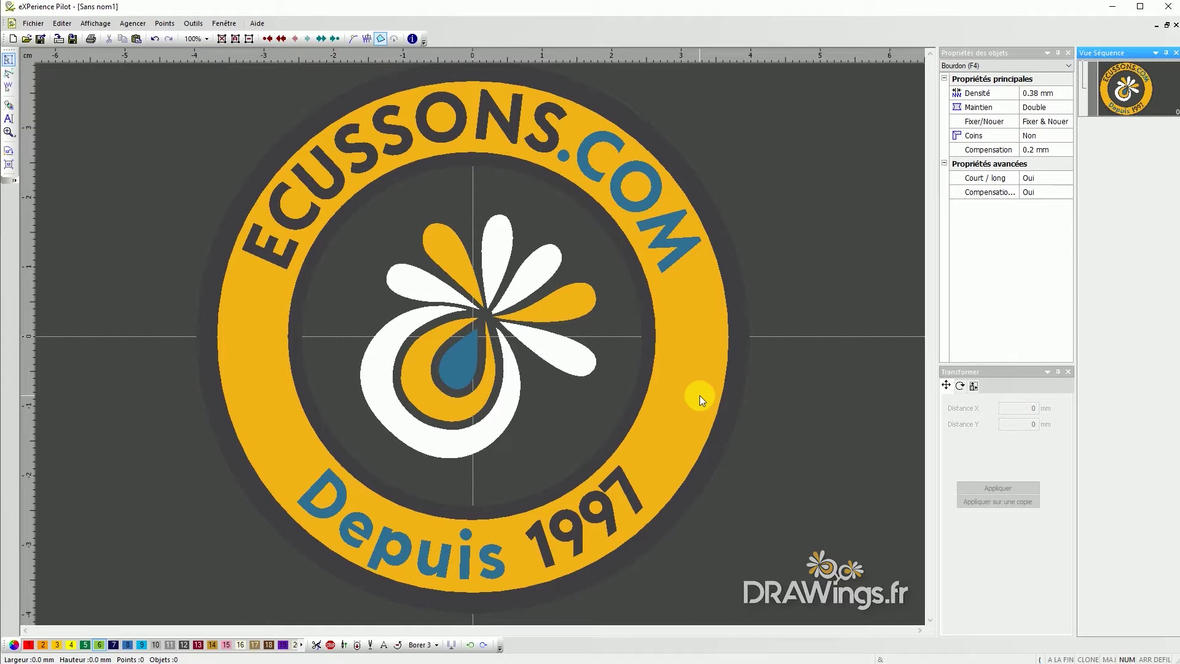
Start a Remplissage fill with a stitch direction of about 40° and insert a centred circle along the ring's inner edge
{"action": "left_click", "coordinate": [473, 319]}
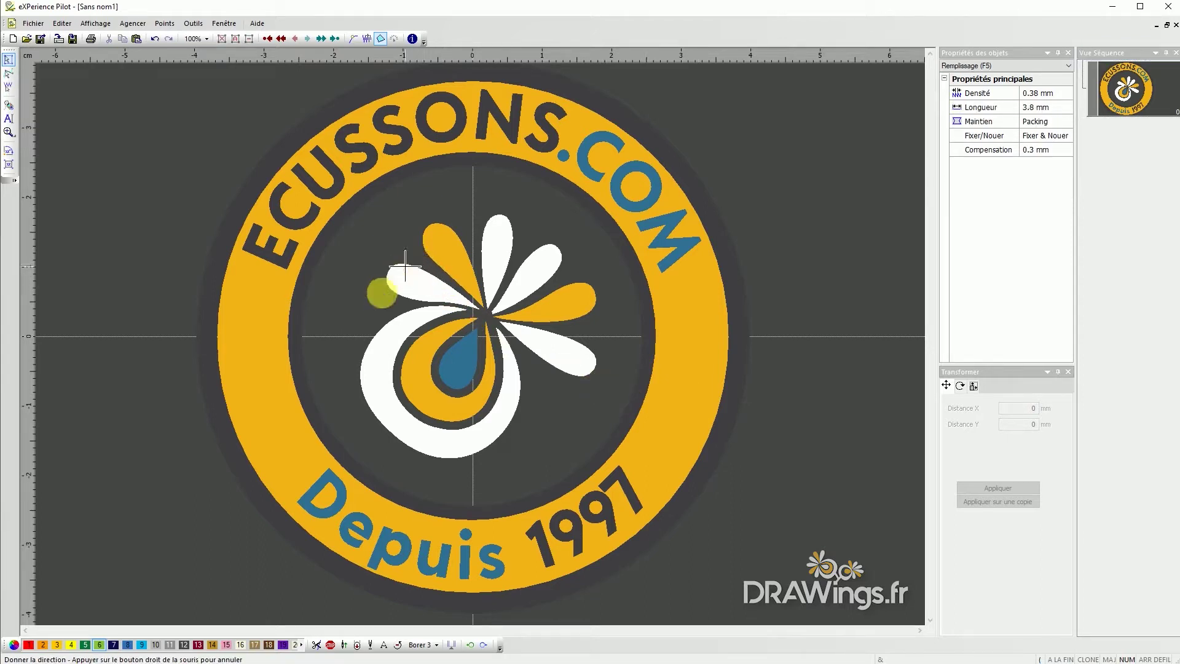
{"action": "left_click", "coordinate": [381, 293]}
{"action": "left_click", "coordinate": [487, 205]}
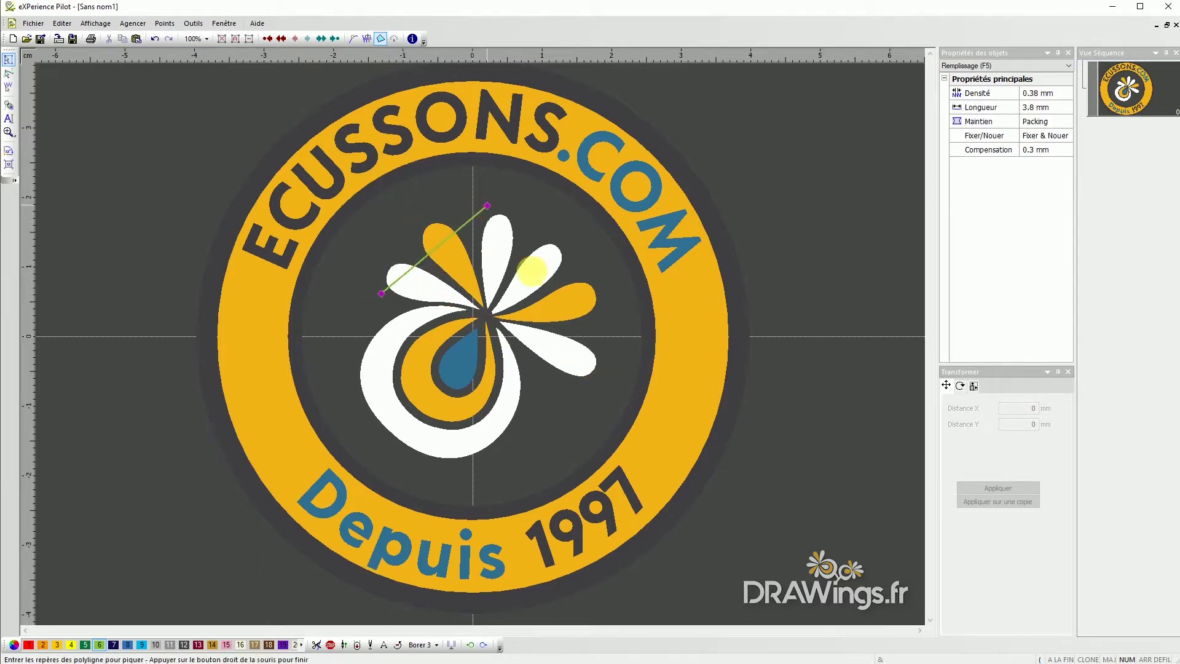
{"action": "right_click", "coordinate": [476, 321]}
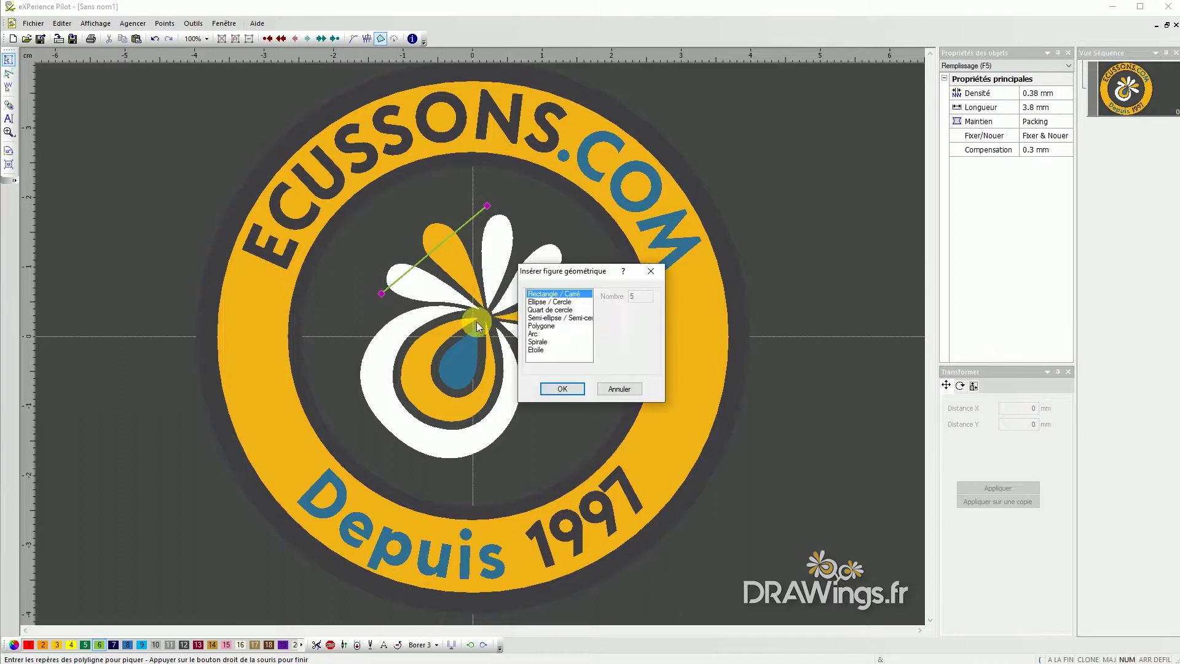
{"action": "left_click", "coordinate": [562, 302]}
{"action": "left_click", "coordinate": [562, 389]}
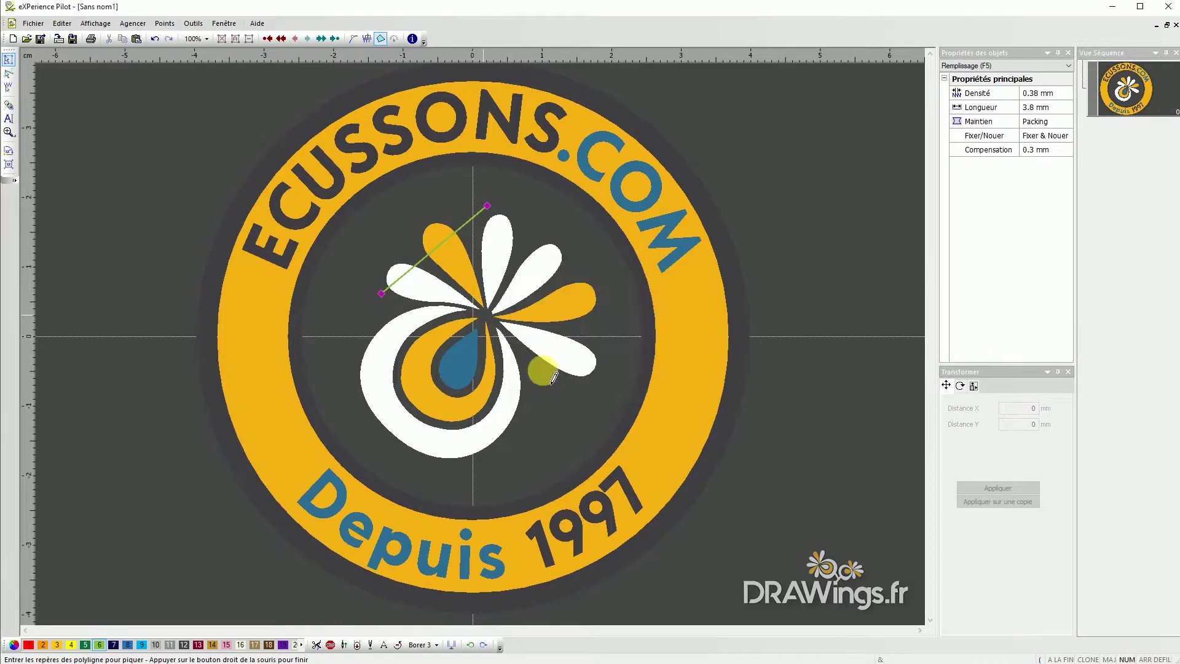
{"action": "left_click_drag", "start_coordinate": [475, 337], "coordinate": [300, 161]}
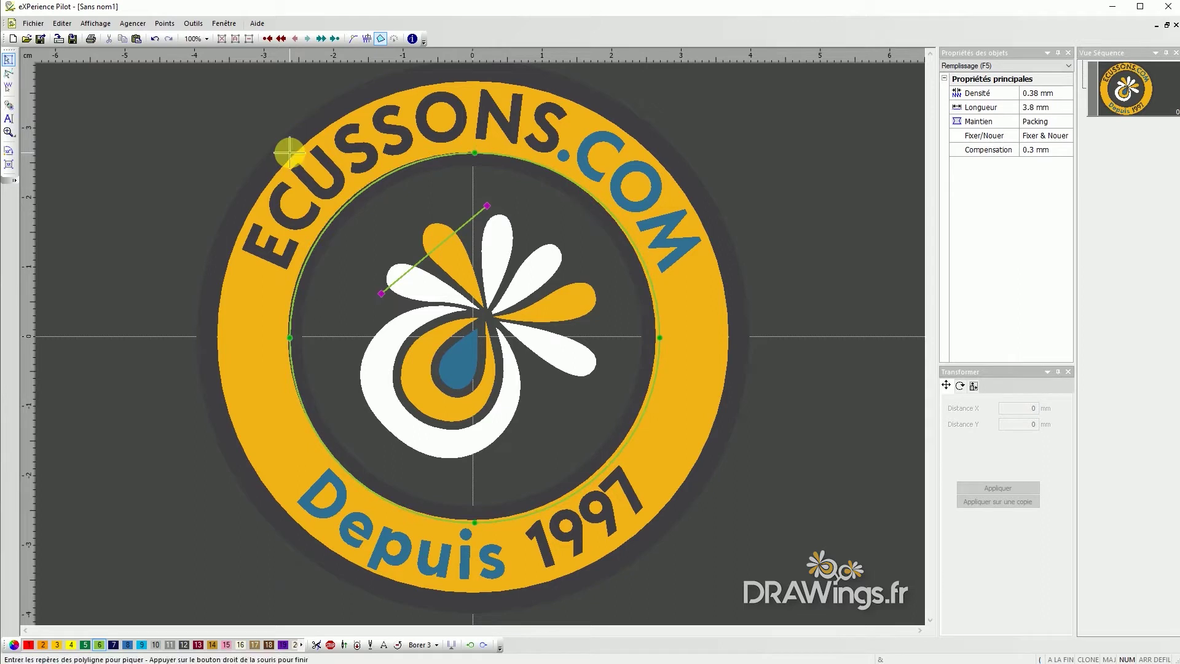
Add a concentric circle about 77 mm across just outside the ring's outer edge and complete the fill with its entry and exit points
{"action": "right_click", "coordinate": [451, 324]}
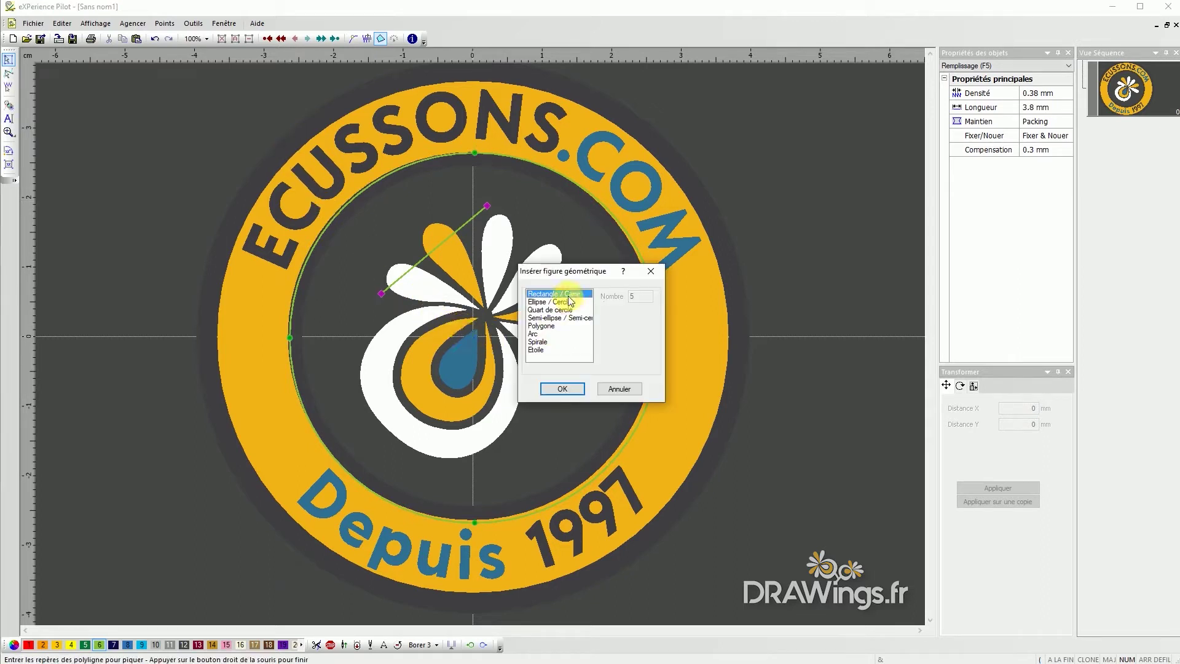
{"action": "left_click", "coordinate": [567, 301]}
{"action": "left_click", "coordinate": [562, 388]}
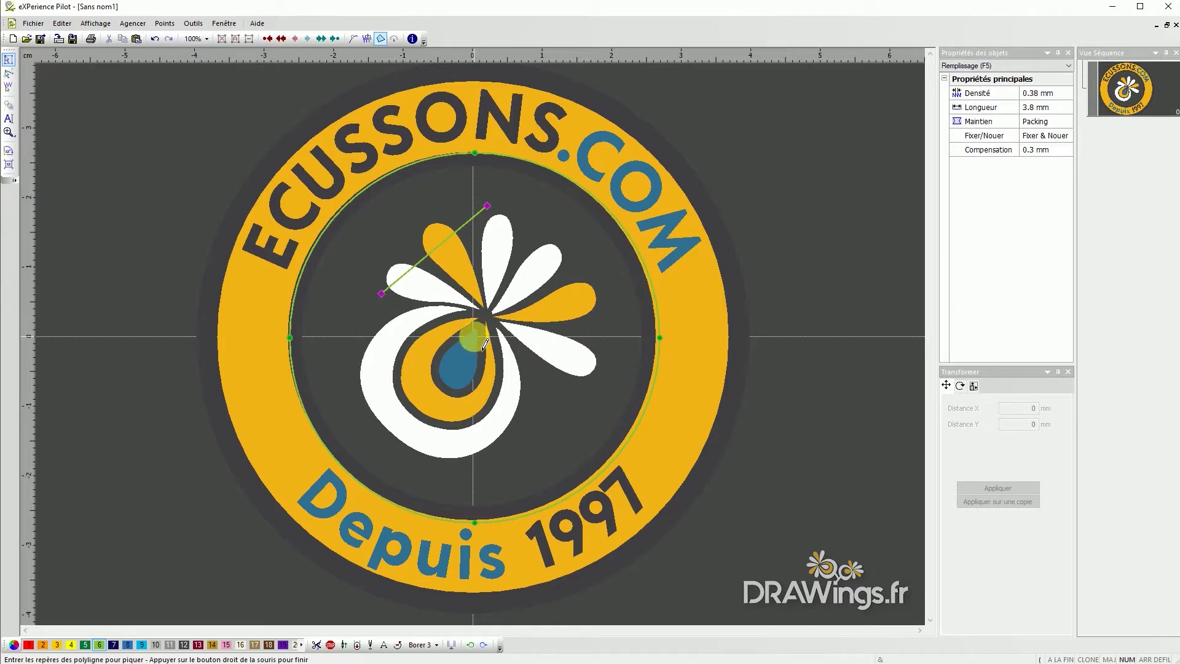
{"action": "left_click_drag", "start_coordinate": [484, 341], "coordinate": [209, 78]}
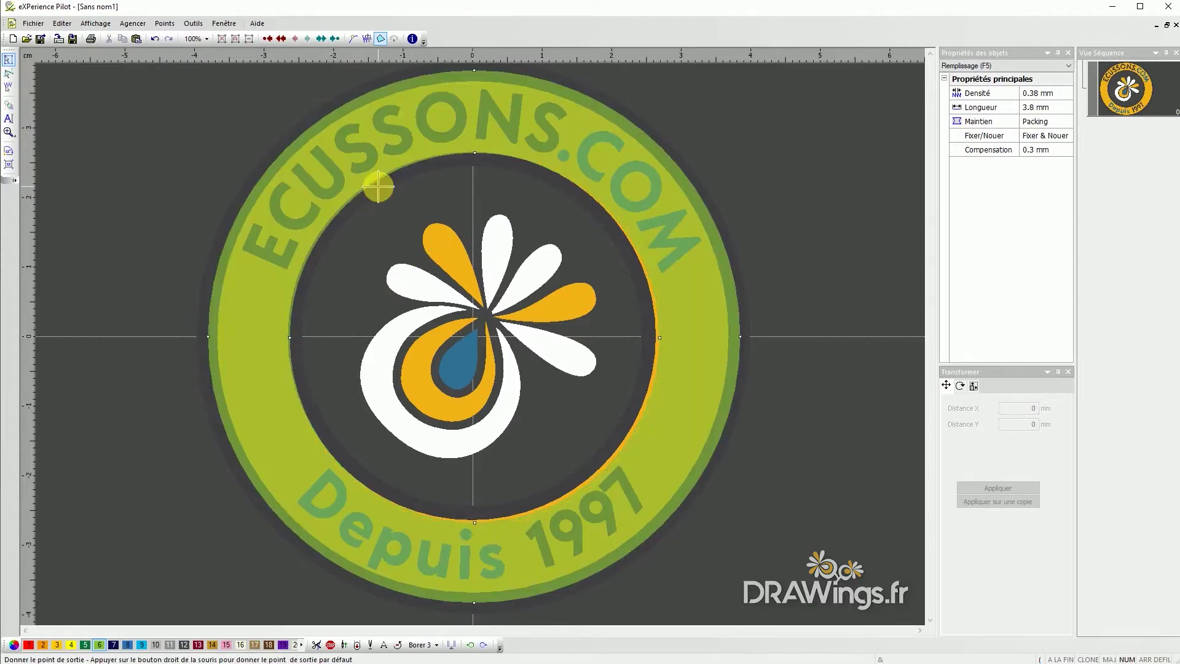
{"action": "left_click", "coordinate": [457, 227]}
{"action": "left_click", "coordinate": [381, 293]}
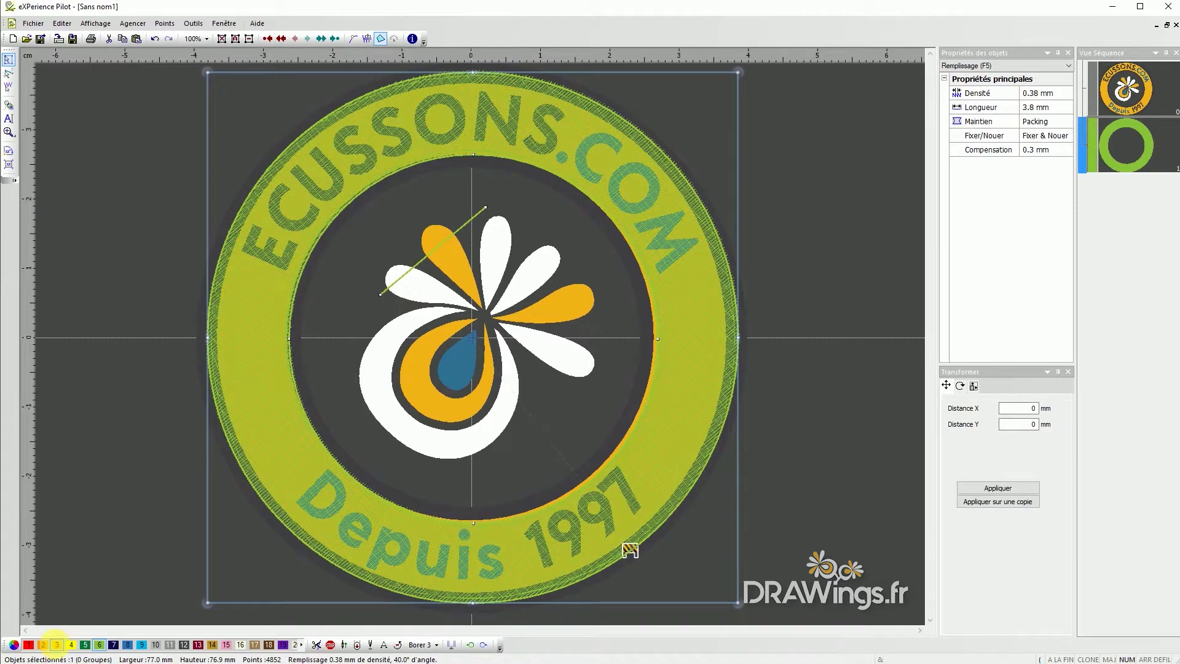
Recolour the ring fill with yellow thread 3 and check it in the realistic stitch preview
{"action": "left_click", "coordinate": [57, 645]}
{"action": "key", "text": "F8"}
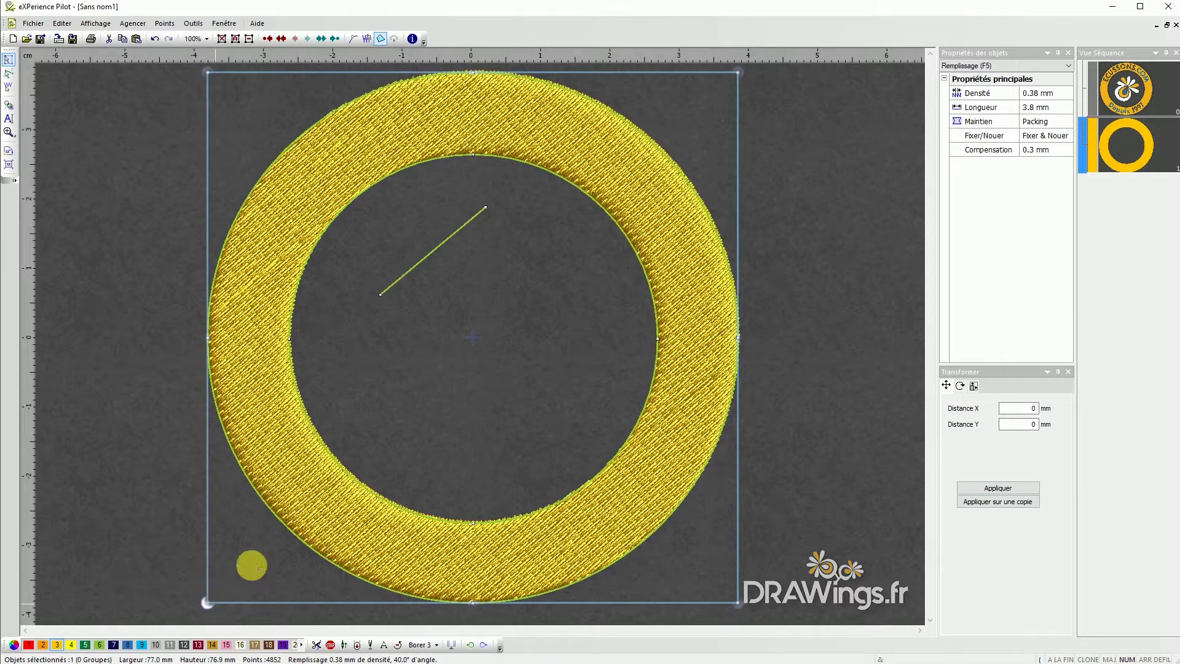
{"action": "key", "text": "F8"}
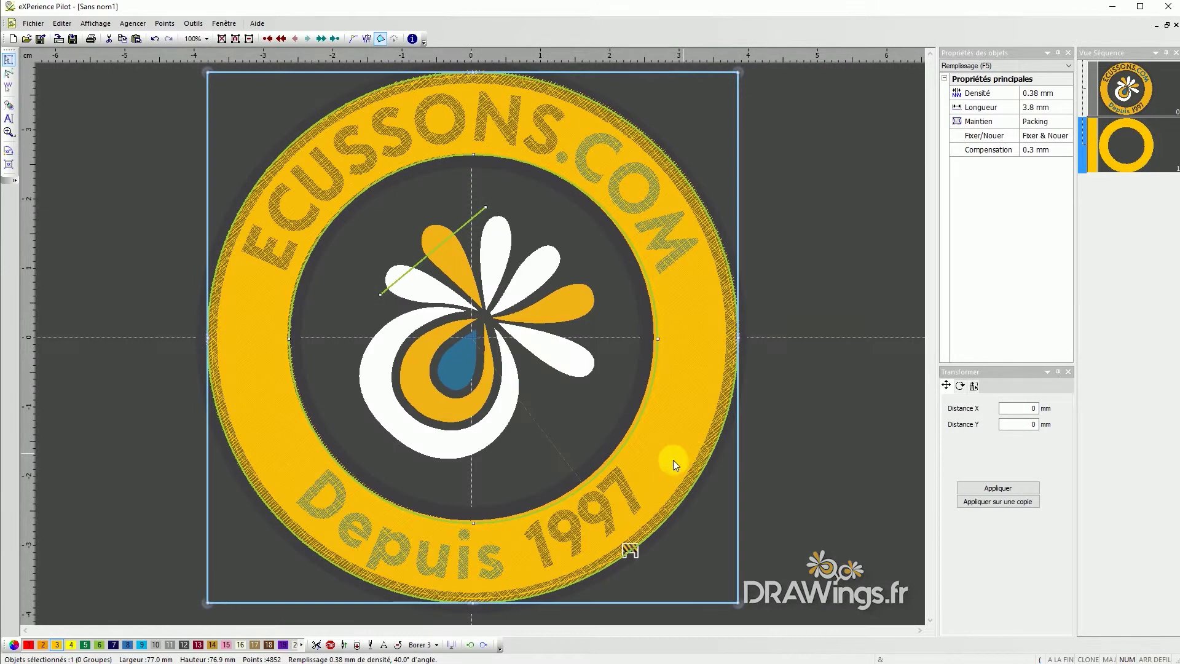
{"action": "left_click", "coordinate": [802, 407]}
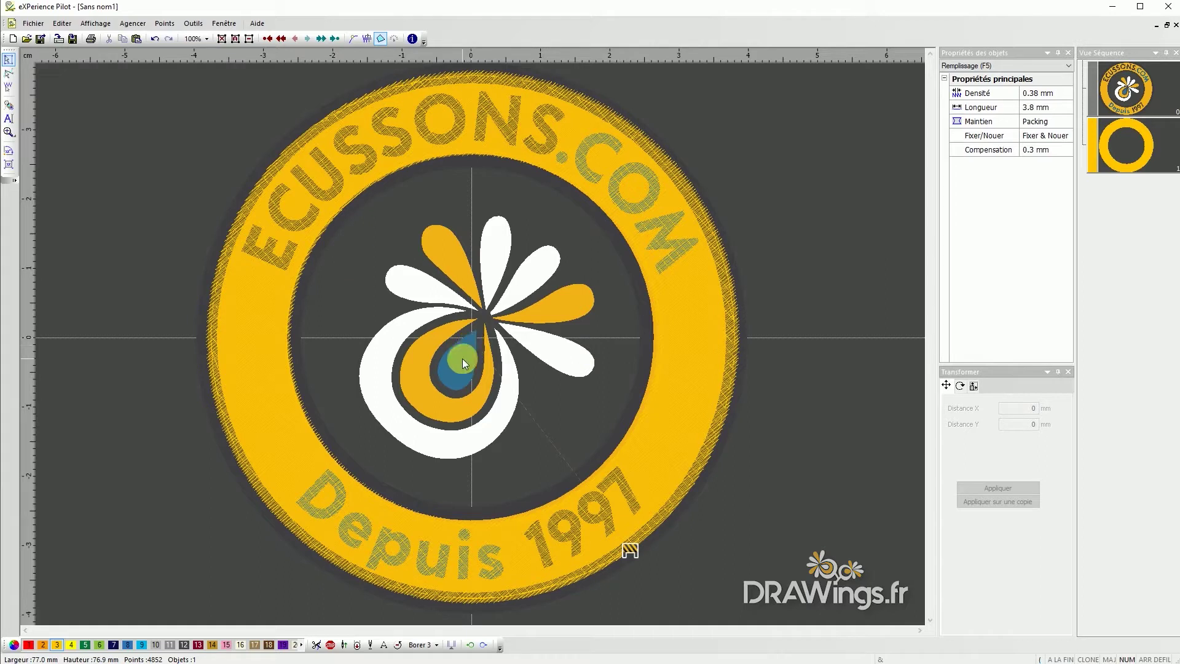
Create a Bourdon sériel satin circle about 55 mm across along the ring's inner edge, centred on the badge
{"action": "key", "text": "F7"}
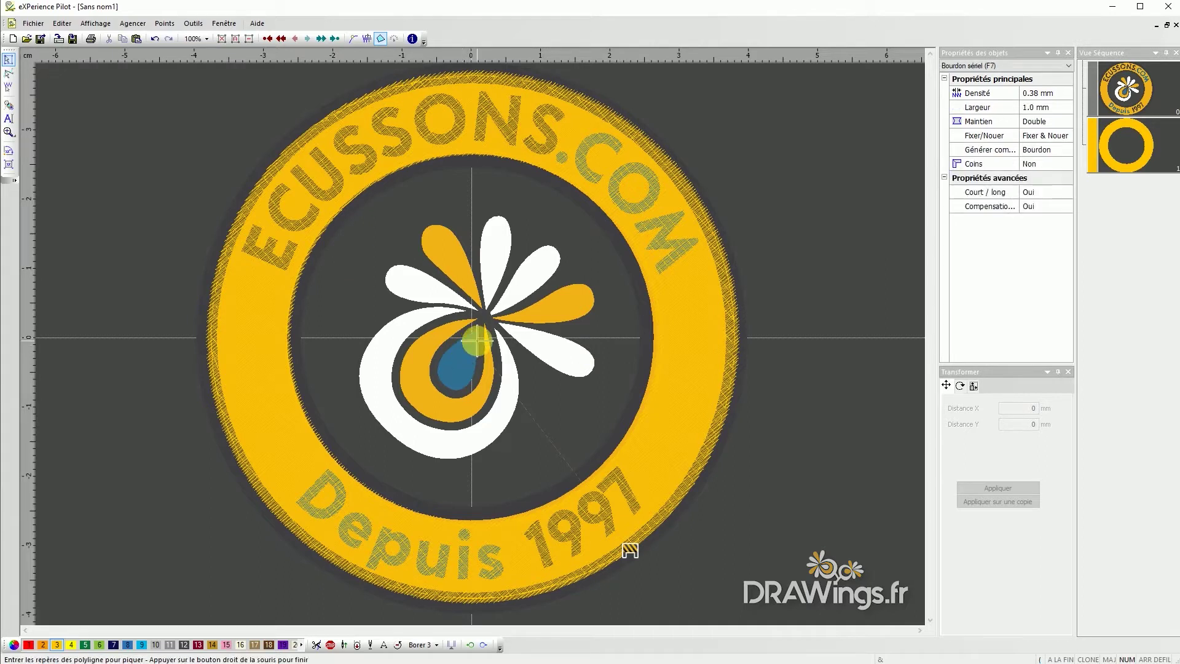
{"action": "scroll", "coordinate": [722, 264], "scroll_direction": "right", "scroll_amount": 2}
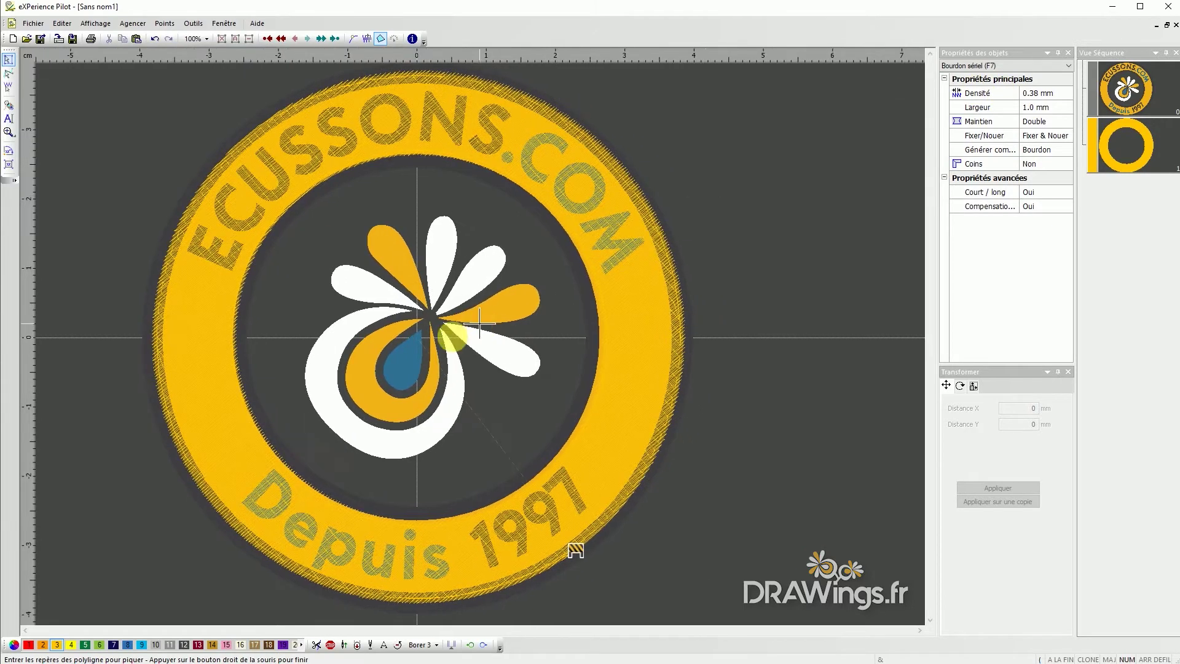
{"action": "left_click", "coordinate": [391, 375]}
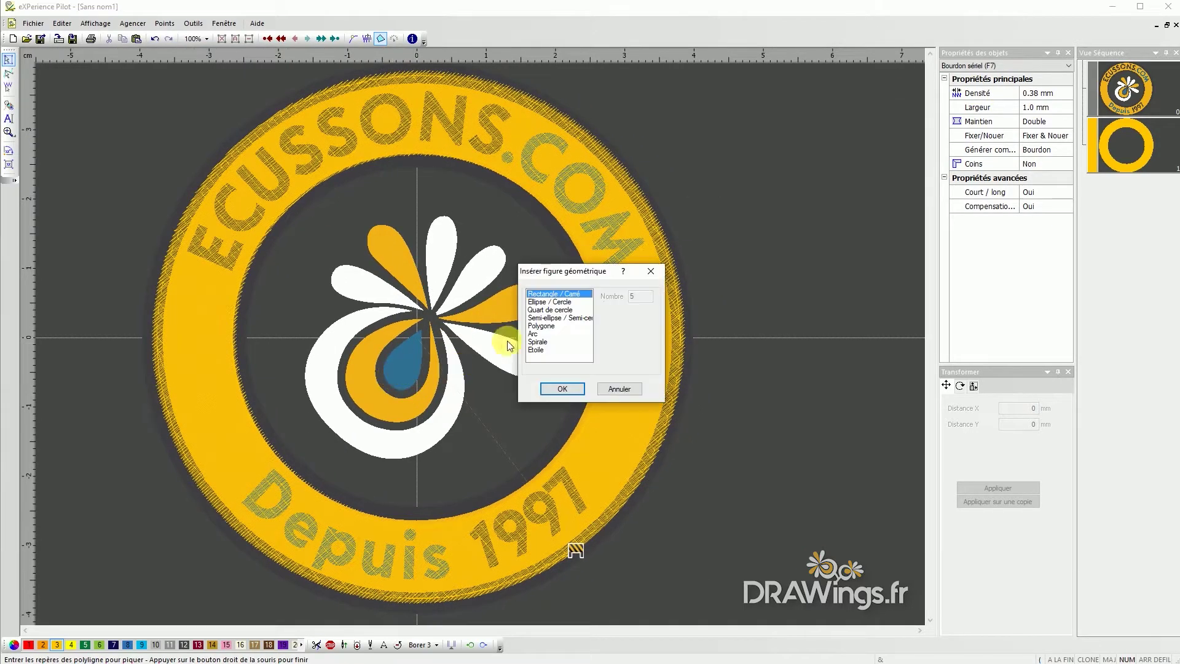
{"action": "left_click", "coordinate": [550, 302]}
{"action": "left_click", "coordinate": [561, 385]}
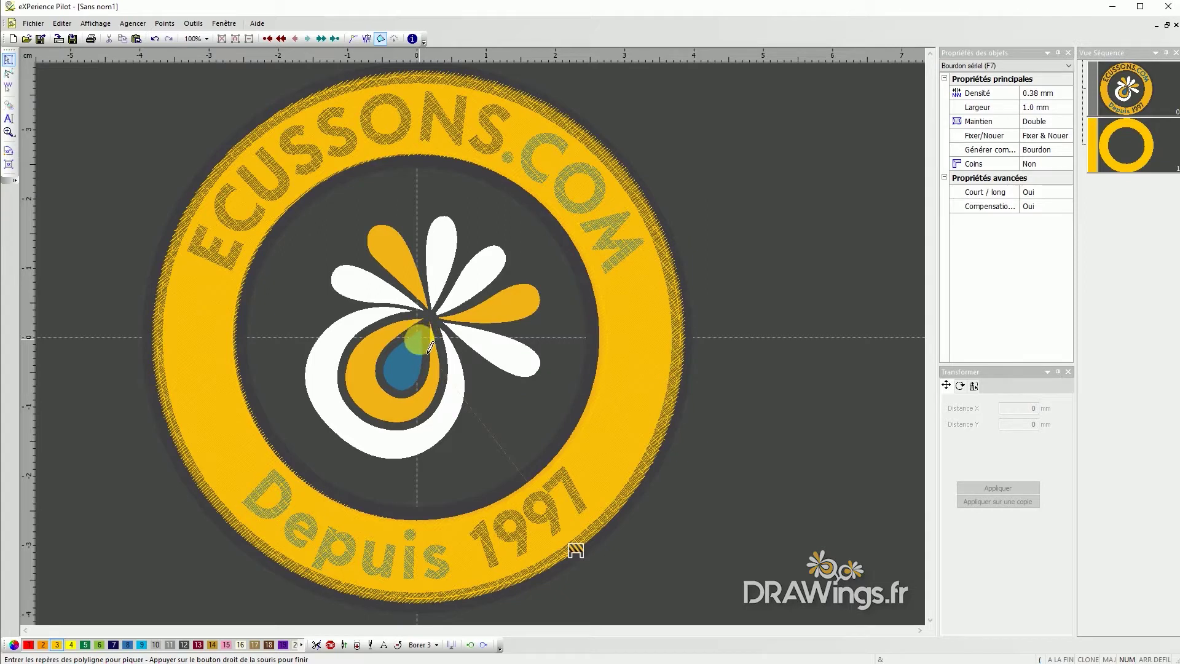
{"action": "left_click_drag", "start_coordinate": [418, 339], "coordinate": [244, 169]}
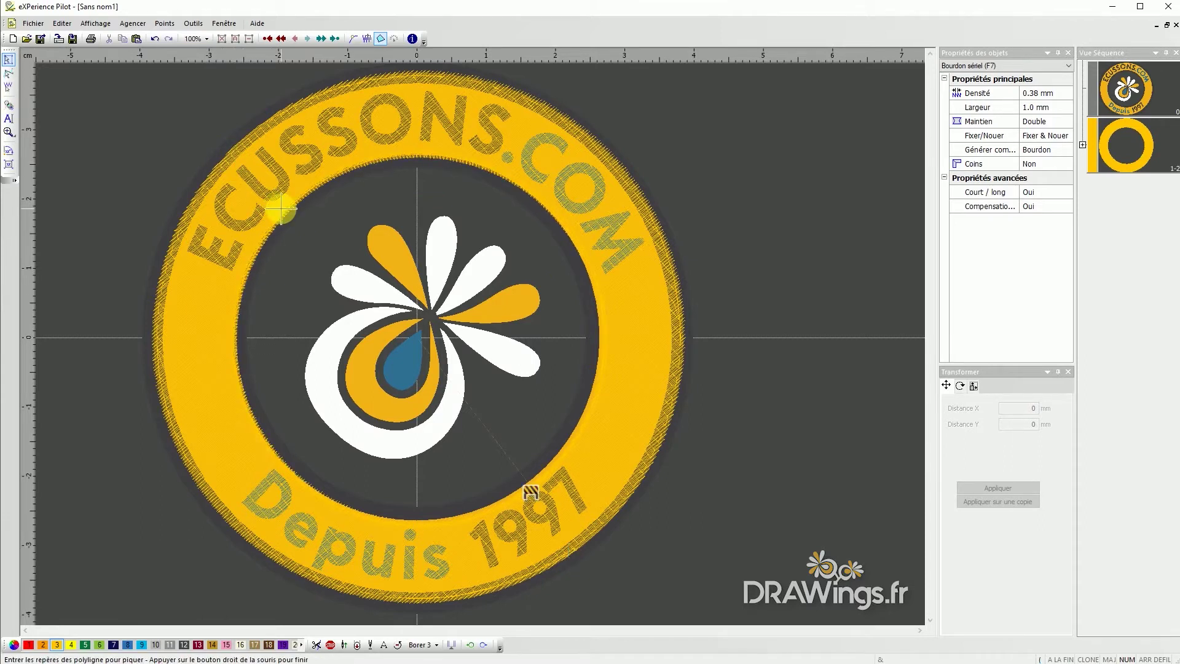
Create a second Bourdon sériel satin circle about 78 mm across along the ring's outer edge
{"action": "right_click", "coordinate": [397, 344]}
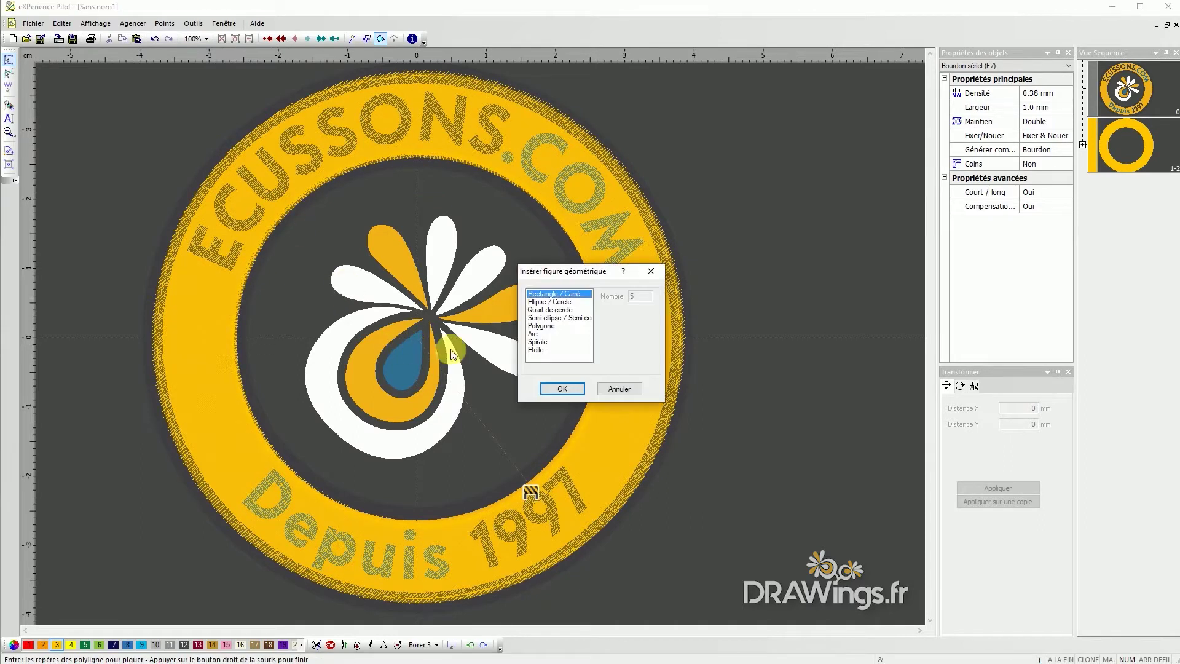
{"action": "left_click", "coordinate": [563, 304]}
{"action": "left_click", "coordinate": [567, 392]}
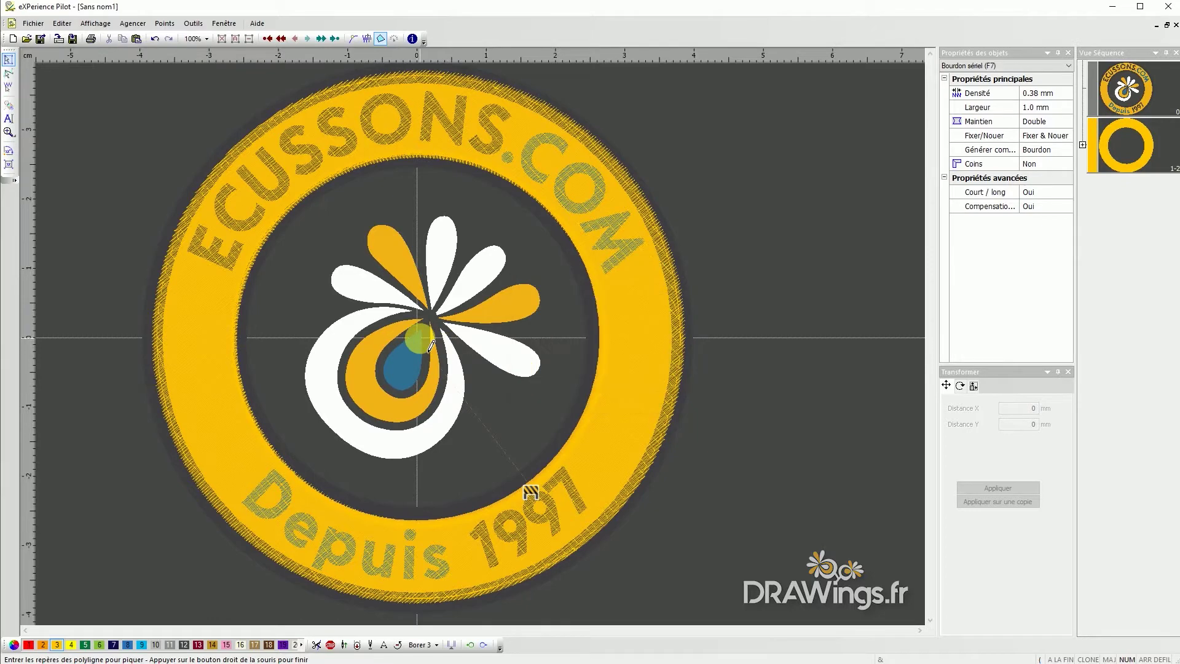
{"action": "left_click_drag", "start_coordinate": [418, 338], "coordinate": [150, 111]}
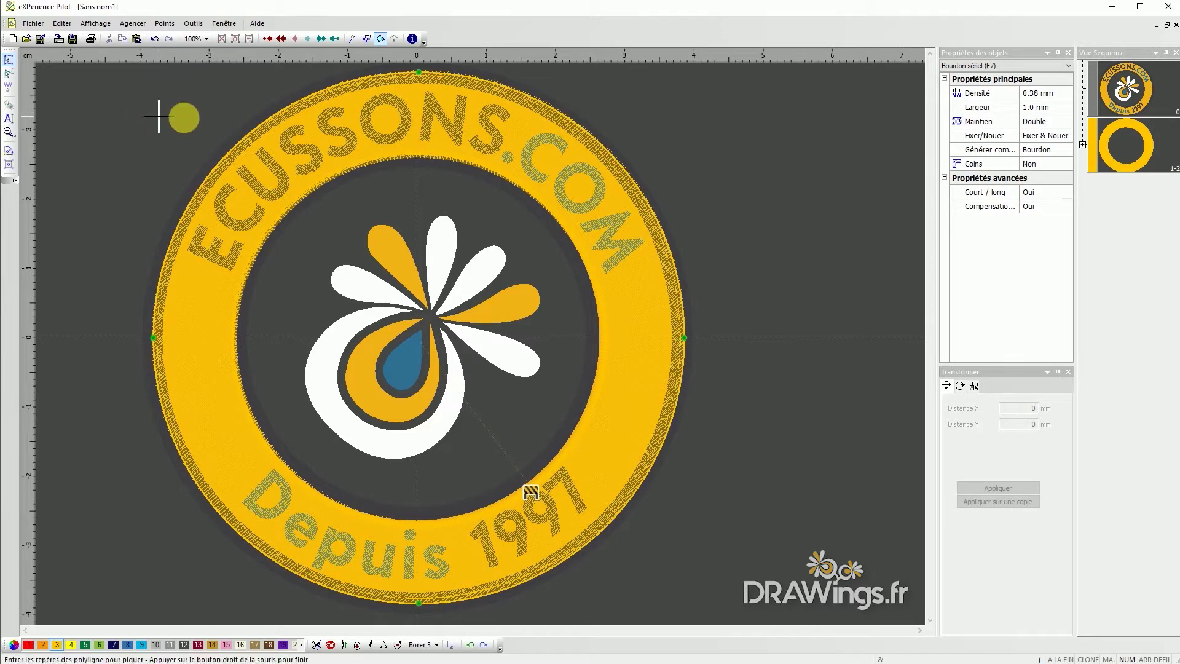
{"action": "left_click", "coordinate": [241, 135]}
{"action": "right_click", "coordinate": [567, 543]}
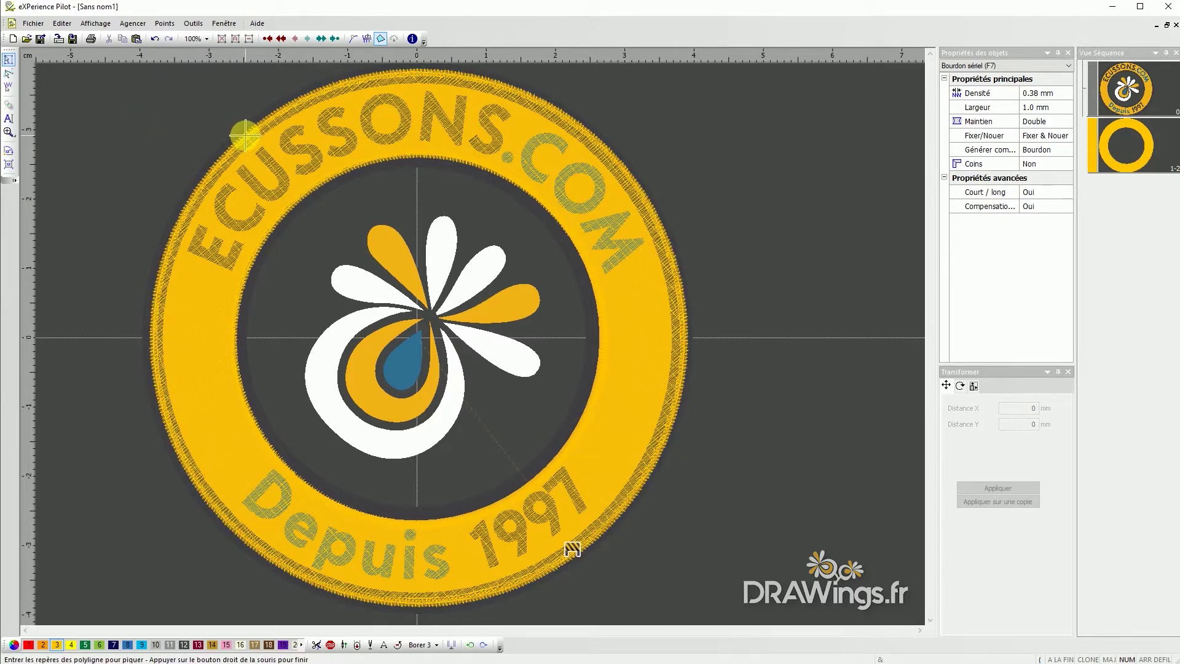
{"action": "right_click", "coordinate": [245, 135]}
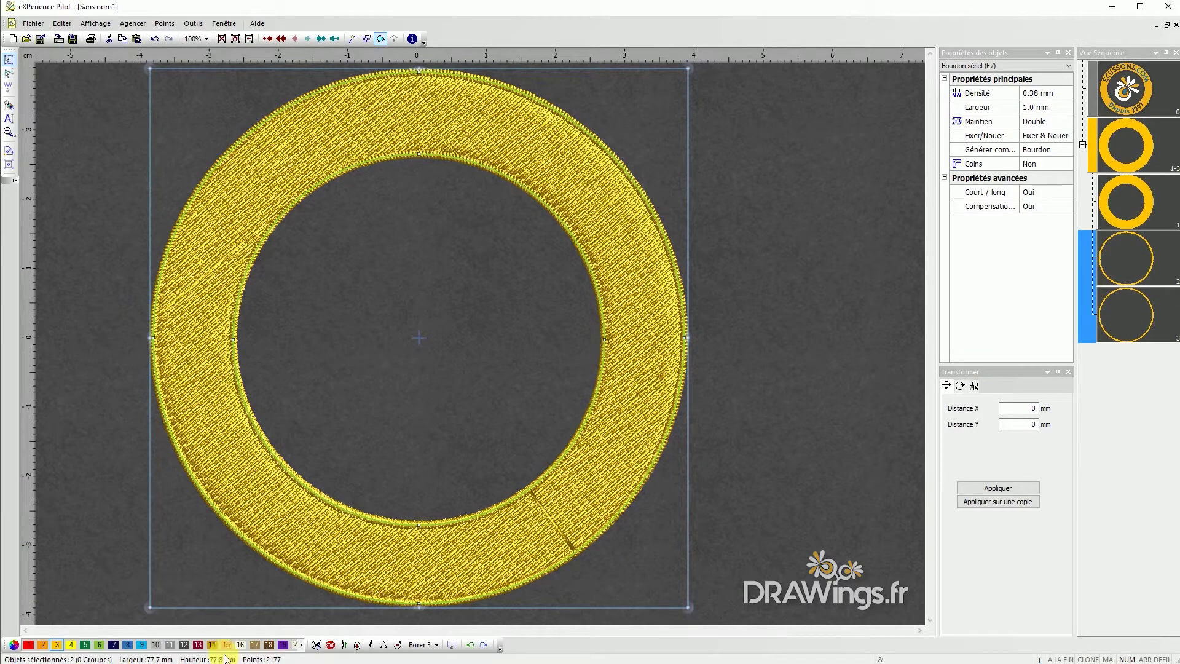
Recolour both satin borders with brown thread 18 and add a thread trim to the outer border
{"action": "left_click", "coordinate": [269, 645]}
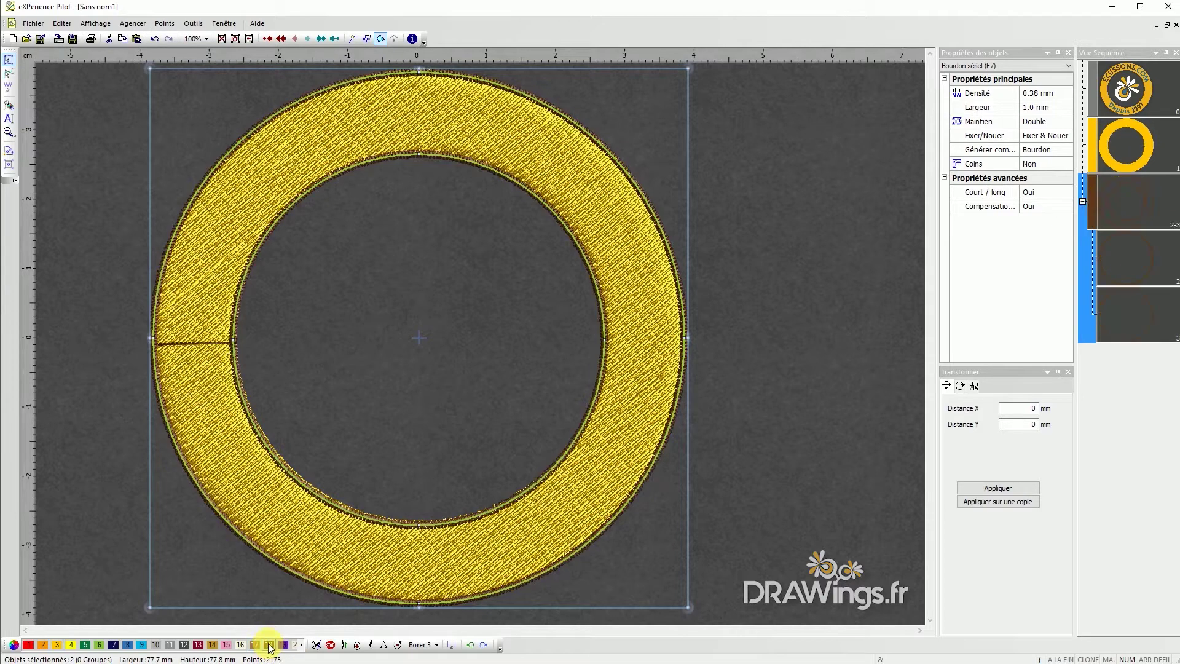
{"action": "left_click", "coordinate": [1125, 322]}
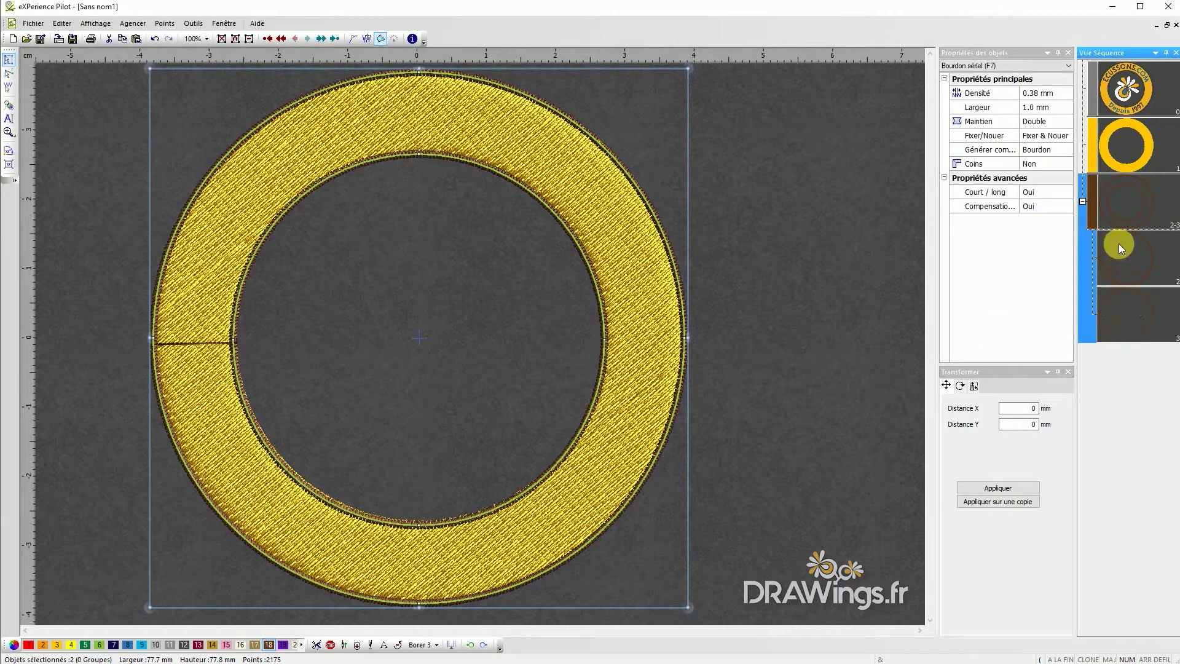
{"action": "left_click", "coordinate": [1130, 136]}
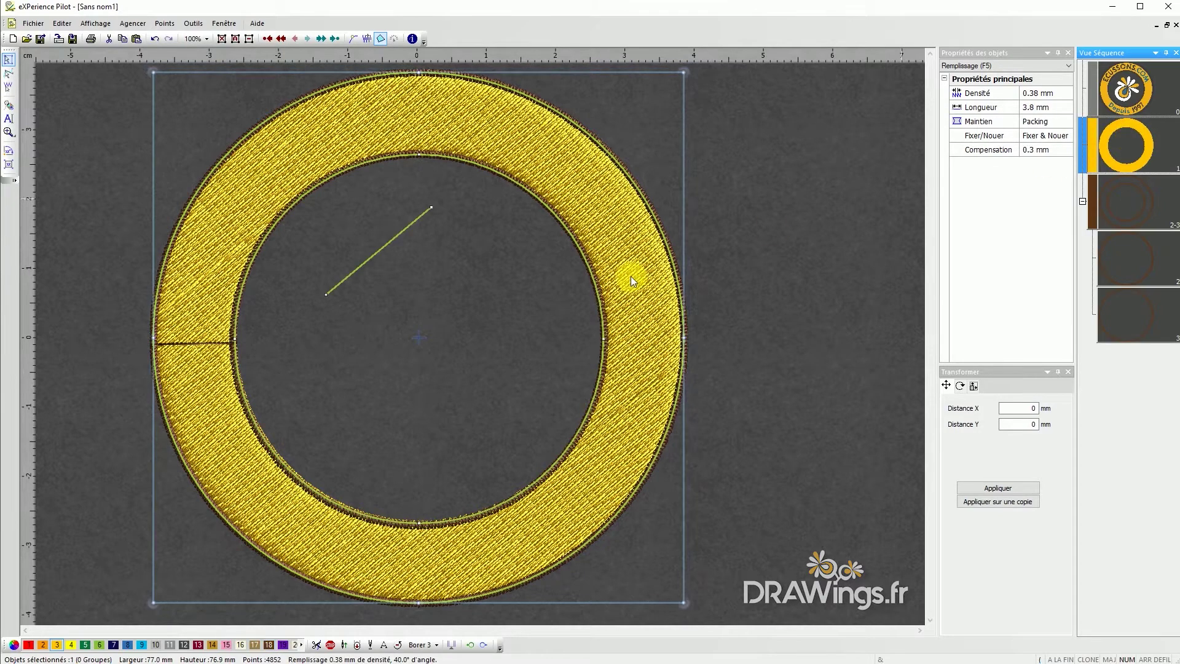
{"action": "left_click", "coordinate": [1134, 316]}
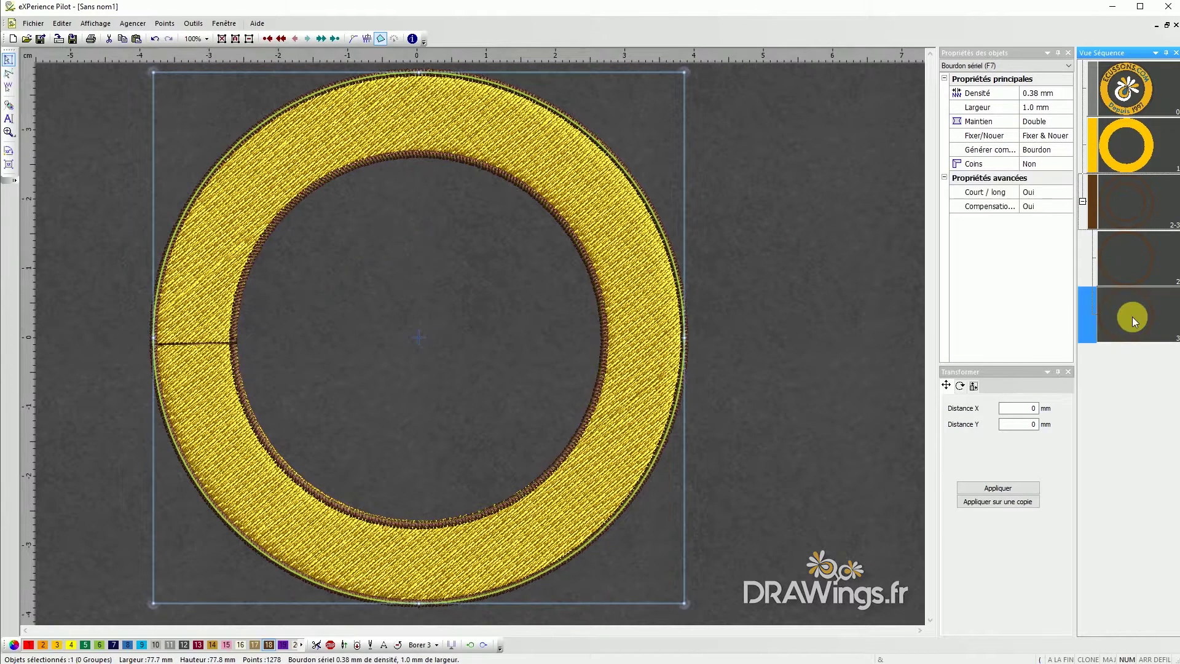
{"action": "left_click", "coordinate": [316, 644]}
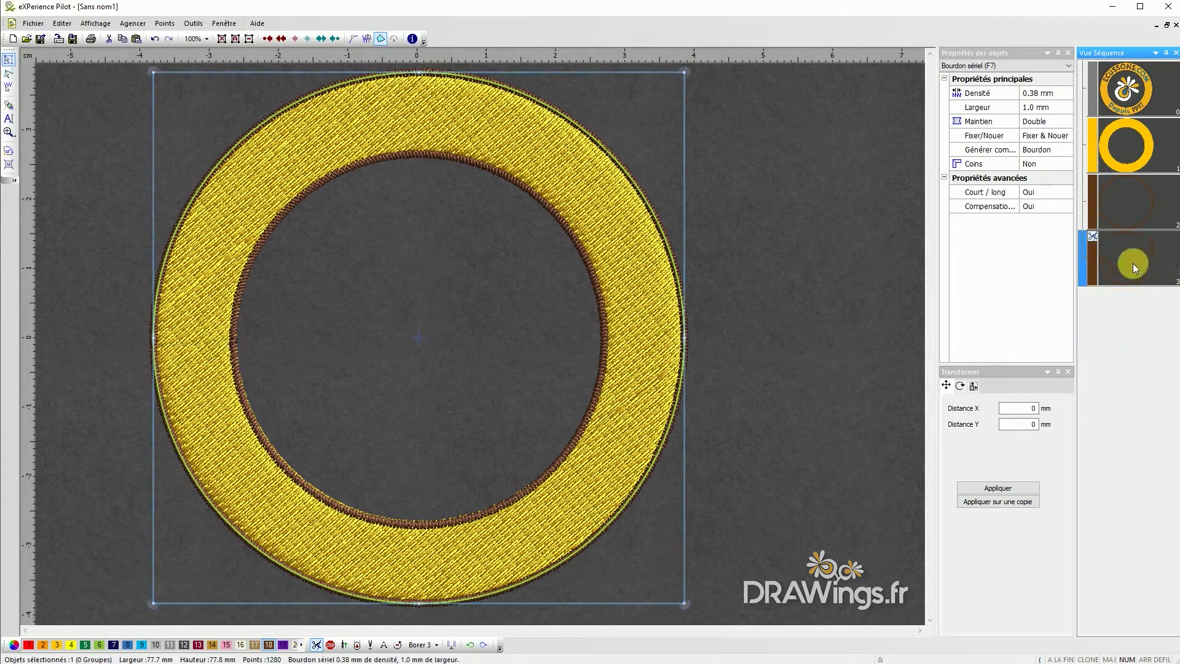
Set the satin width to 3.0 mm for the outer border and 2.0 mm for the inner border
{"action": "left_click", "coordinate": [1044, 109]}
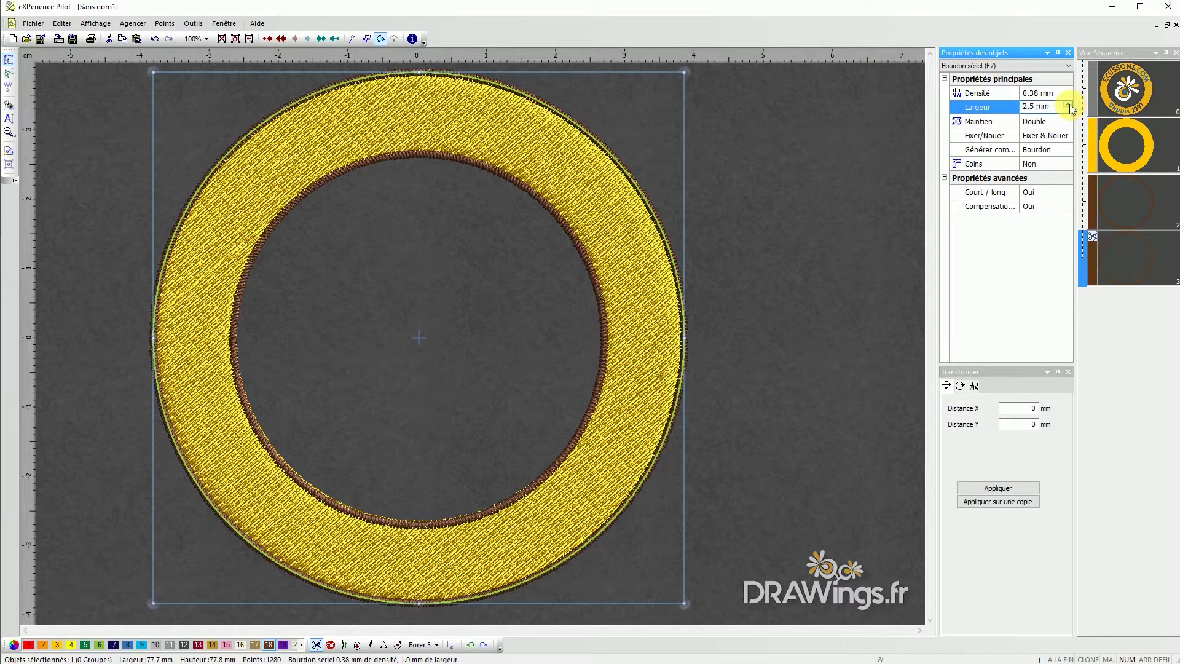
{"action": "left_click", "coordinate": [1001, 107]}
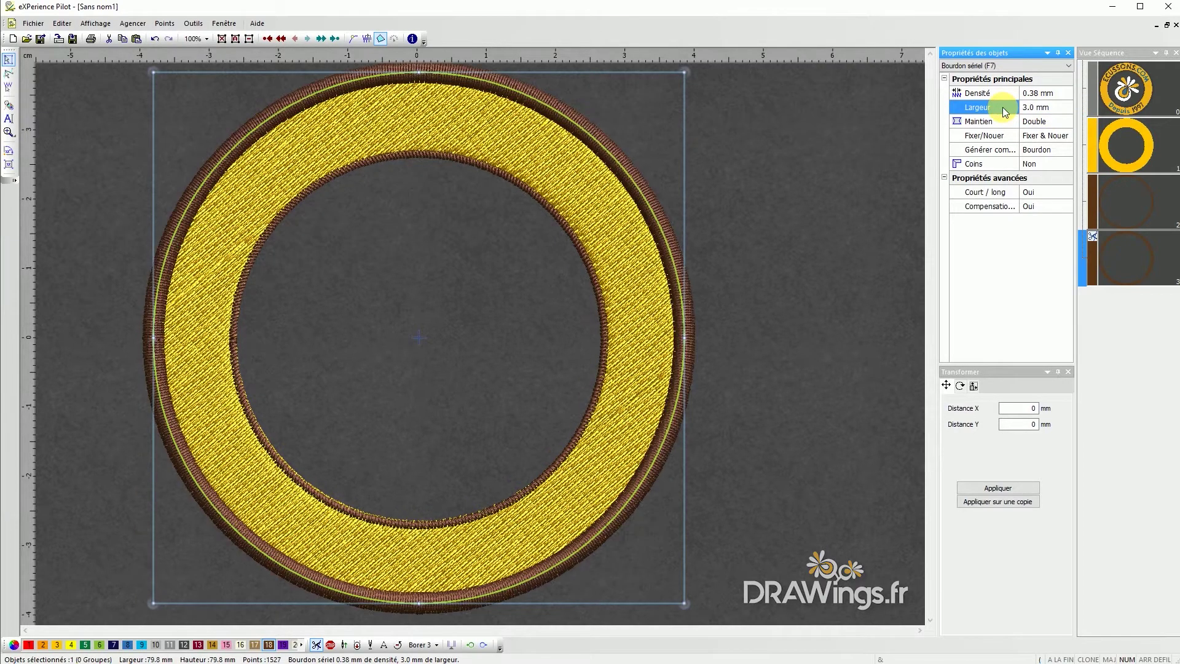
{"action": "left_click", "coordinate": [1132, 193]}
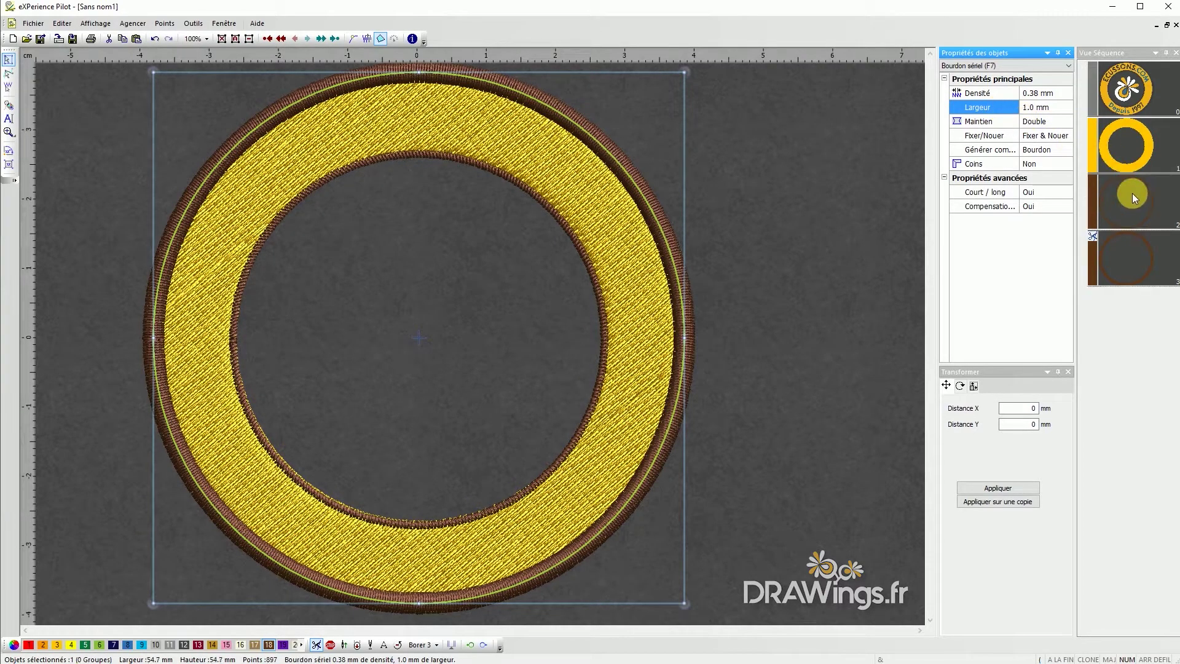
{"action": "left_click", "coordinate": [1065, 106]}
{"action": "left_click", "coordinate": [998, 107]}
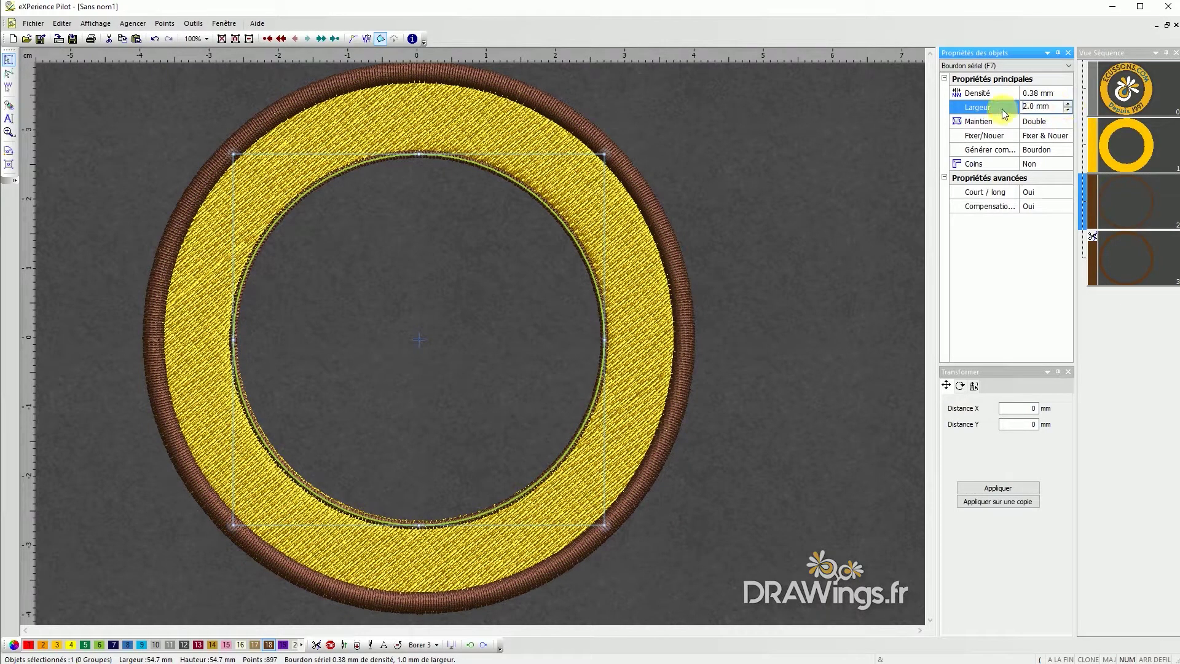
{"action": "left_click", "coordinate": [849, 271]}
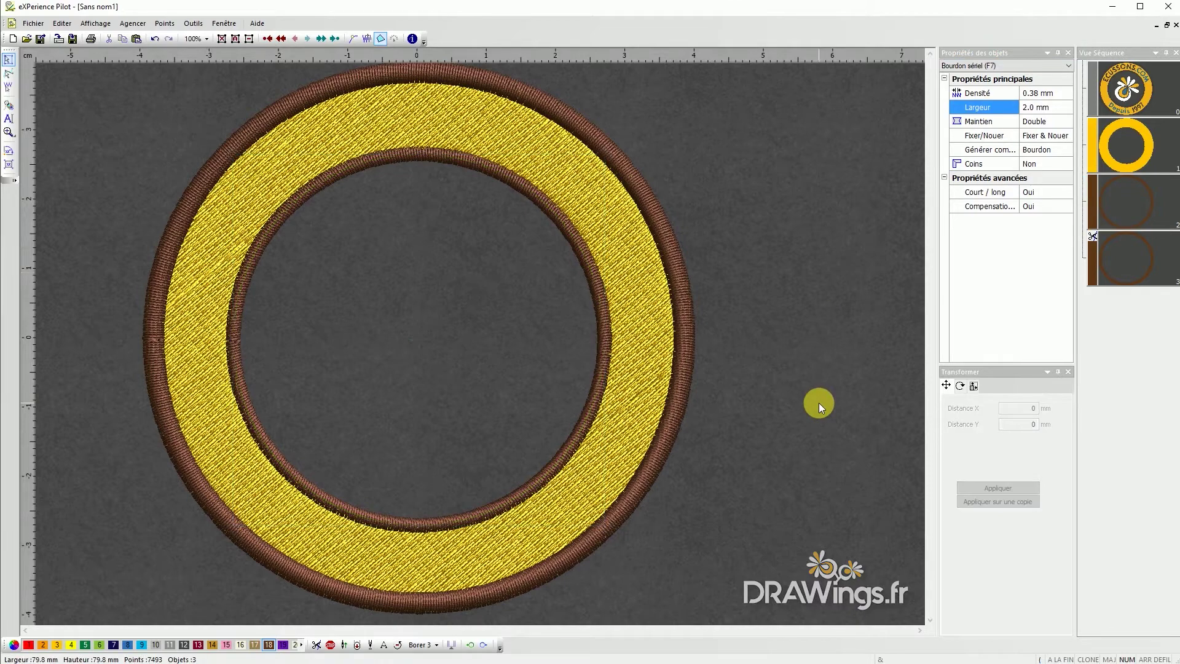
Turn off the realistic stitch rendering so the central motif artwork can be traced
{"action": "key", "text": "t"}
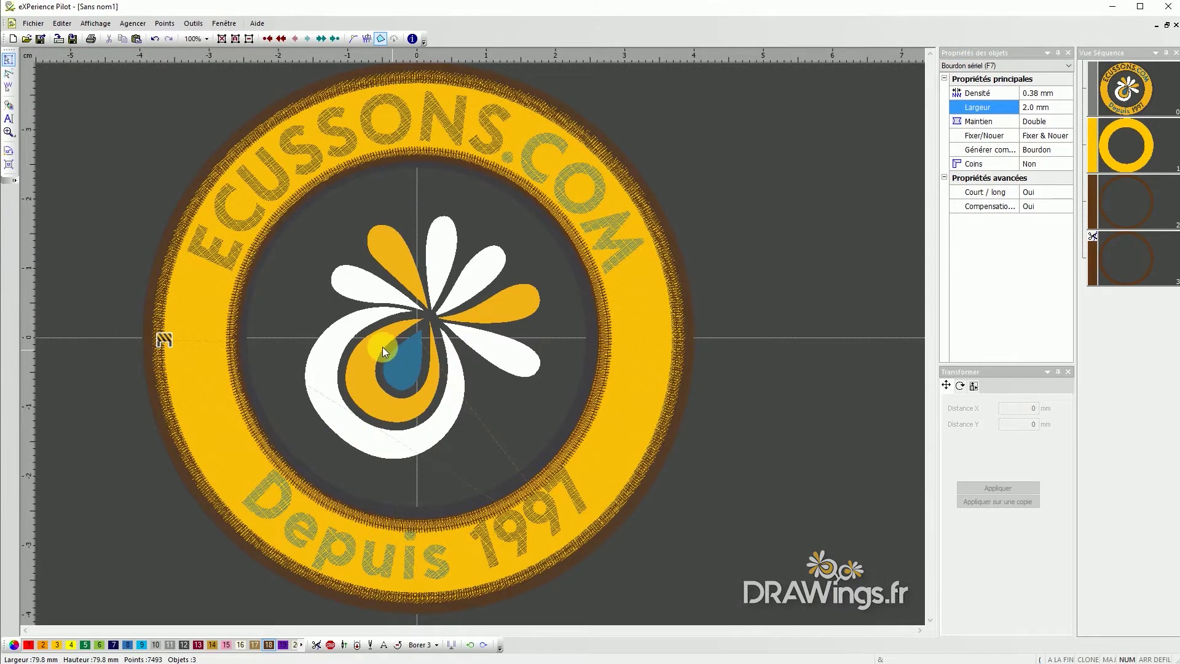
{"action": "scroll", "coordinate": [382, 347], "scroll_direction": "up", "scroll_amount": 3}
{"action": "scroll", "coordinate": [334, 338], "scroll_direction": "up", "scroll_amount": 1}
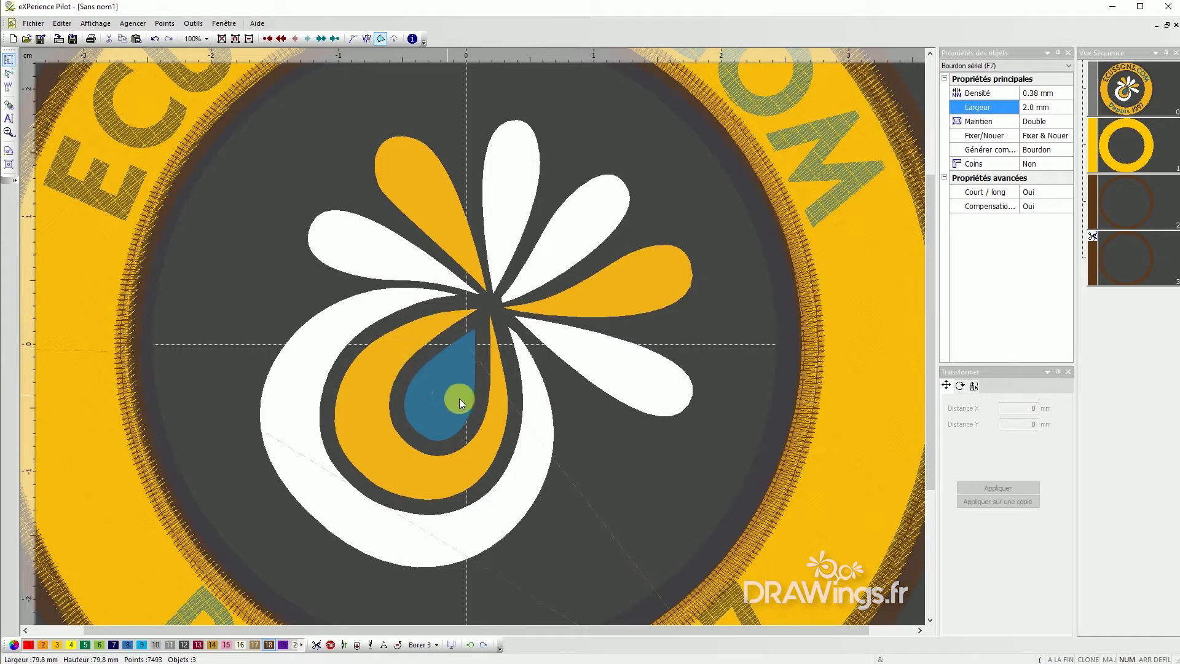
{"action": "scroll", "coordinate": [376, 303], "scroll_direction": "up", "scroll_amount": 1}
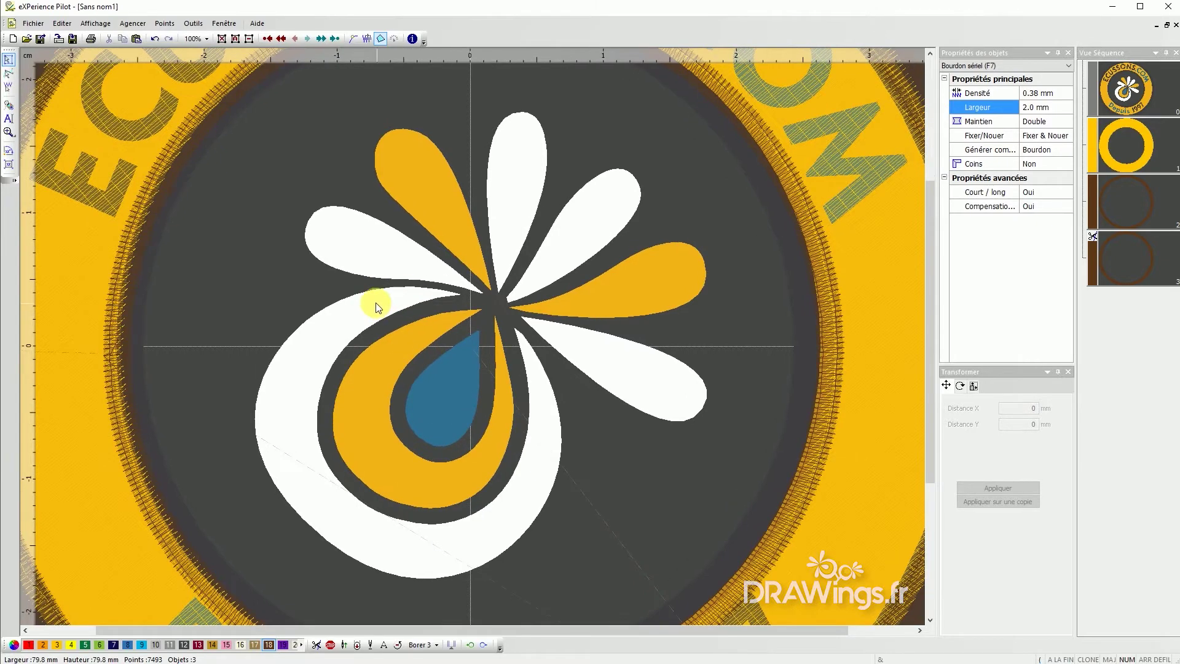
Start a Bourdon satin shape and place edge point pairs along the white crescent, from its upper tip around its left side to the lower left
{"action": "key", "text": "F4"}
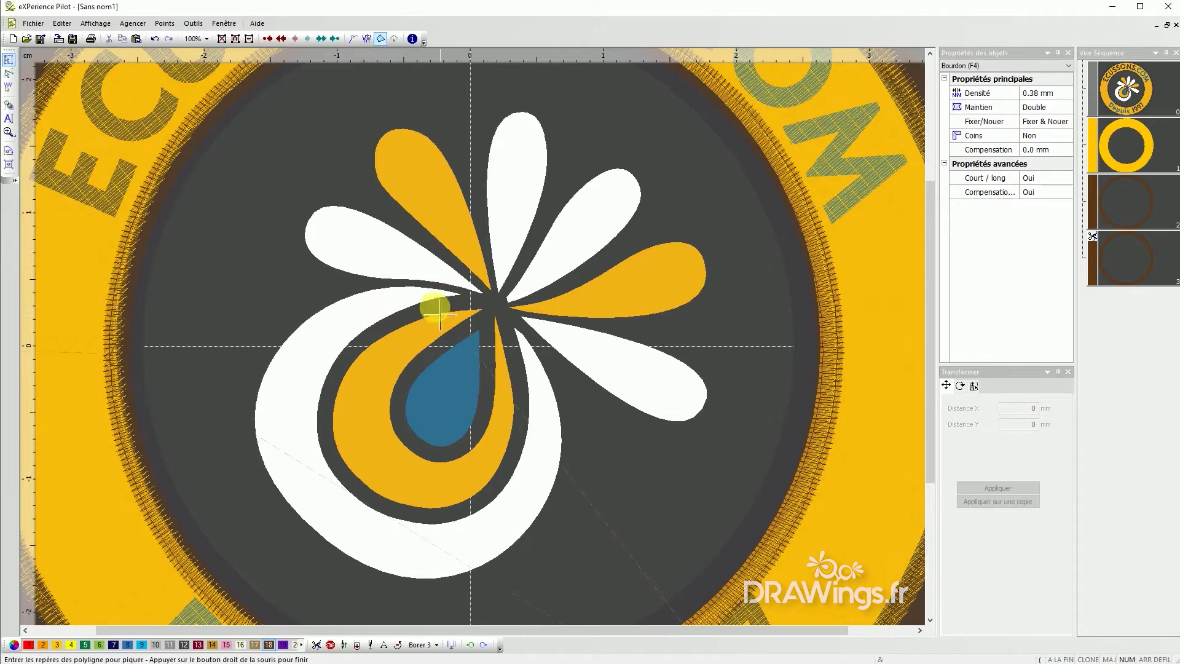
{"action": "scroll", "coordinate": [442, 294], "scroll_direction": "up", "scroll_amount": 1}
{"action": "scroll", "coordinate": [444, 295], "scroll_direction": "up", "scroll_amount": 1}
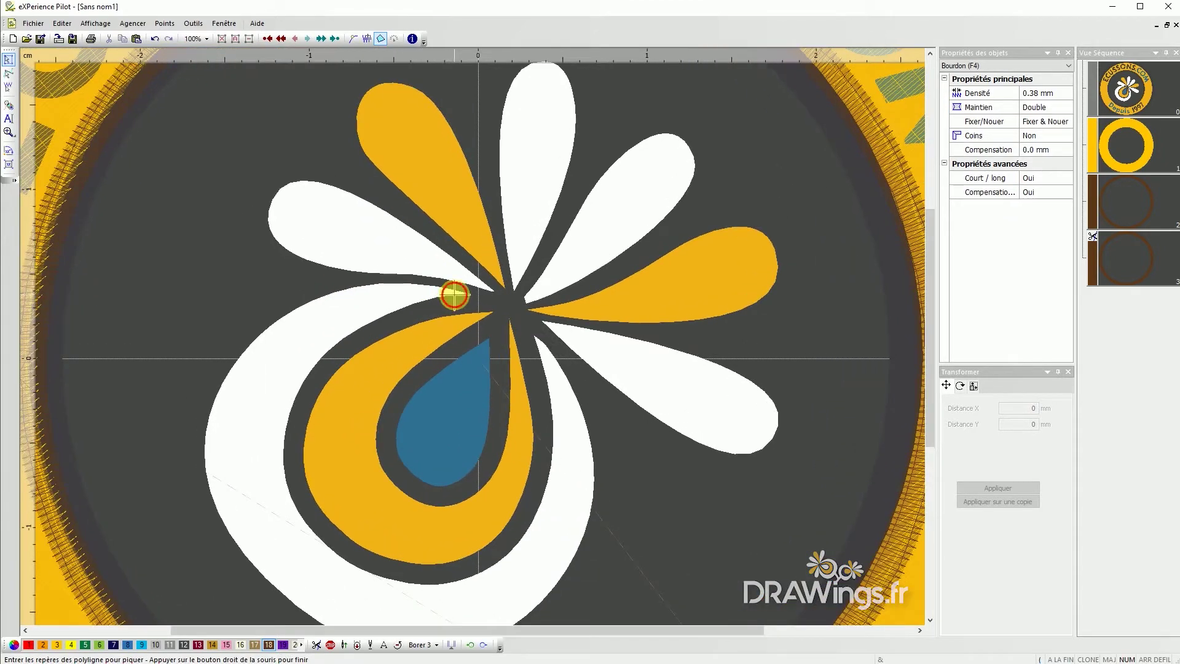
{"action": "left_click", "coordinate": [455, 295]}
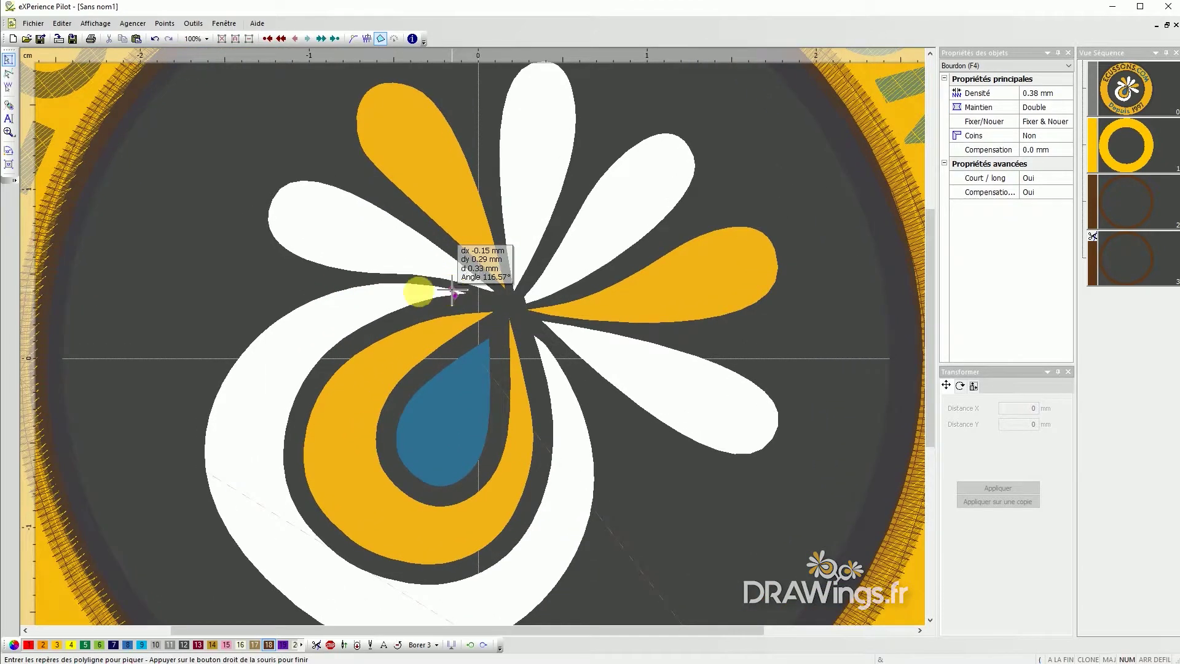
{"action": "left_click", "coordinate": [342, 339]}
{"action": "left_click", "coordinate": [298, 307]}
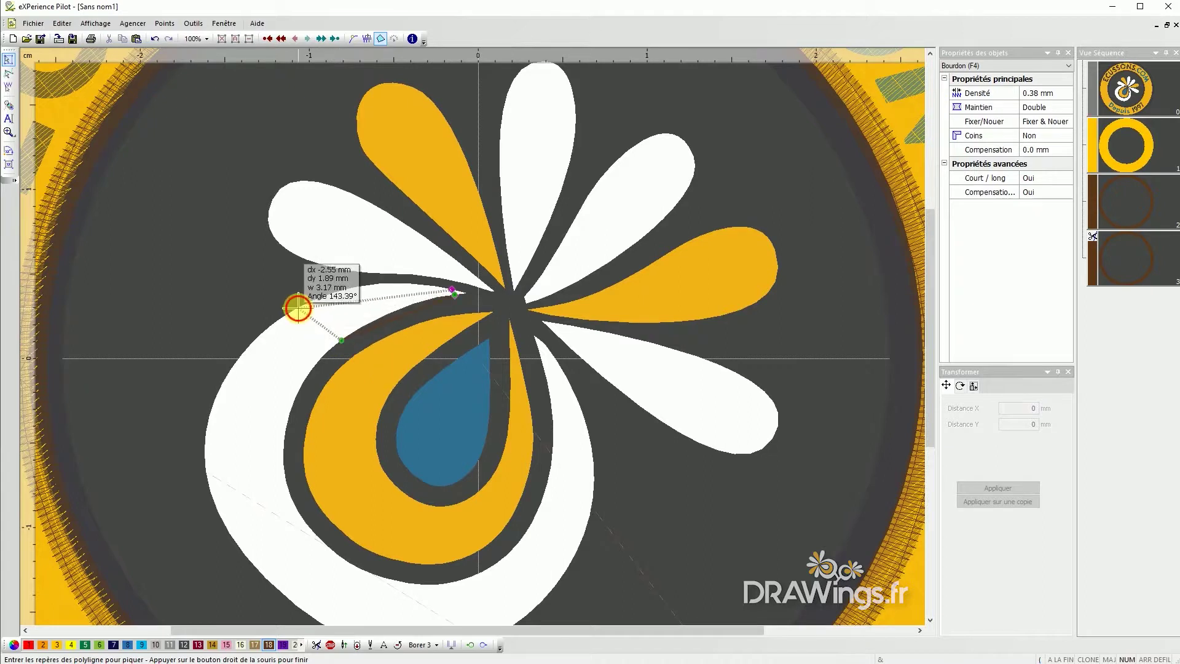
{"action": "left_click", "coordinate": [281, 440]}
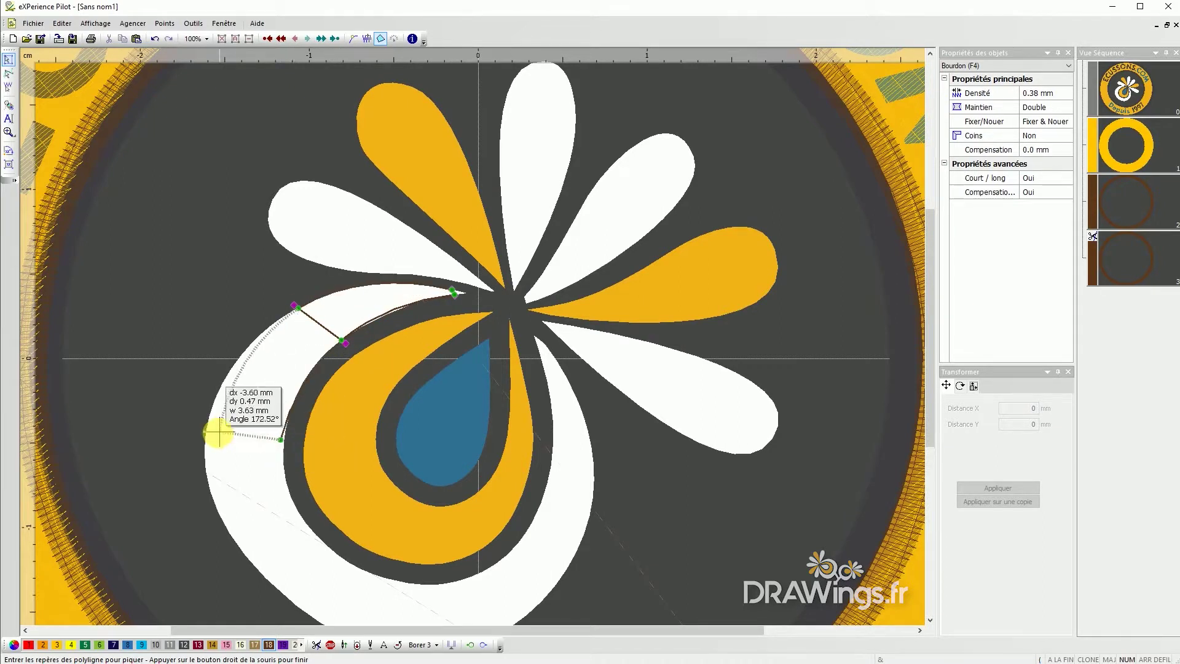
{"action": "left_click", "coordinate": [206, 436]}
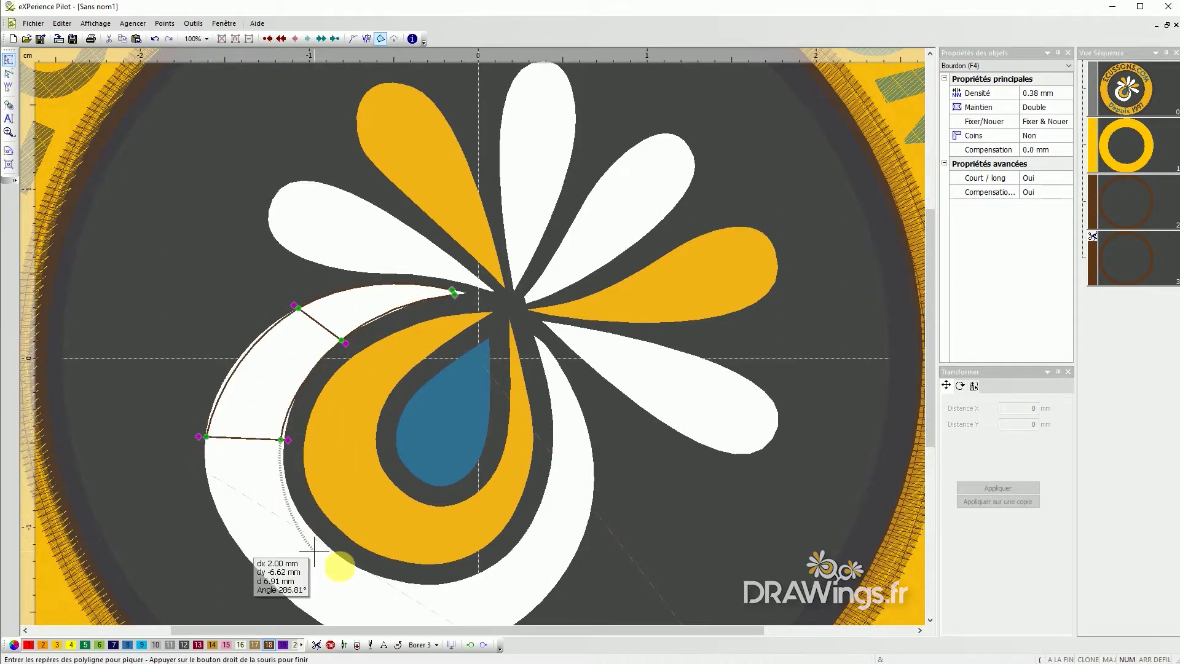
{"action": "left_click", "coordinate": [347, 561]}
{"action": "scroll", "coordinate": [295, 599], "scroll_direction": "down", "scroll_amount": 1}
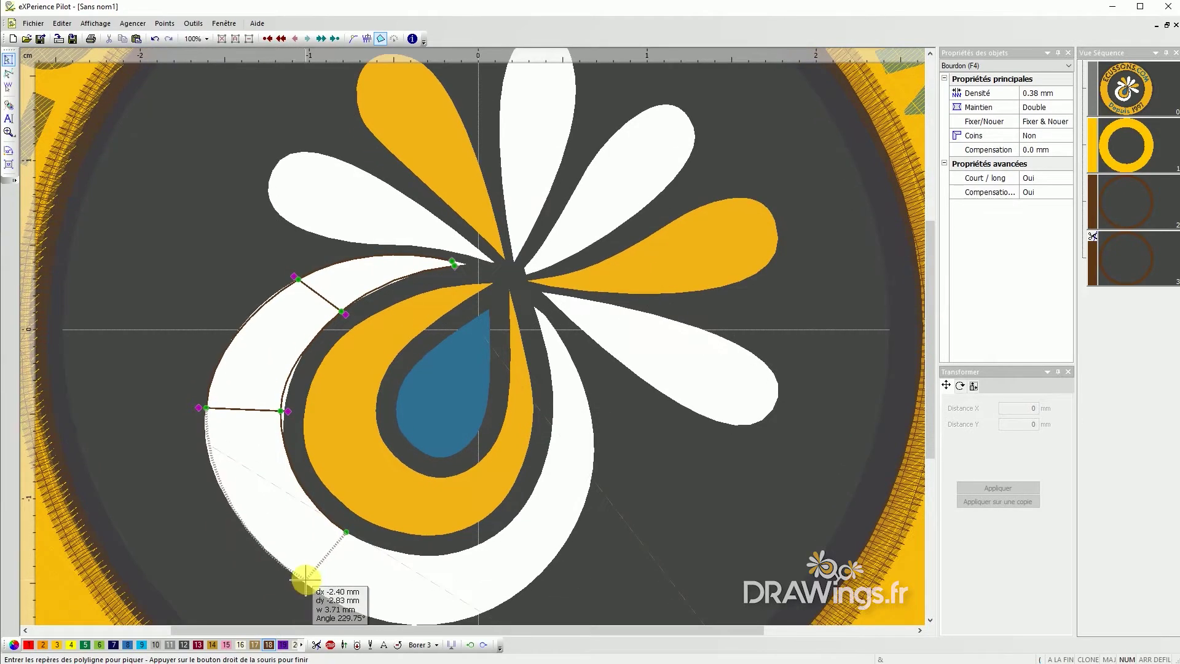
{"action": "left_click", "coordinate": [303, 585]}
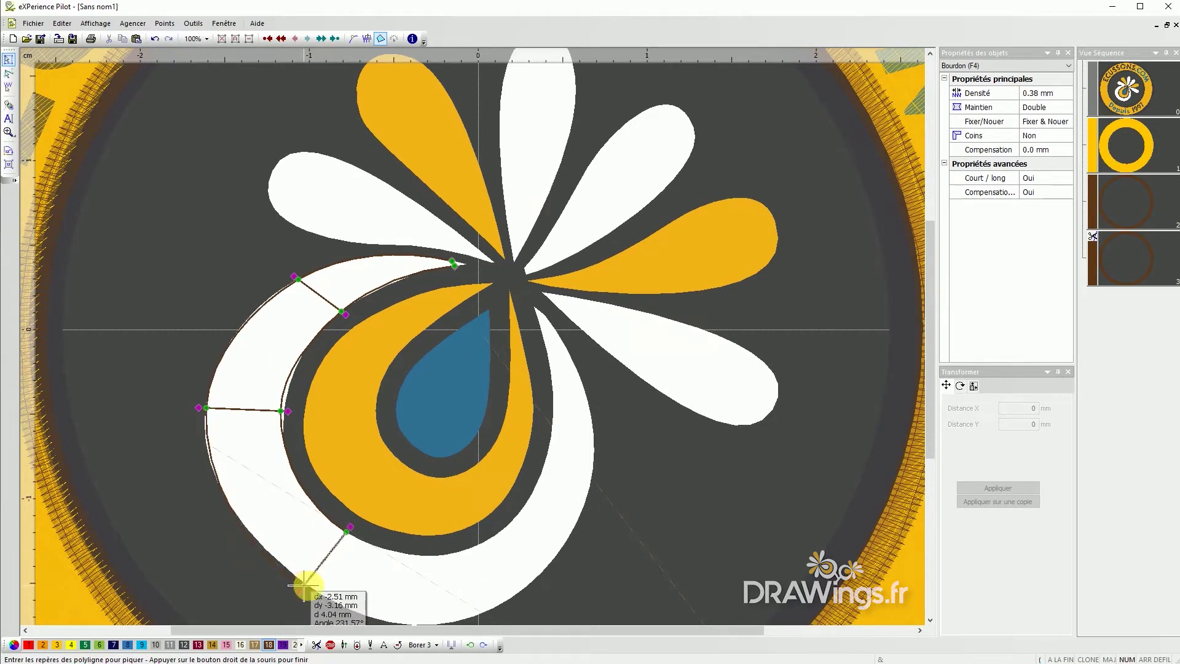
Continue the satin point pairs along the crescent's bottom and right side up to its right-hand tip
{"action": "left_click", "coordinate": [463, 551]}
{"action": "scroll", "coordinate": [479, 590], "scroll_direction": "down", "scroll_amount": 1}
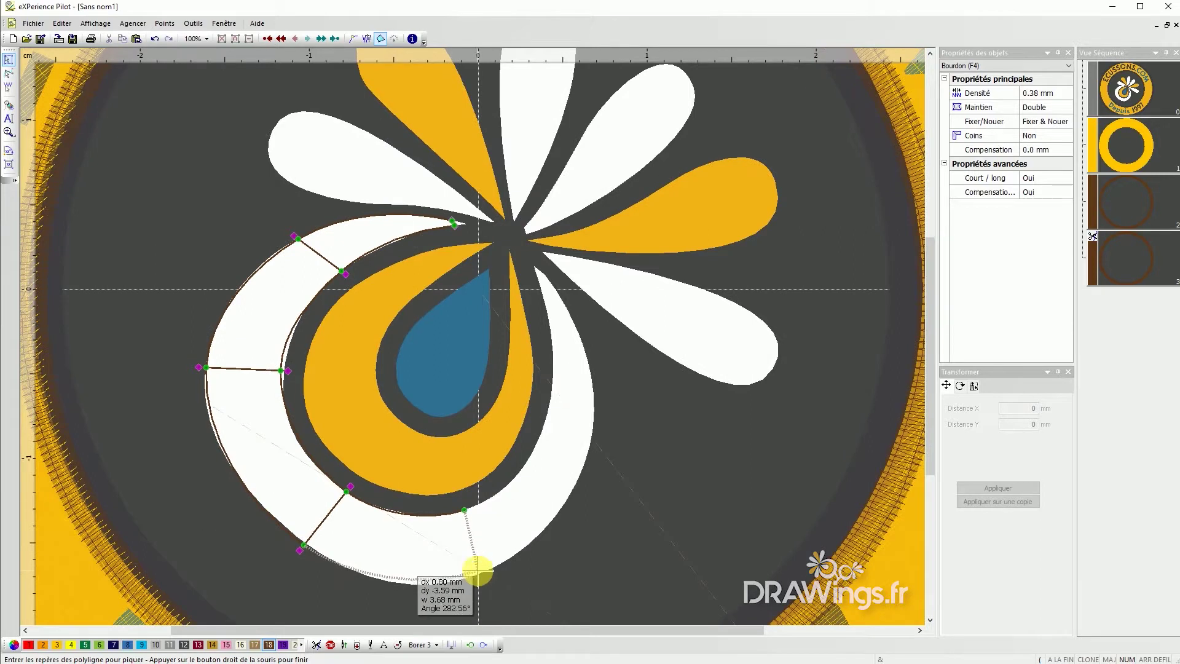
{"action": "left_click", "coordinate": [478, 573]}
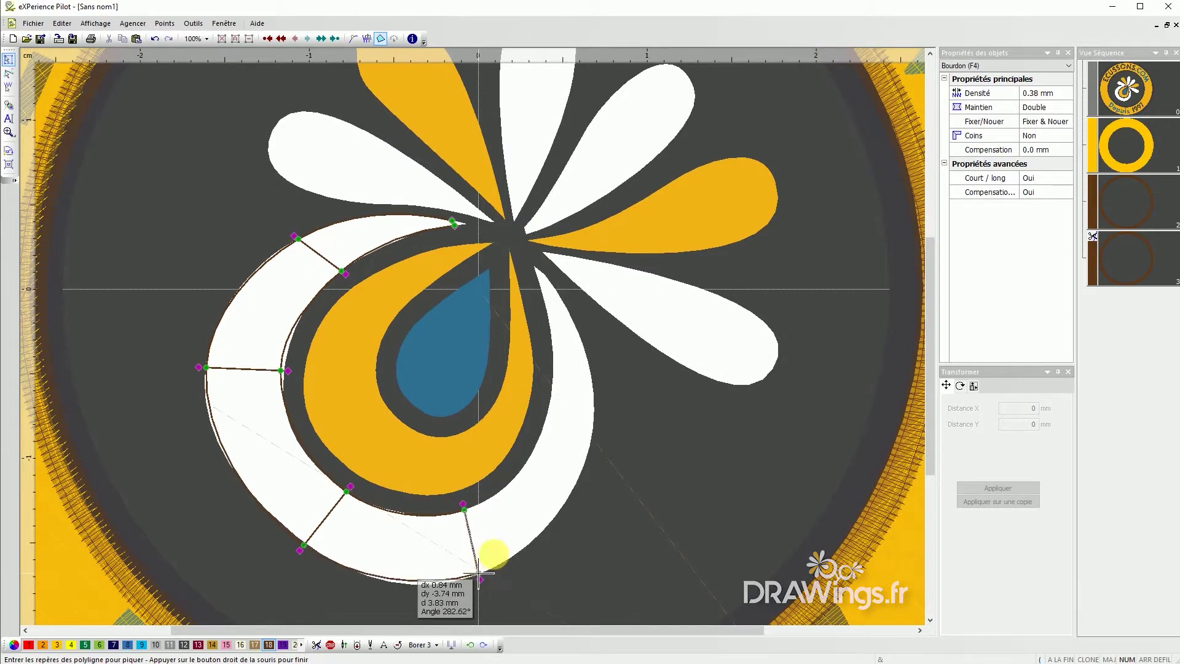
{"action": "left_click", "coordinate": [538, 443]}
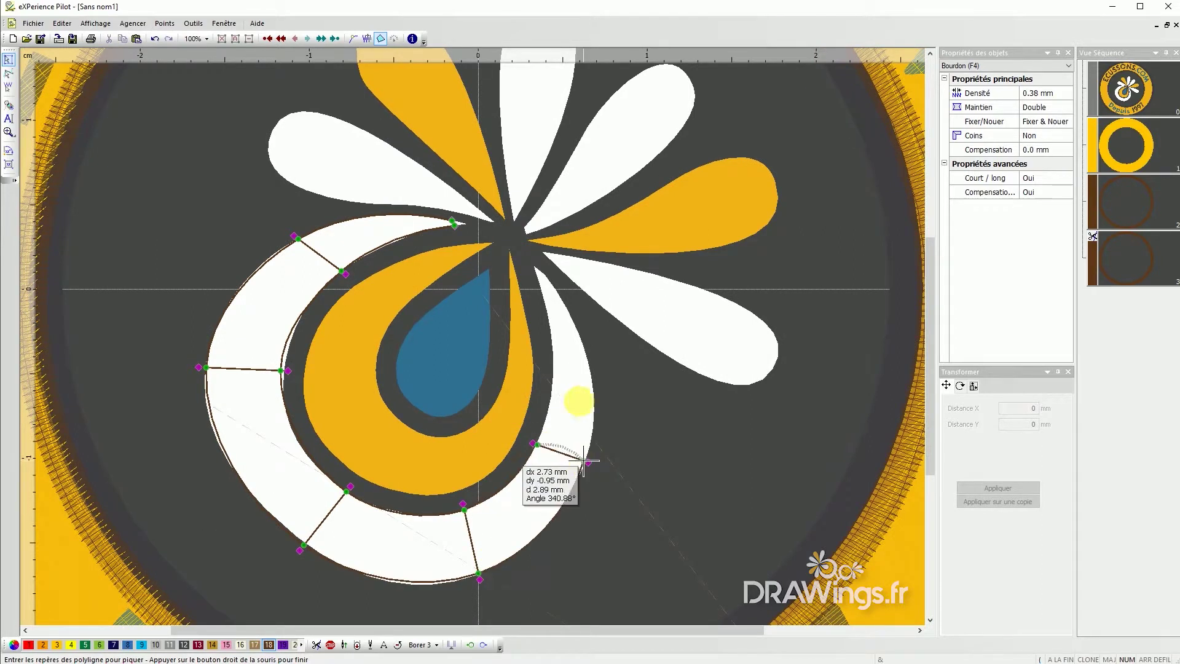
{"action": "left_click", "coordinate": [584, 459]}
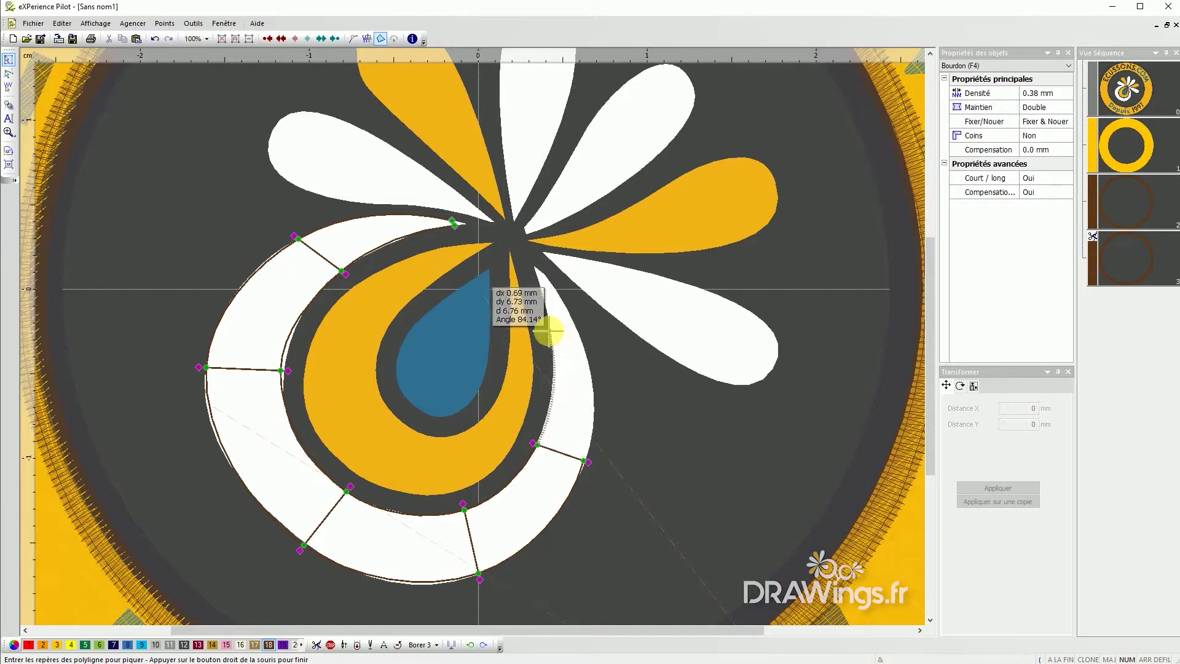
{"action": "left_click", "coordinate": [549, 331]}
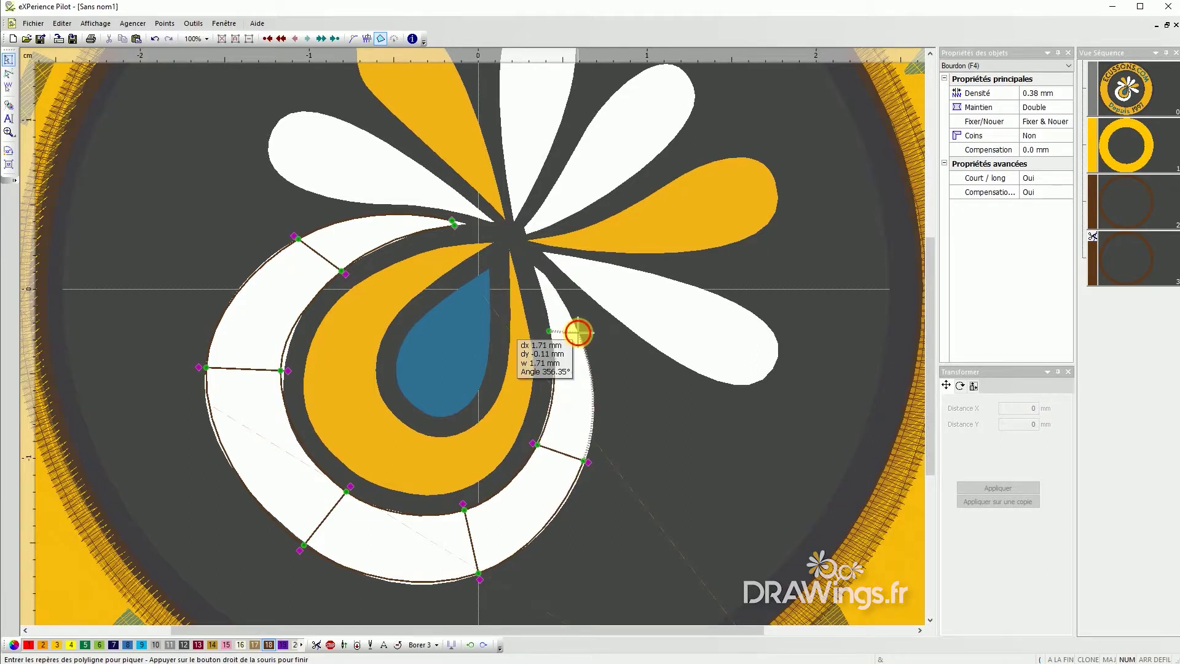
{"action": "left_click", "coordinate": [578, 332]}
{"action": "left_click", "coordinate": [532, 266]}
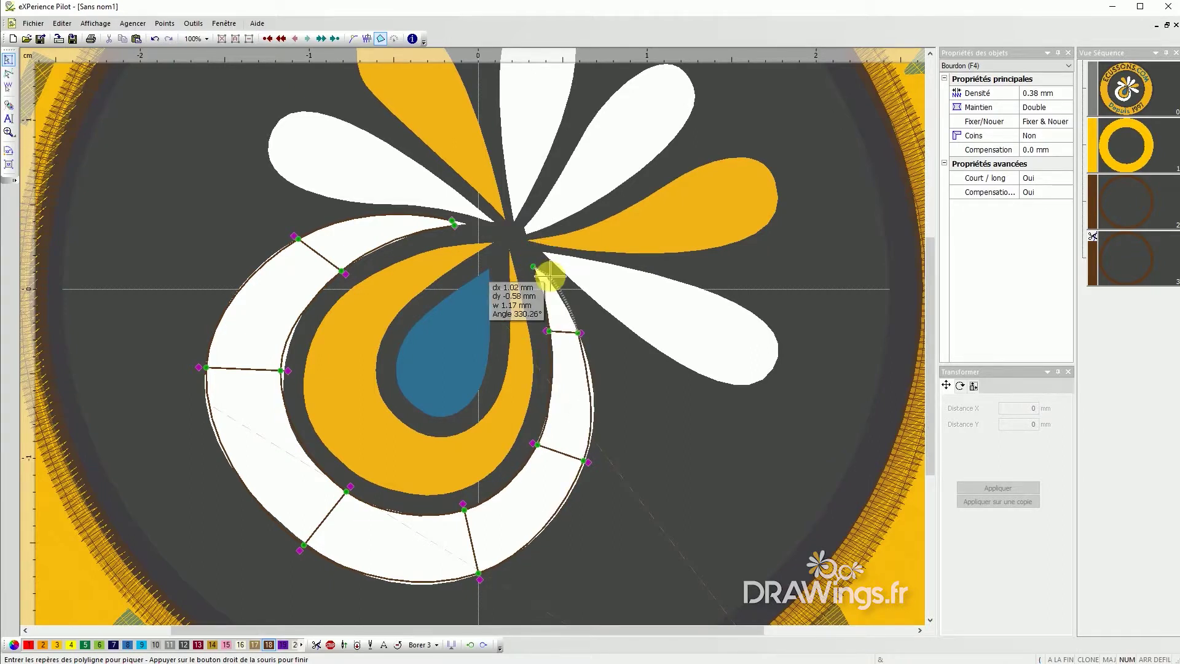
{"action": "left_click", "coordinate": [547, 276]}
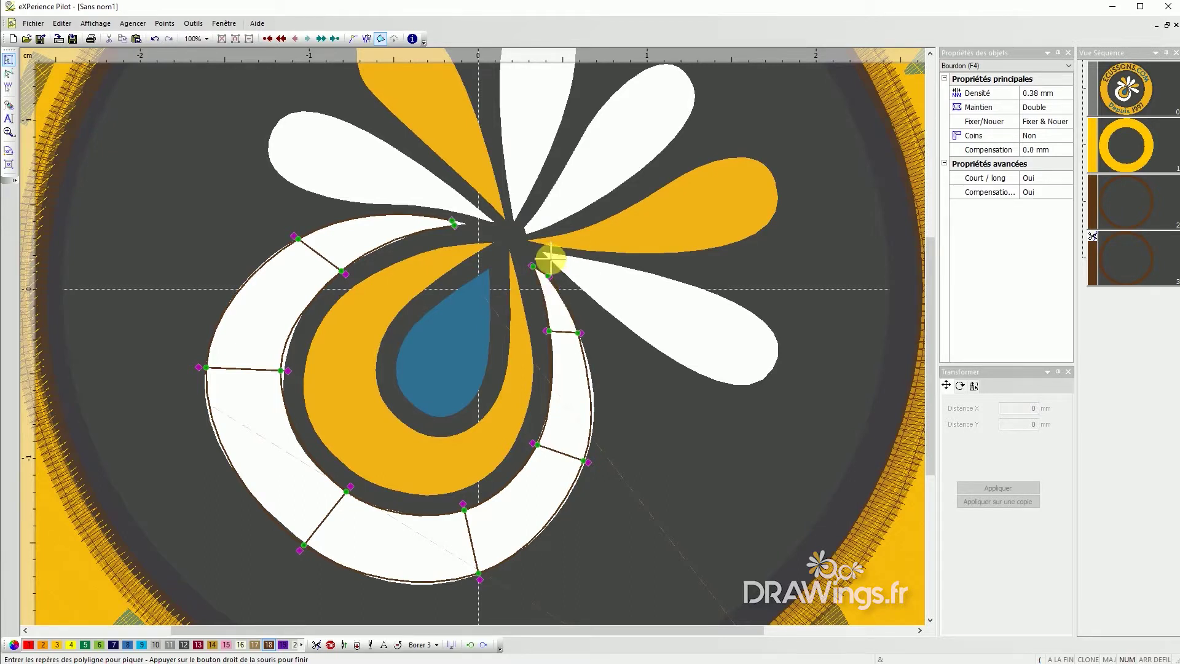
Extend the same Bourdon shape over the lower-right white petal, placing point pairs from its inner tip to its rounded end
{"action": "left_click", "coordinate": [546, 258]}
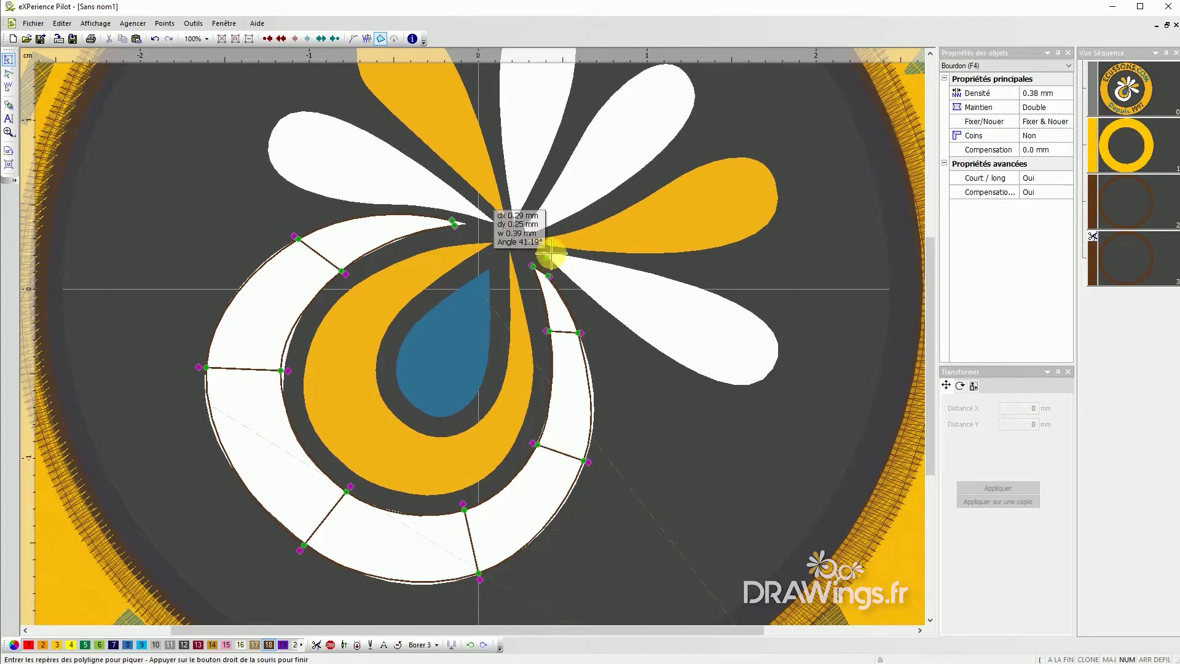
{"action": "left_click", "coordinate": [552, 254]}
{"action": "left_click", "coordinate": [624, 326]}
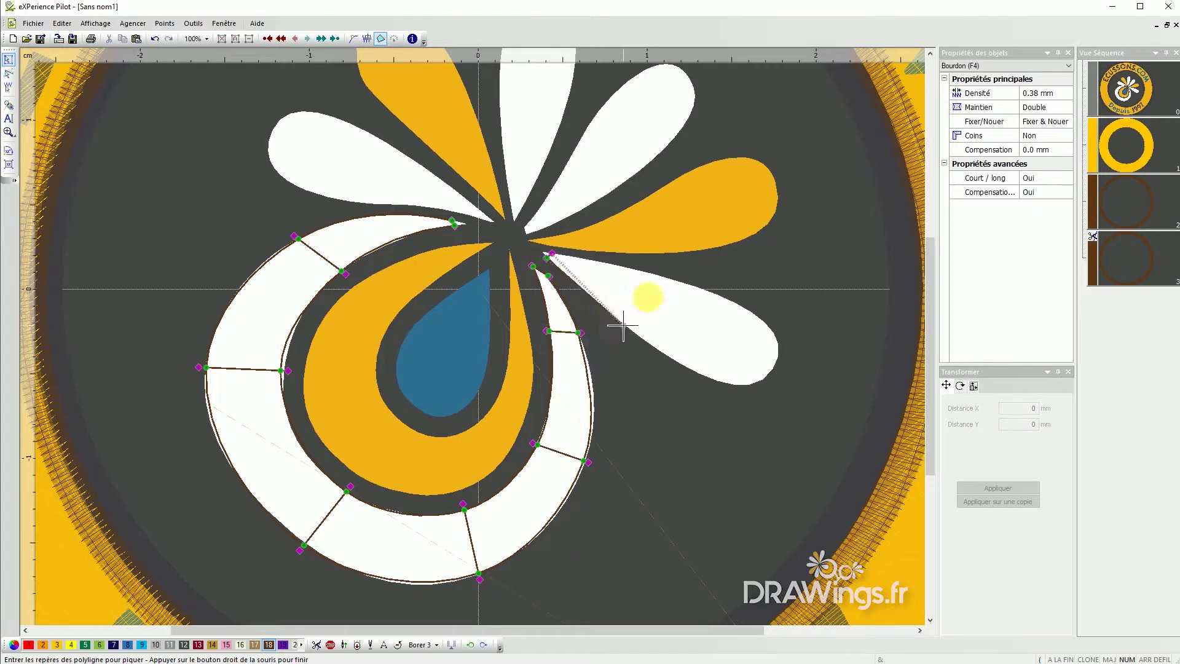
{"action": "left_click", "coordinate": [657, 276]}
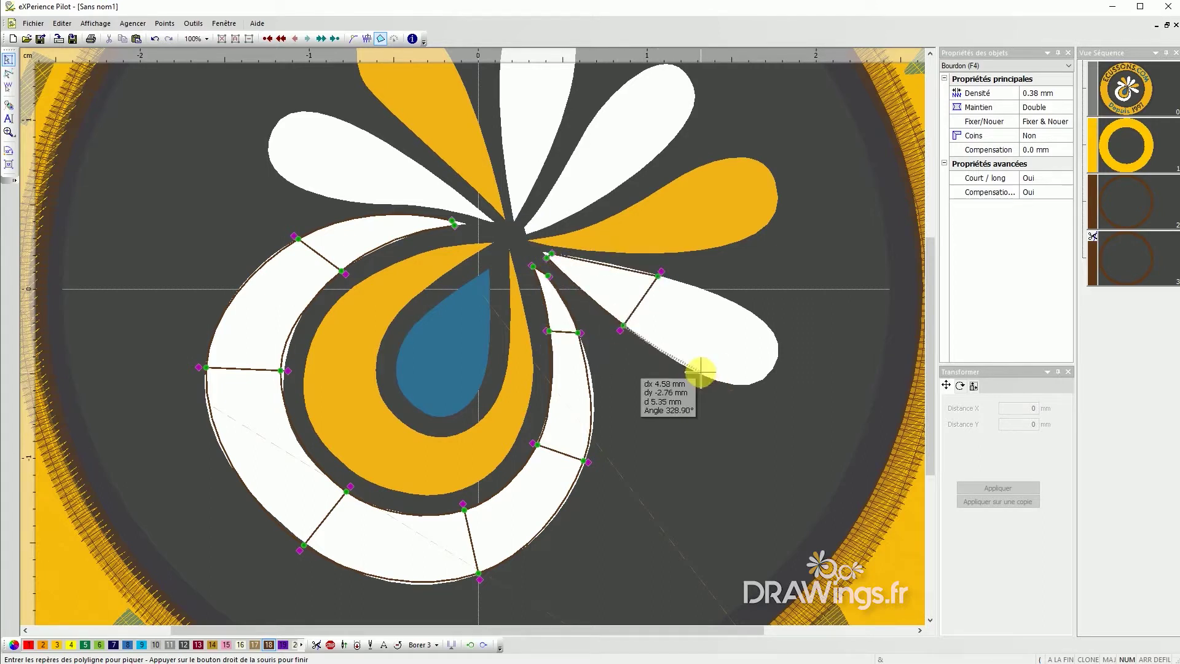
{"action": "left_click", "coordinate": [702, 375]}
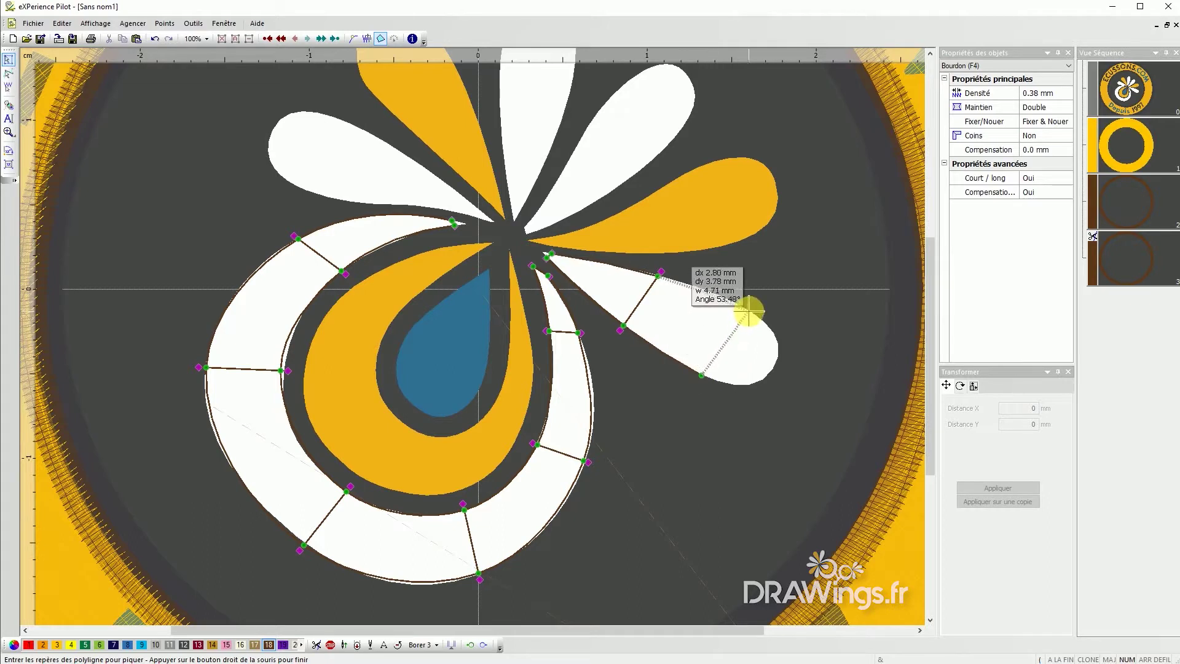
{"action": "left_click", "coordinate": [749, 311]}
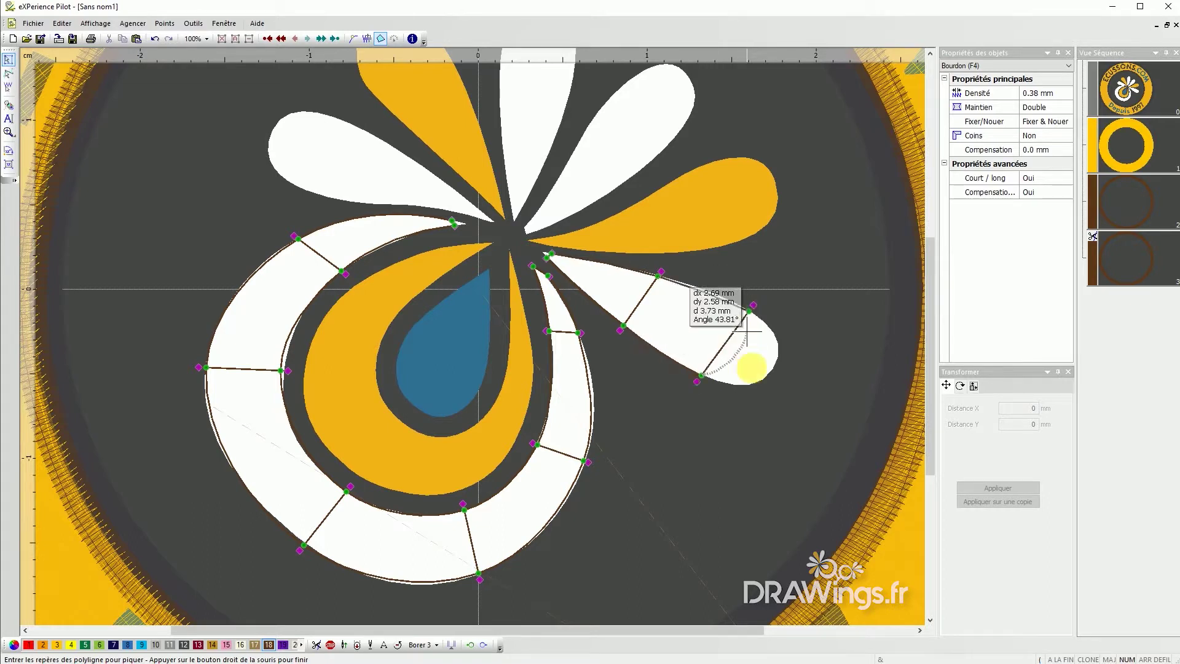
{"action": "left_click", "coordinate": [744, 386]}
{"action": "left_click", "coordinate": [777, 337]}
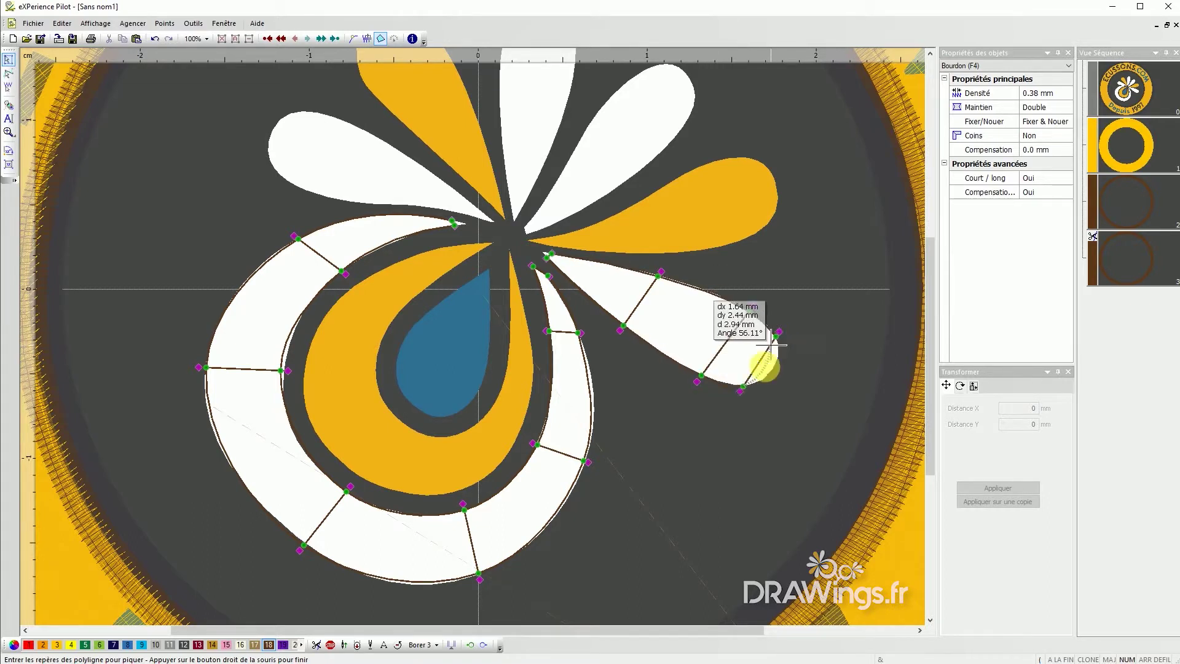
{"action": "left_click", "coordinate": [762, 381]}
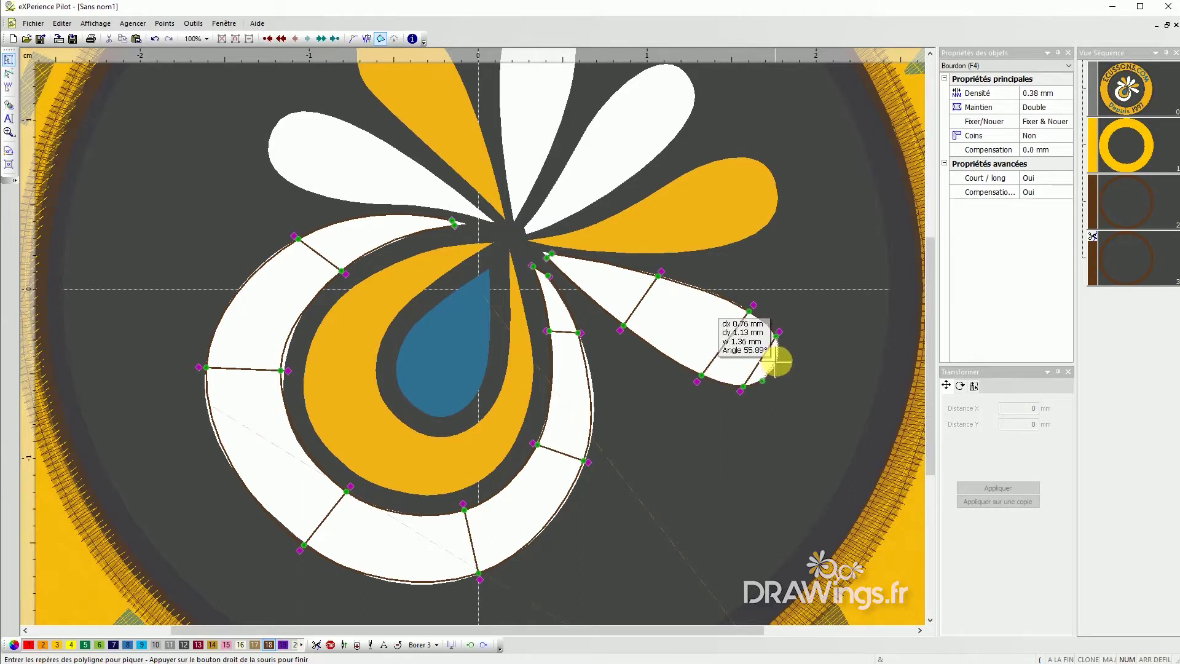
{"action": "right_click", "coordinate": [777, 363]}
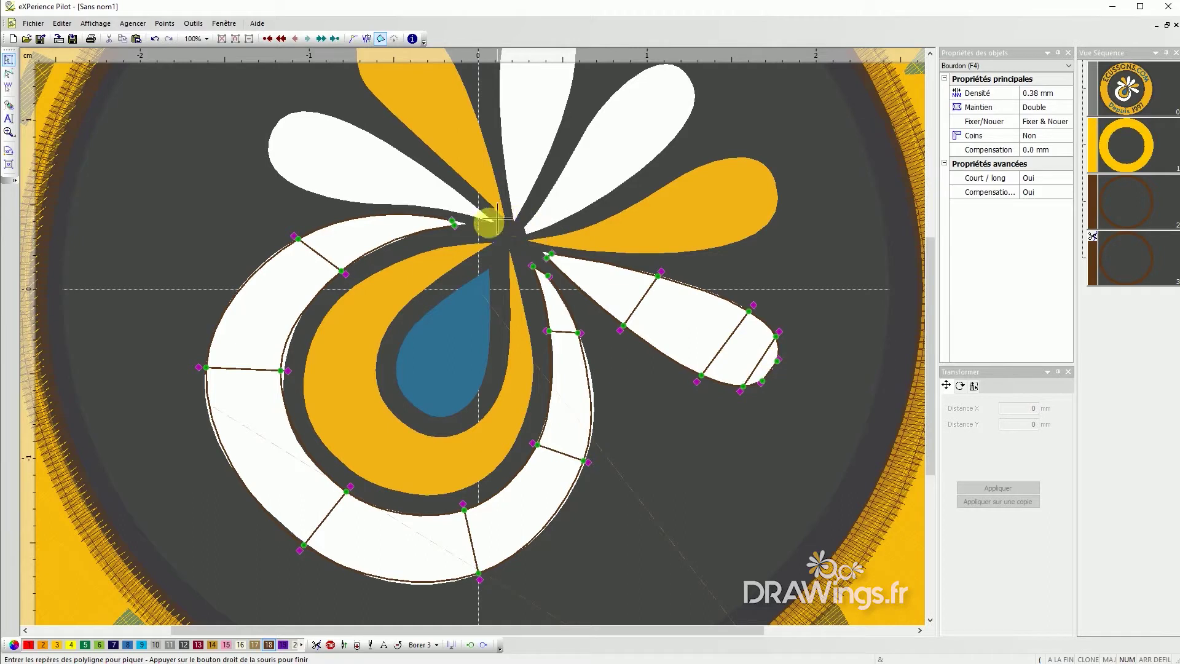
Trace the left white petal from its inner tip to its rounded end and finish the combined satin object, about 34 × 28 mm
{"action": "left_click", "coordinate": [484, 219]}
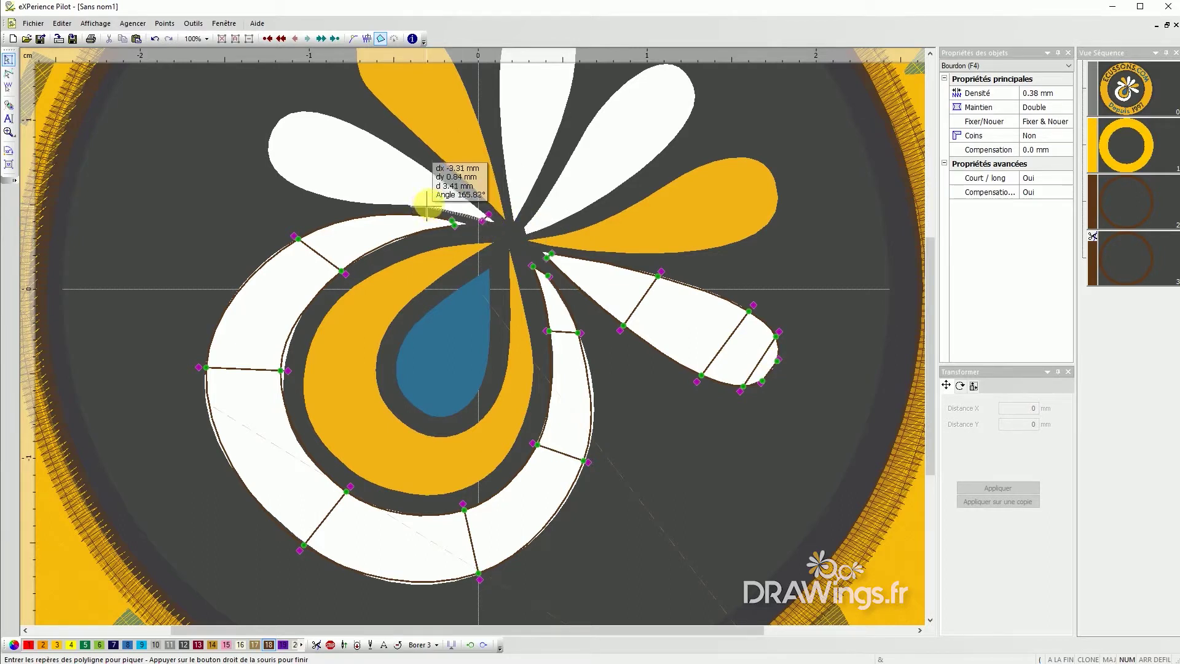
{"action": "left_click", "coordinate": [437, 174]}
{"action": "left_click", "coordinate": [427, 208]}
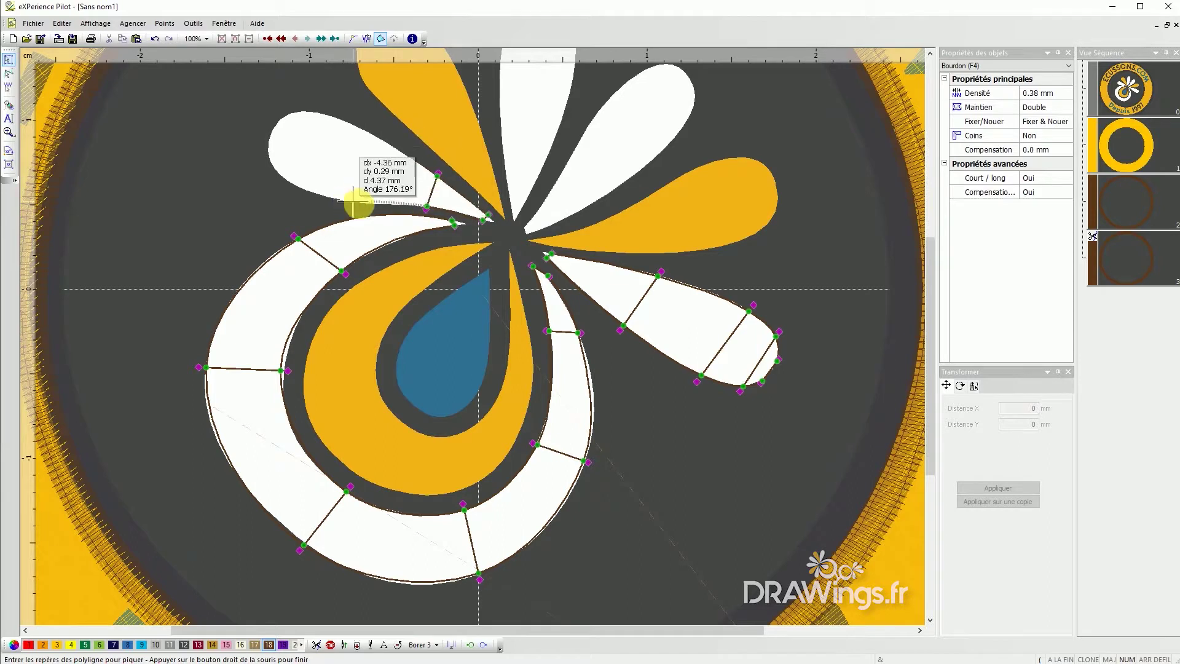
{"action": "left_click", "coordinate": [359, 203]}
{"action": "left_click", "coordinate": [381, 138]}
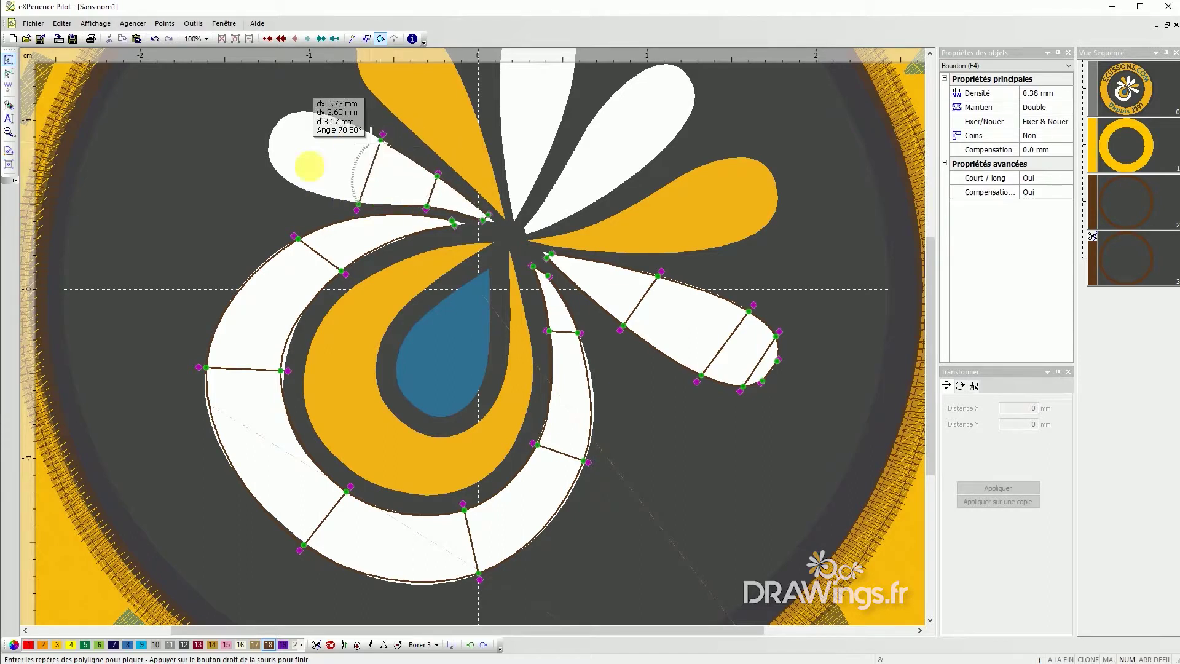
{"action": "left_click", "coordinate": [294, 183]}
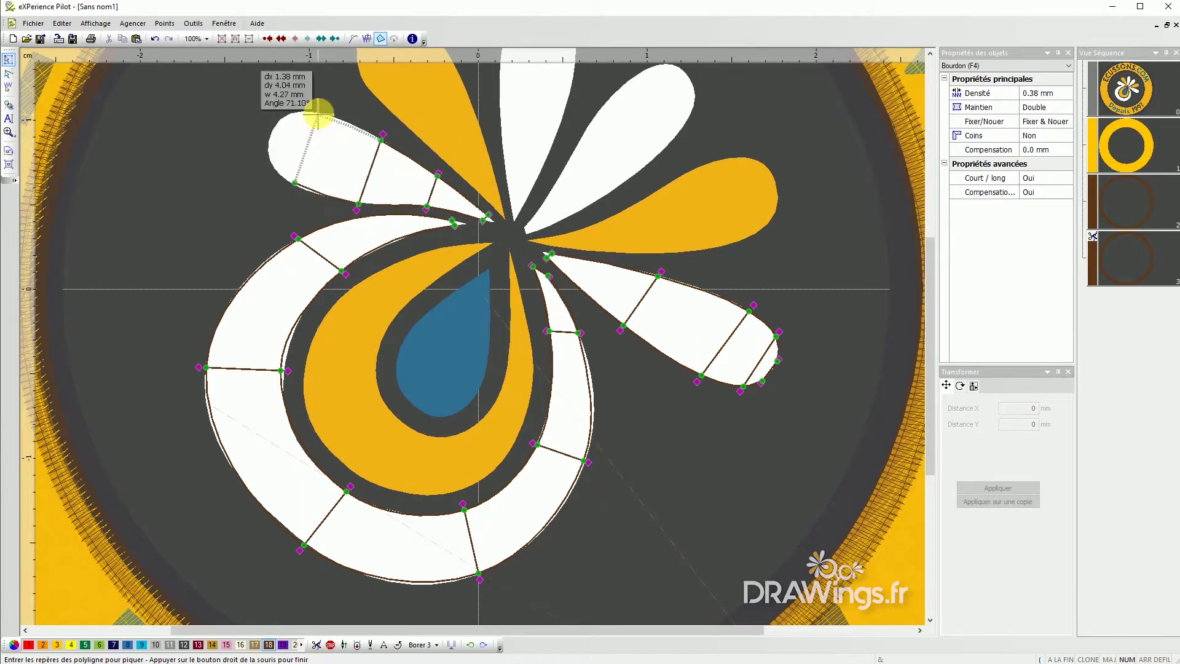
{"action": "left_click", "coordinate": [268, 153]}
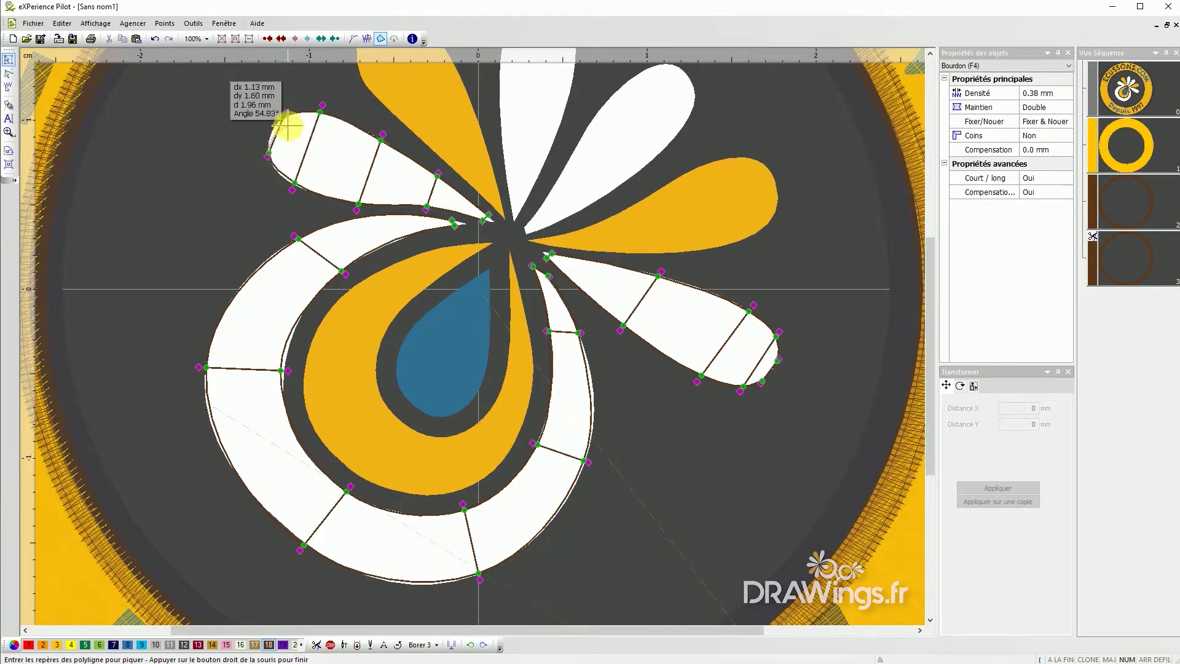
{"action": "right_click", "coordinate": [321, 162]}
{"action": "right_click", "coordinate": [325, 168]}
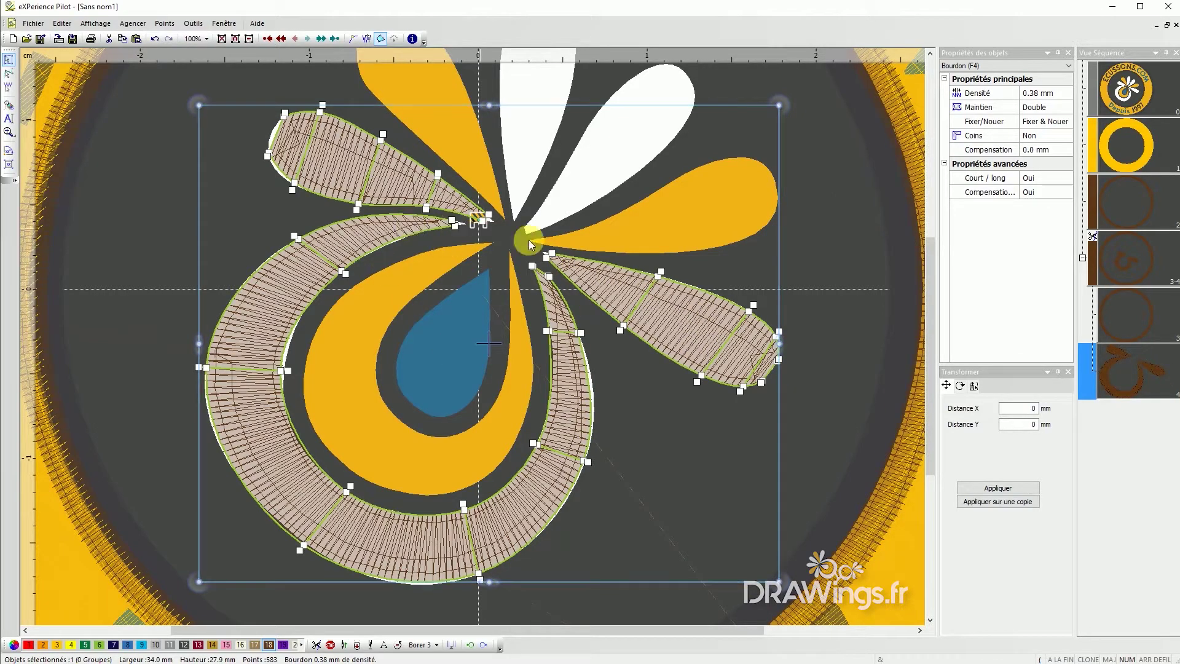
Recolour the combined crescent-and-petals satin object with cyan thread 9
{"action": "scroll", "coordinate": [561, 395], "scroll_direction": "down", "scroll_amount": 2}
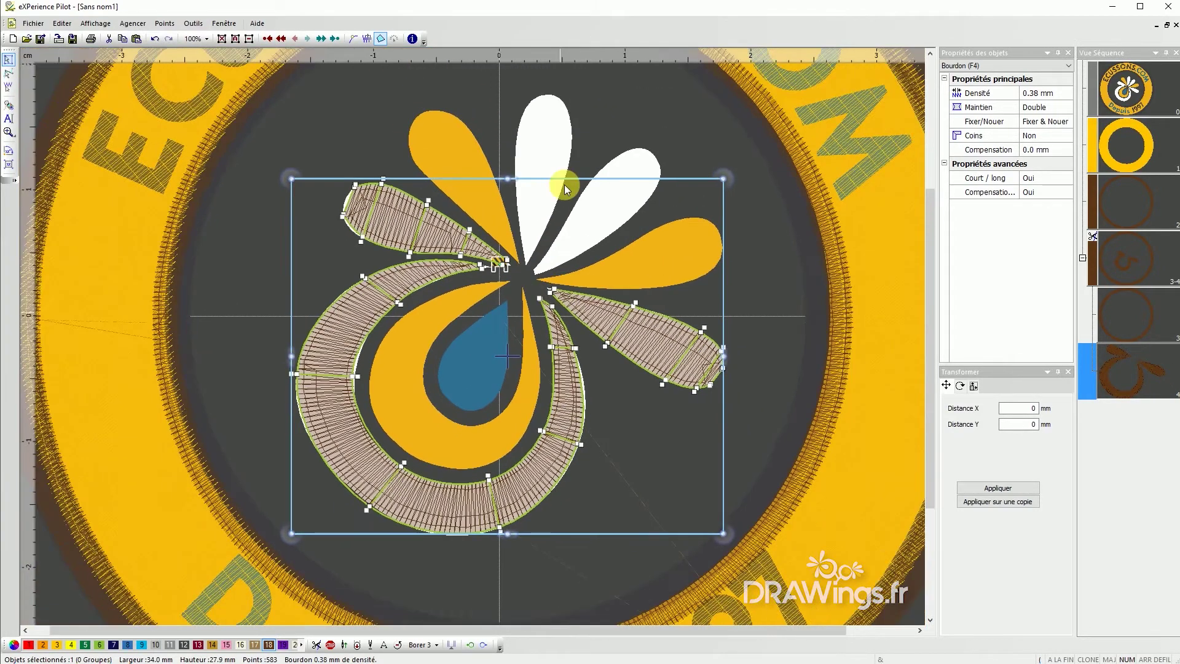
{"action": "scroll", "coordinate": [565, 154], "scroll_direction": "up", "scroll_amount": 1}
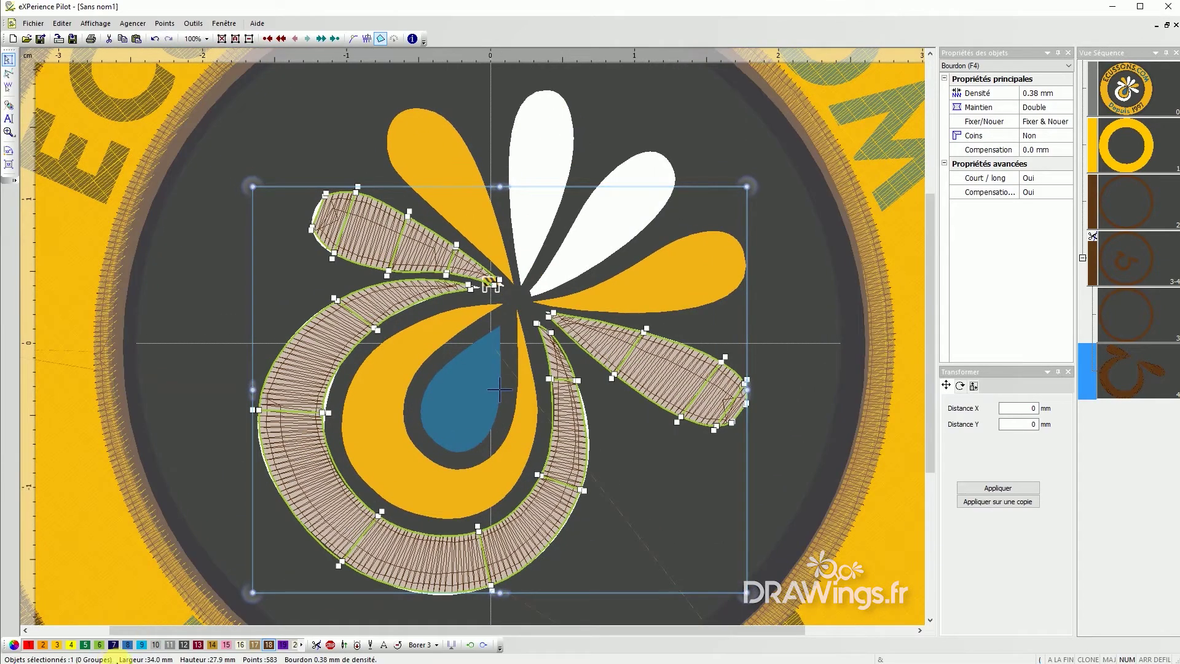
{"action": "left_click", "coordinate": [142, 645]}
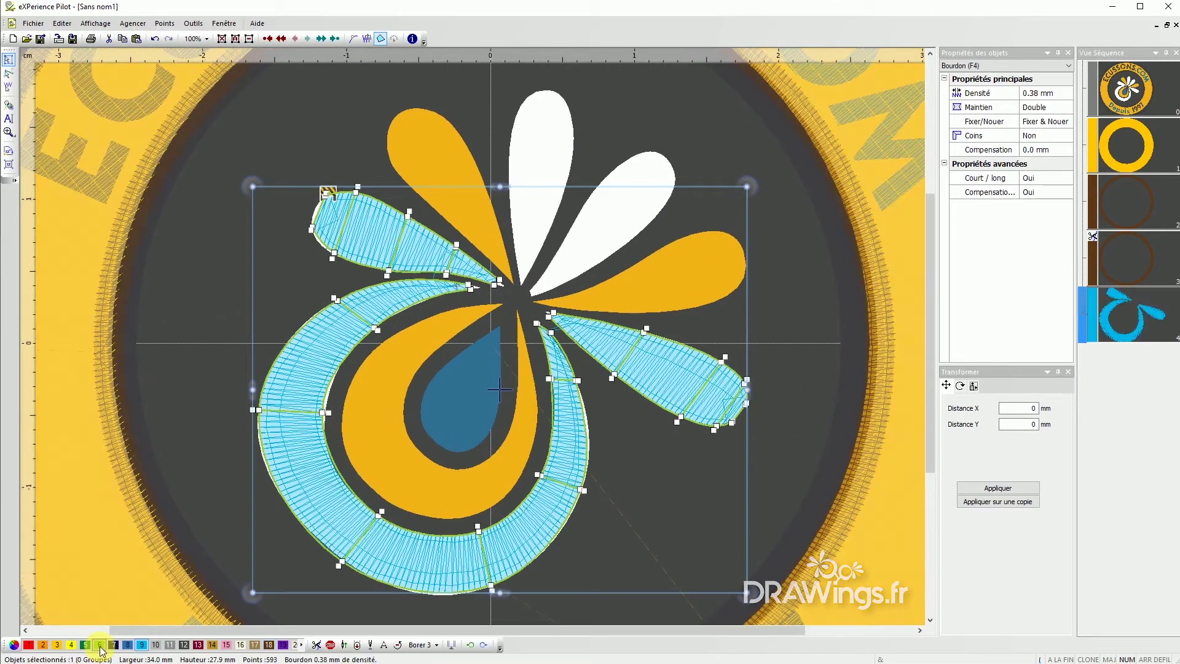
Recolour the combined crescent-and-petals satin object with green thread 6
{"action": "left_click", "coordinate": [99, 645]}
{"action": "left_click", "coordinate": [624, 130]}
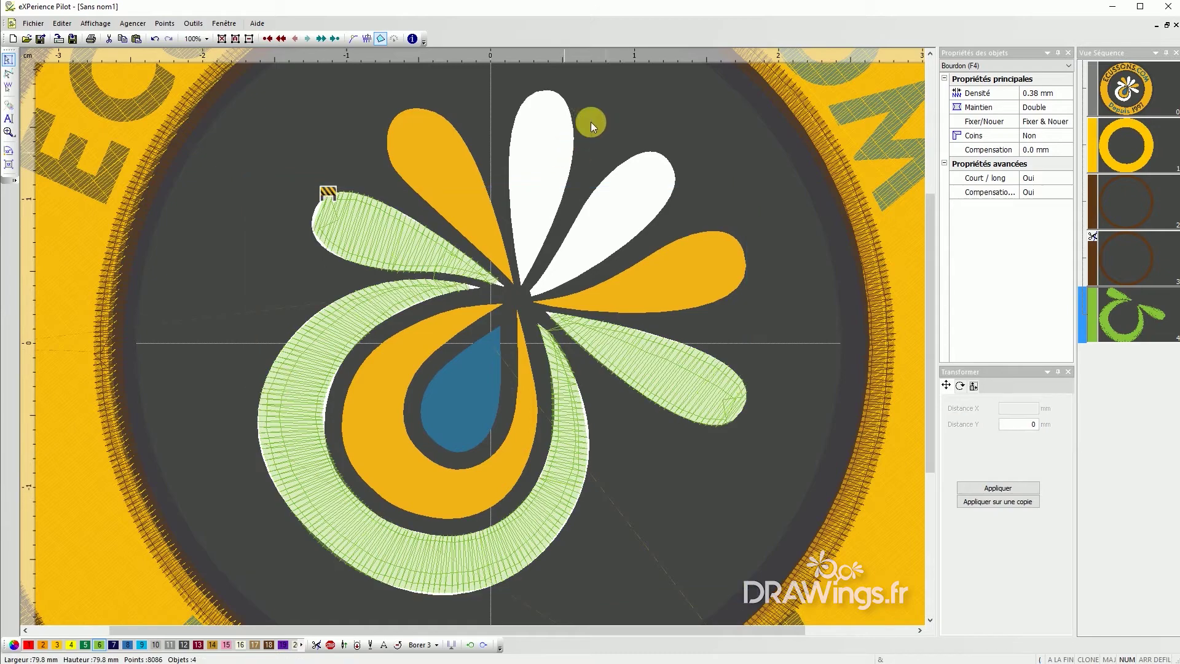
Start a new Bourdon shape on the topmost white petal, placing point pairs from its inner tip to its rounded end
{"action": "scroll", "coordinate": [591, 121], "scroll_direction": "up", "scroll_amount": 2}
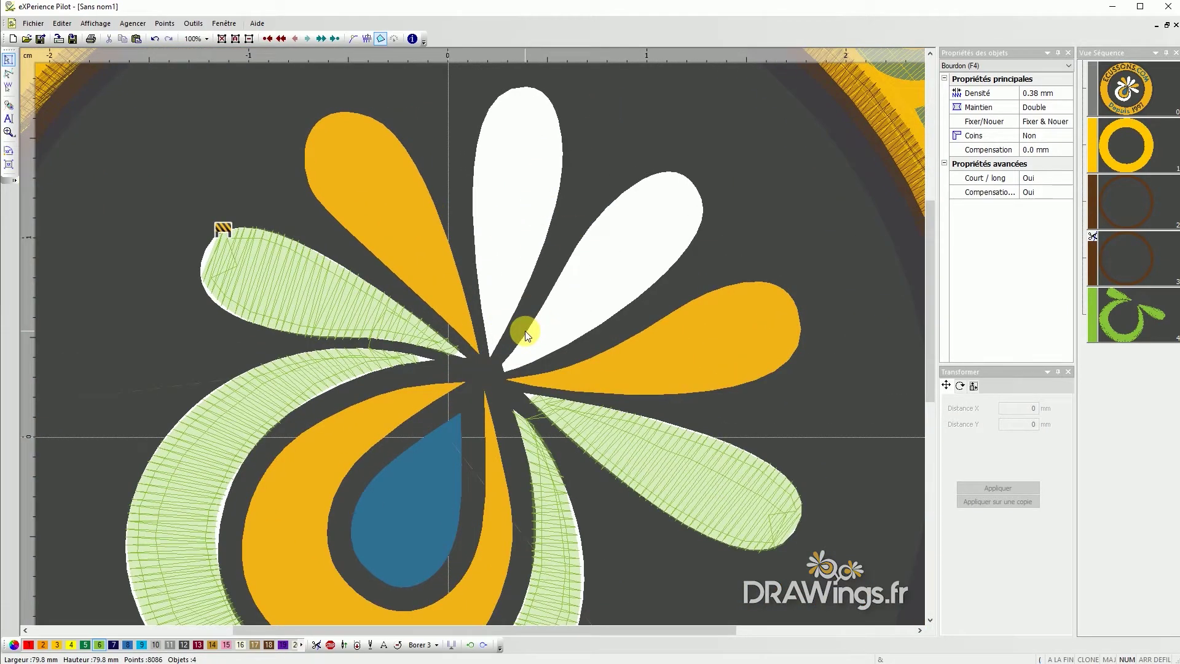
{"action": "key", "text": "m"}
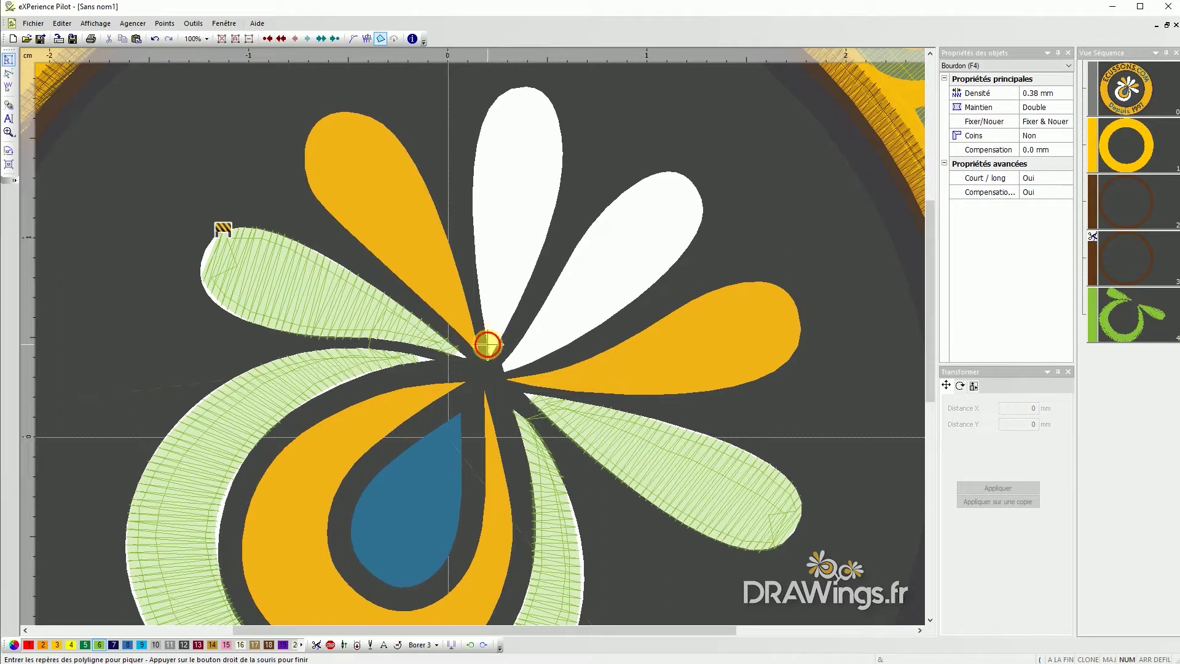
{"action": "left_click", "coordinate": [487, 345]}
{"action": "left_click", "coordinate": [495, 345]}
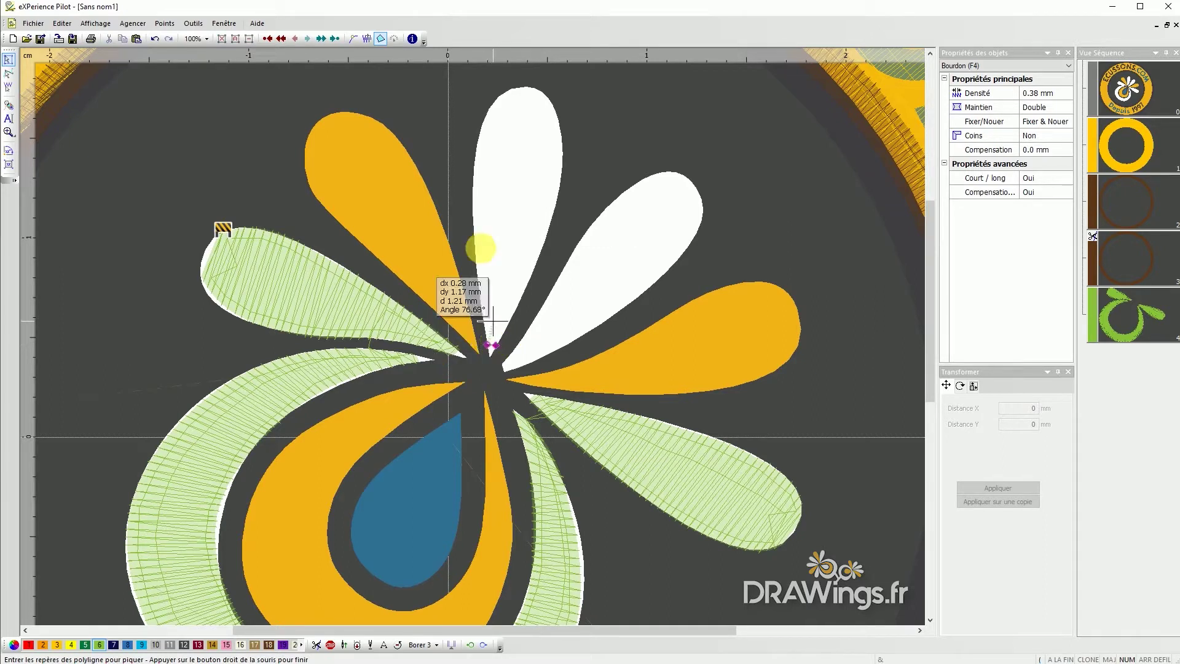
{"action": "left_click", "coordinate": [471, 215]}
{"action": "left_click", "coordinate": [550, 220]}
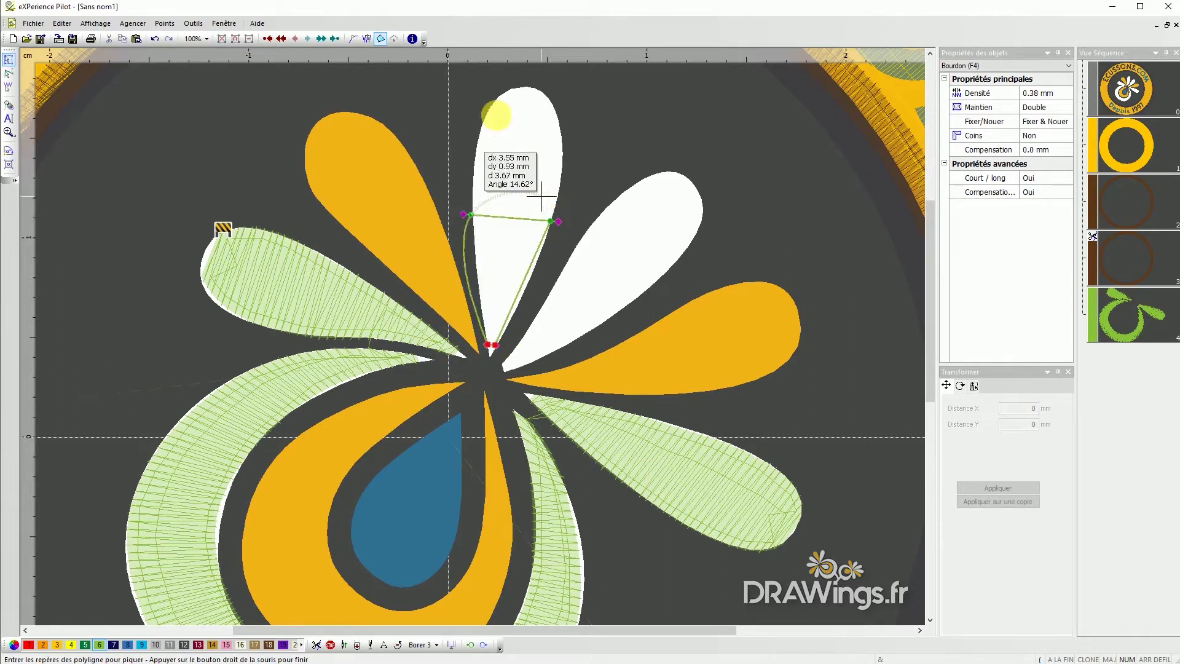
{"action": "left_click", "coordinate": [487, 111]}
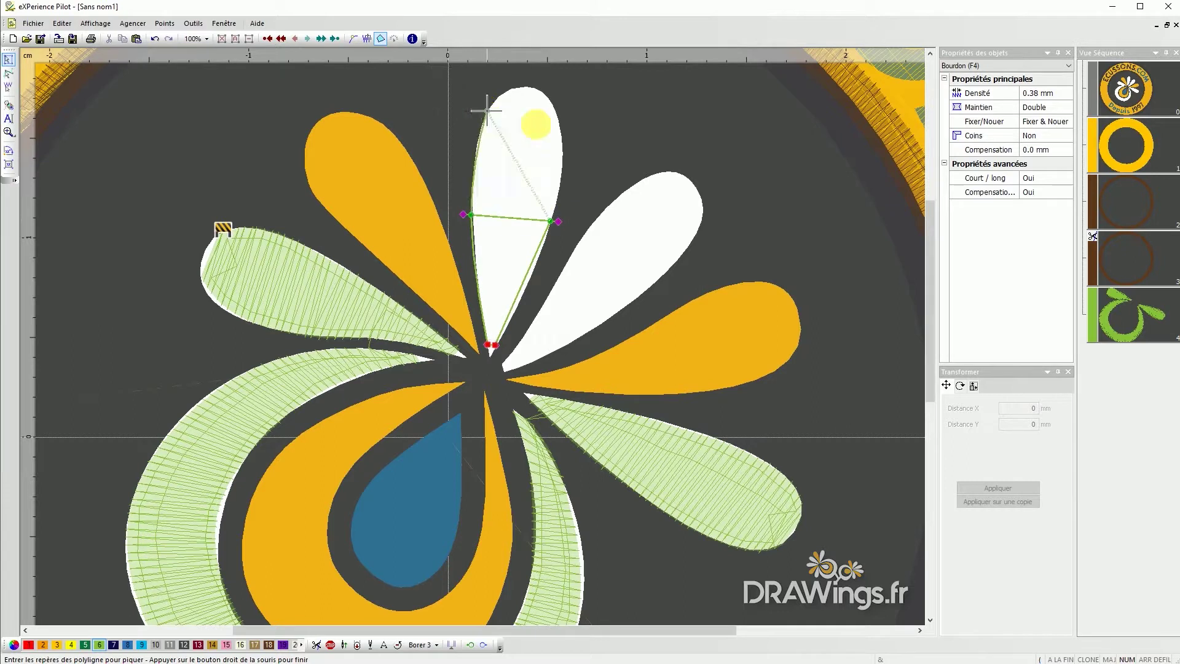
{"action": "left_click", "coordinate": [557, 120]}
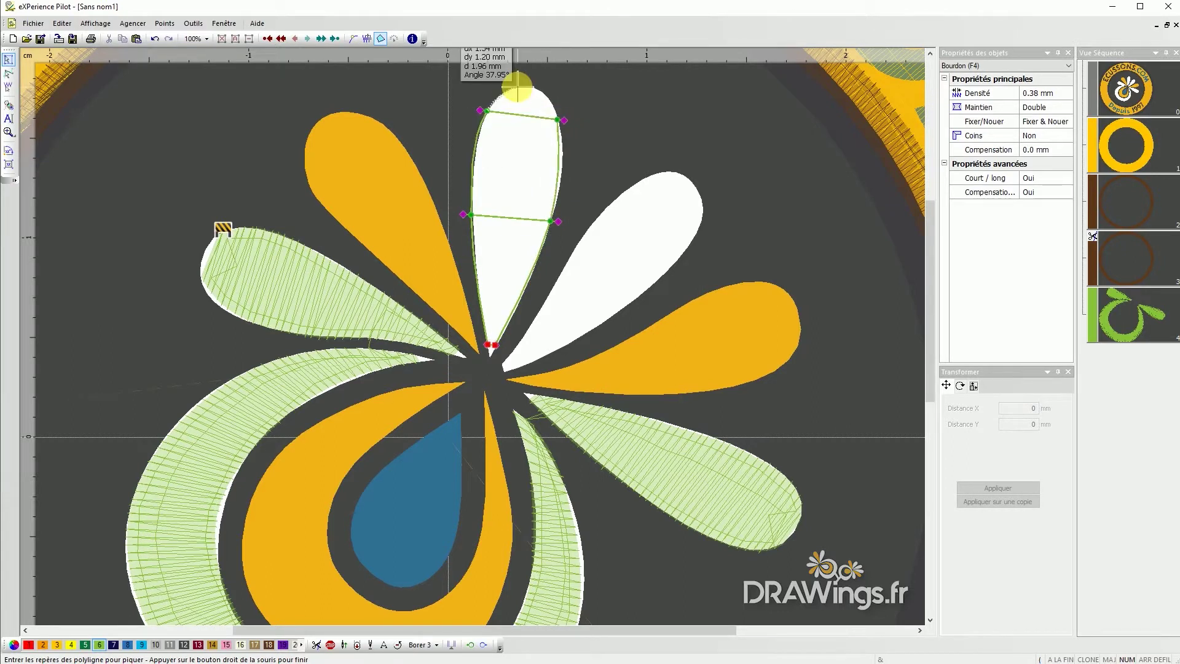
{"action": "left_click", "coordinate": [509, 90]}
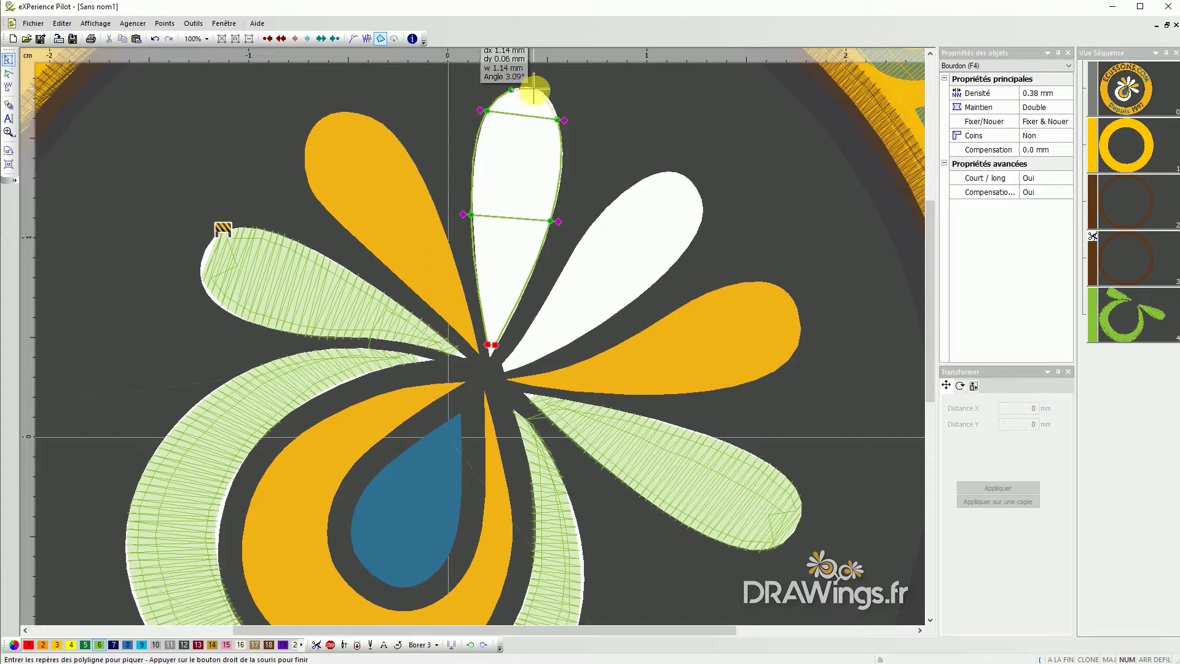
{"action": "left_click", "coordinate": [536, 92]}
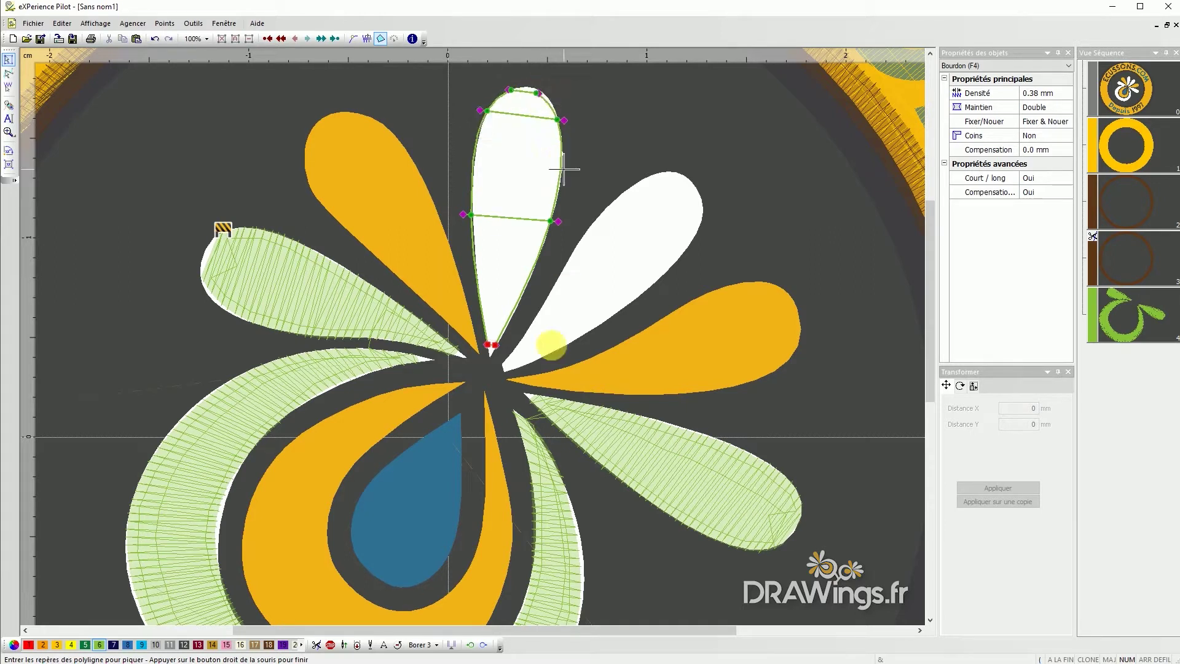
Extend the shape over the upper-right white petal from inner tip to rounded end and finish the two-petal satin object, about 12 × 14 mm
{"action": "left_click", "coordinate": [508, 359]}
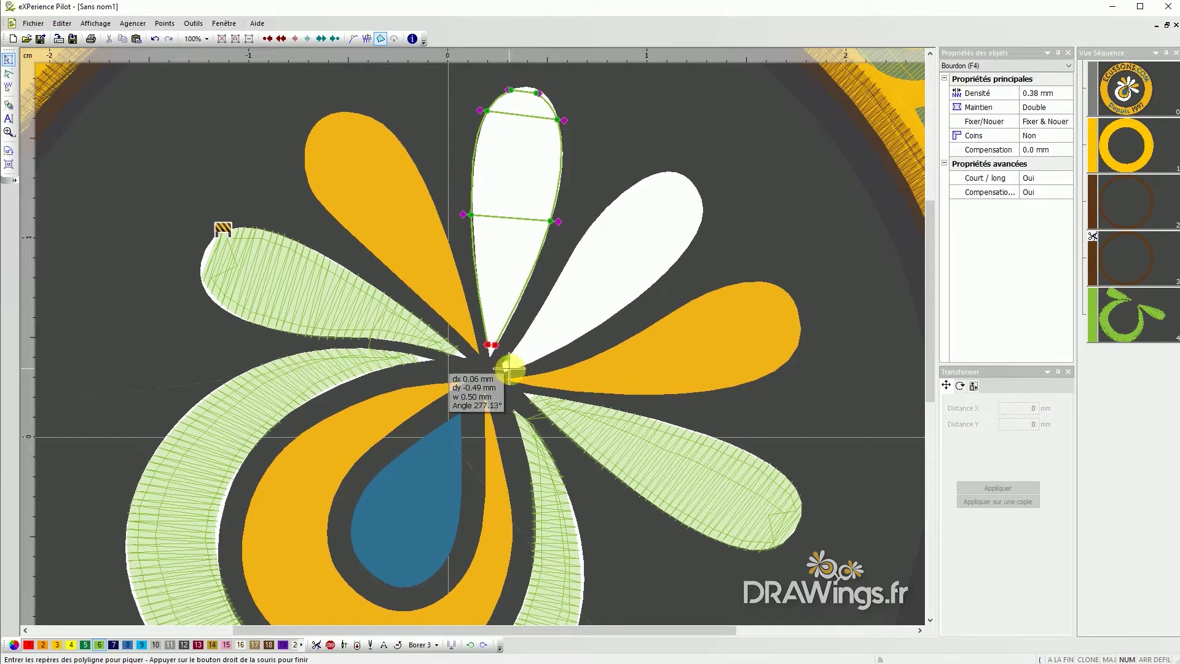
{"action": "left_click", "coordinate": [510, 369]}
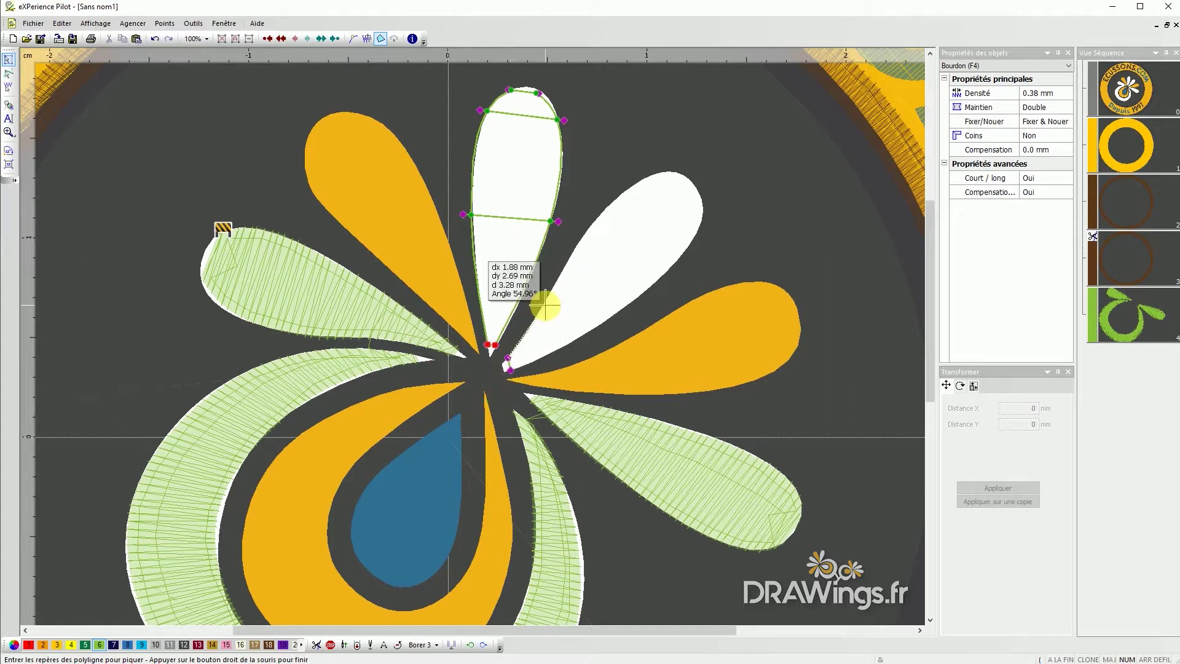
{"action": "left_click", "coordinate": [571, 342]}
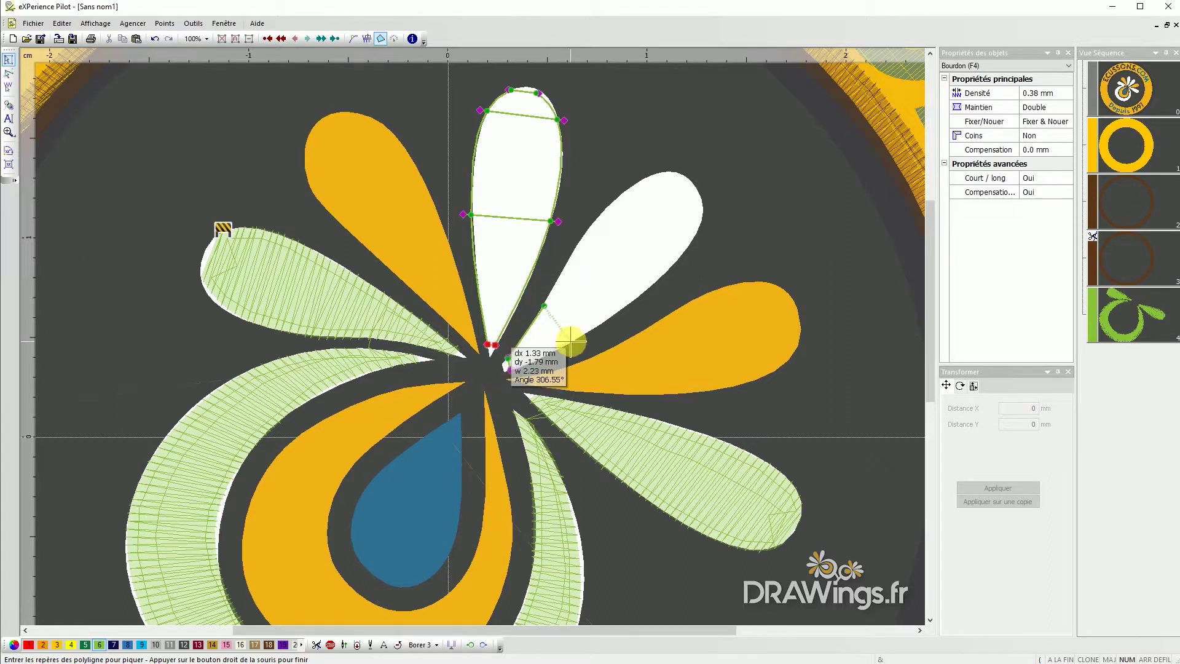
{"action": "left_click", "coordinate": [544, 306]}
{"action": "left_click", "coordinate": [590, 225]}
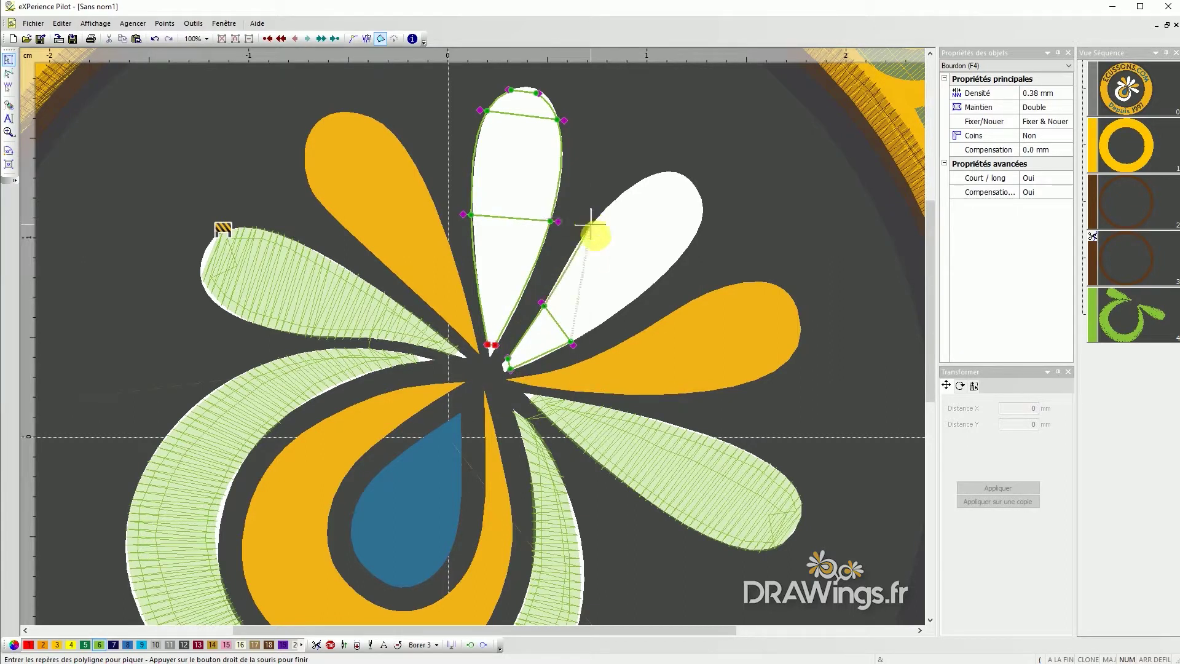
{"action": "left_click", "coordinate": [645, 289]}
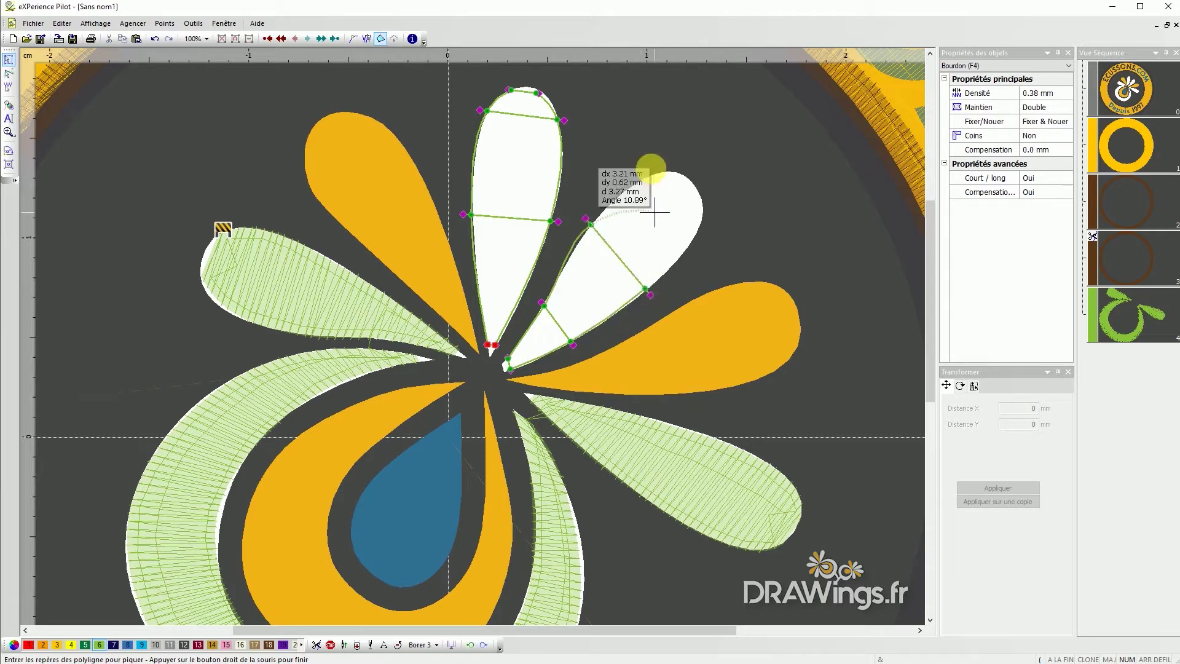
{"action": "left_click", "coordinate": [646, 176]}
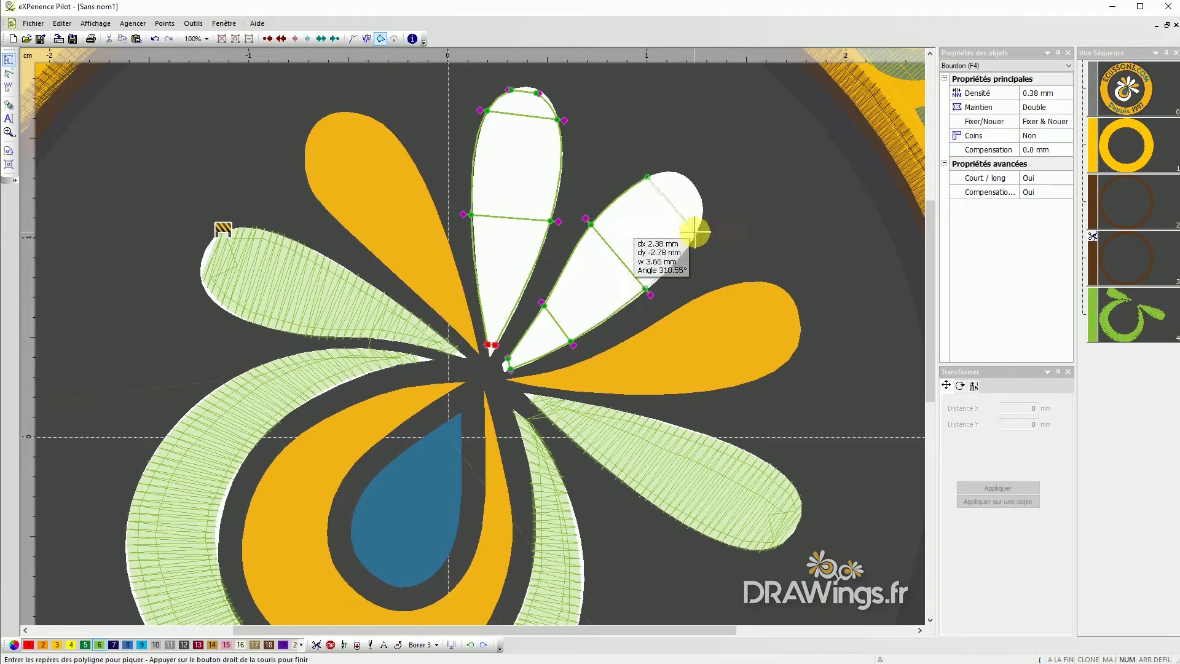
{"action": "left_click", "coordinate": [678, 173]}
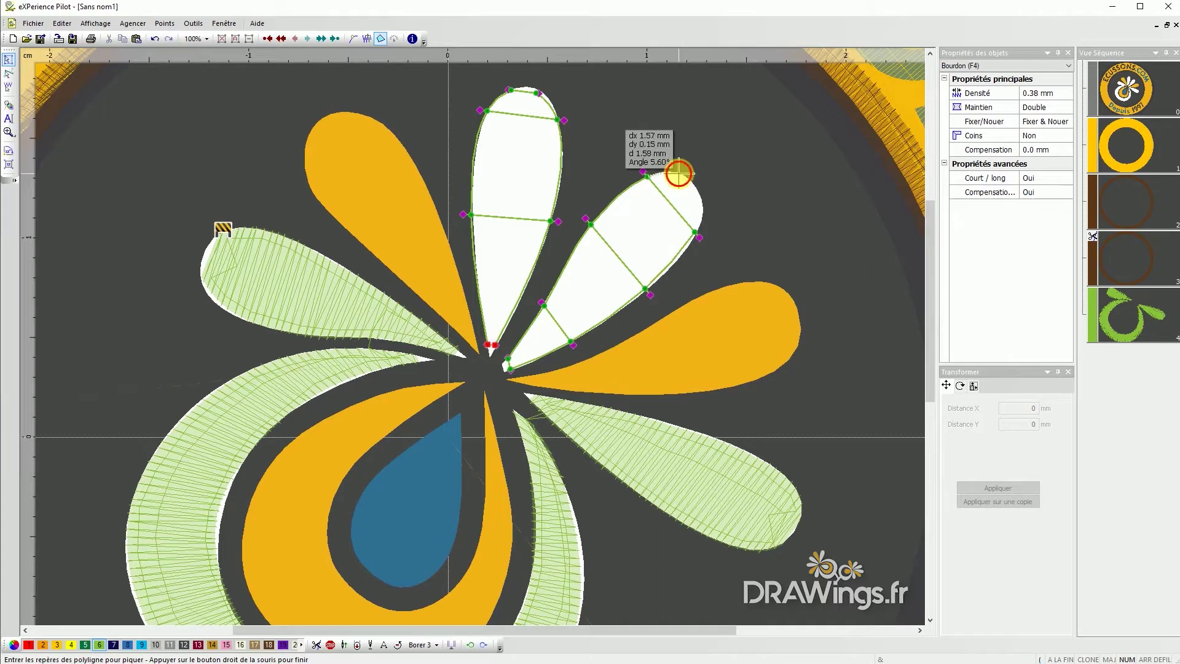
{"action": "right_click", "coordinate": [701, 205]}
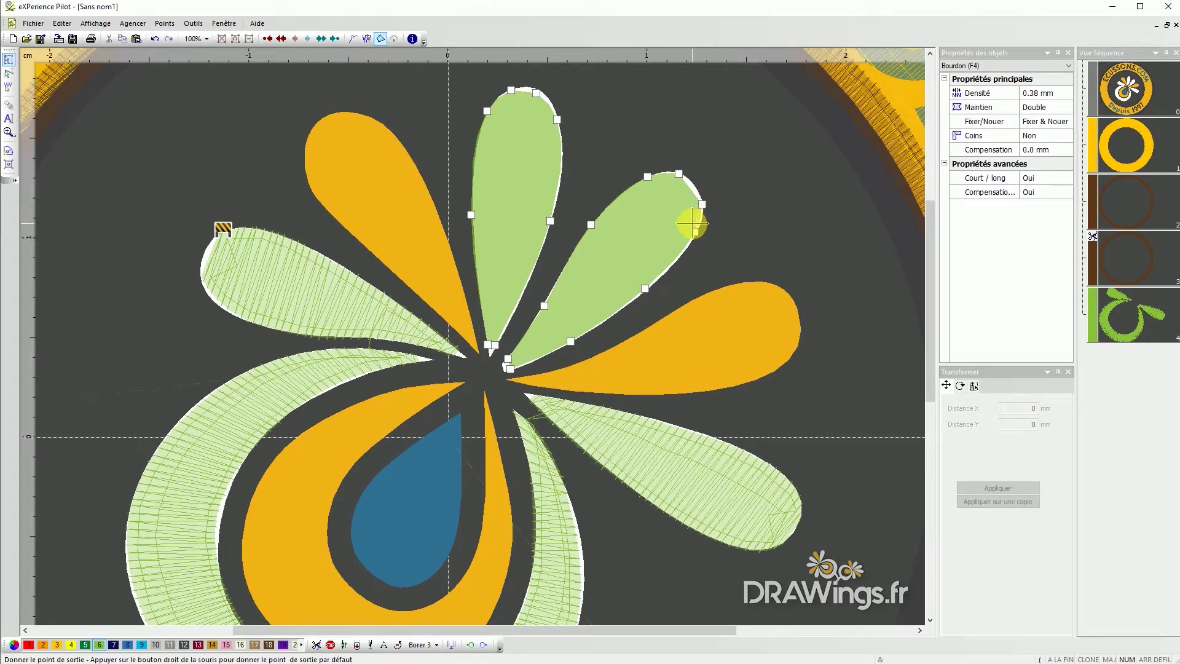
{"action": "right_click", "coordinate": [685, 224]}
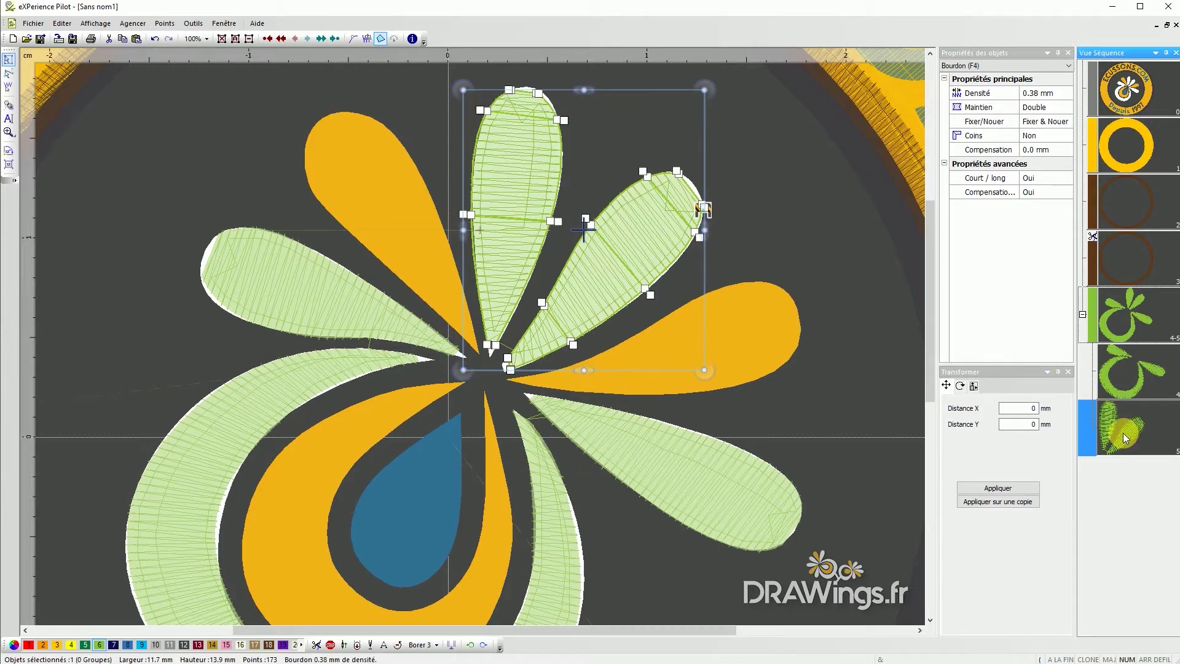
Add a thread trim before the two-petal satin object and check the connection in the realistic stitch preview
{"action": "key", "text": "F9"}
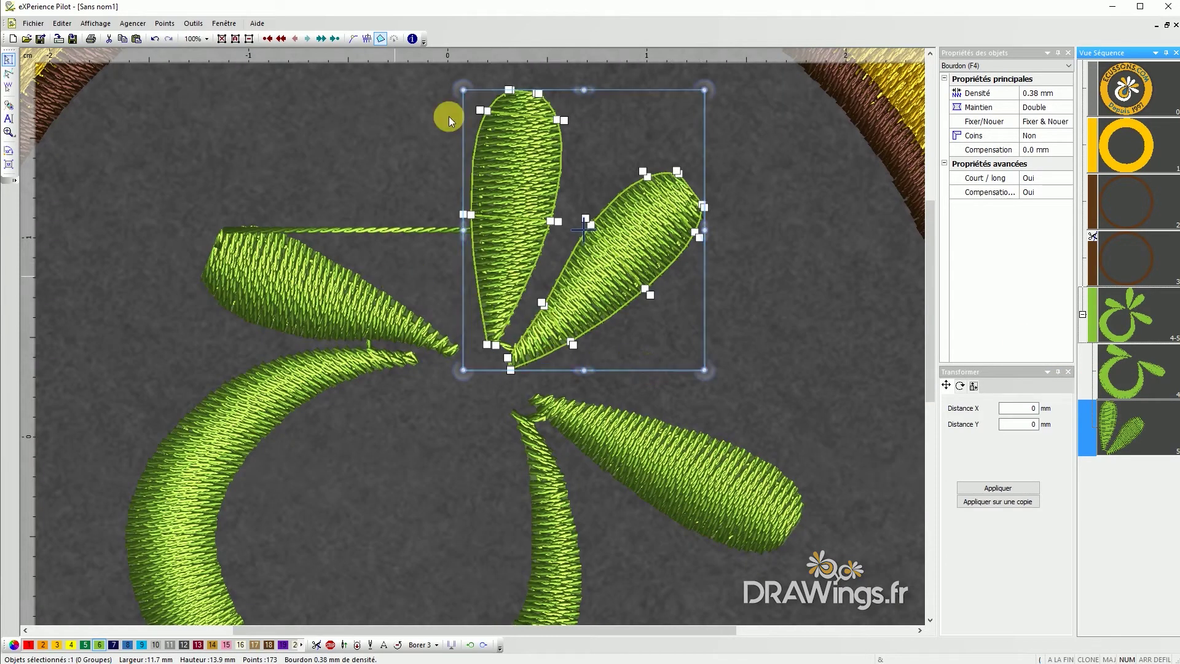
{"action": "left_click", "coordinate": [316, 644]}
{"action": "left_click", "coordinate": [138, 335]}
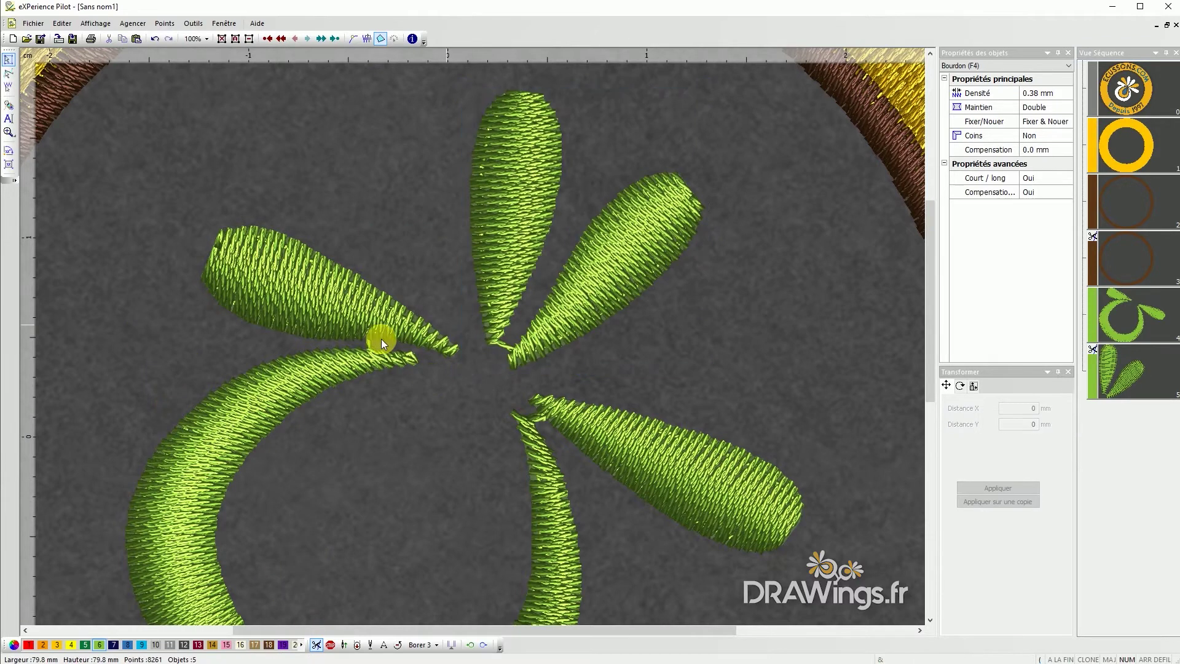
{"action": "left_click", "coordinate": [394, 325]}
{"action": "key", "text": "F9"}
Trace the upper-left orange petal in Bourdon satin from its inner tip to its rounded end, finishing it at about 9 × 12 mm
{"action": "scroll", "coordinate": [385, 225], "scroll_direction": "down", "scroll_amount": 1}
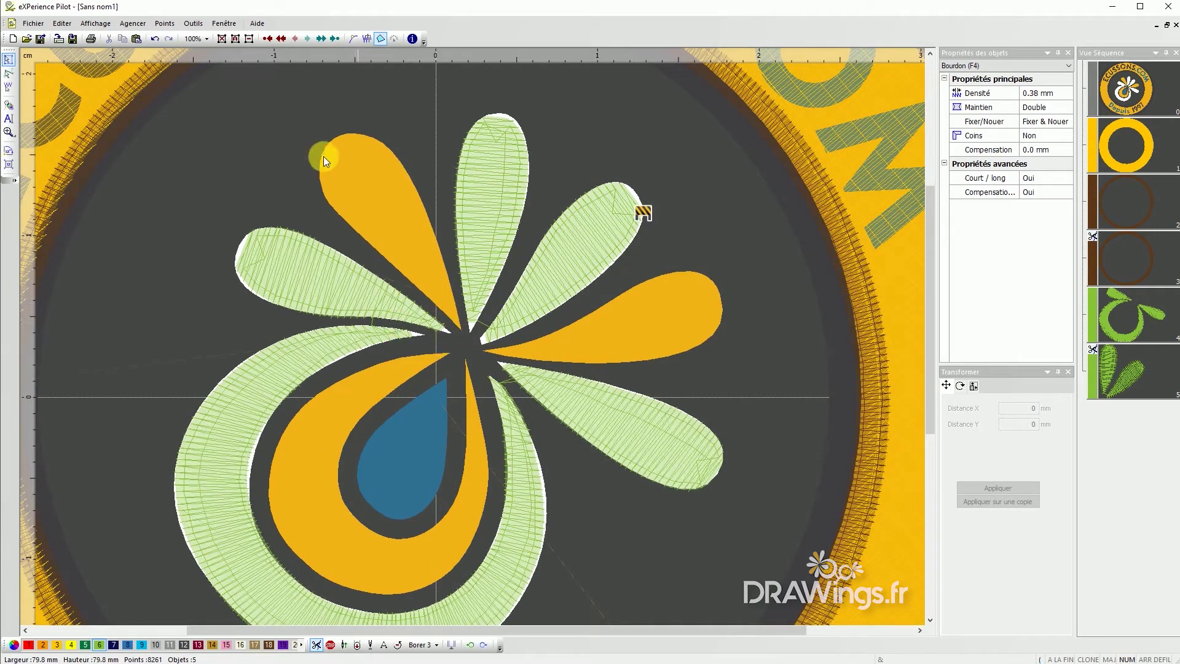
{"action": "scroll", "coordinate": [324, 159], "scroll_direction": "up", "scroll_amount": 1}
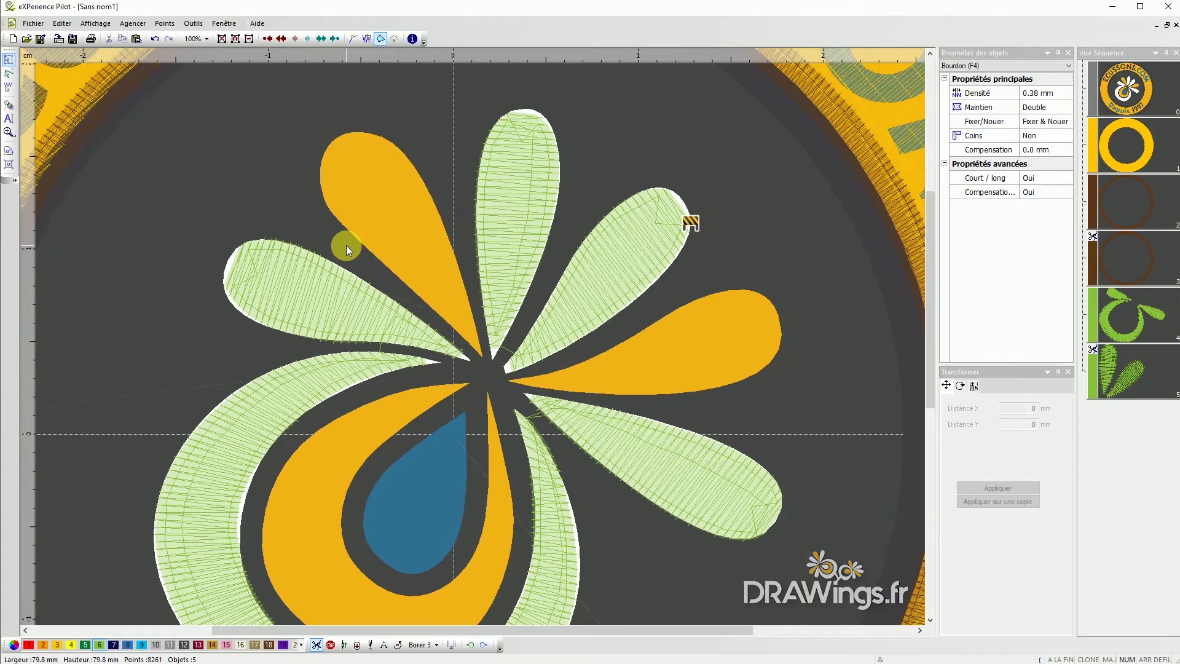
{"action": "key", "text": "m"}
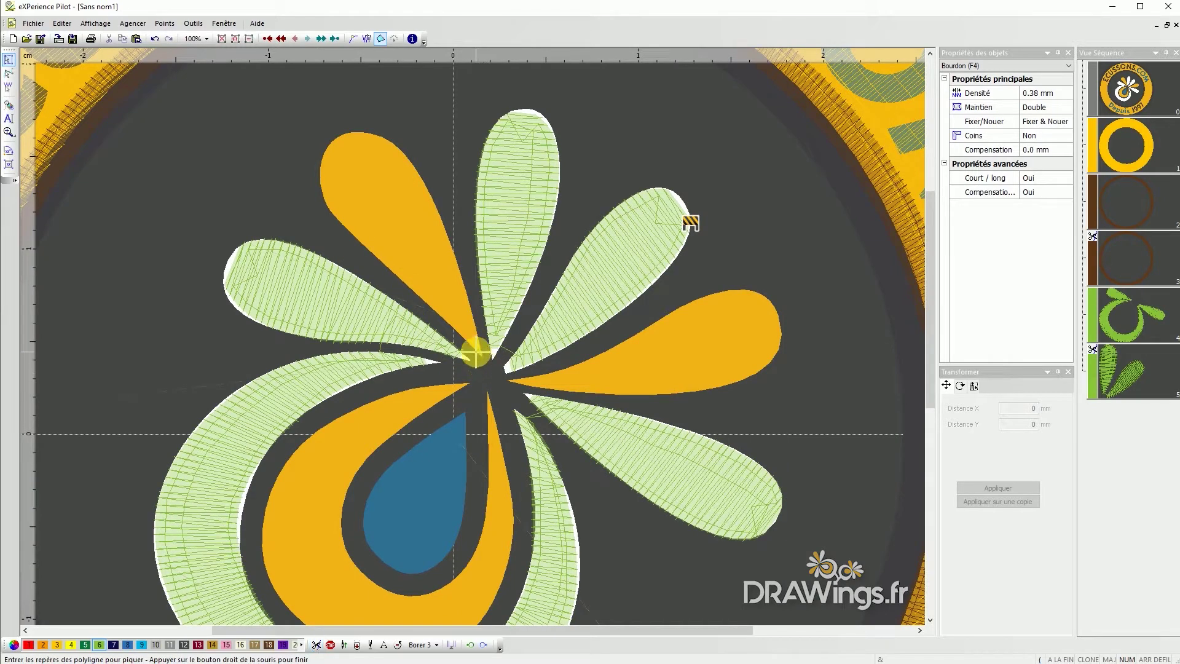
{"action": "left_click", "coordinate": [477, 351]}
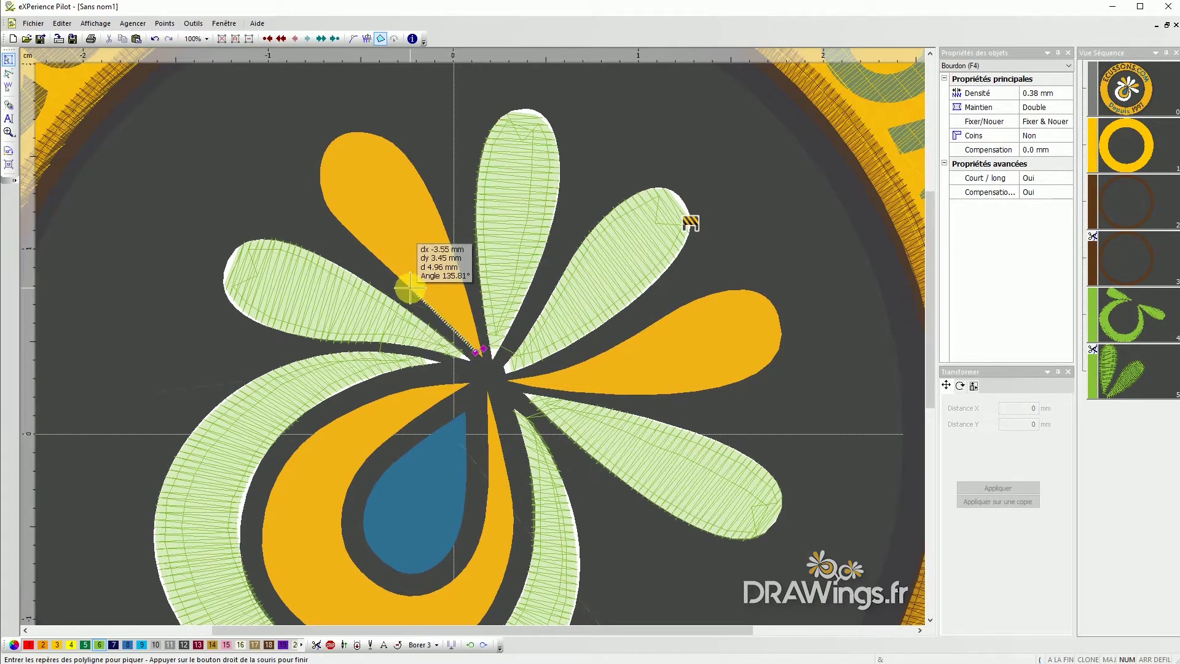
{"action": "left_click", "coordinate": [457, 257]}
{"action": "left_click", "coordinate": [409, 288]}
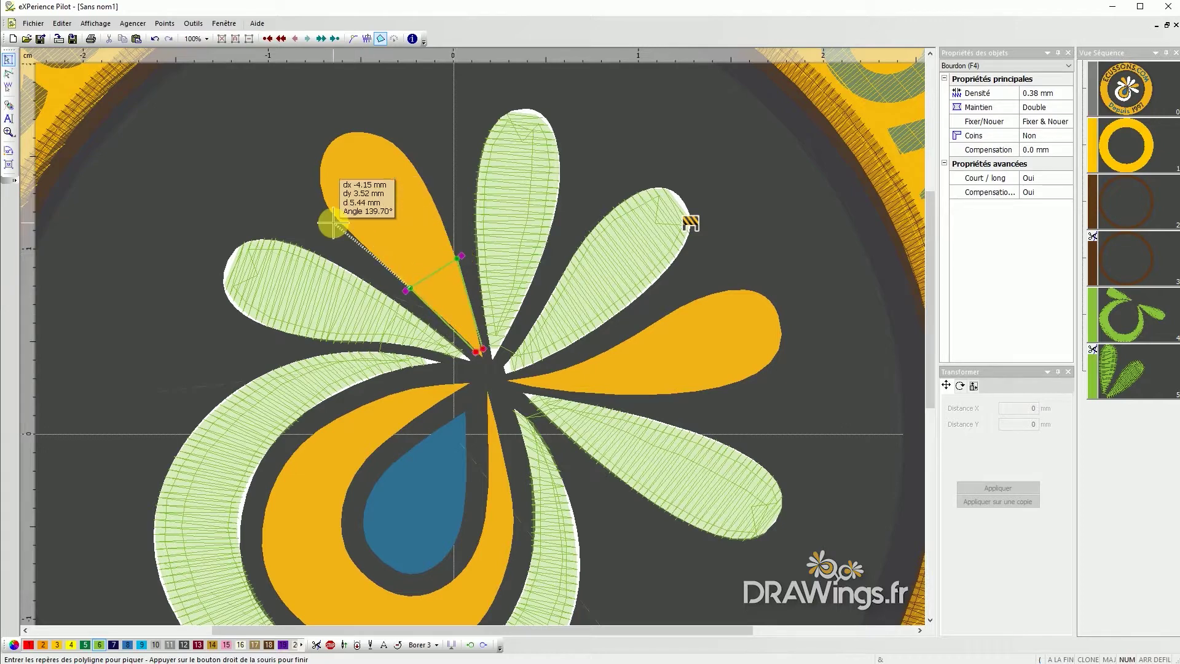
{"action": "left_click", "coordinate": [341, 223]}
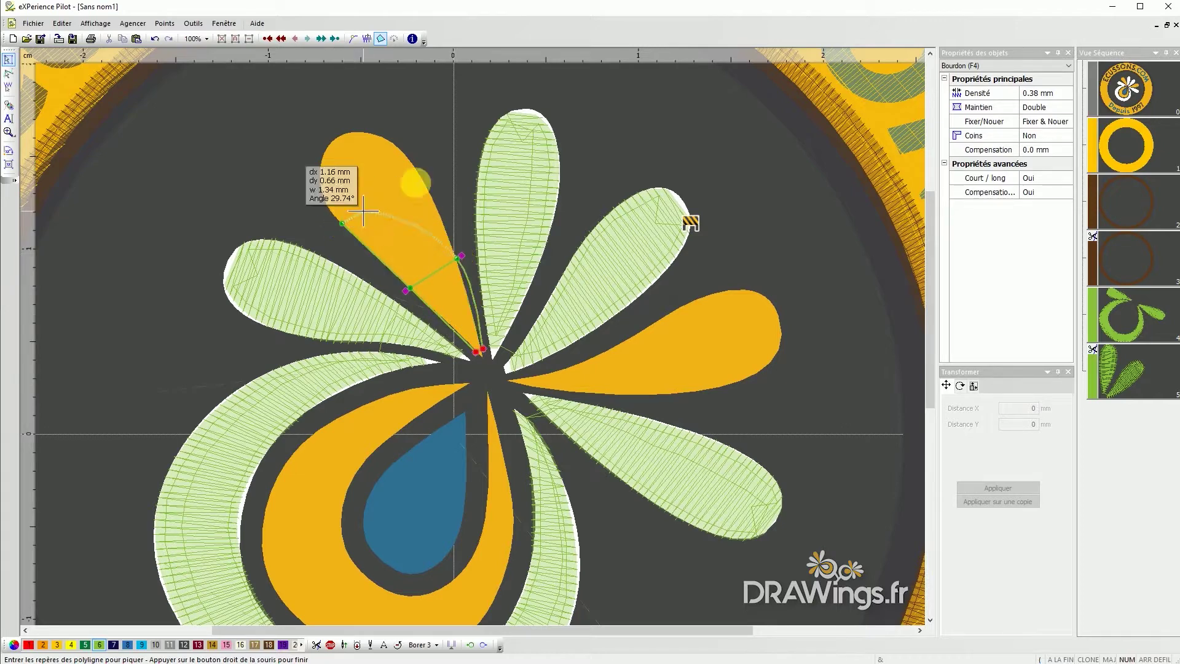
{"action": "left_click", "coordinate": [418, 179]}
{"action": "left_click", "coordinate": [322, 180]}
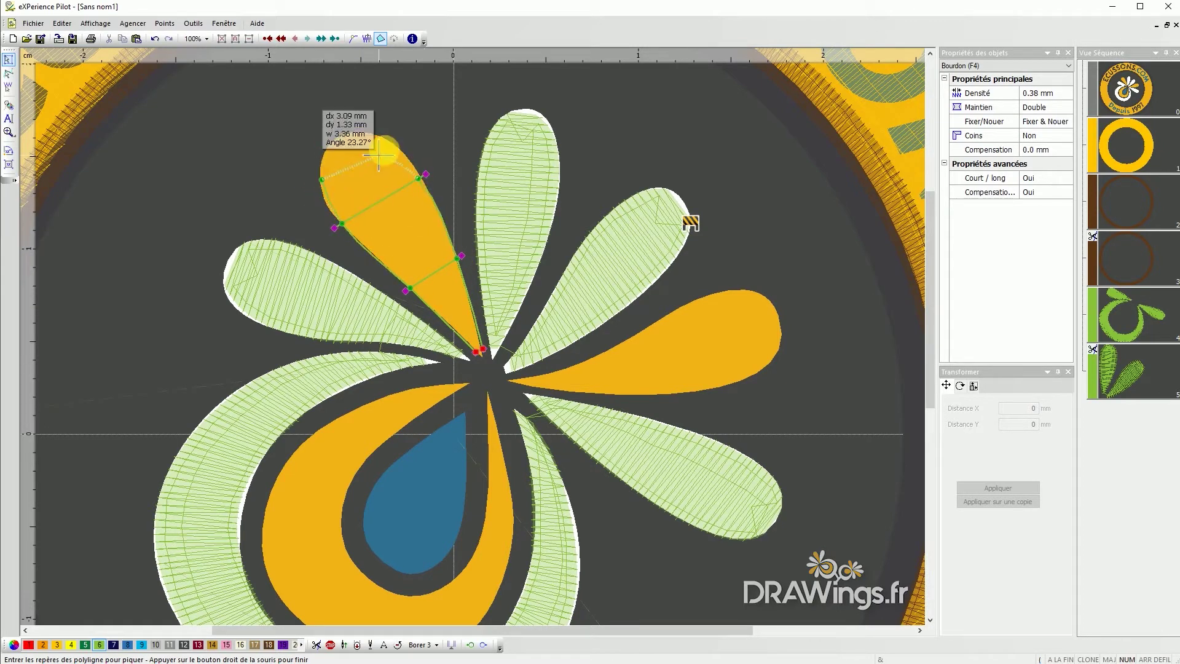
{"action": "left_click", "coordinate": [392, 142]}
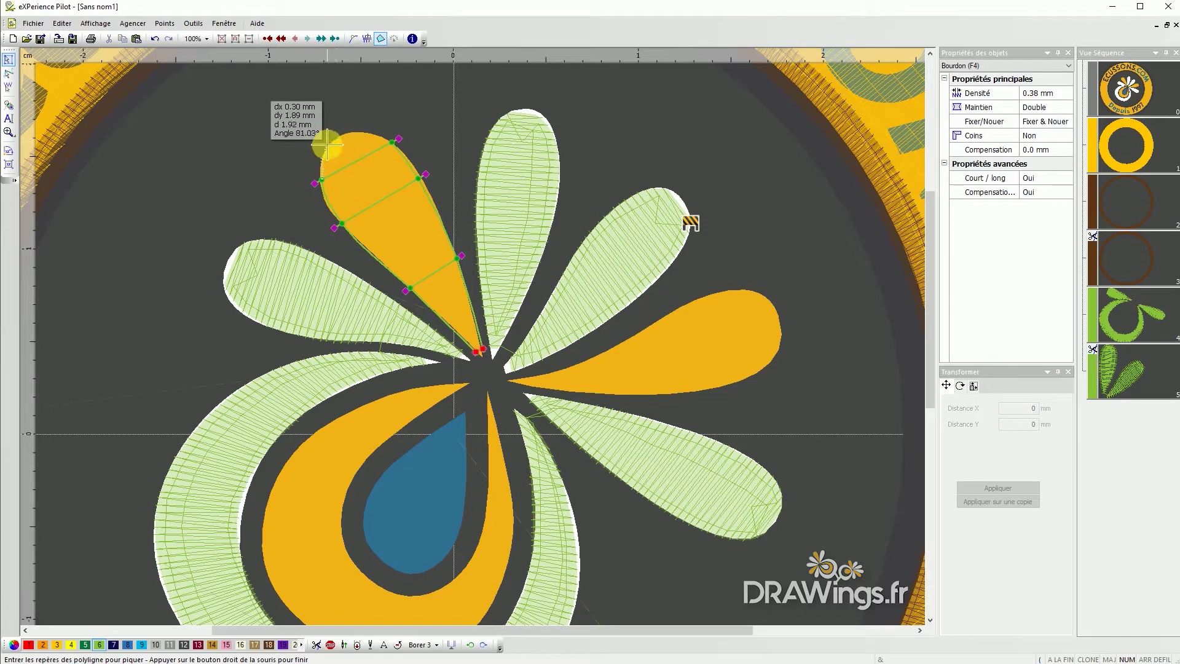
{"action": "left_click", "coordinate": [327, 145]}
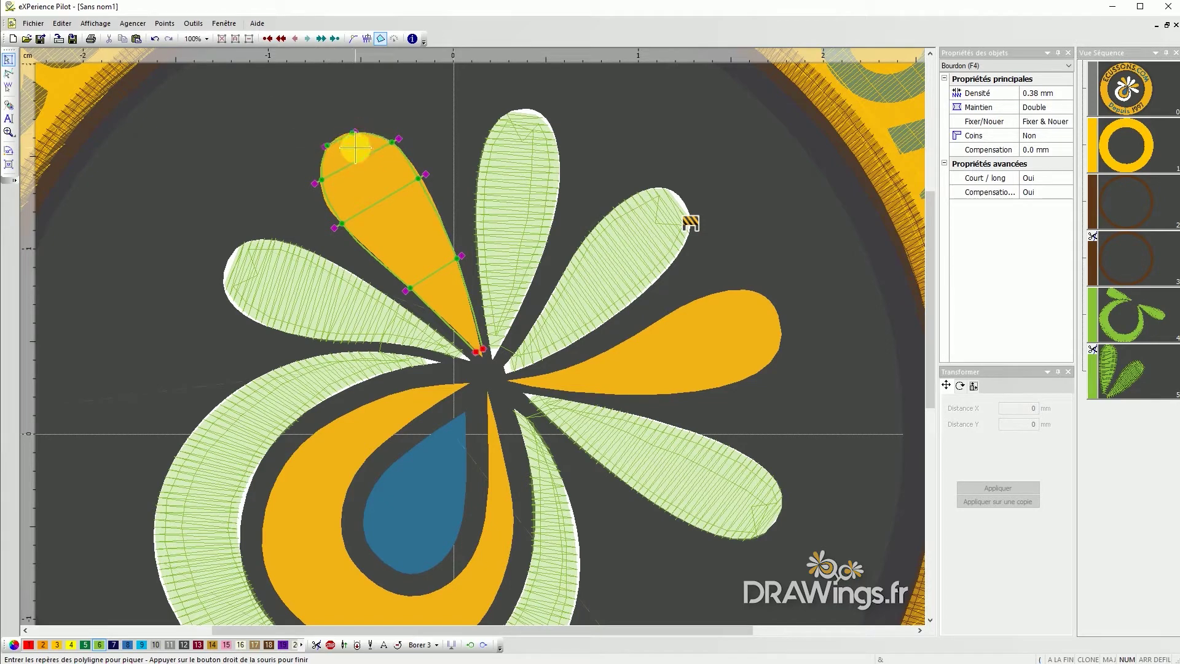
{"action": "right_click", "coordinate": [353, 140]}
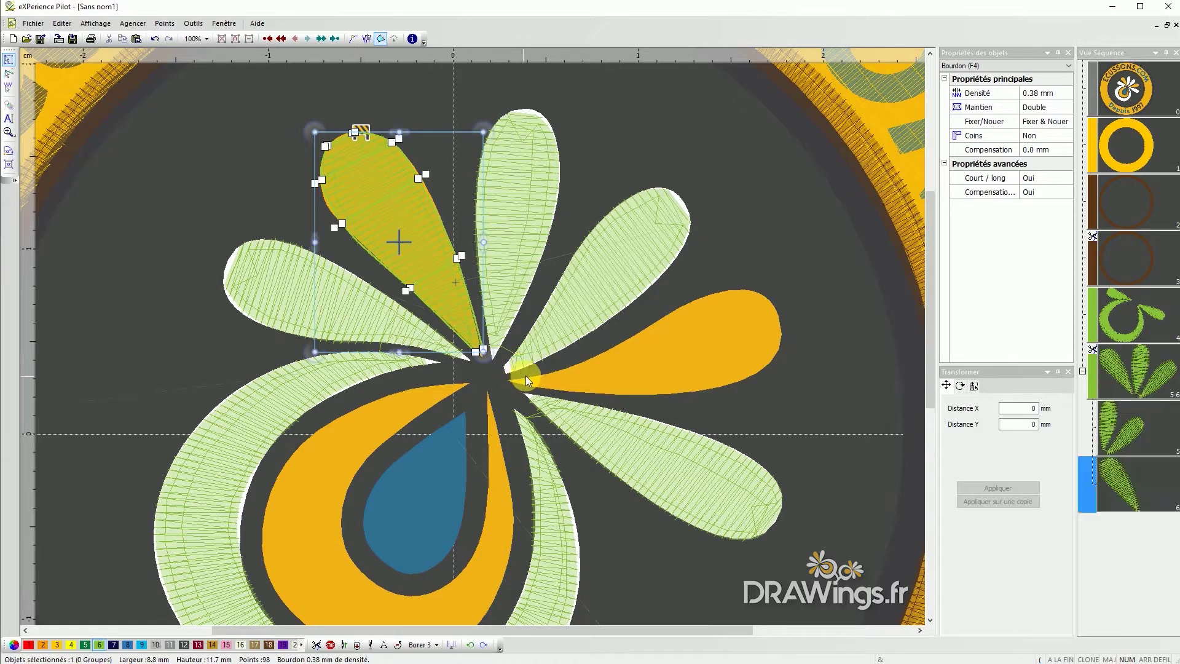
Trace the right orange petal in Bourdon satin from its inner tip to its rounded end, finishing it at about 14 × 6 mm
{"action": "key", "text": "Escape"}
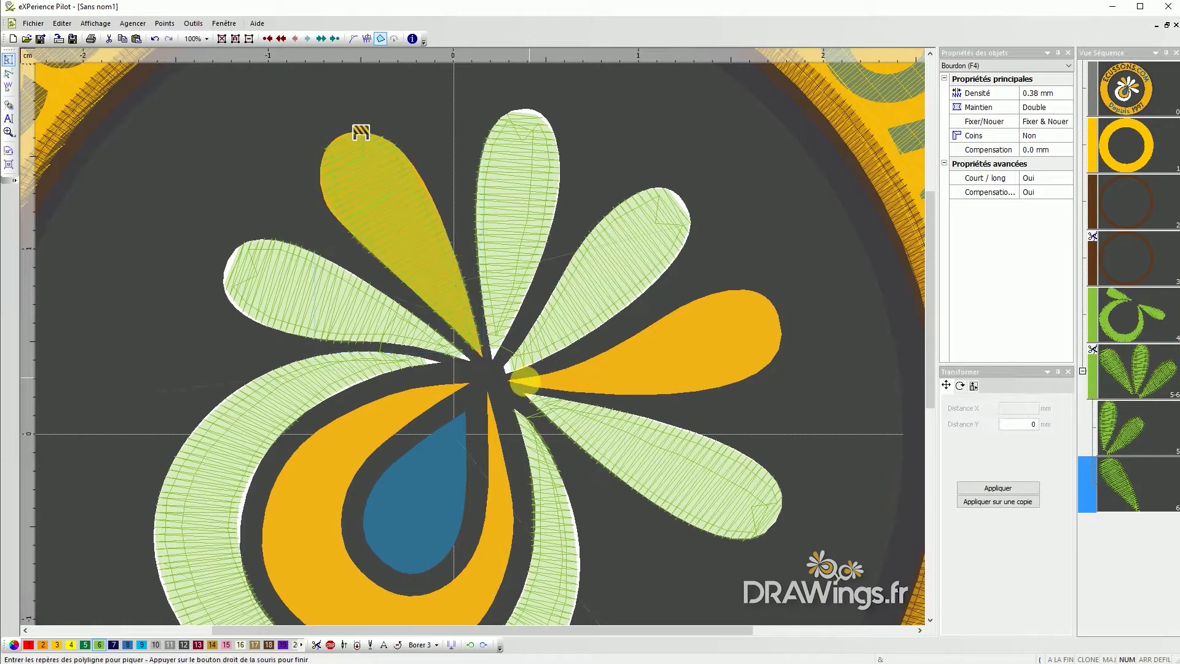
{"action": "left_click", "coordinate": [521, 386]}
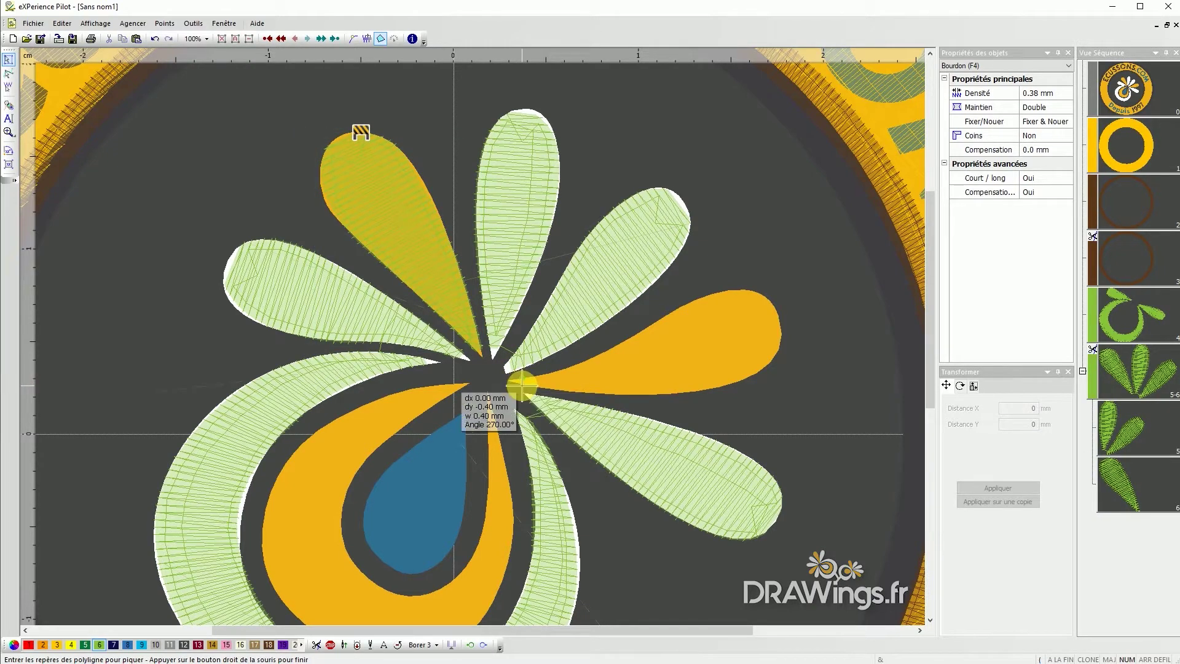
{"action": "left_click", "coordinate": [521, 378]}
{"action": "left_click", "coordinate": [606, 354]}
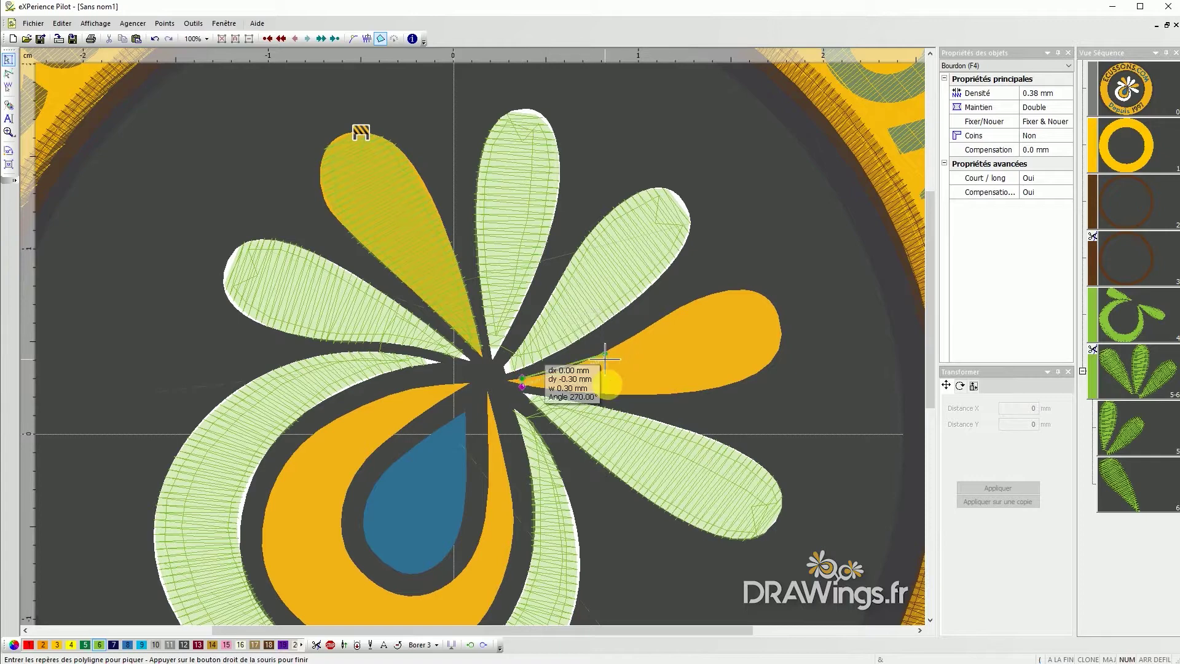
{"action": "left_click", "coordinate": [613, 394]}
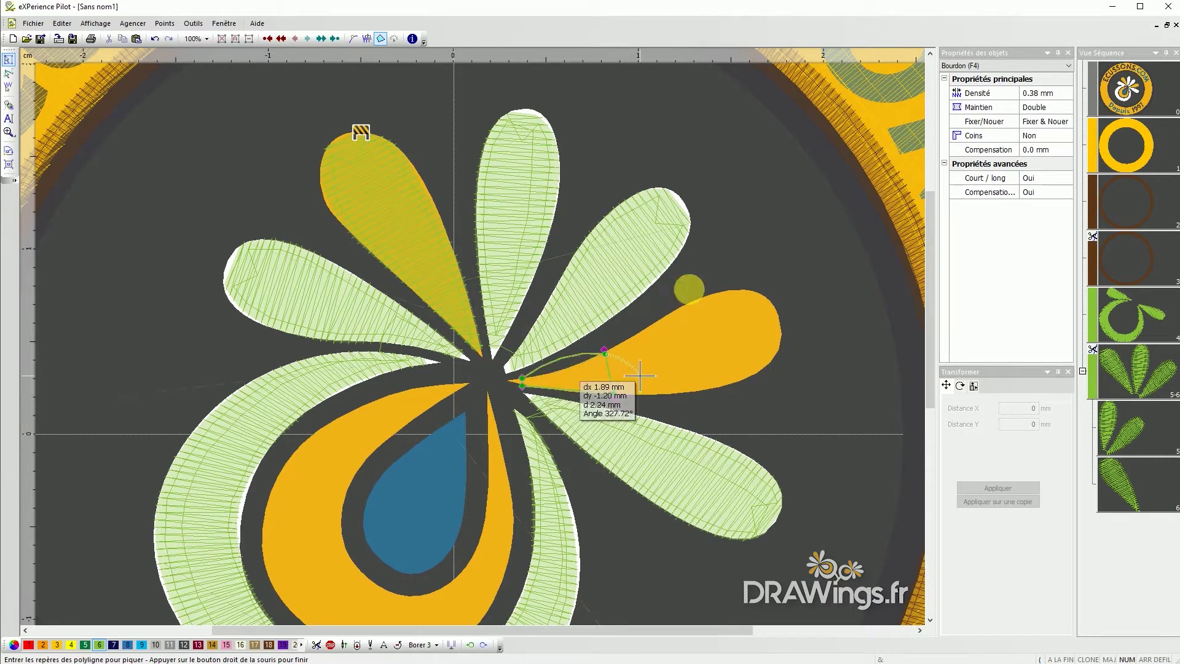
{"action": "left_click", "coordinate": [693, 301]}
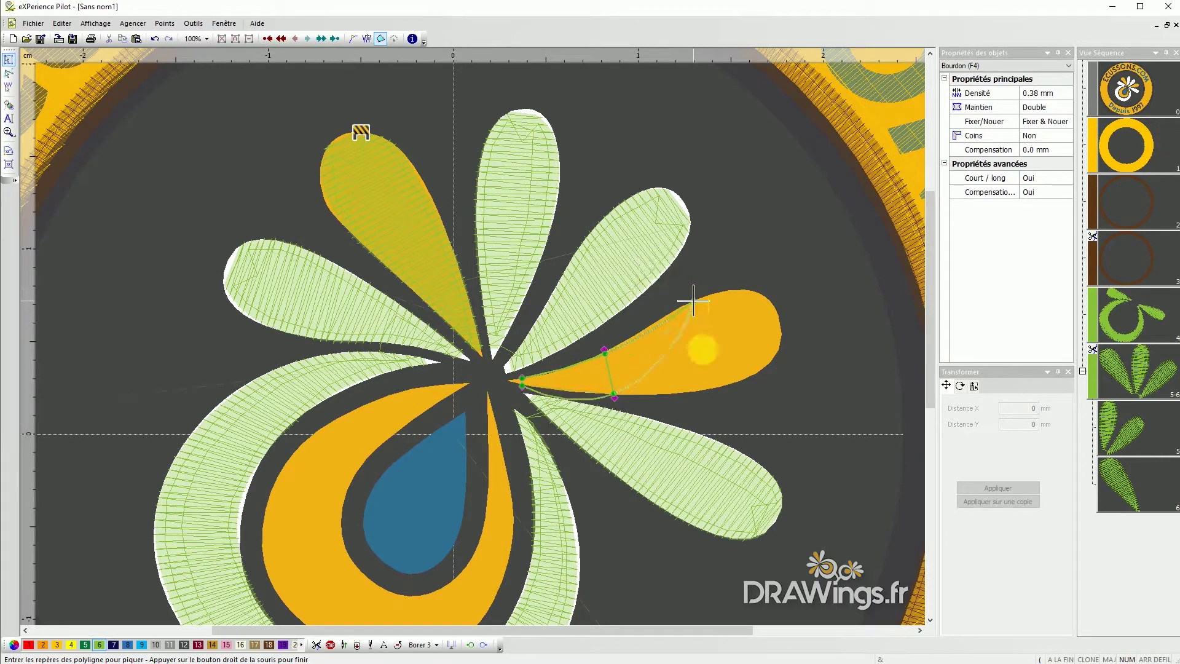
{"action": "left_click", "coordinate": [715, 387]}
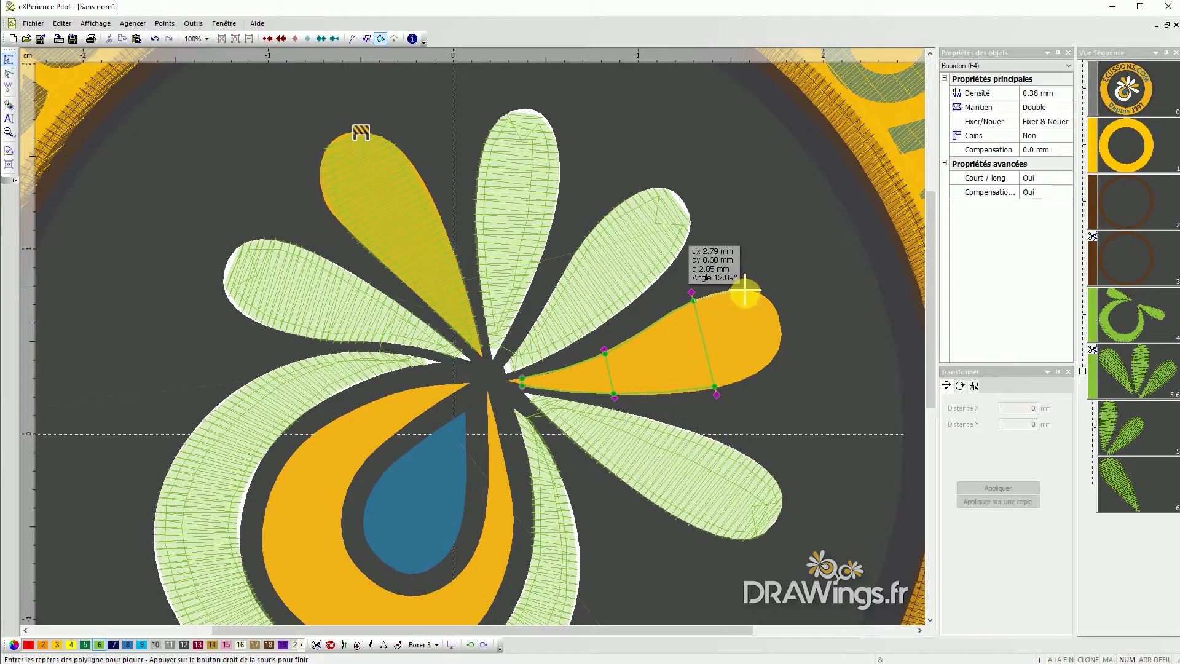
{"action": "left_click", "coordinate": [745, 289]}
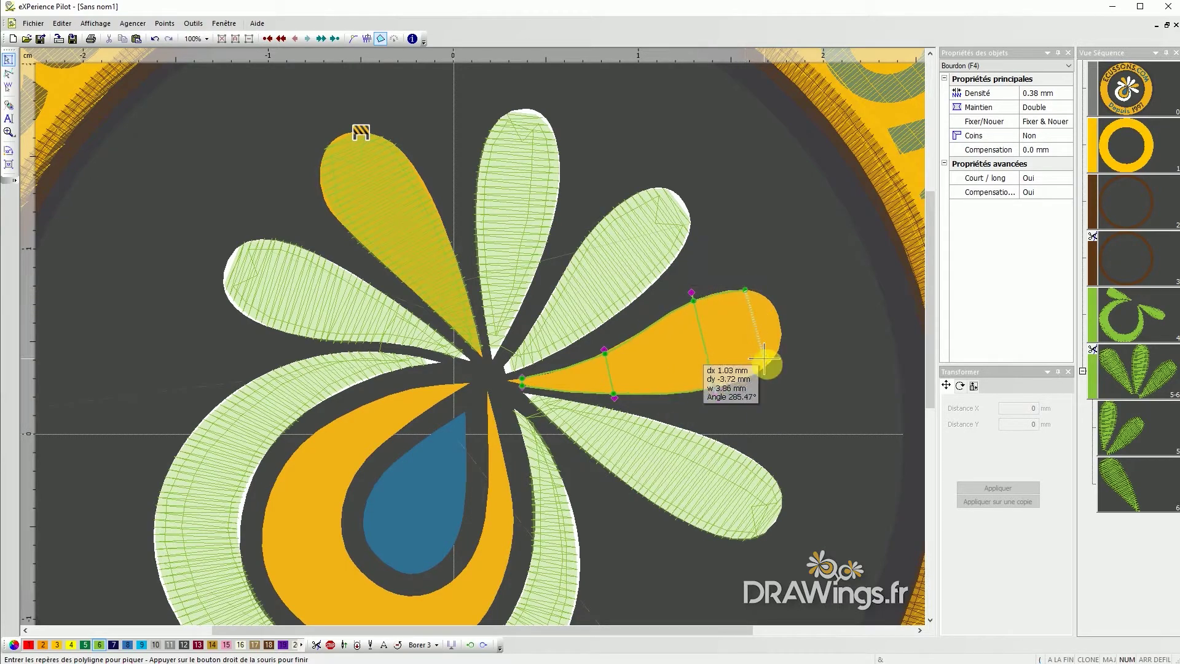
{"action": "left_click", "coordinate": [771, 306]}
{"action": "left_click", "coordinate": [778, 340]}
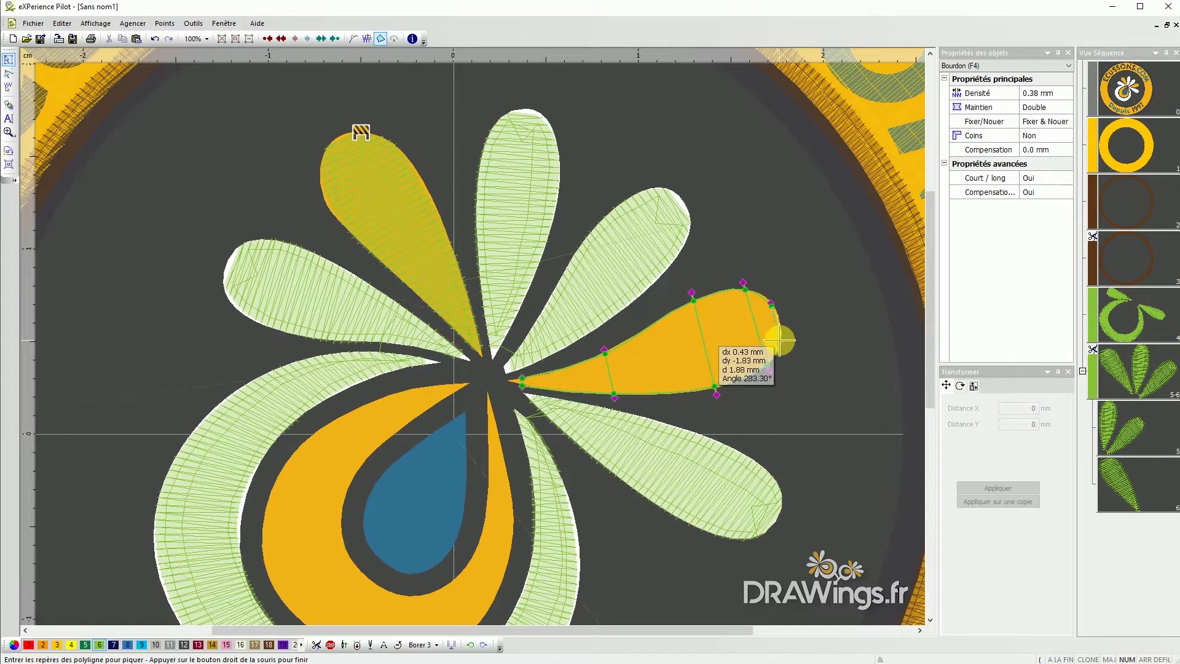
{"action": "right_click", "coordinate": [778, 340]}
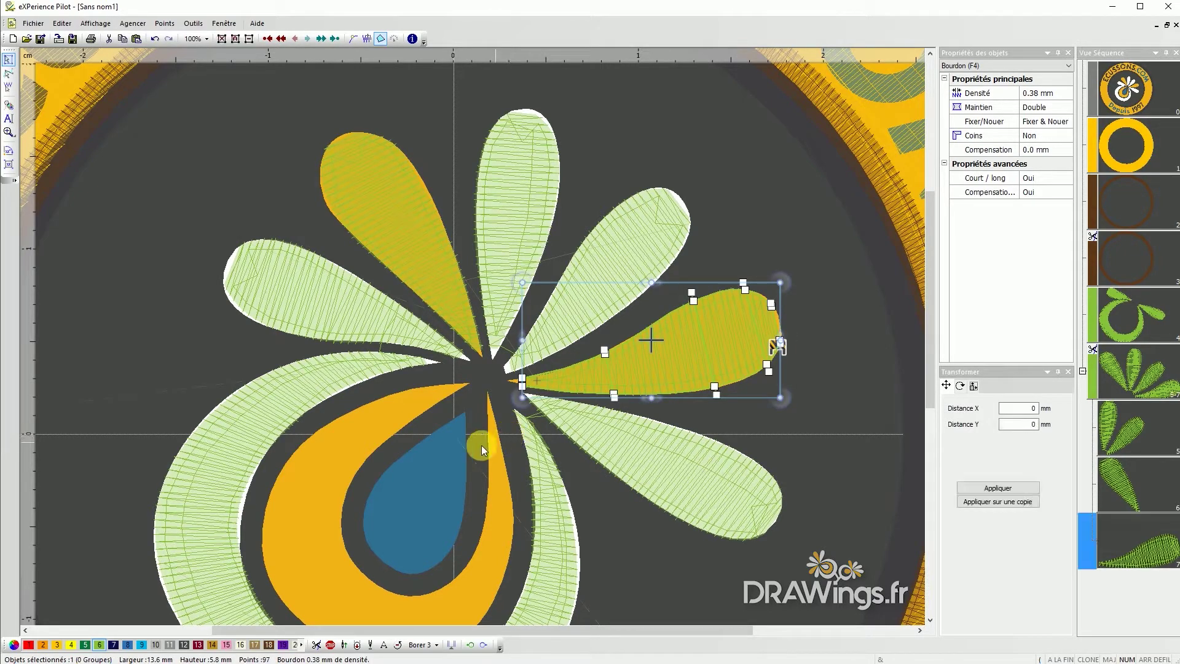
Start a Bourdon shape on the orange teardrop ring, placing point pairs from its upper-left tip down the left side to the bottom curve
{"action": "key", "text": "F4"}
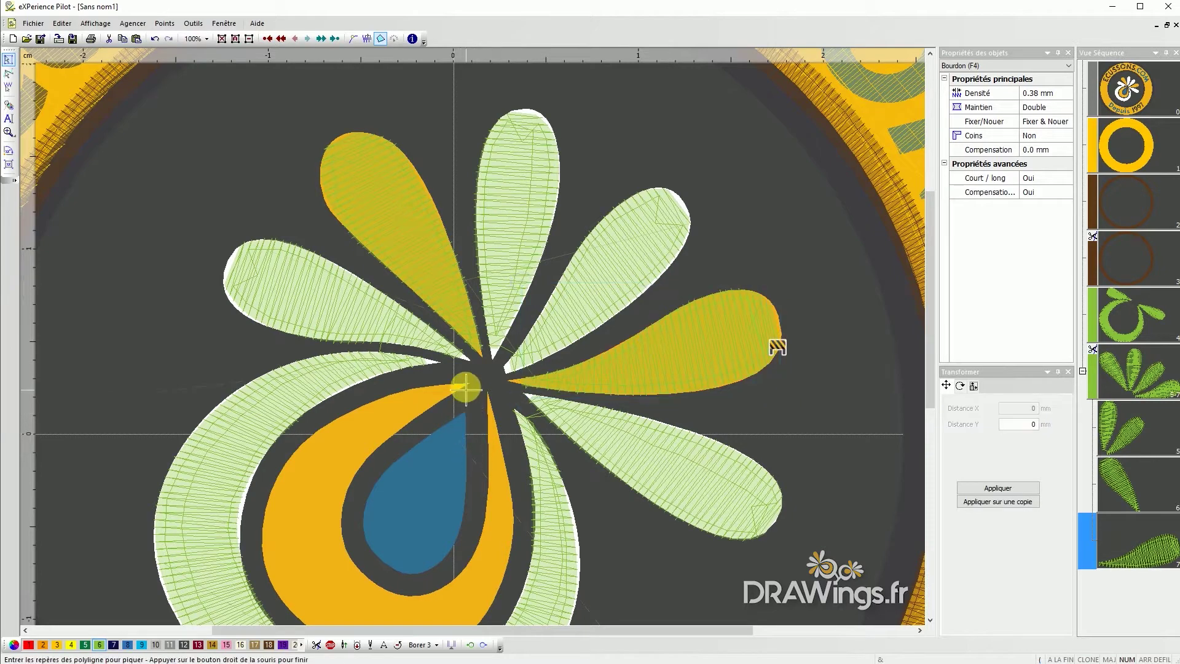
{"action": "left_click", "coordinate": [462, 386]}
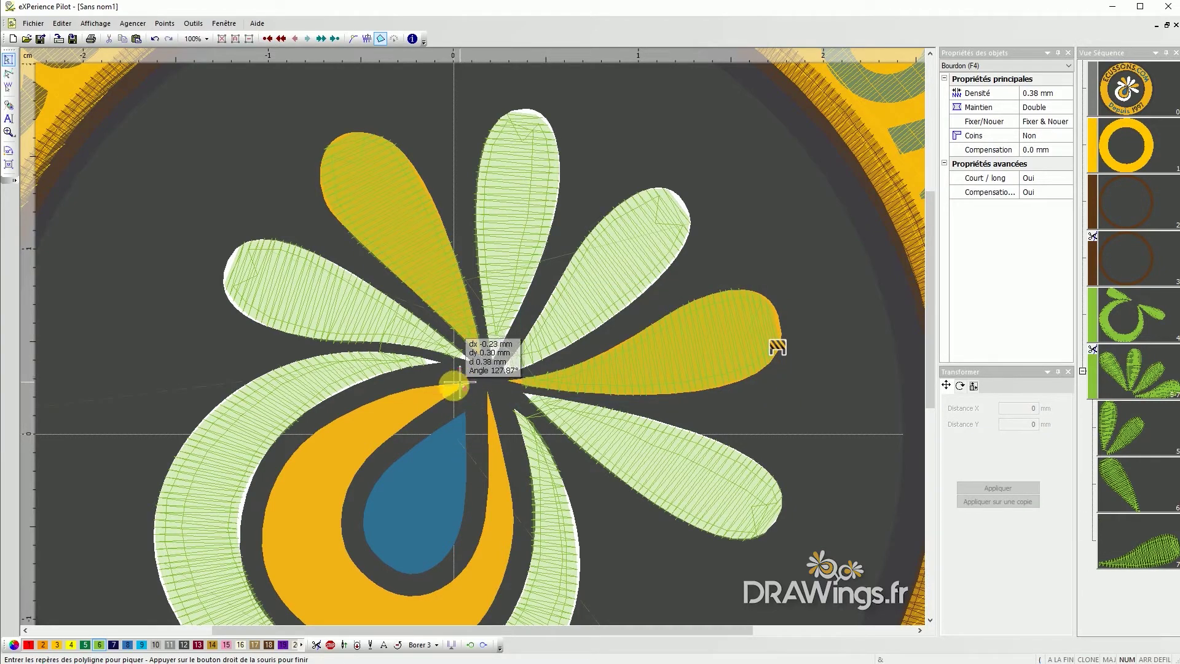
{"action": "left_click", "coordinate": [397, 432]}
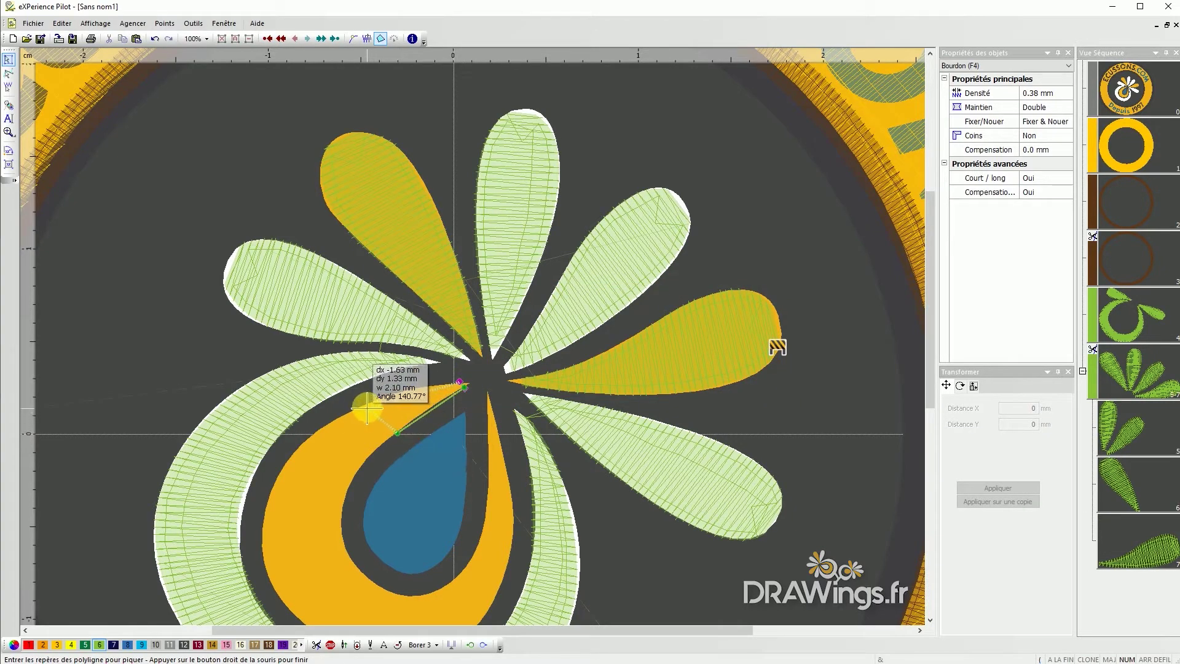
{"action": "left_click", "coordinate": [363, 404]}
{"action": "left_click", "coordinate": [348, 488]}
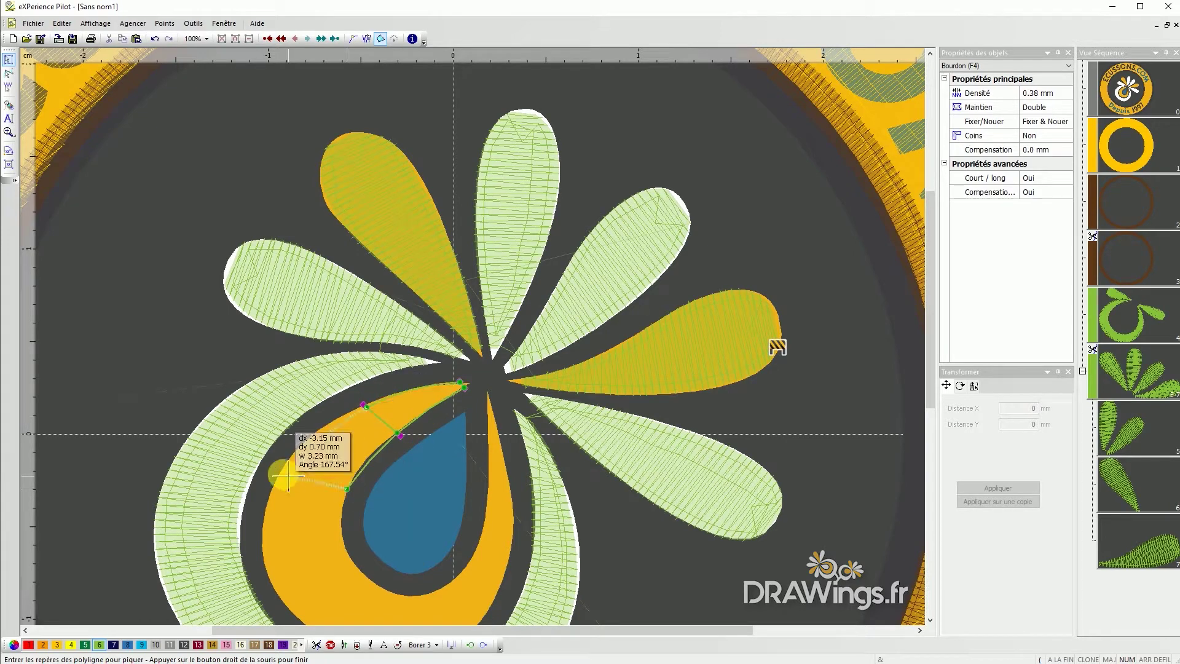
{"action": "left_click", "coordinate": [276, 473]}
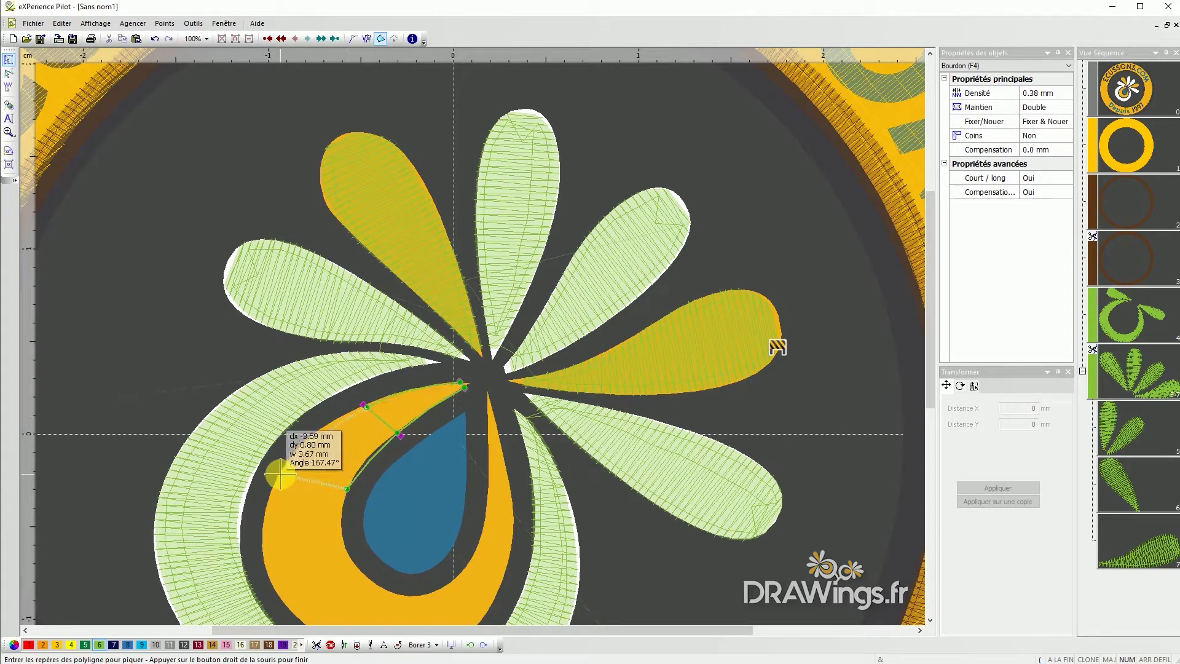
{"action": "left_click", "coordinate": [345, 548]}
{"action": "left_click", "coordinate": [268, 570]}
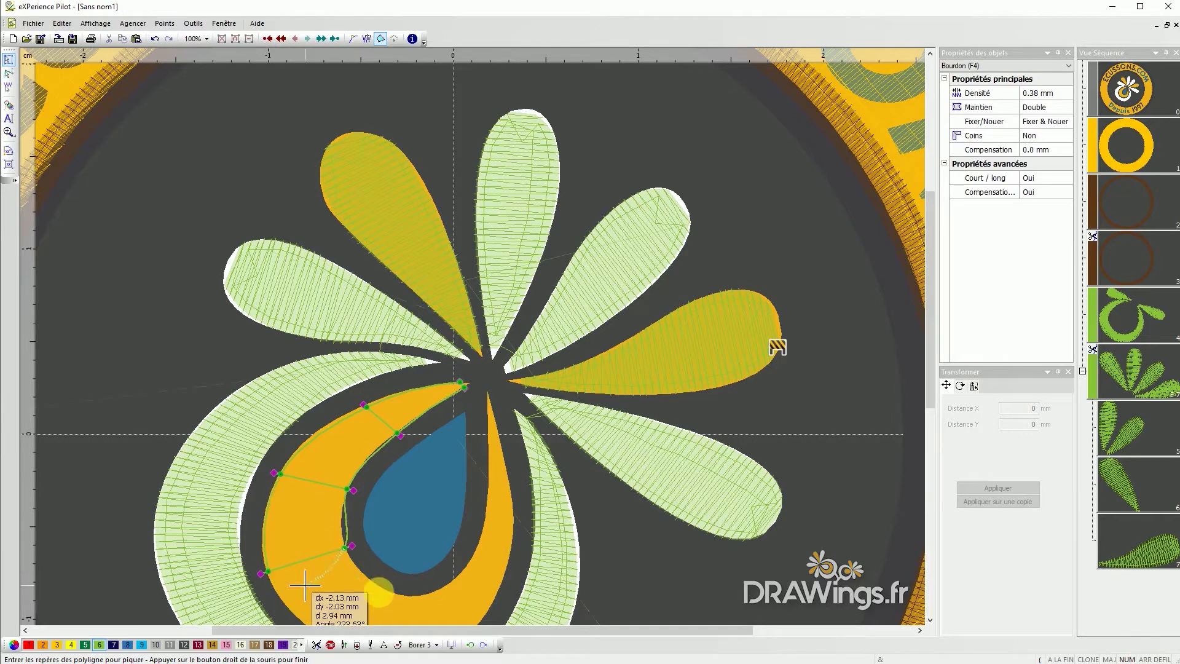
{"action": "scroll", "coordinate": [301, 584], "scroll_direction": "down", "scroll_amount": 2}
{"action": "left_click", "coordinate": [378, 537]}
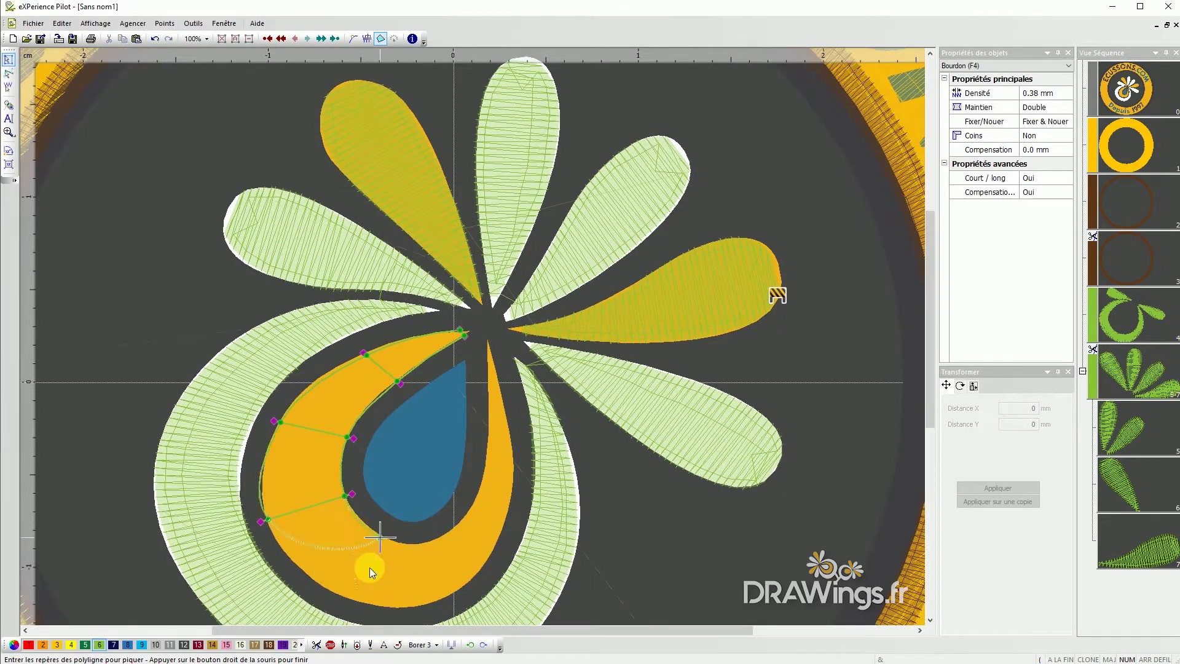
{"action": "left_click", "coordinate": [363, 598]}
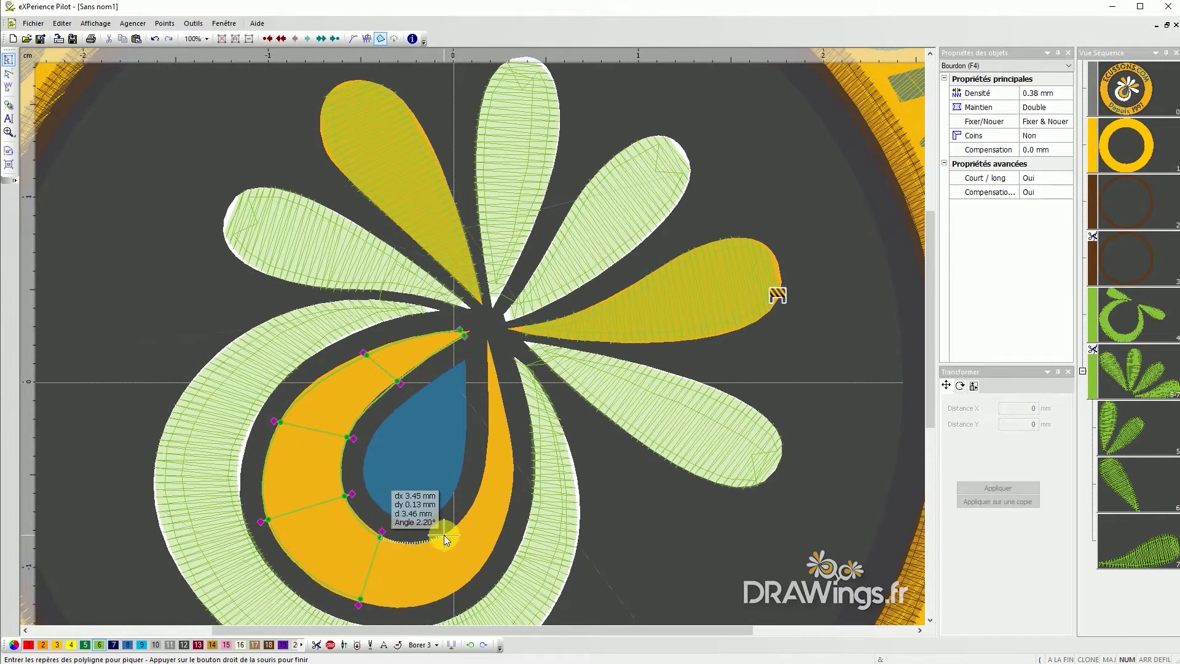
Continue the satin ring up its right side to the narrow upper tip and finish it at about 14 × 15 mm
{"action": "left_click", "coordinate": [454, 523]}
{"action": "left_click", "coordinate": [490, 557]}
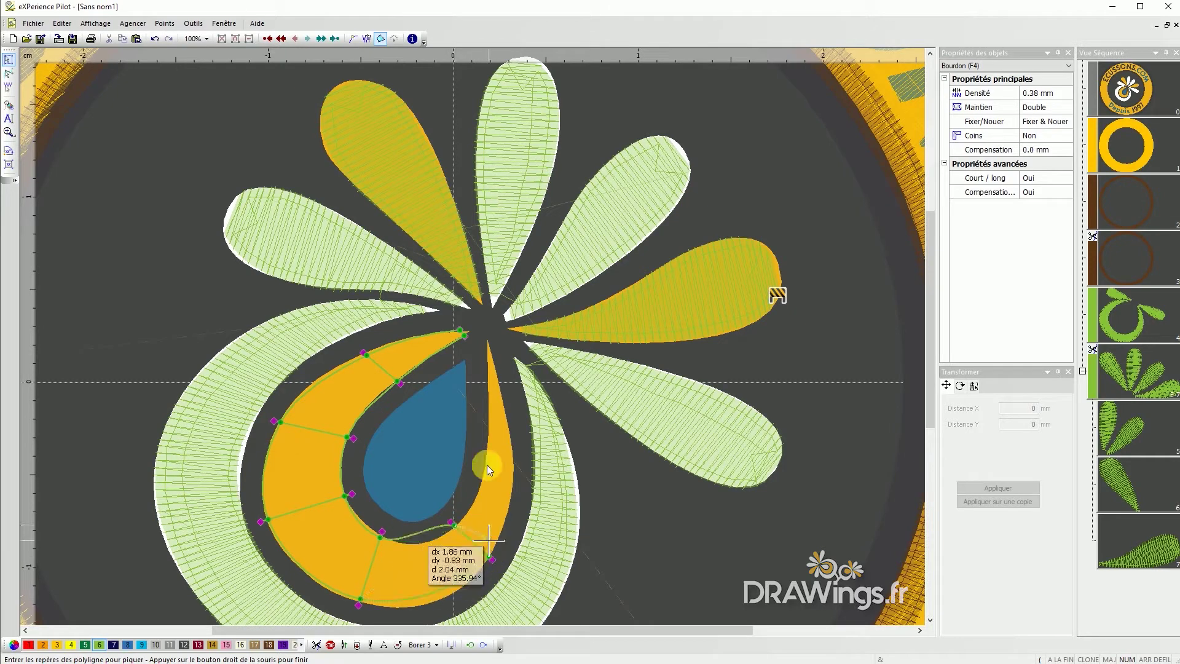
{"action": "left_click", "coordinate": [486, 458]}
{"action": "left_click", "coordinate": [515, 464]}
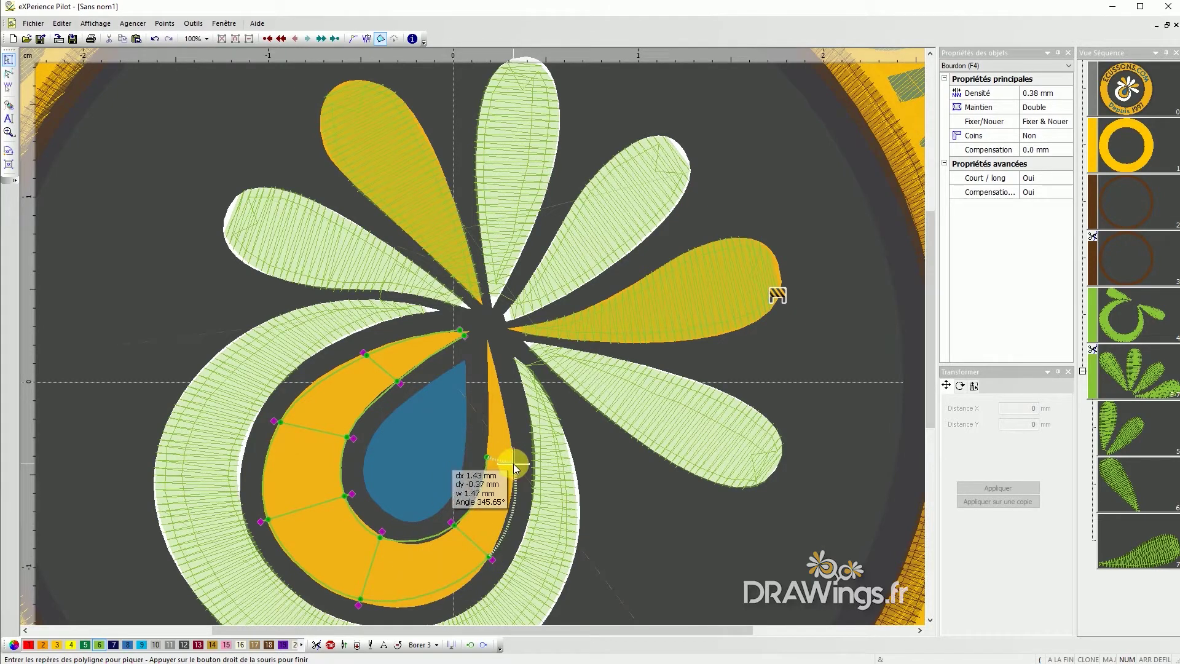
{"action": "left_click", "coordinate": [489, 387]}
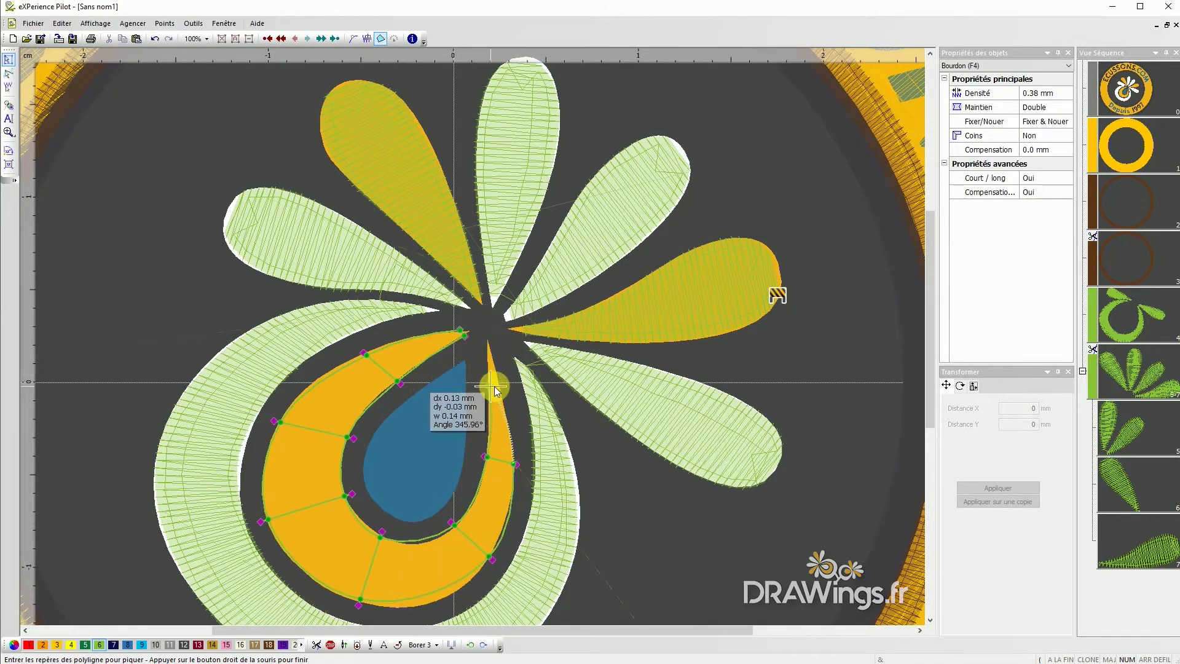
{"action": "left_click", "coordinate": [499, 389]}
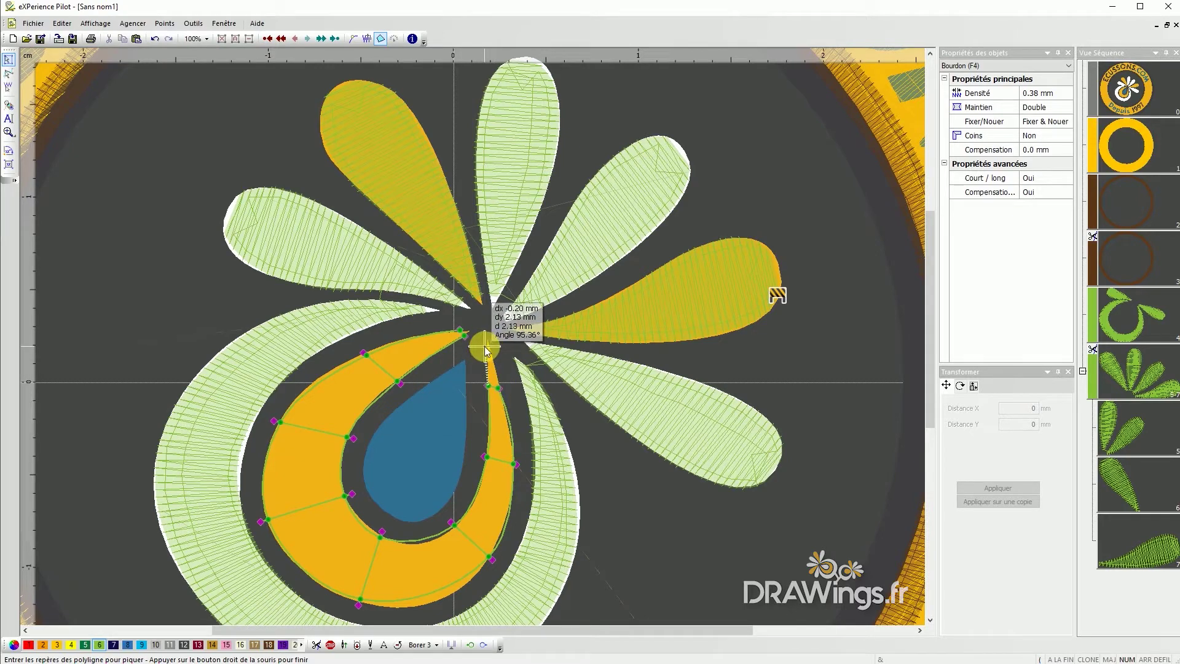
{"action": "left_click", "coordinate": [491, 356]}
{"action": "right_click", "coordinate": [489, 352]}
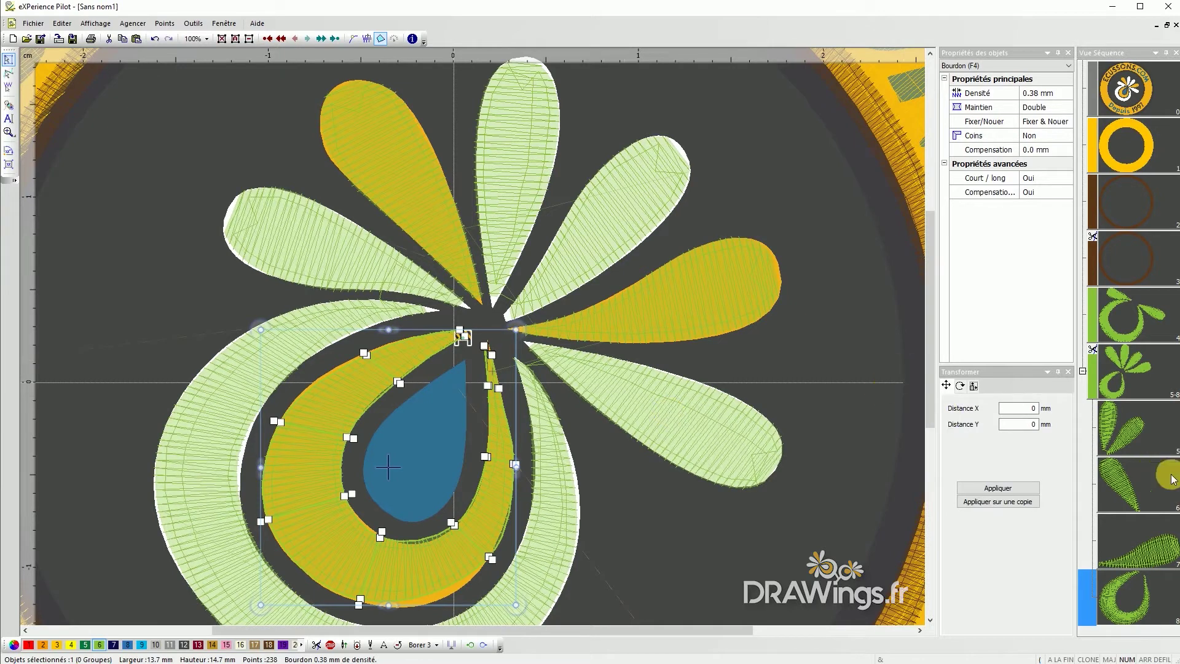
Recolour the two orange petals and the orange teardrop ring from green to golden yellow thread
{"action": "left_click", "coordinate": [1147, 489]}
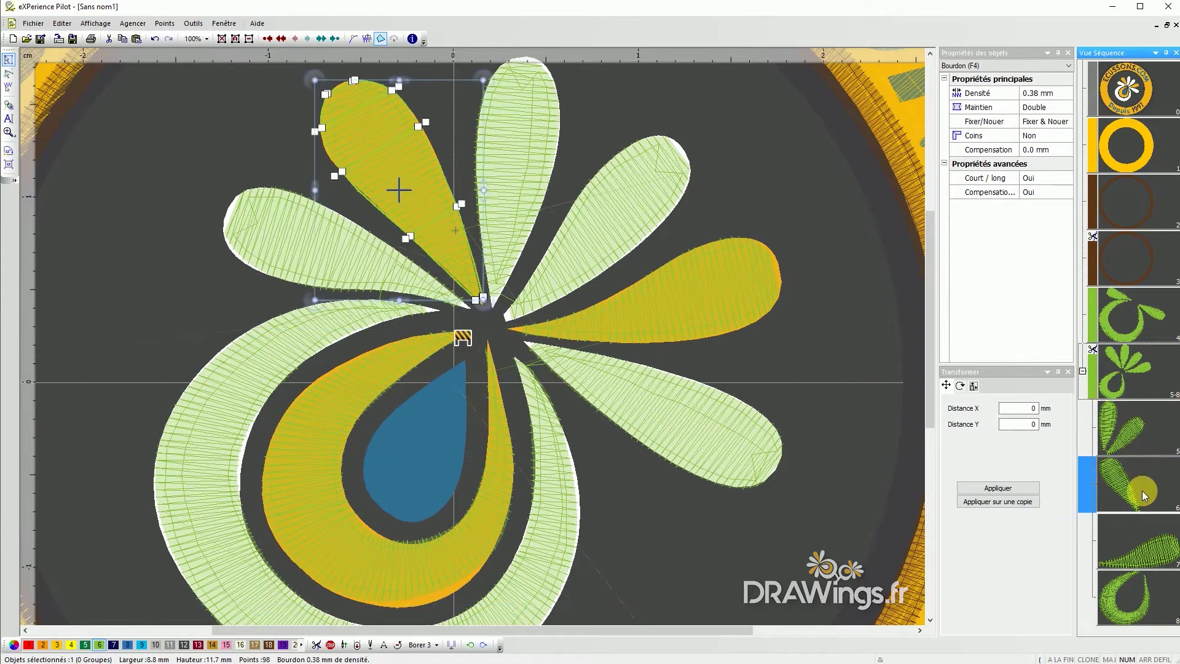
{"action": "left_click", "coordinate": [1151, 589], "text": "shift"}
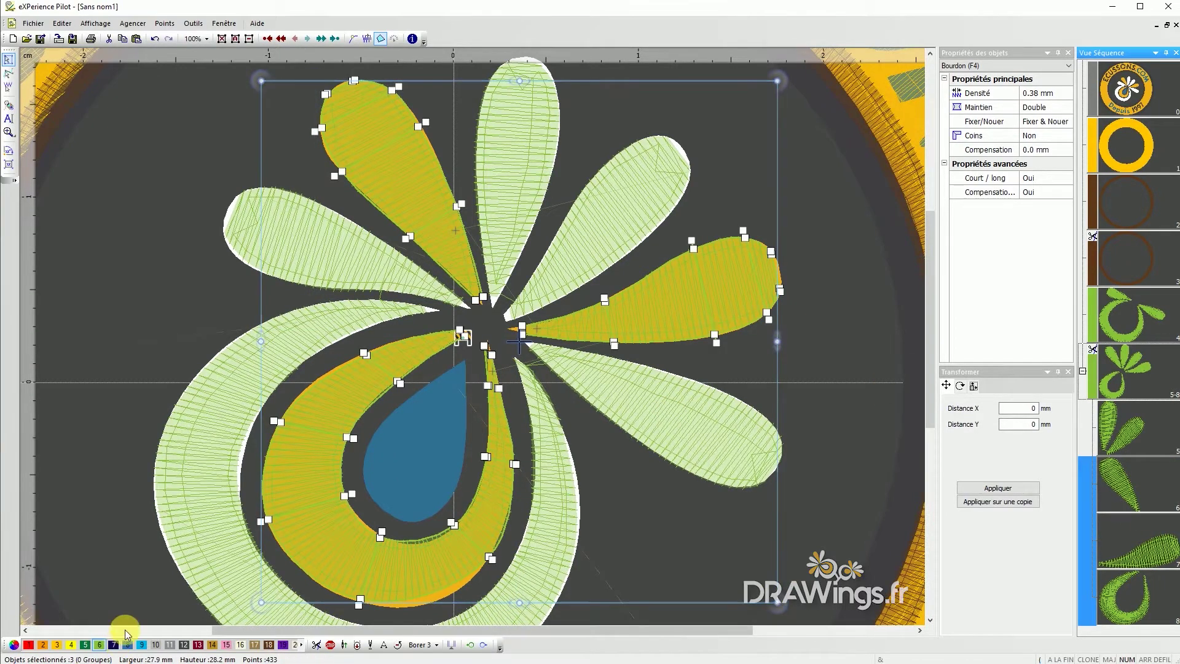
{"action": "left_click", "coordinate": [57, 645]}
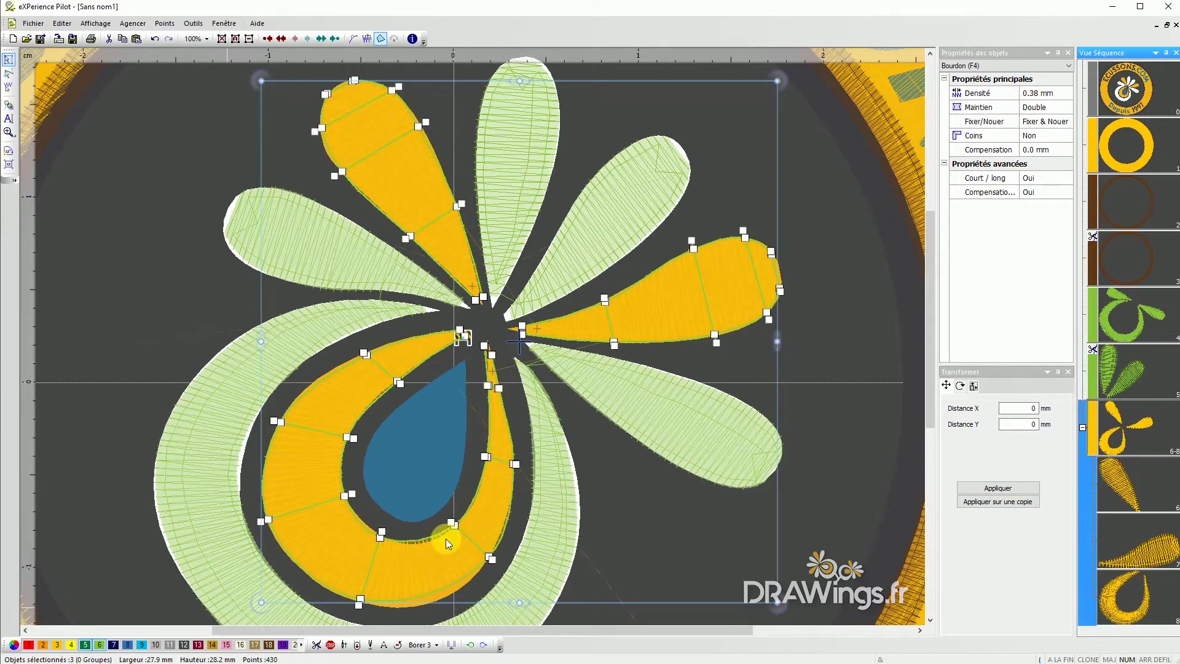
Recolour the two remaining green satin objects to white thread and check the motif in the realistic stitch preview
{"action": "left_click", "coordinate": [1145, 324]}
{"action": "left_click", "coordinate": [1124, 372], "text": "shift"}
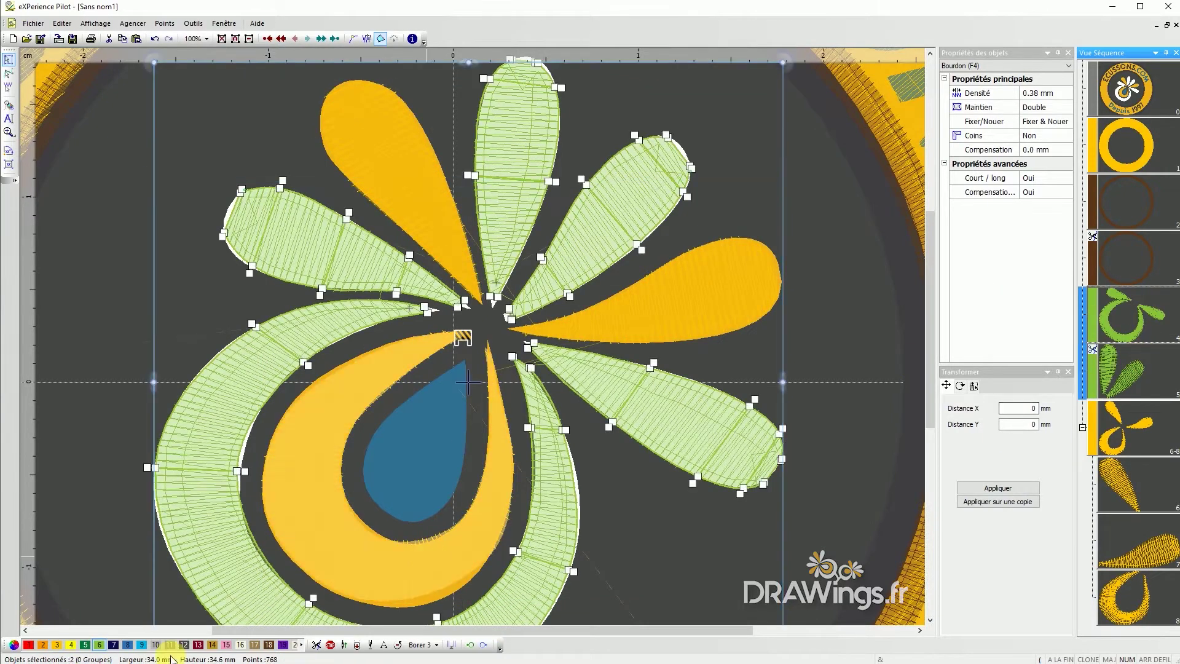
{"action": "left_click", "coordinate": [242, 645]}
{"action": "left_click", "coordinate": [117, 459]}
{"action": "scroll", "coordinate": [455, 495], "scroll_direction": "down", "scroll_amount": 1}
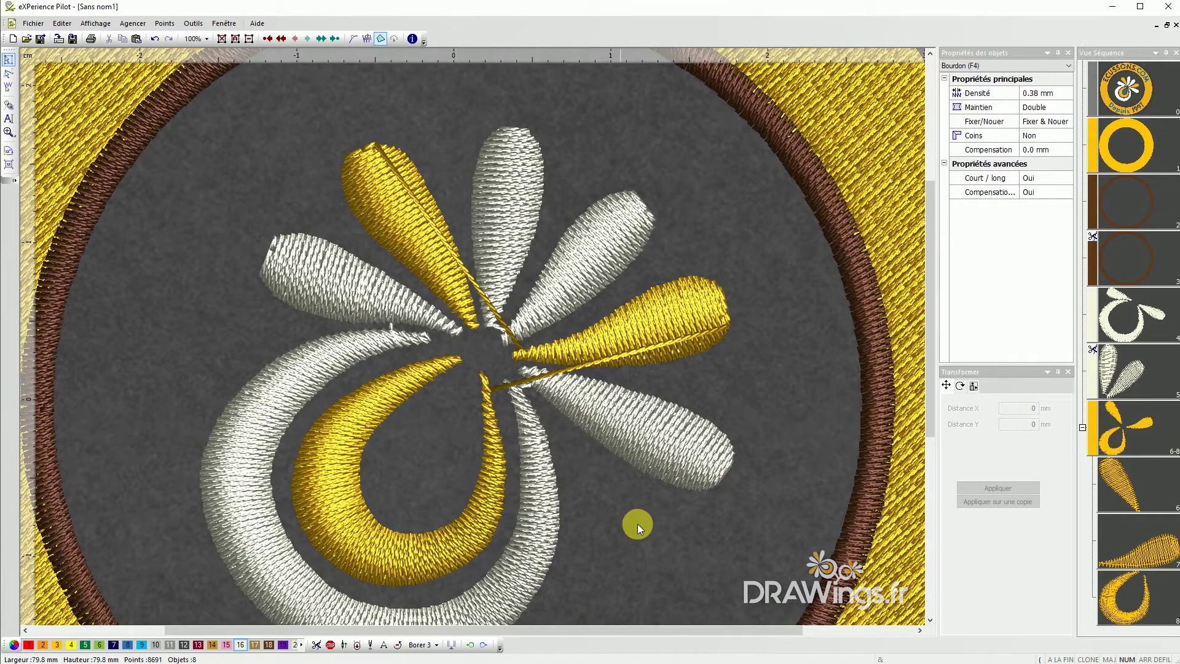
Add thread trims before the right golden petal and the golden teardrop ring to remove their connecting threads
{"action": "left_click", "coordinate": [1146, 544]}
{"action": "left_click", "coordinate": [1122, 589], "text": "ctrl"}
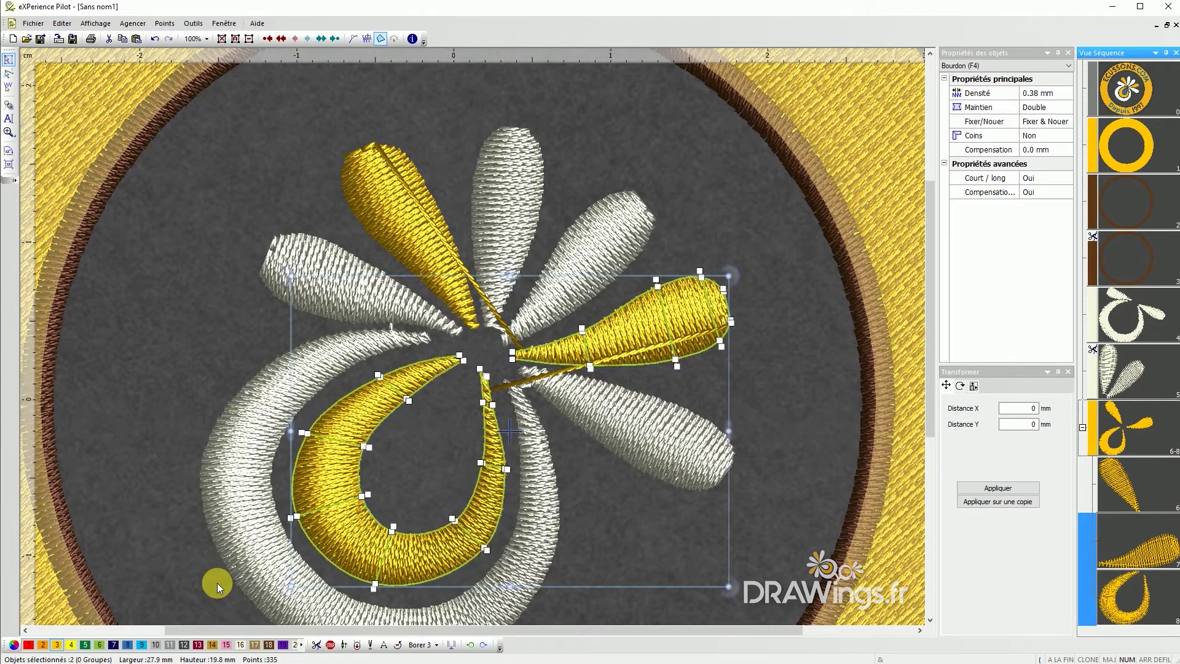
{"action": "left_click", "coordinate": [318, 644]}
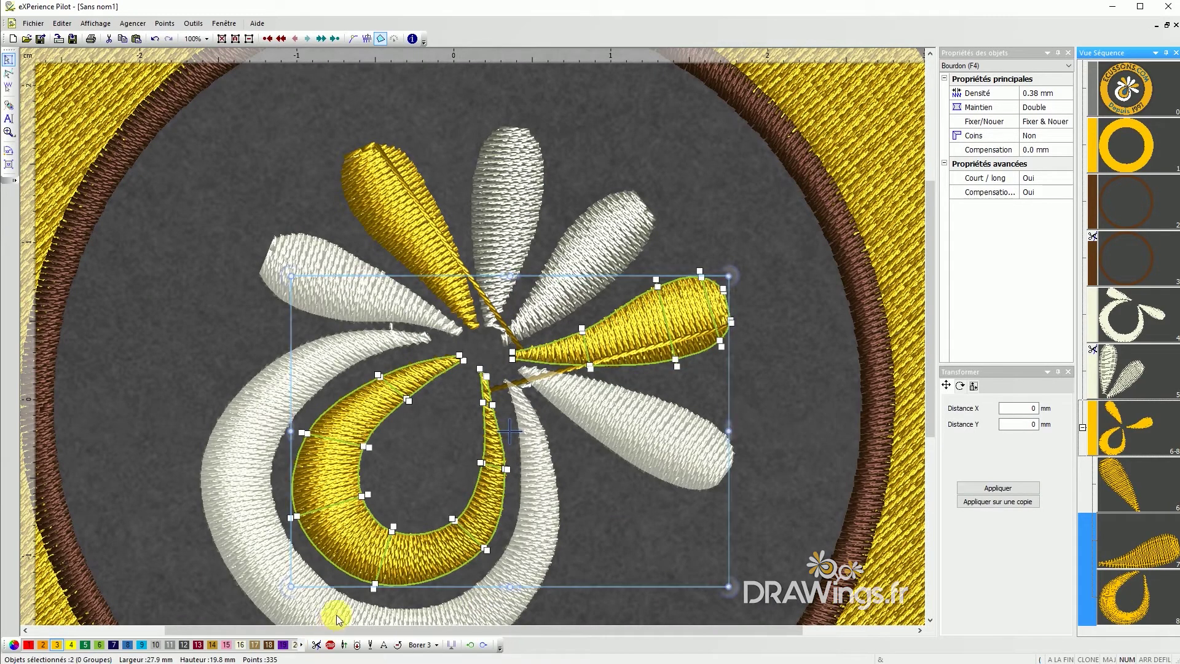
{"action": "left_click", "coordinate": [317, 645]}
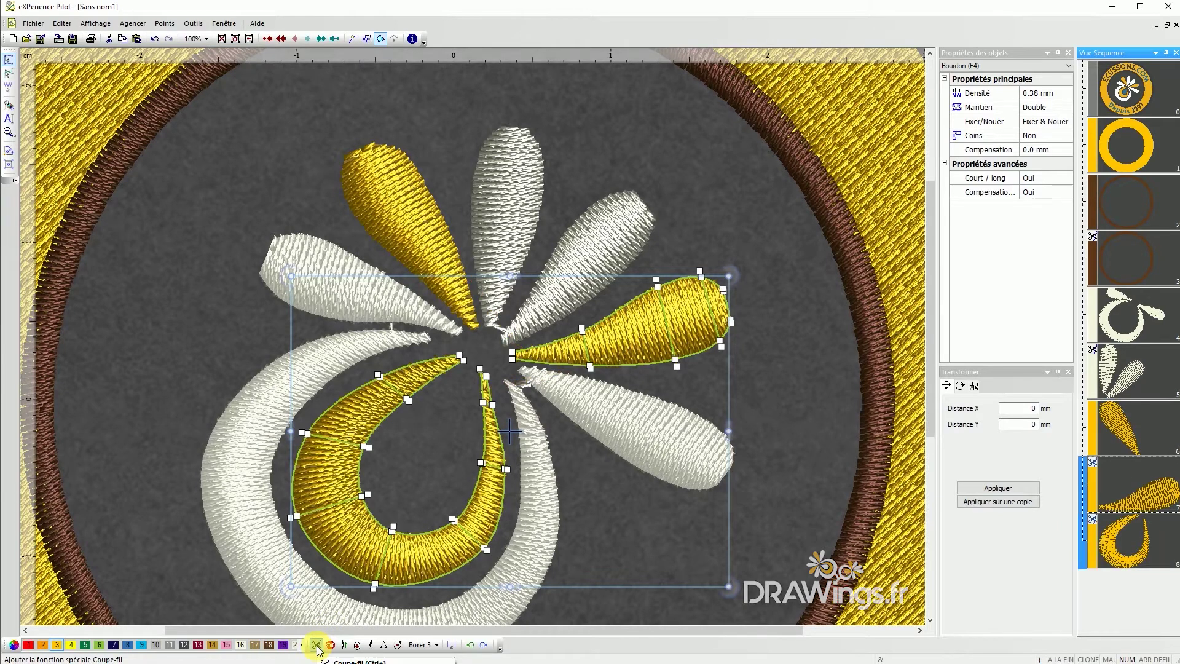
{"action": "left_click", "coordinate": [187, 261]}
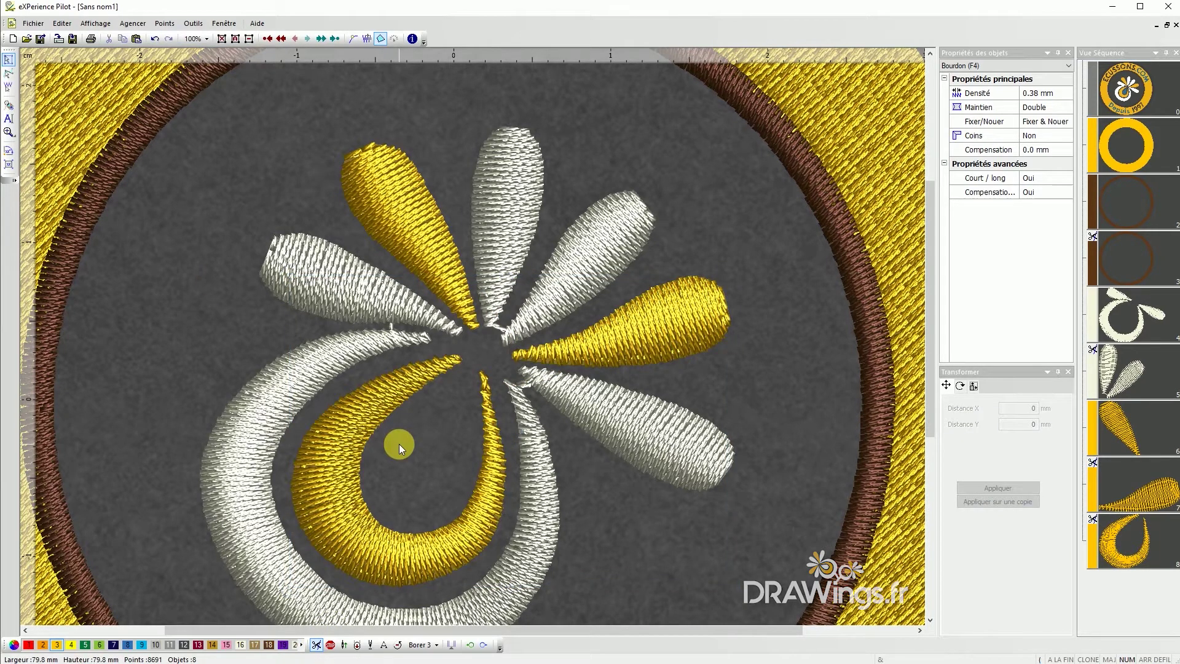
Trace the blue teardrop inside the golden ring in Bourdon satin, from its rounded base to its upper tip, about 5.5 × 8.4 mm
{"action": "key", "text": "F9"}
{"action": "scroll", "coordinate": [418, 467], "scroll_direction": "up", "scroll_amount": 3}
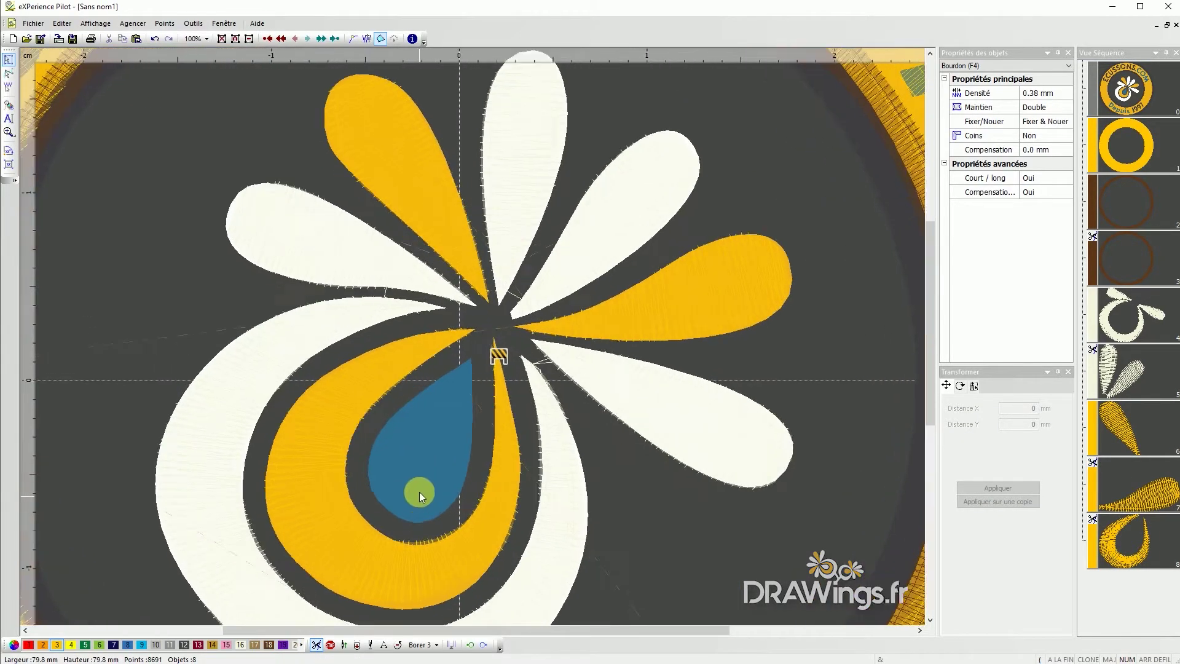
{"action": "key", "text": "F2"}
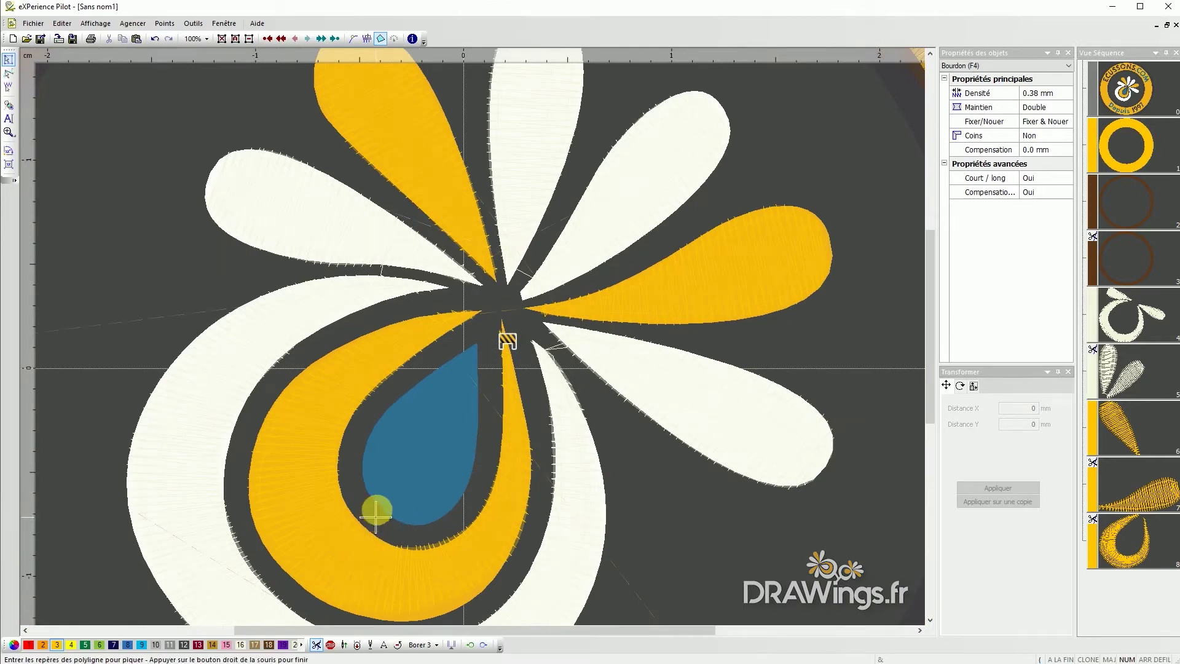
{"action": "left_click", "coordinate": [372, 501]}
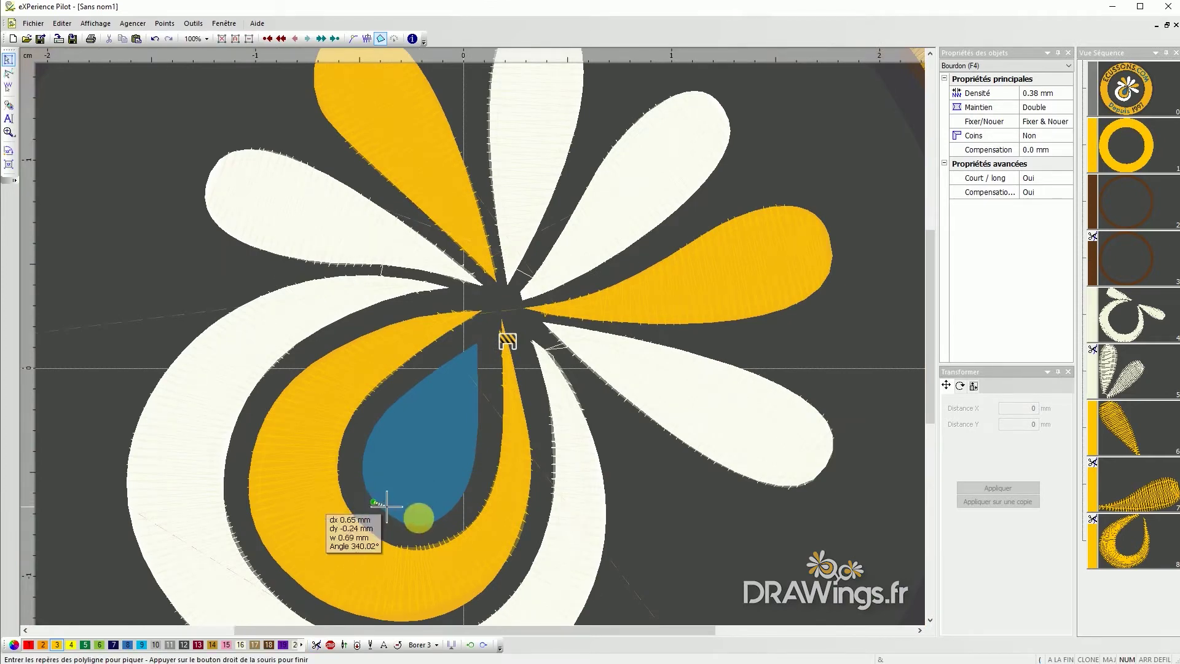
{"action": "left_click", "coordinate": [419, 526]}
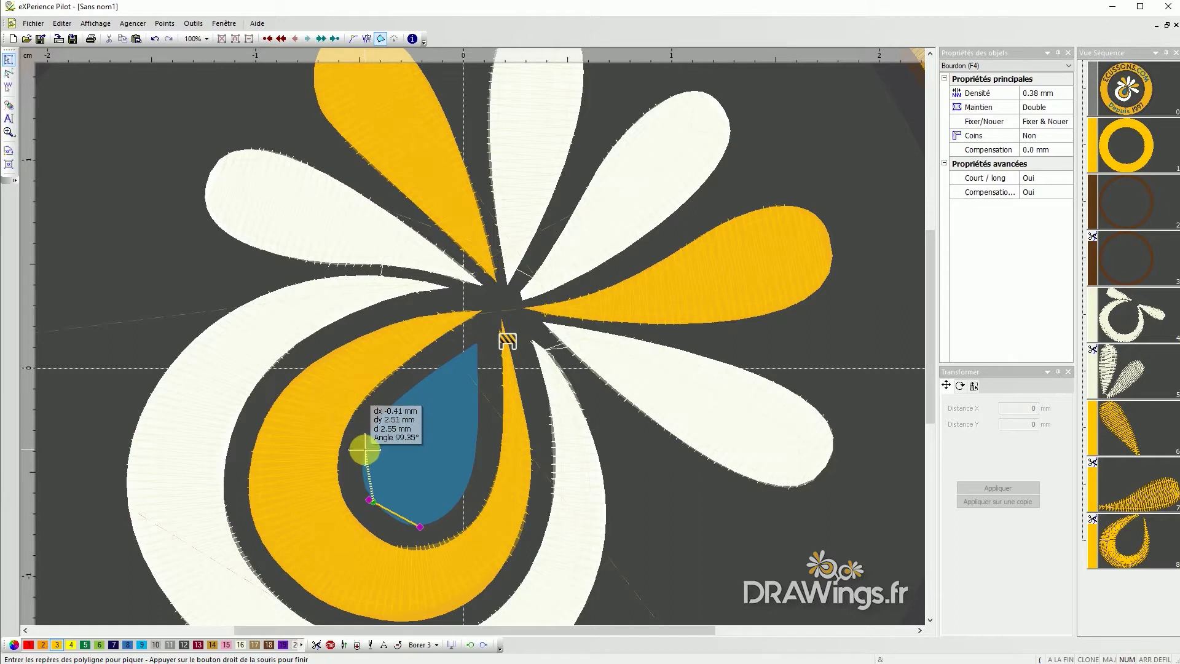
{"action": "left_click", "coordinate": [465, 498]}
{"action": "left_click", "coordinate": [361, 447]}
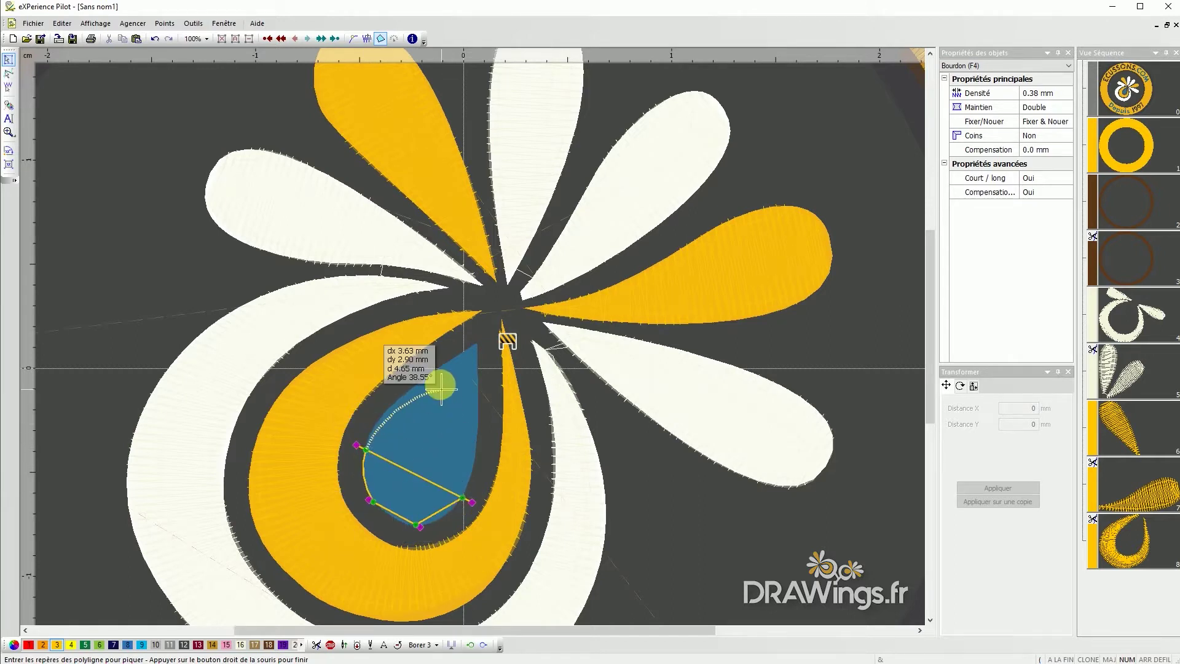
{"action": "left_click", "coordinate": [429, 376]}
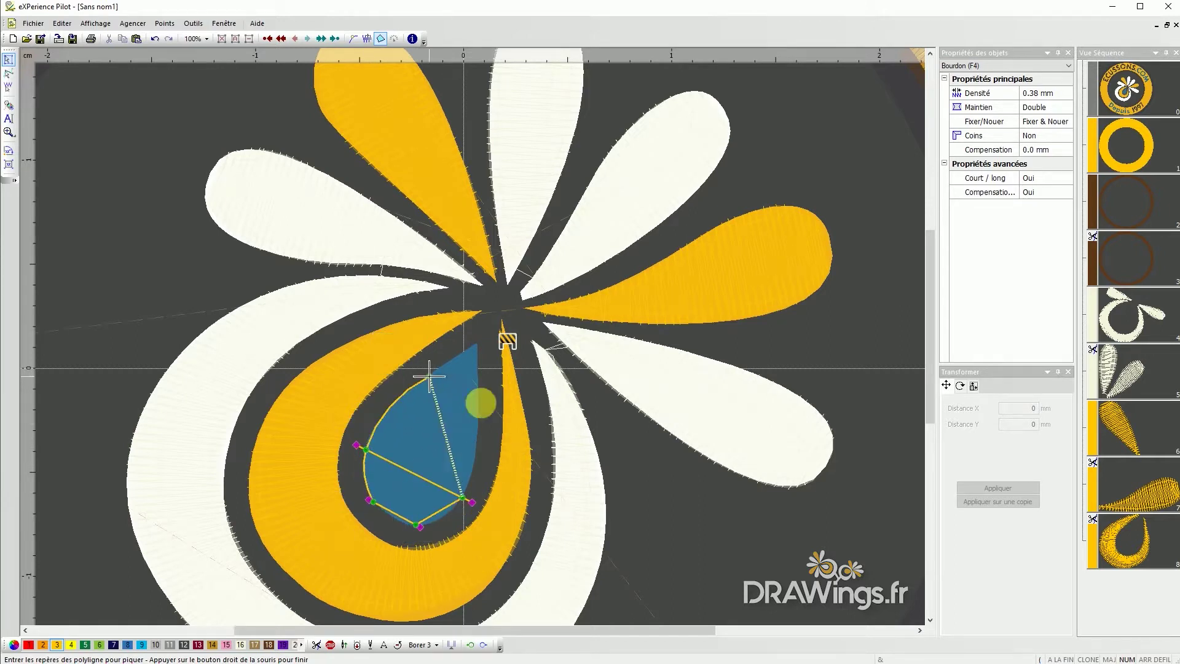
{"action": "left_click", "coordinate": [477, 400]}
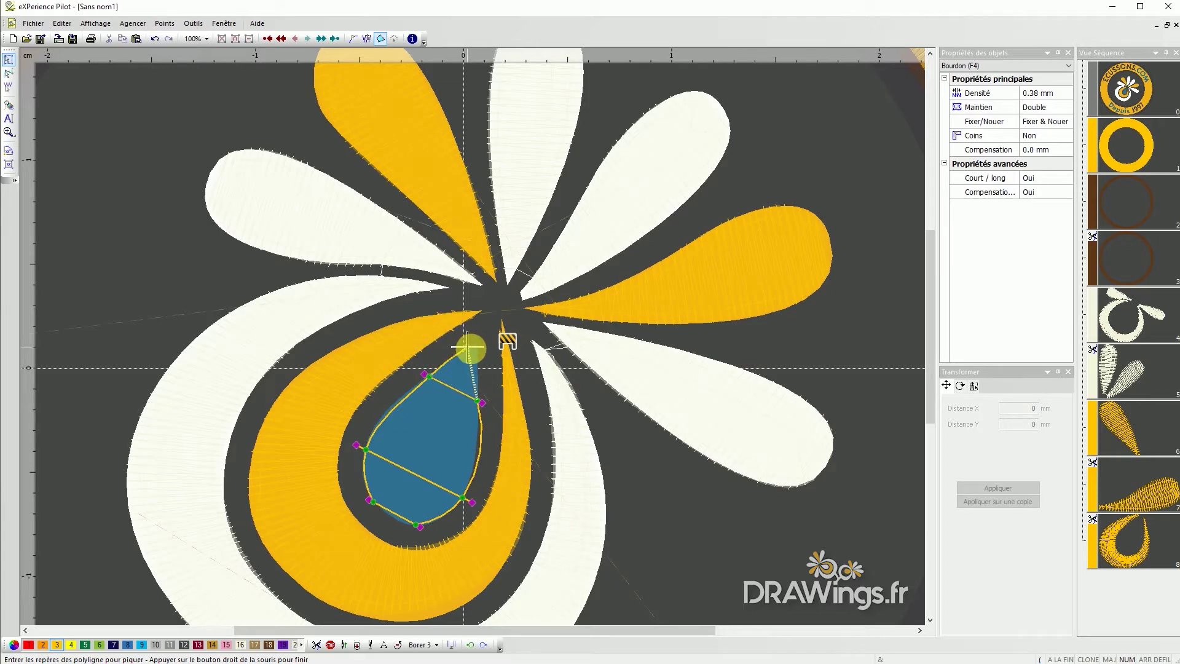
{"action": "left_click", "coordinate": [467, 347]}
{"action": "right_click", "coordinate": [476, 352]}
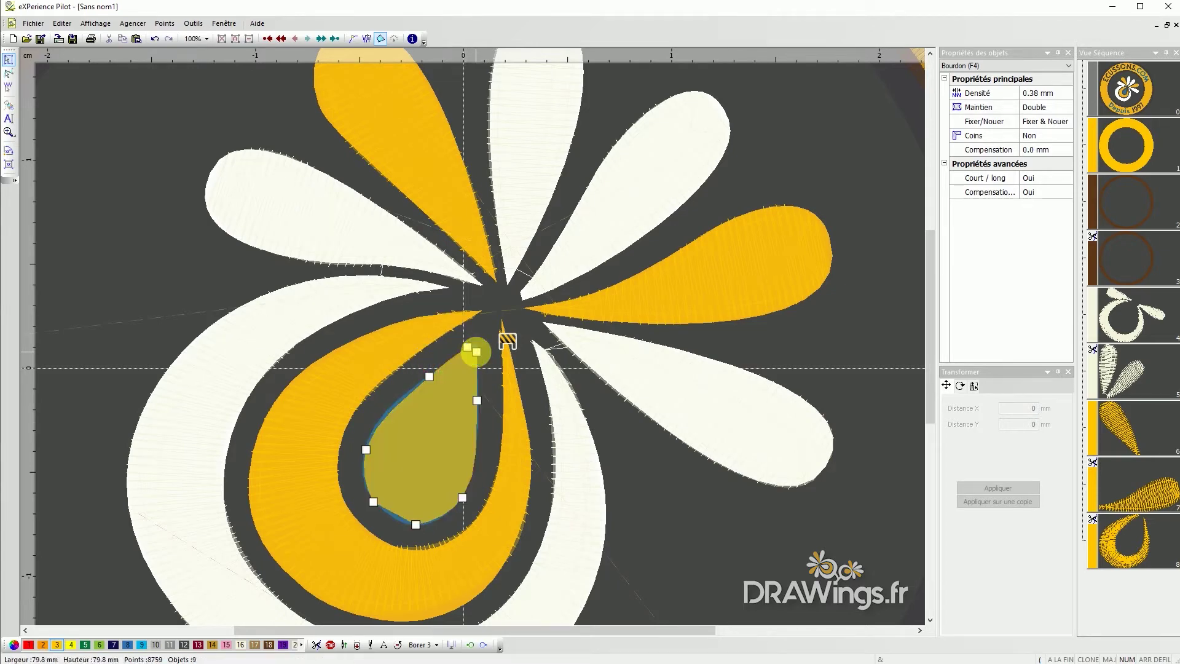
Recolour the new central teardrop to blue thread
{"action": "left_click", "coordinate": [131, 646]}
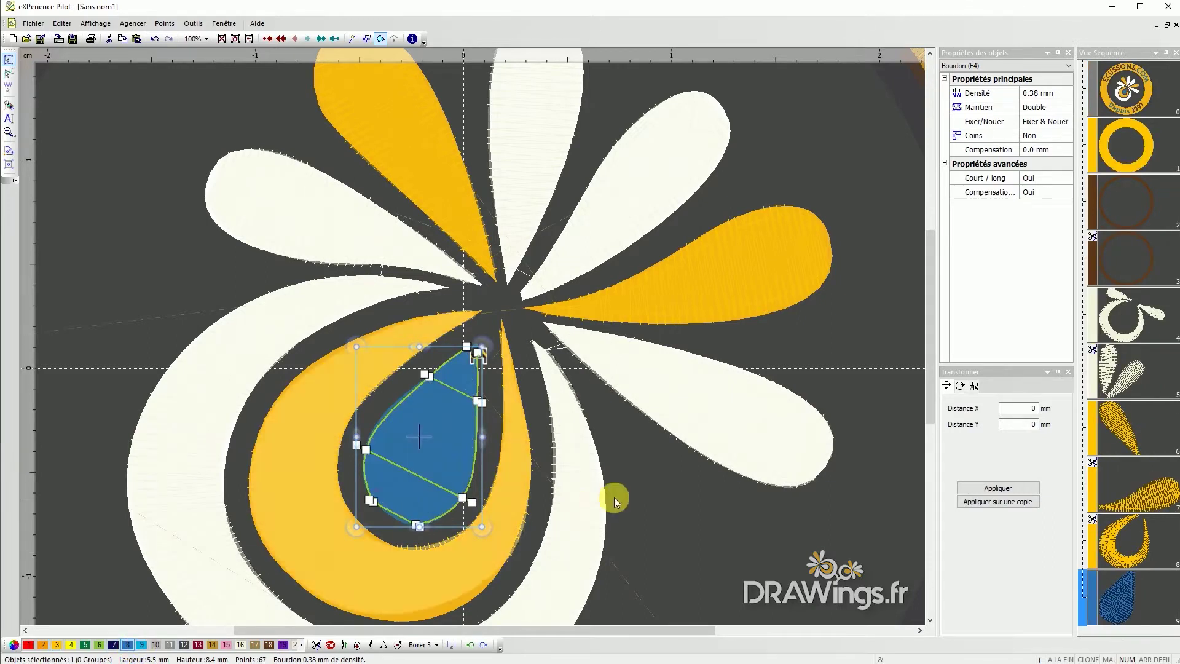
{"action": "left_click", "coordinate": [694, 500]}
{"action": "left_click", "coordinate": [457, 425]}
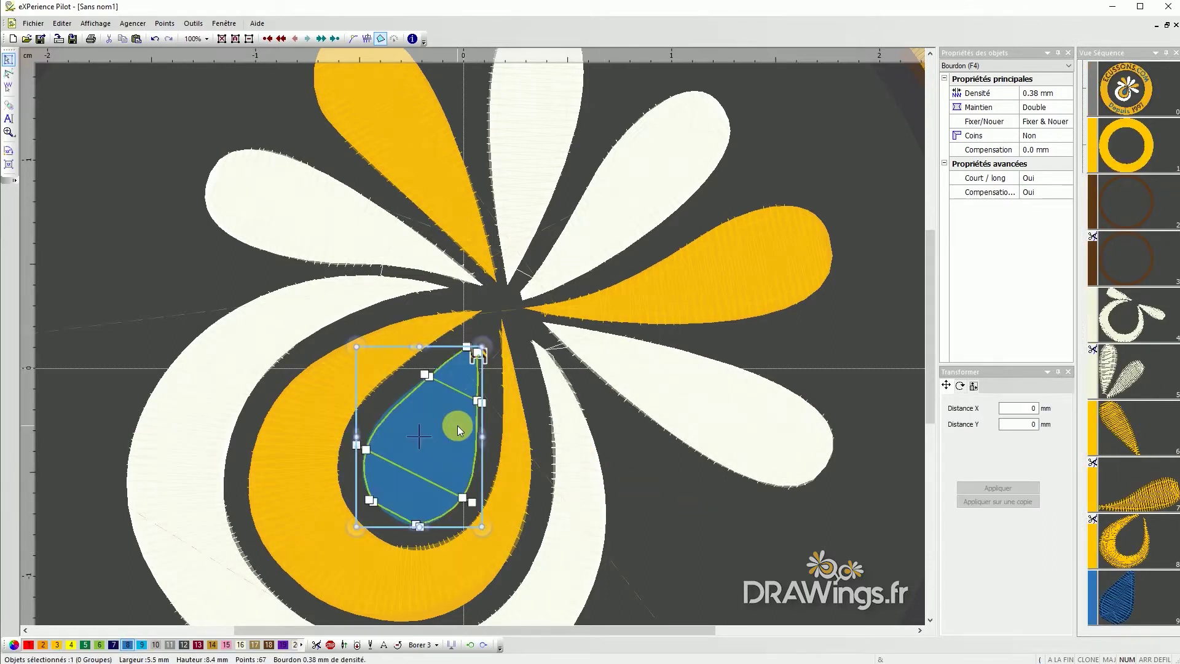
Recolour the central teardrop temporarily to red thread and step through its stitches to check the sewing path
{"action": "left_click", "coordinate": [366, 39]}
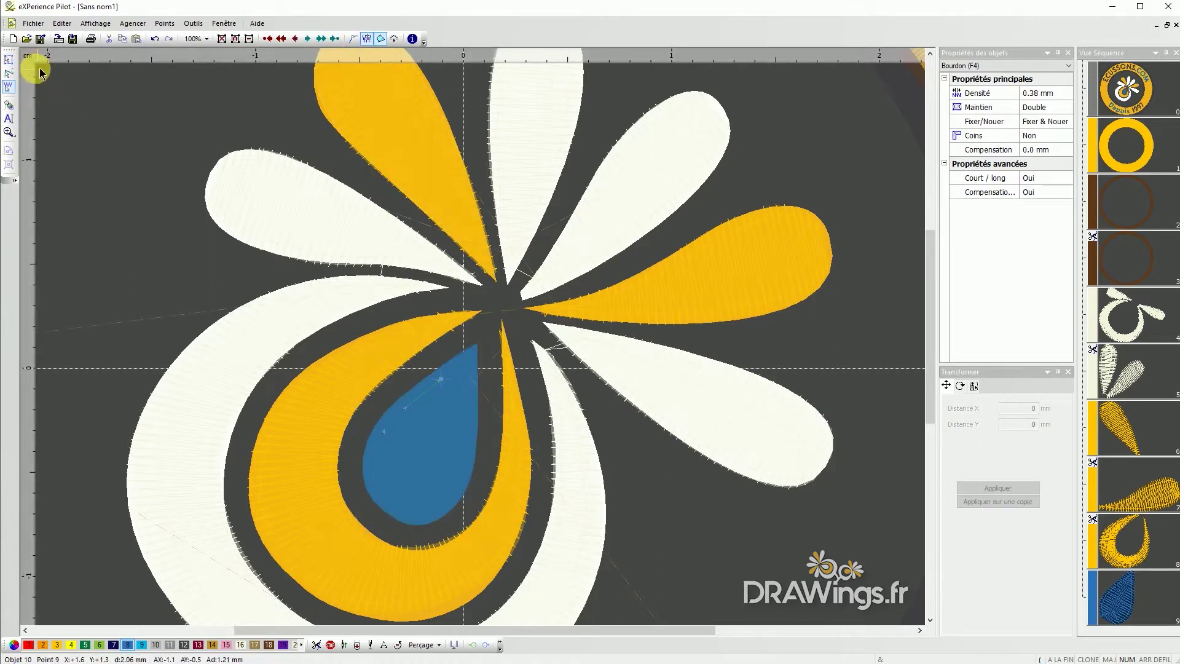
{"action": "left_click", "coordinate": [9, 59]}
{"action": "left_click", "coordinate": [424, 422]}
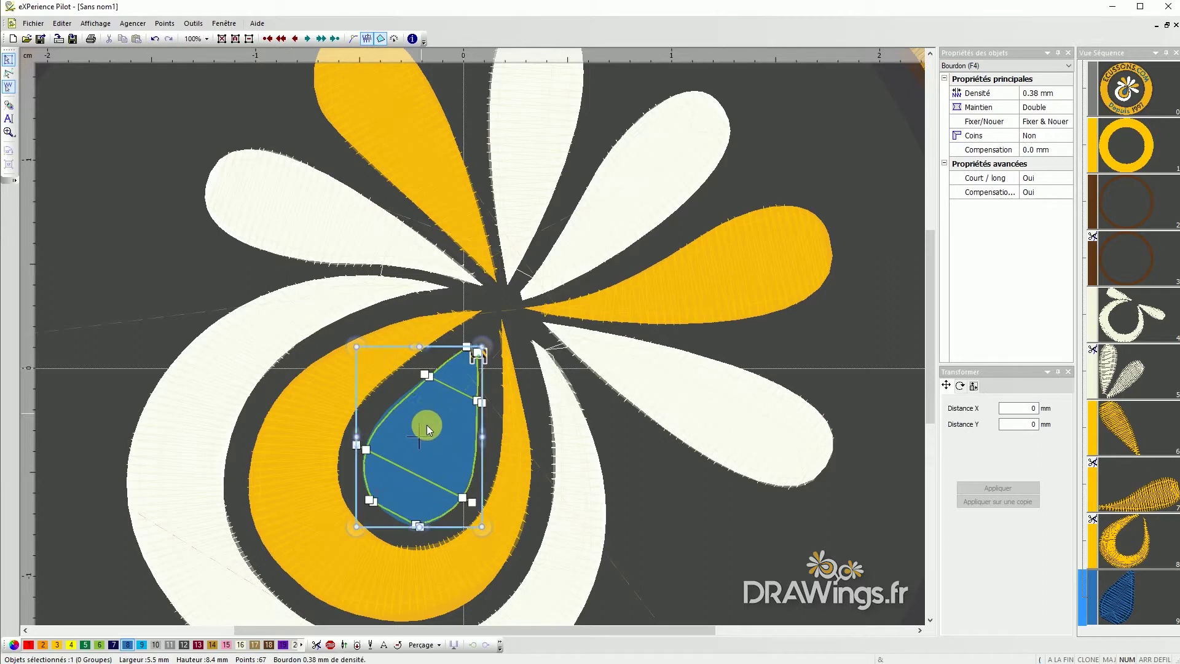
{"action": "left_click", "coordinate": [29, 645]}
{"action": "left_click", "coordinate": [380, 38]}
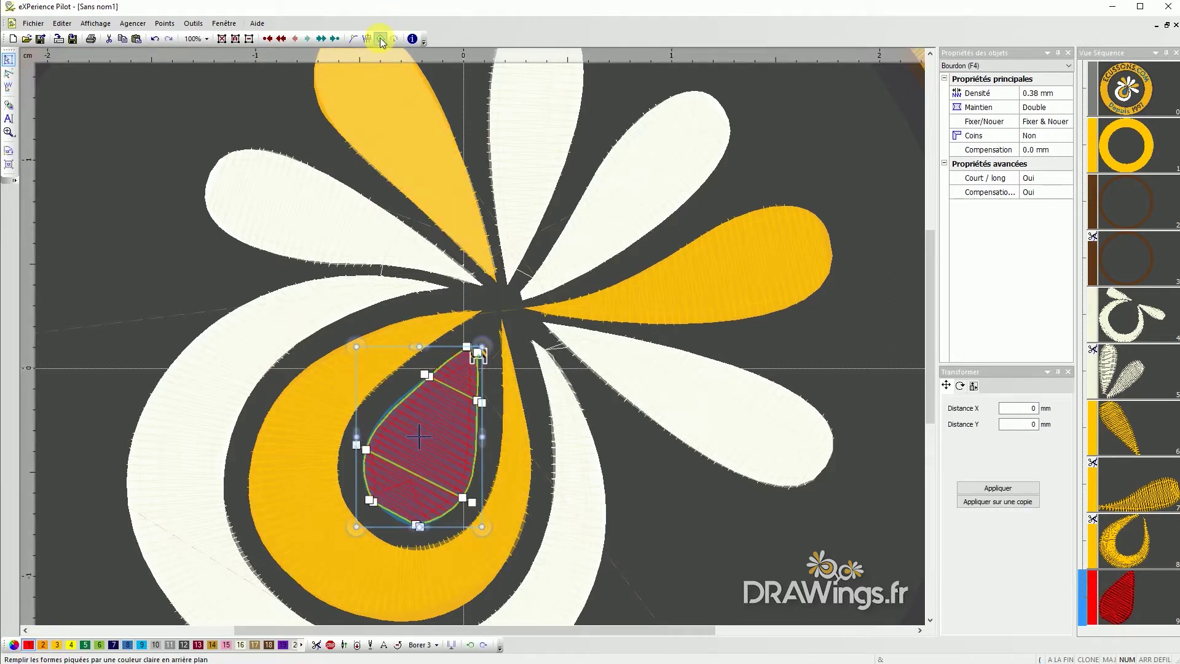
{"action": "left_click", "coordinate": [368, 39]}
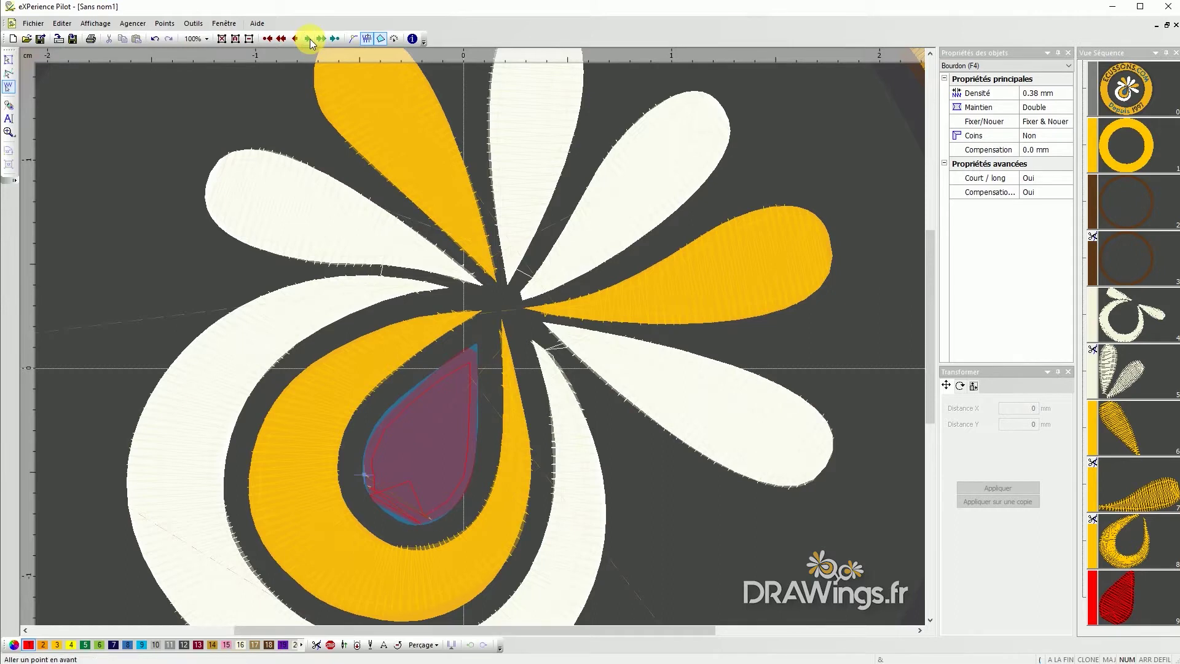
{"action": "left_click", "coordinate": [310, 41]}
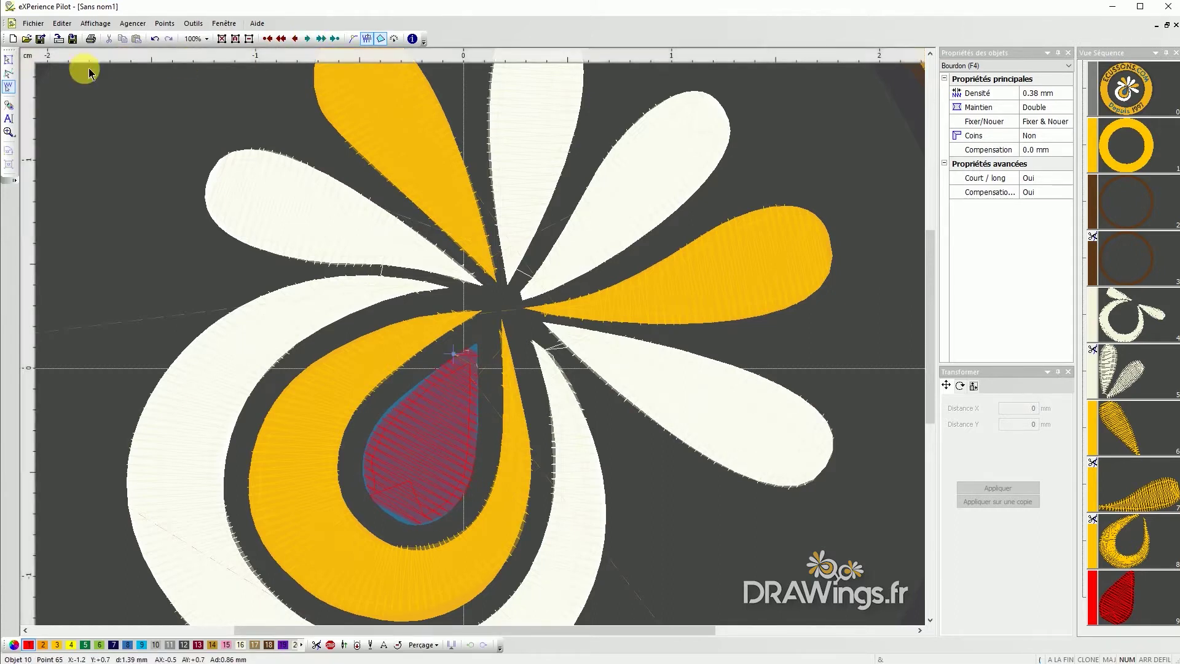
{"action": "key", "text": "Escape"}
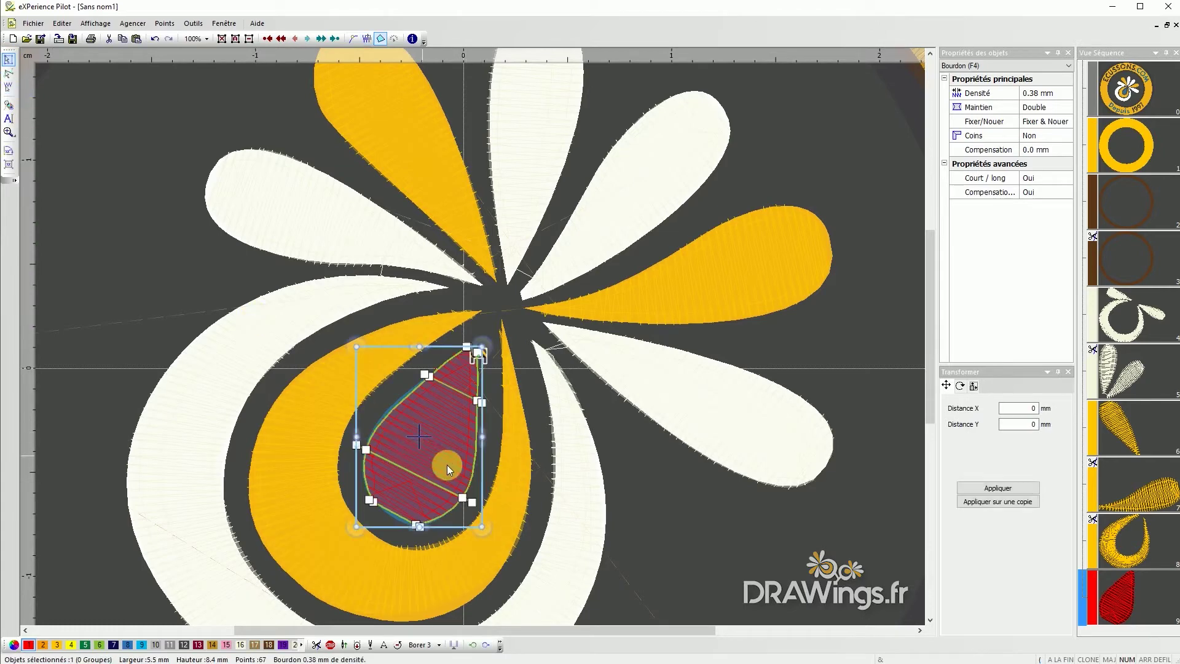
Move the teardrop's exit point to the middle of its rounded base and step through the stitches to check the new path
{"action": "right_click", "coordinate": [447, 465]}
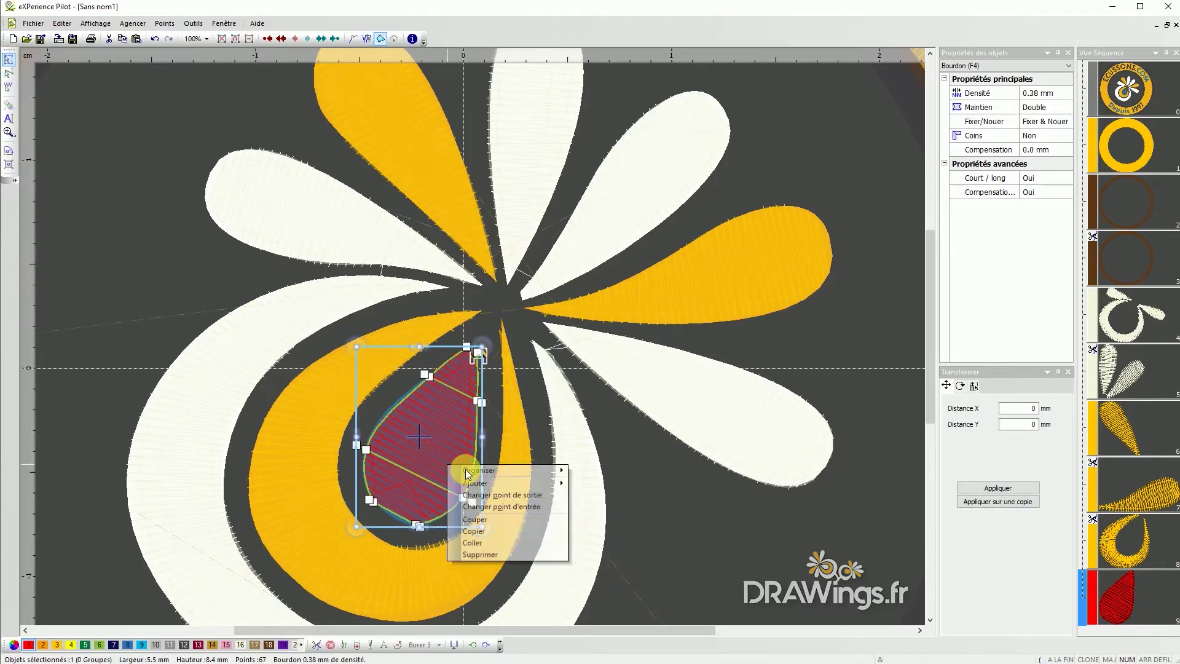
{"action": "left_click", "coordinate": [518, 495]}
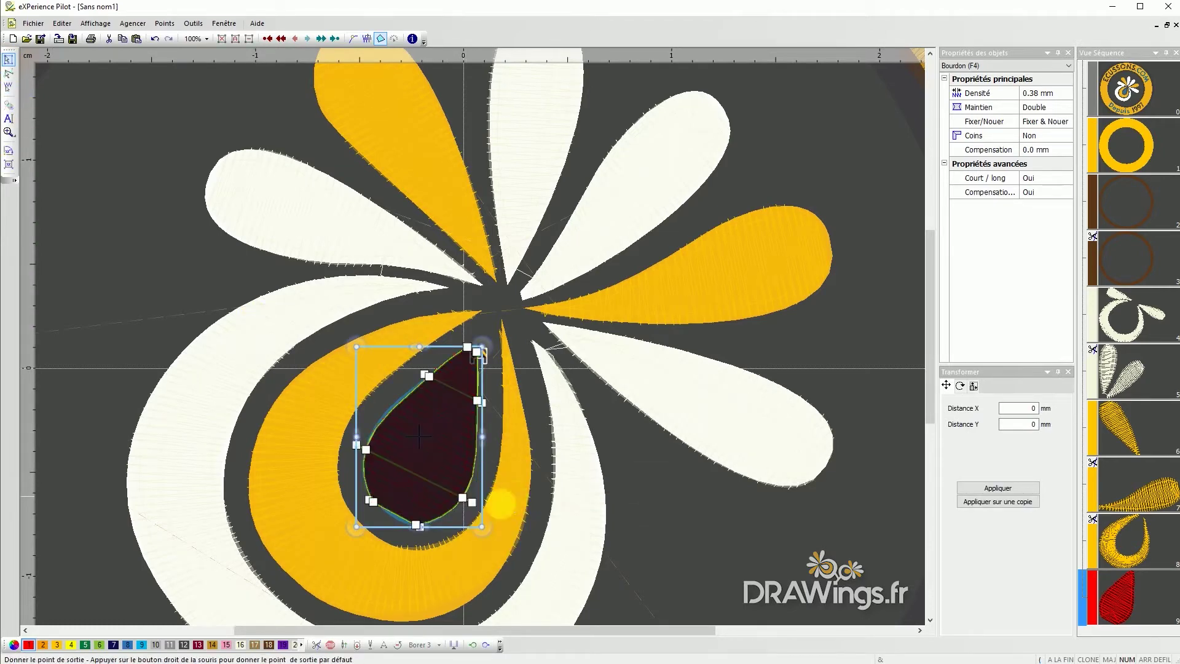
{"action": "left_click", "coordinate": [414, 524]}
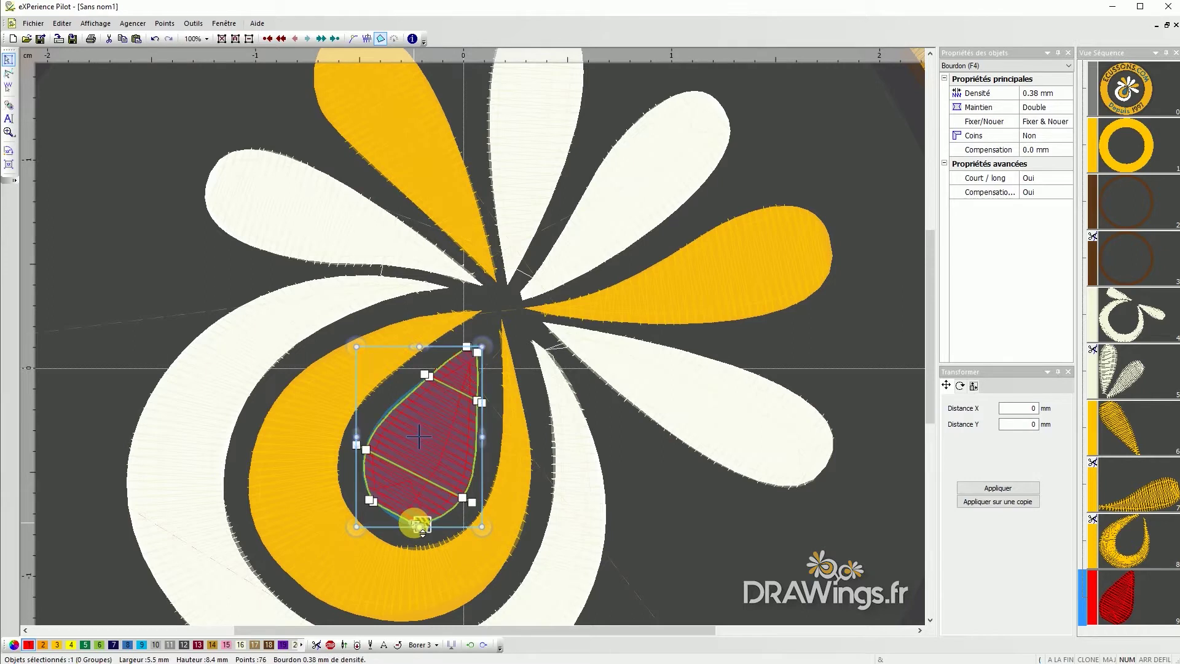
{"action": "left_click", "coordinate": [355, 39]}
{"action": "left_click", "coordinate": [308, 39]}
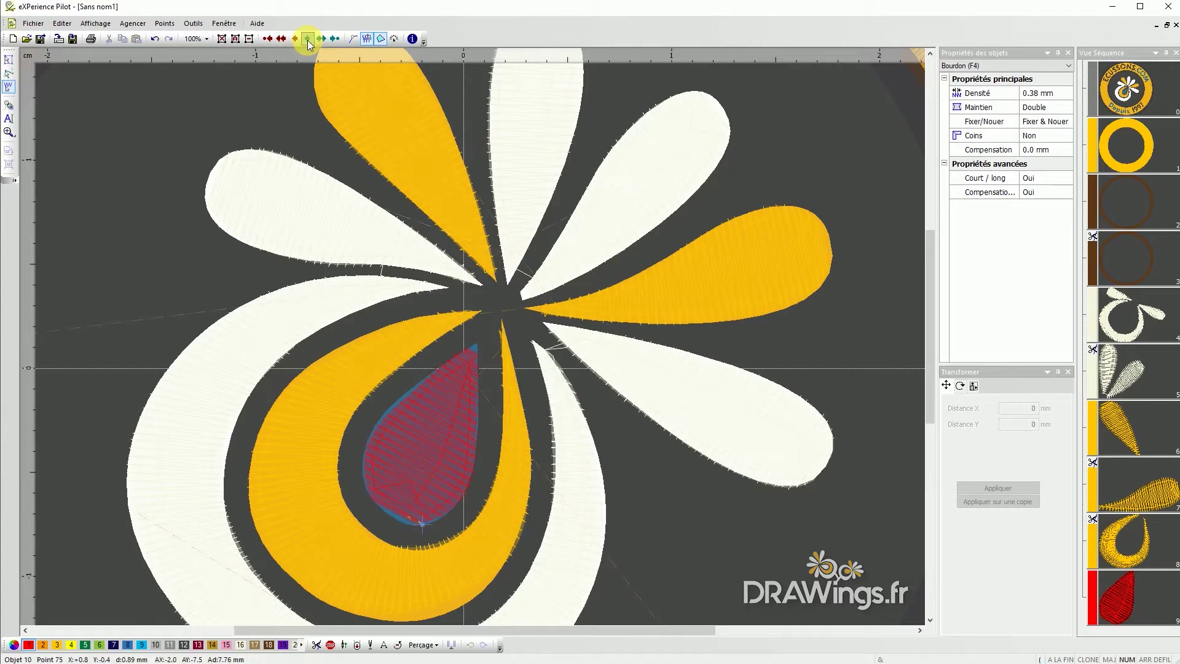
{"action": "left_click", "coordinate": [9, 59]}
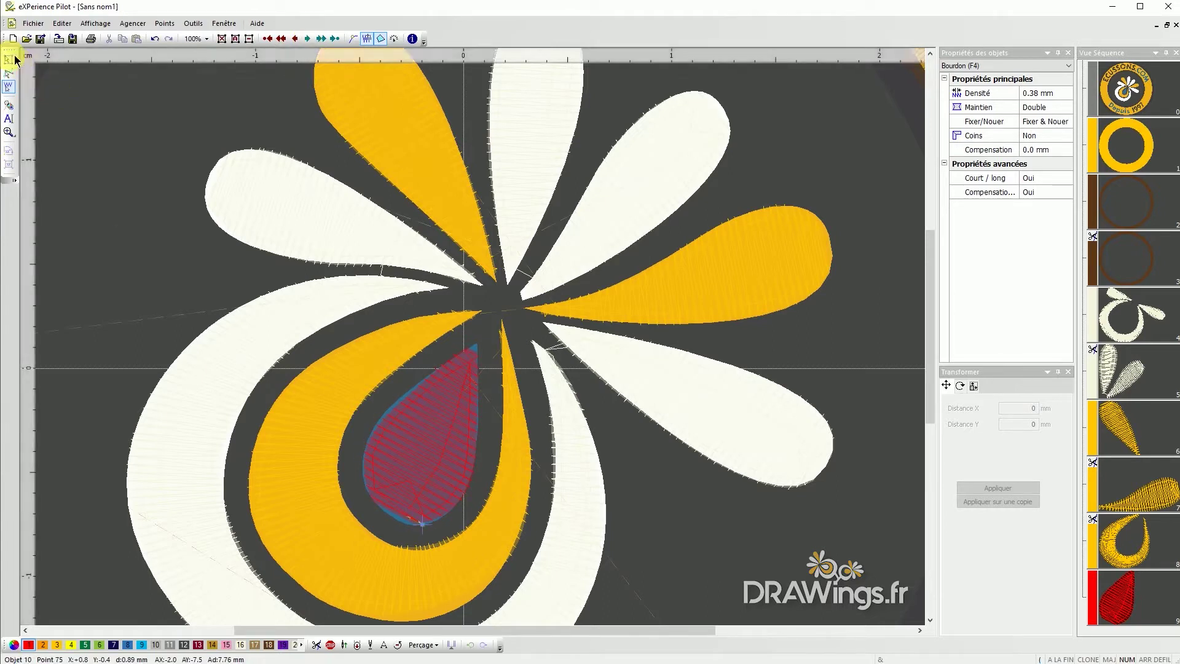
{"action": "right_click", "coordinate": [458, 433]}
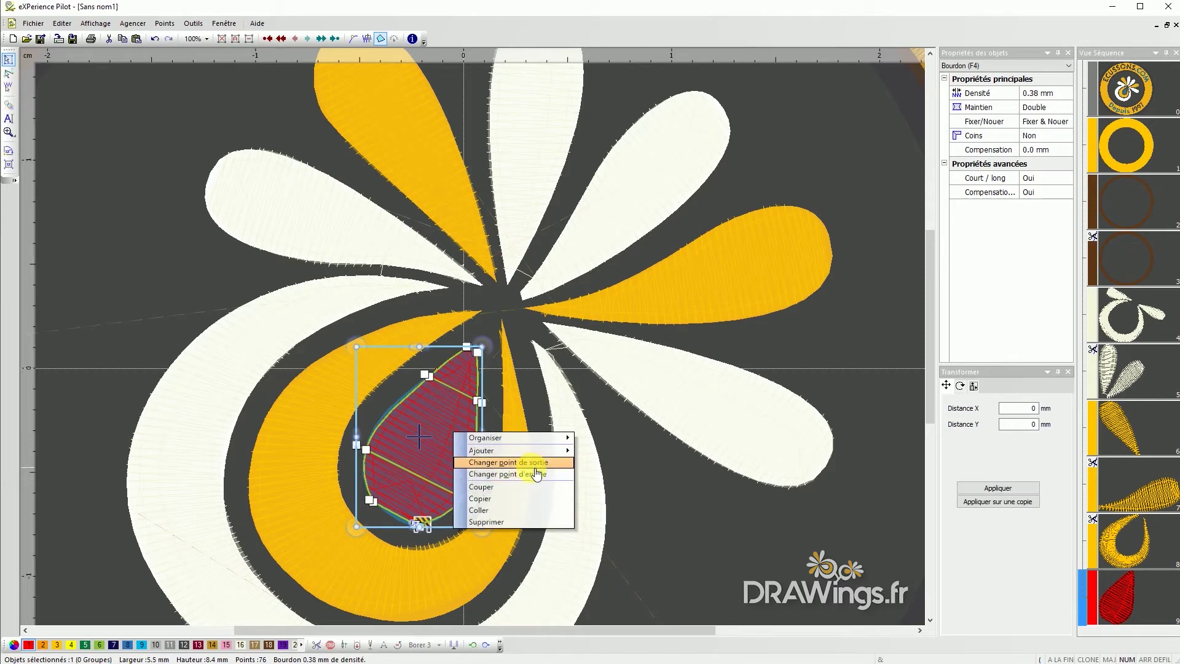
{"action": "mouse_move", "coordinate": [491, 451]}
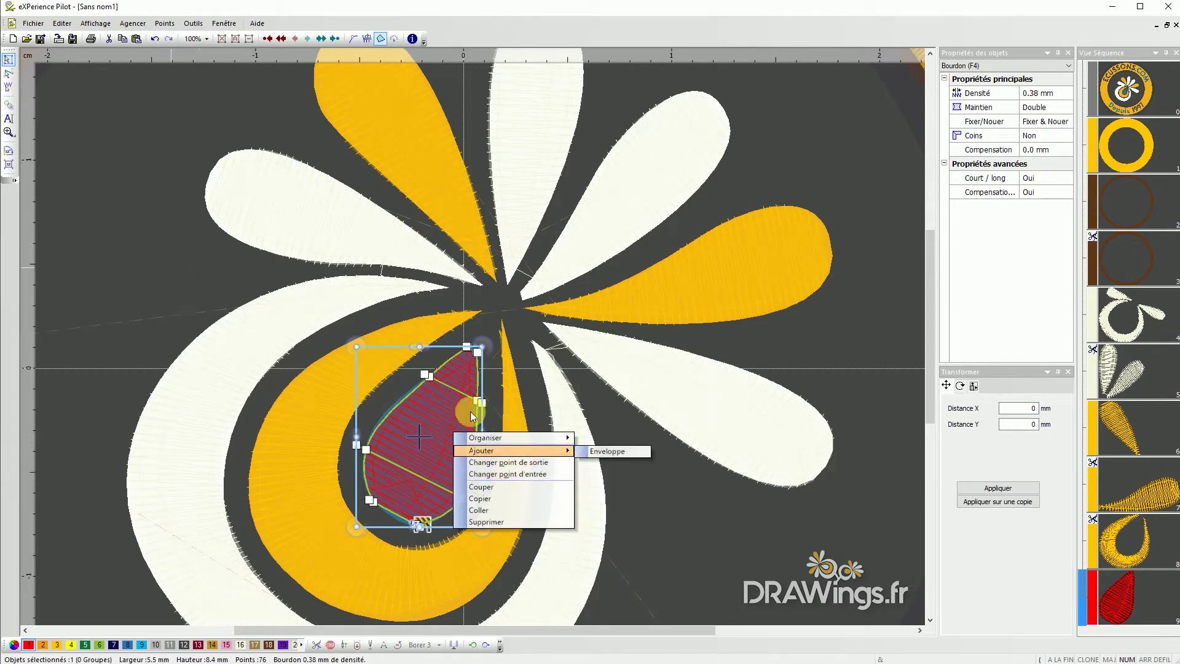
{"action": "mouse_move", "coordinate": [539, 438]}
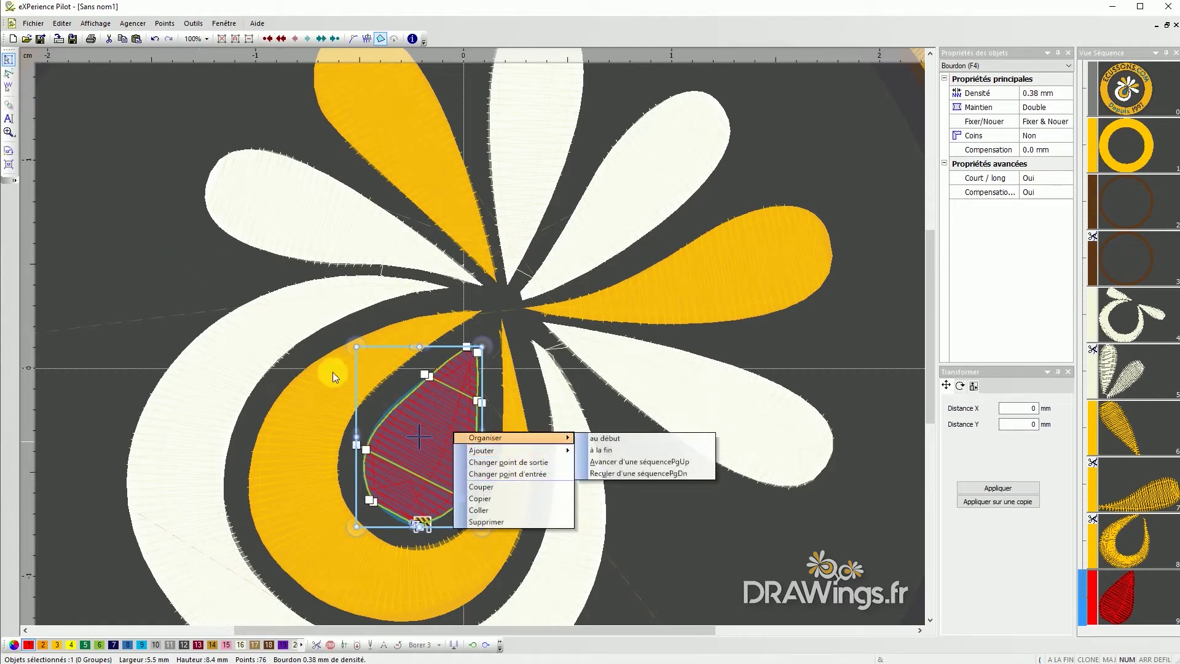
{"action": "left_click", "coordinate": [448, 350]}
Recolour the central teardrop from red back to blue thread and deselect it
{"action": "scroll", "coordinate": [482, 347], "scroll_direction": "down", "scroll_amount": 3}
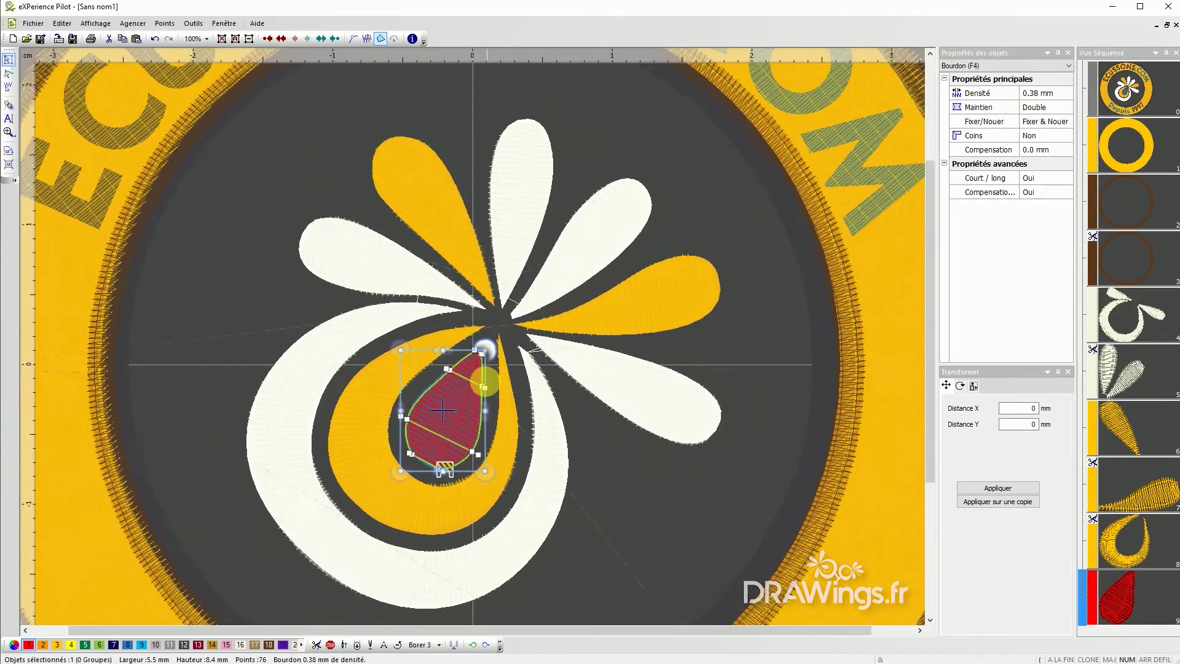
{"action": "scroll", "coordinate": [485, 386], "scroll_direction": "down", "scroll_amount": 1}
{"action": "left_click", "coordinate": [129, 645]}
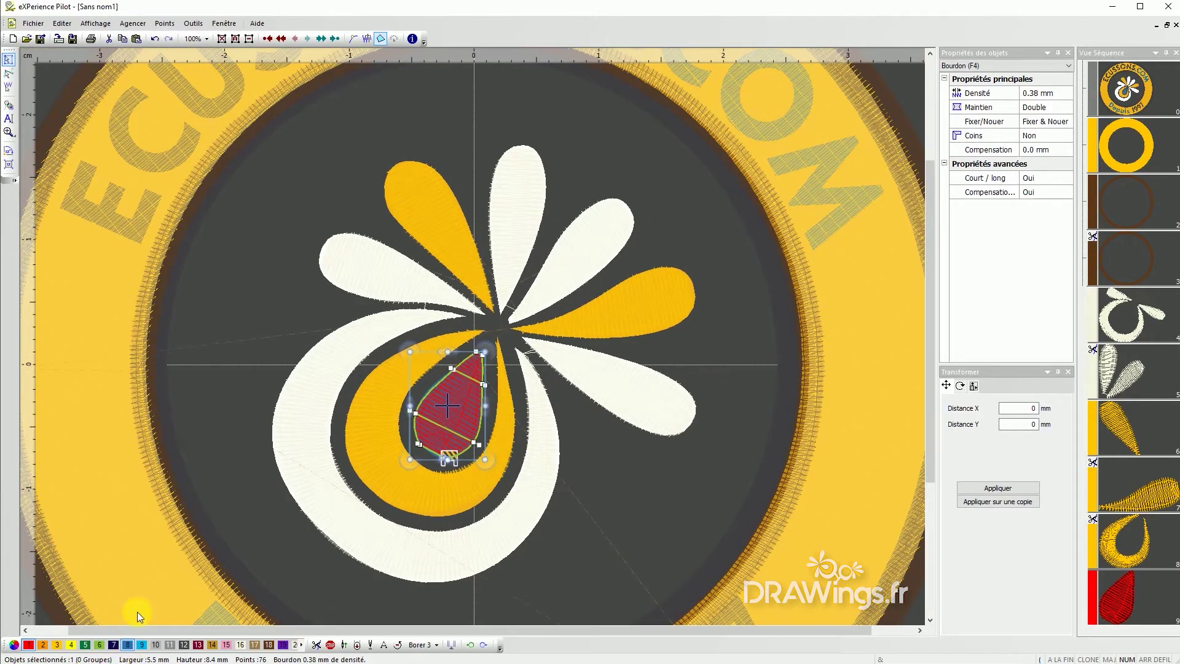
{"action": "scroll", "coordinate": [237, 474], "scroll_direction": "down", "scroll_amount": 3}
{"action": "scroll", "coordinate": [444, 309], "scroll_direction": "down", "scroll_amount": 1}
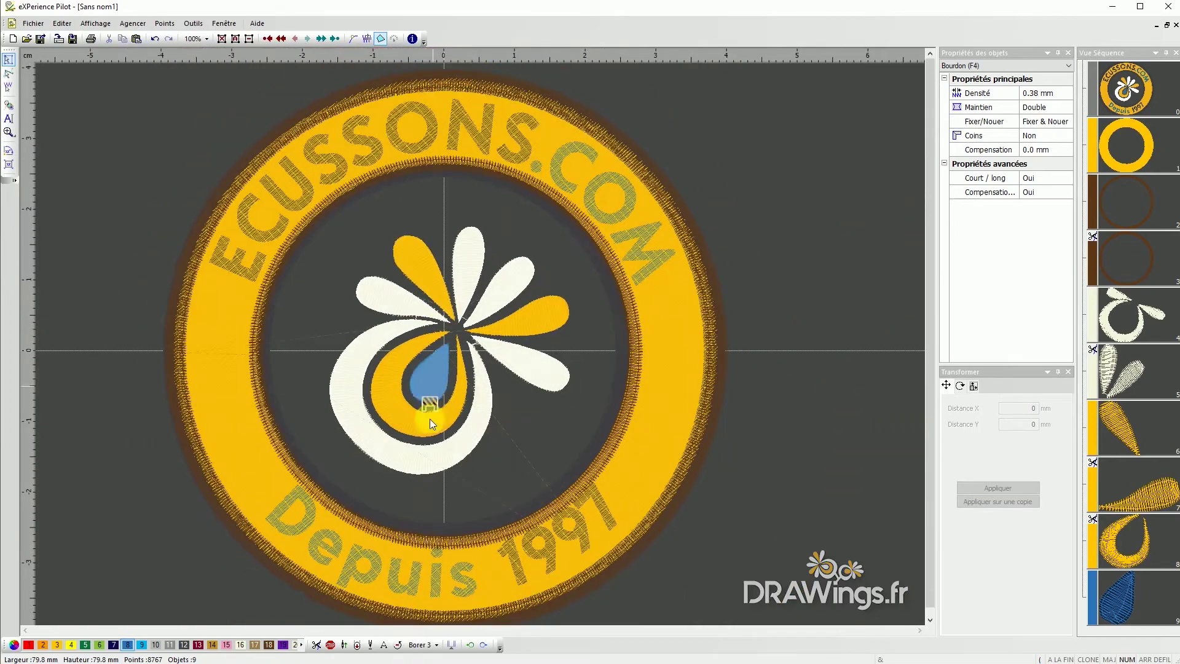
{"action": "scroll", "coordinate": [429, 419], "scroll_direction": "down", "scroll_amount": 1}
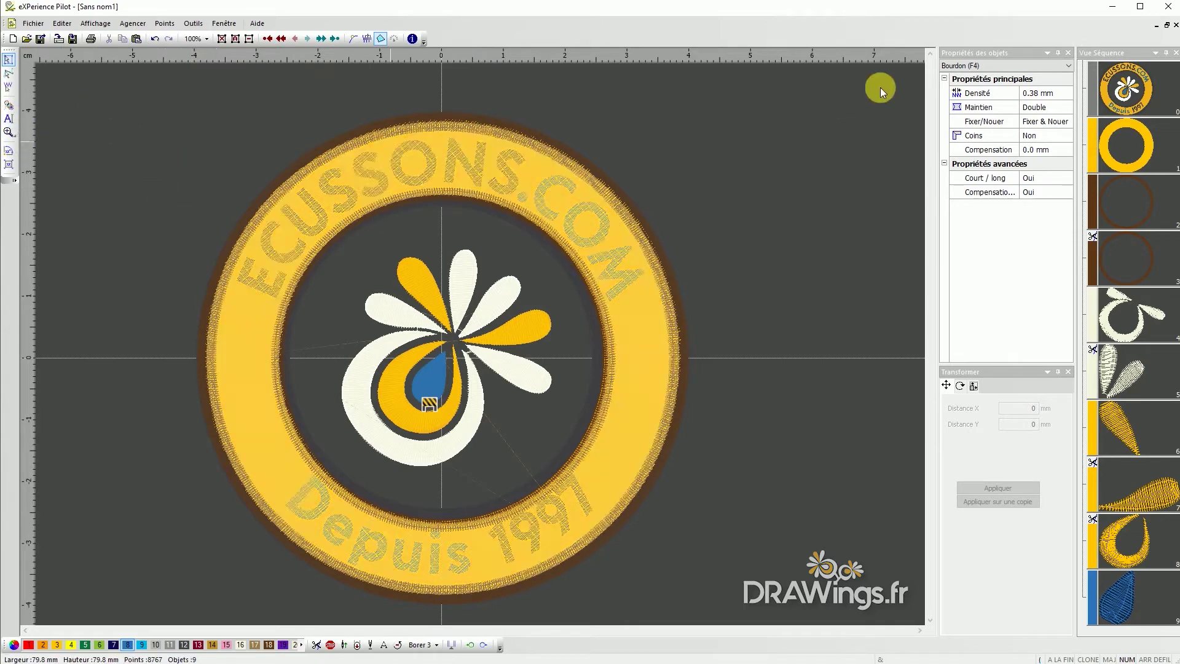
{"action": "left_click", "coordinate": [992, 65]}
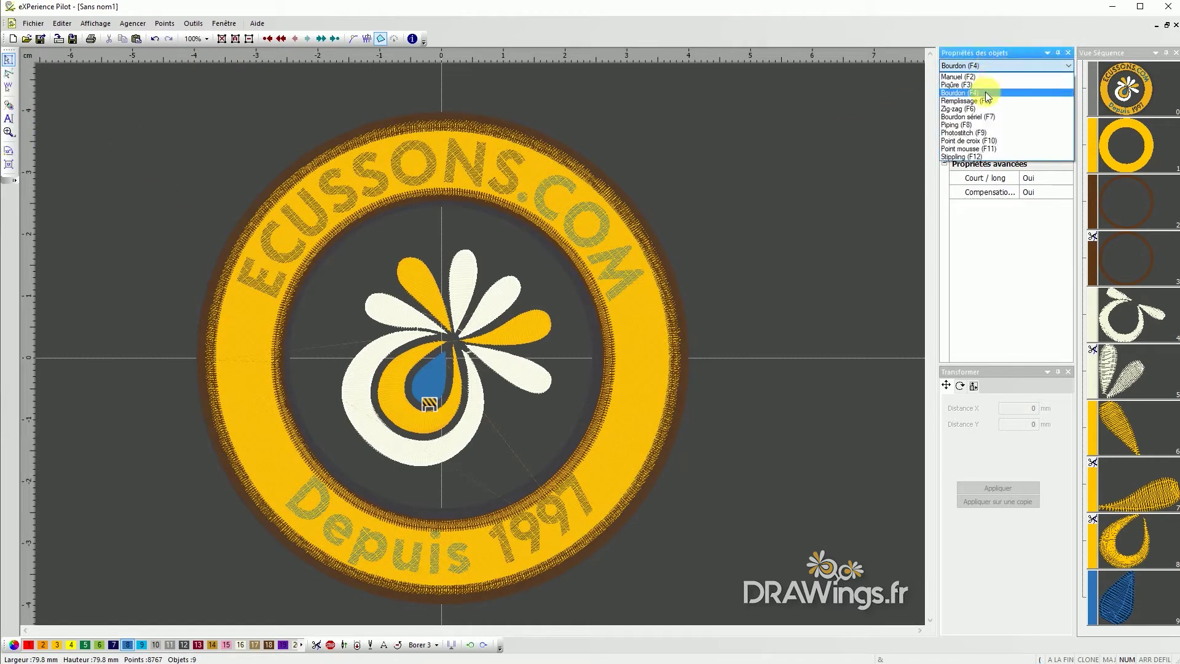
{"action": "left_click", "coordinate": [985, 93]}
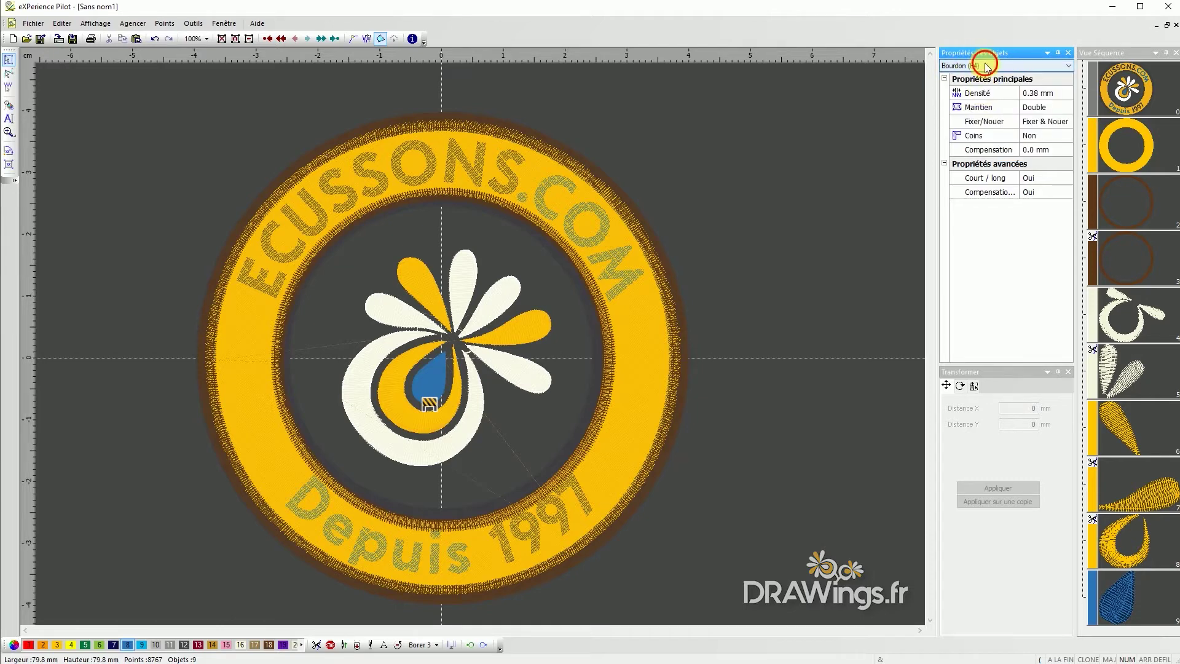
{"action": "left_click", "coordinate": [985, 66]}
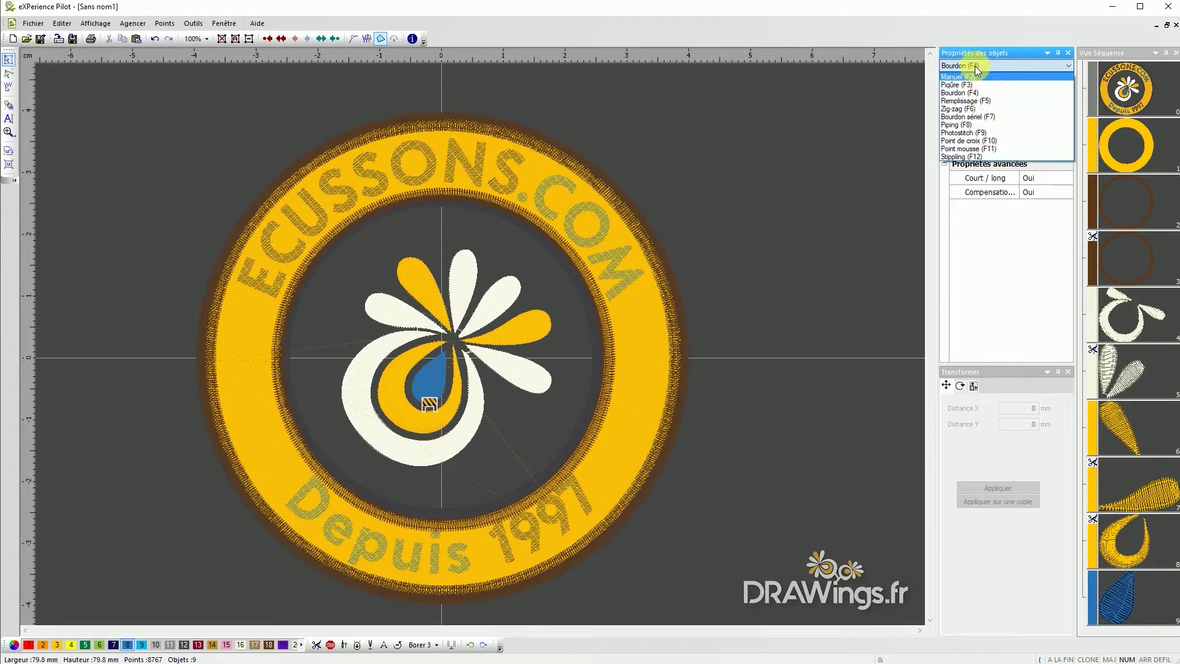
{"action": "left_click", "coordinate": [977, 68]}
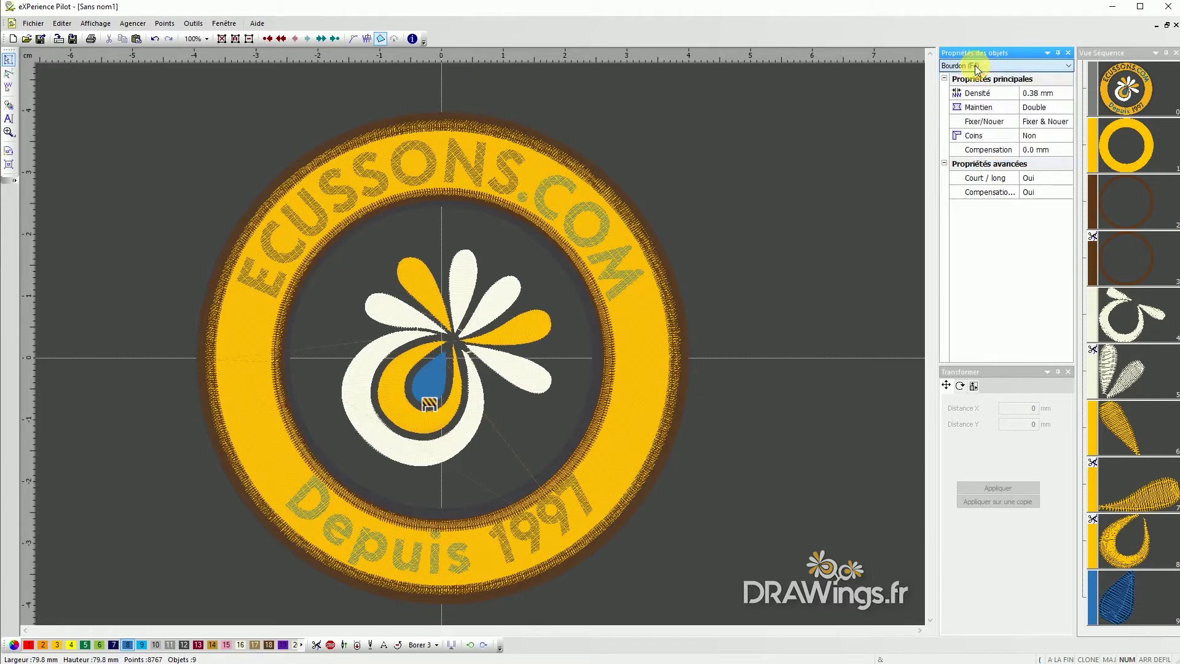
Start a new text object reading ECUSSONS.COM in the Acre-Bold font
{"action": "left_click", "coordinate": [8, 120]}
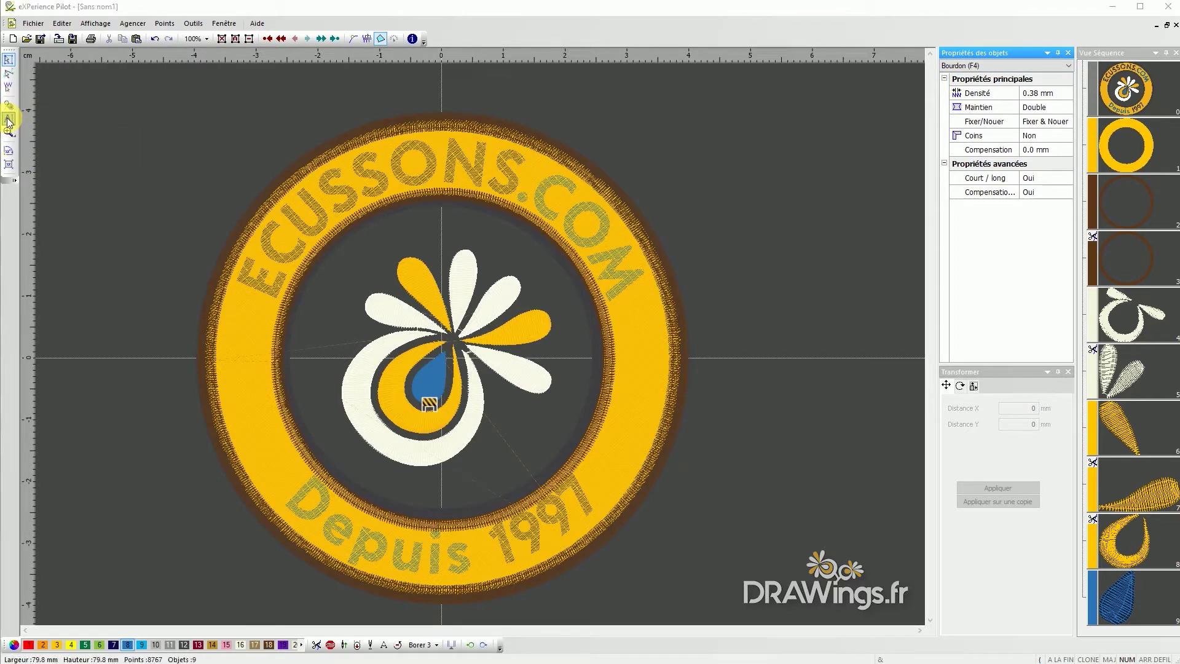
{"action": "left_click_drag", "start_coordinate": [6, 115], "coordinate": [141, 94]}
{"action": "left_click", "coordinate": [97, 192]}
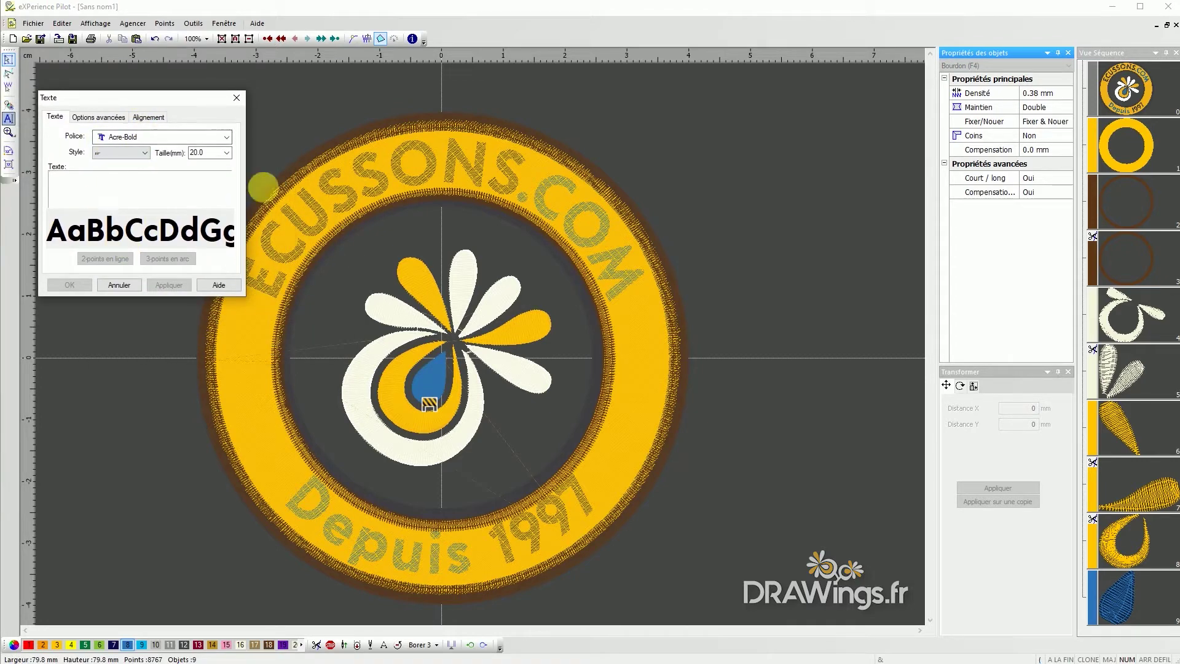
{"action": "left_click_drag", "start_coordinate": [171, 96], "coordinate": [168, 75]}
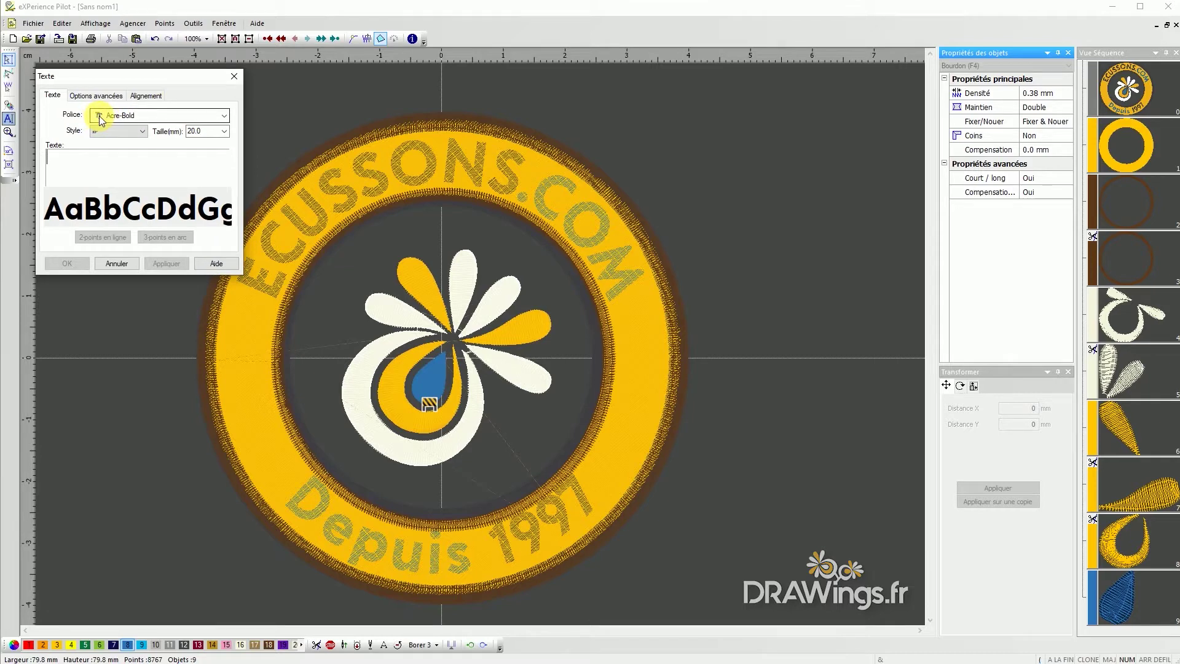
{"action": "left_click", "coordinate": [72, 167]}
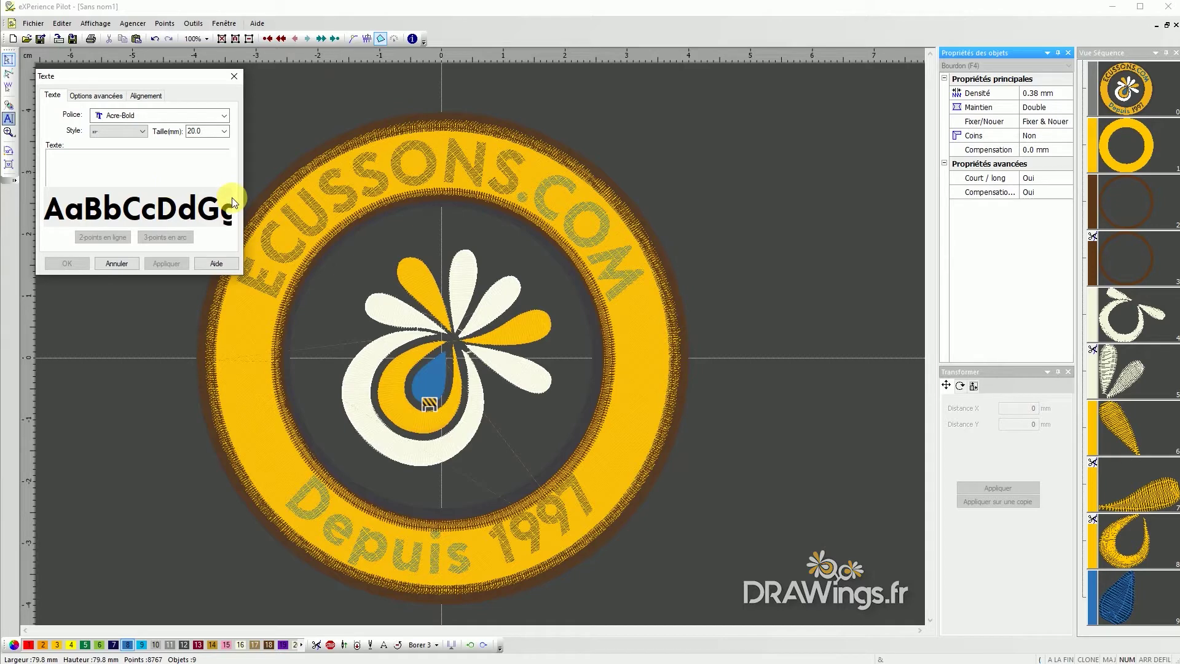
{"action": "type", "text": "ECUSSONS.COM"}
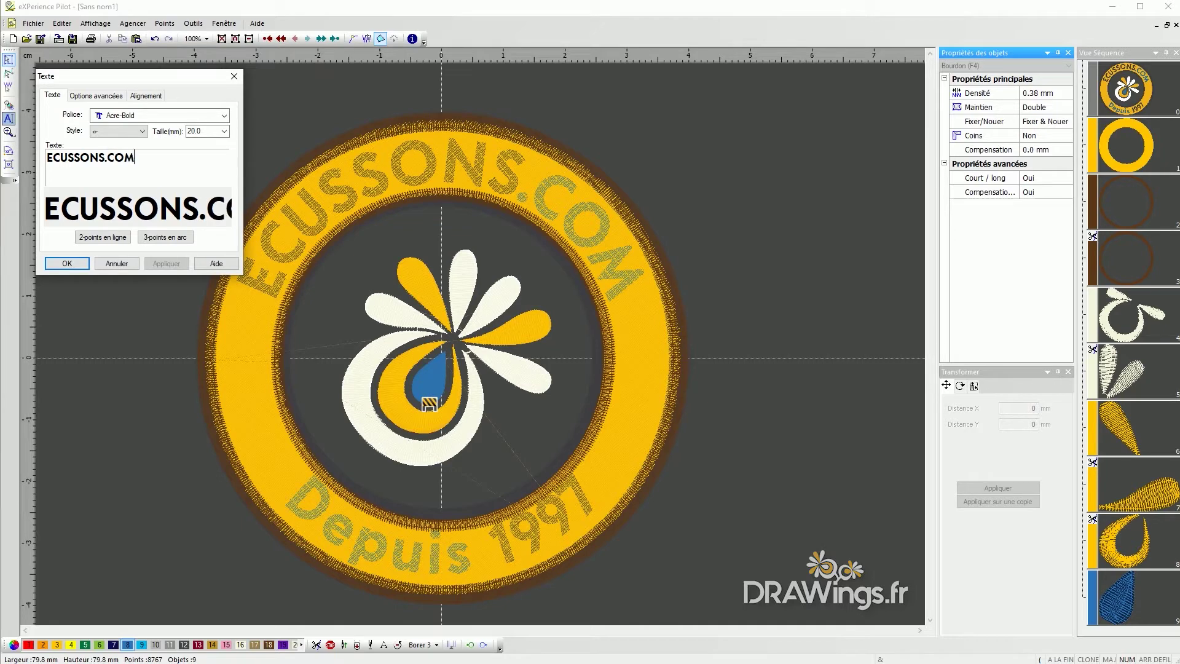
Place the ECUSSONS.COM text on a three-point arc over the ring's upper lettering, with a height of about 7.4 mm
{"action": "left_click", "coordinate": [171, 242]}
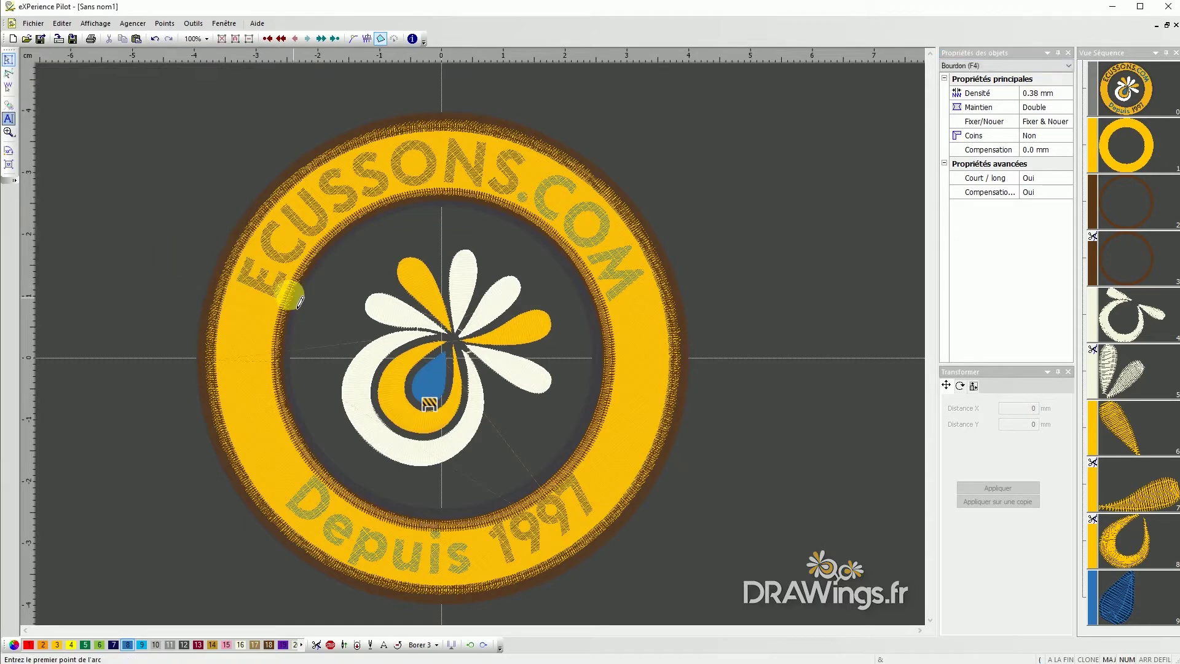
{"action": "scroll", "coordinate": [452, 238], "scroll_direction": "up", "scroll_amount": 1}
{"action": "scroll", "coordinate": [452, 238], "scroll_direction": "up", "scroll_amount": 1}
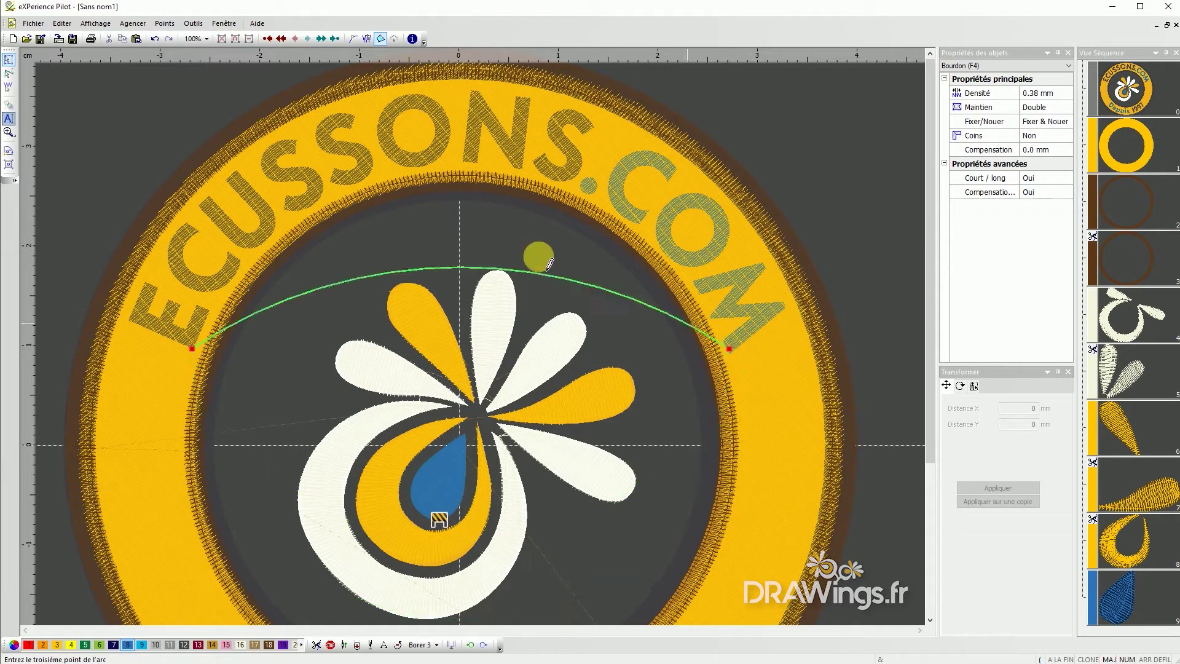
{"action": "left_click", "coordinate": [482, 172]}
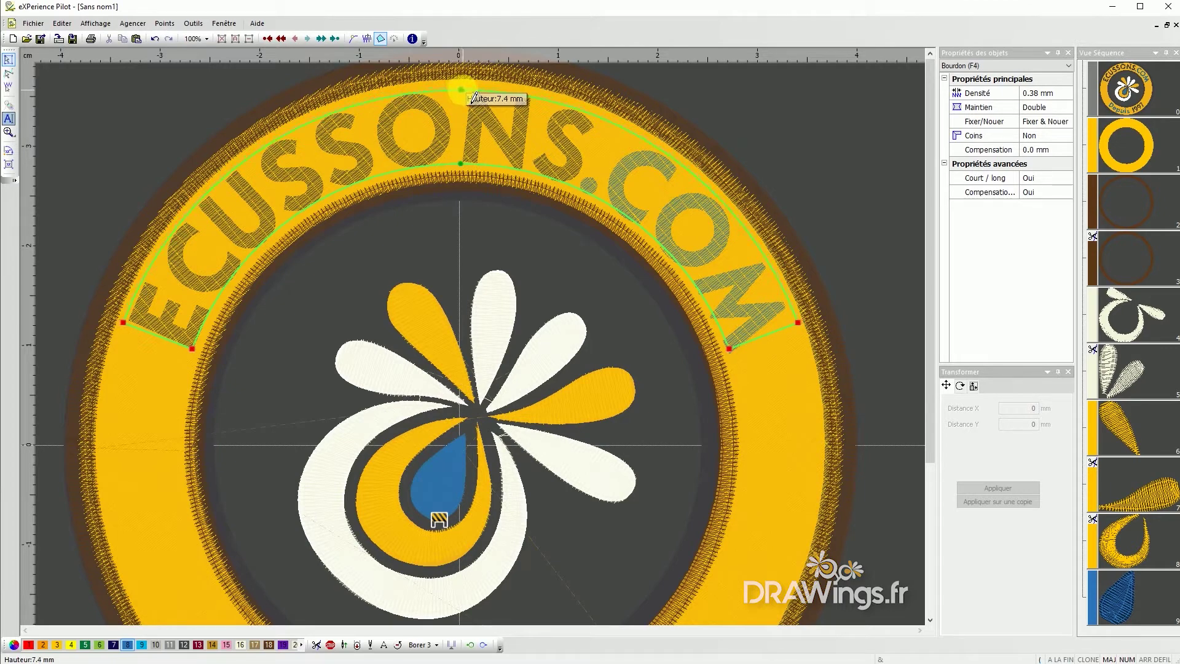
{"action": "left_click", "coordinate": [474, 95]}
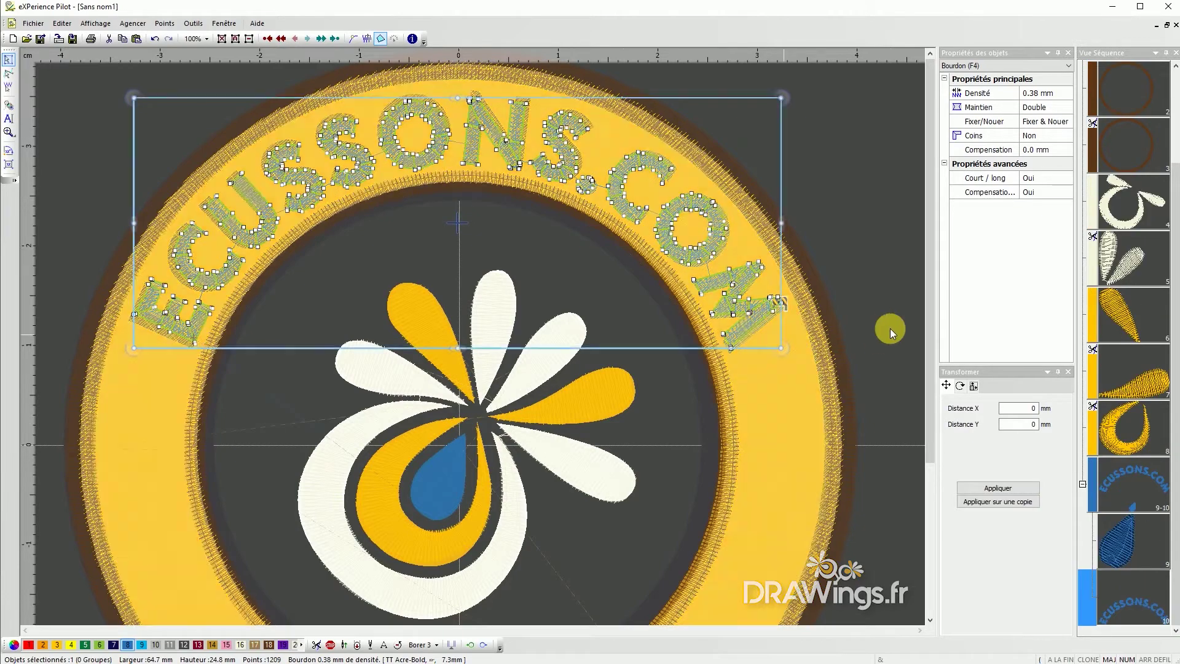
{"action": "left_click", "coordinate": [882, 321]}
Set the ECUSSONS.COM lettering's compensation to 0.2 mm and enlarge it slightly to about 66.2 mm wide
{"action": "scroll", "coordinate": [348, 197], "scroll_direction": "down", "scroll_amount": 1}
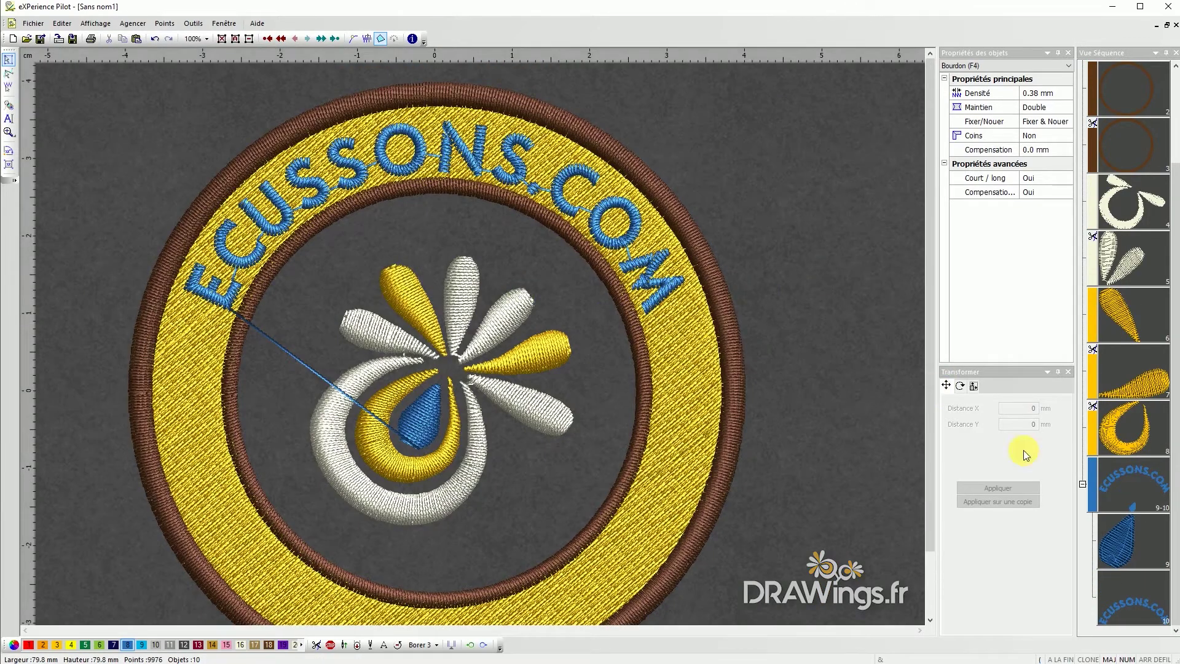
{"action": "left_click", "coordinate": [1140, 599]}
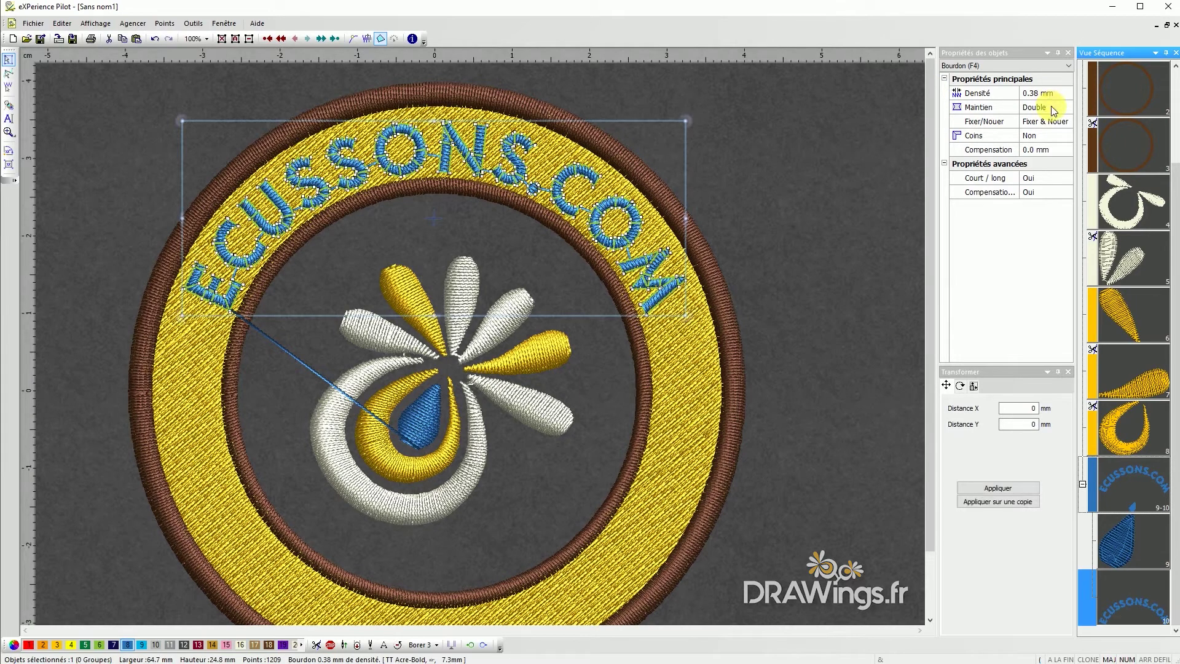
{"action": "left_click", "coordinate": [1043, 151]}
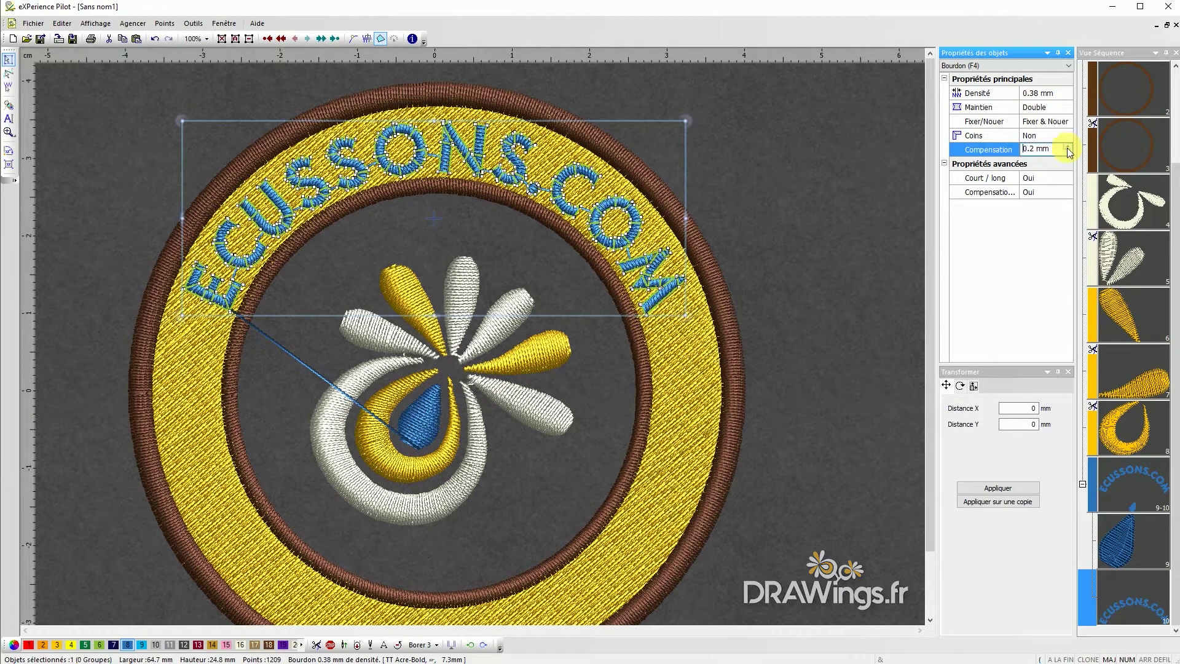
{"action": "left_click", "coordinate": [991, 154]}
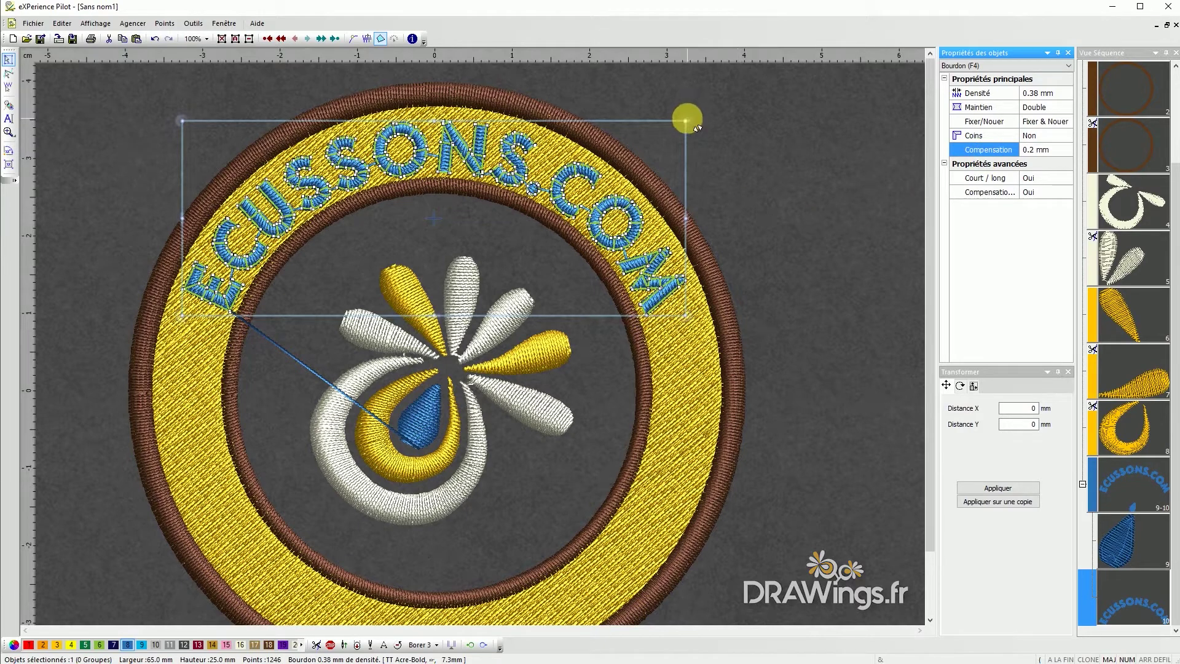
{"action": "left_click_drag", "start_coordinate": [685, 119], "coordinate": [690, 118]}
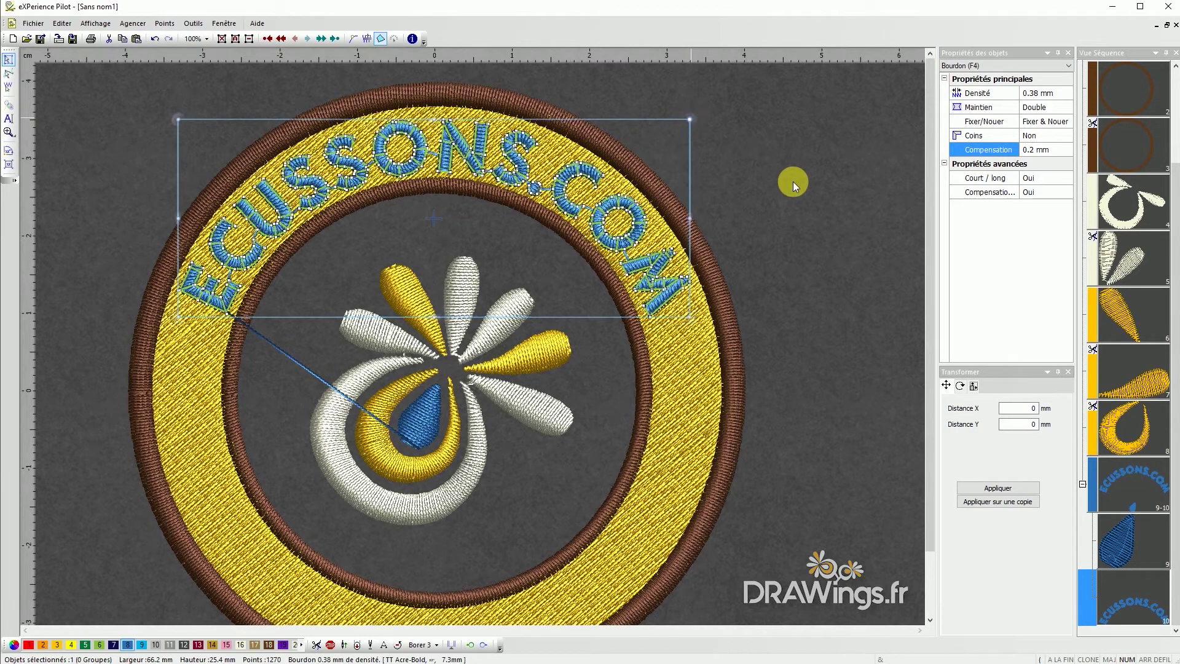
{"action": "left_click", "coordinate": [790, 180]}
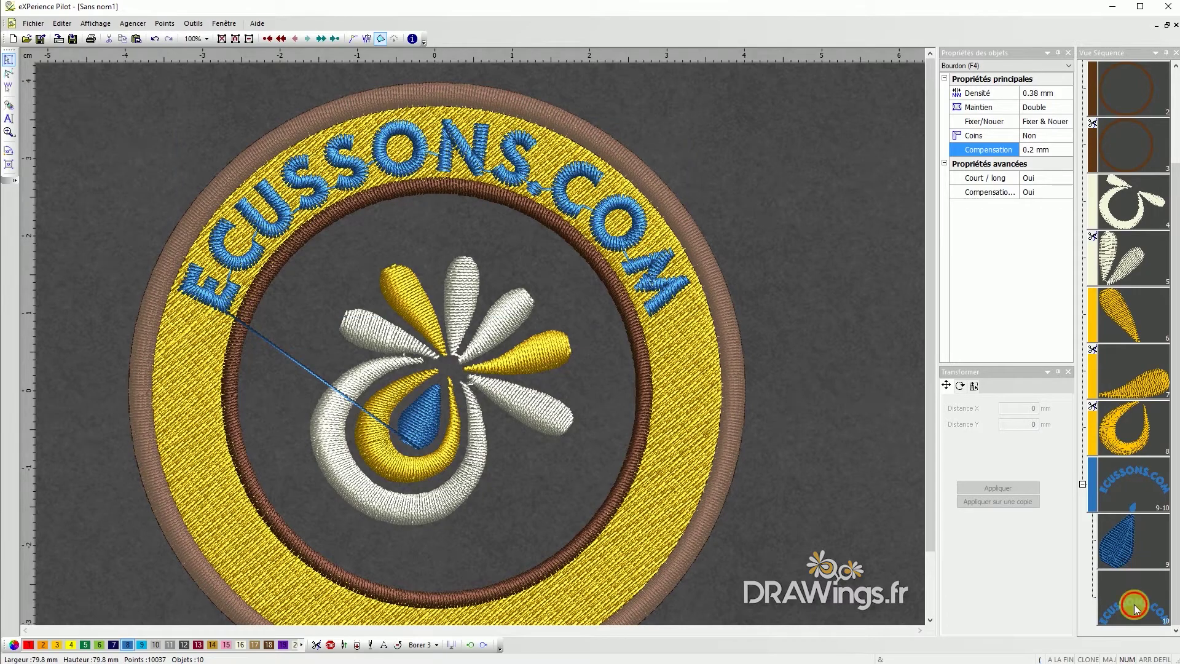
{"action": "left_click", "coordinate": [1134, 608]}
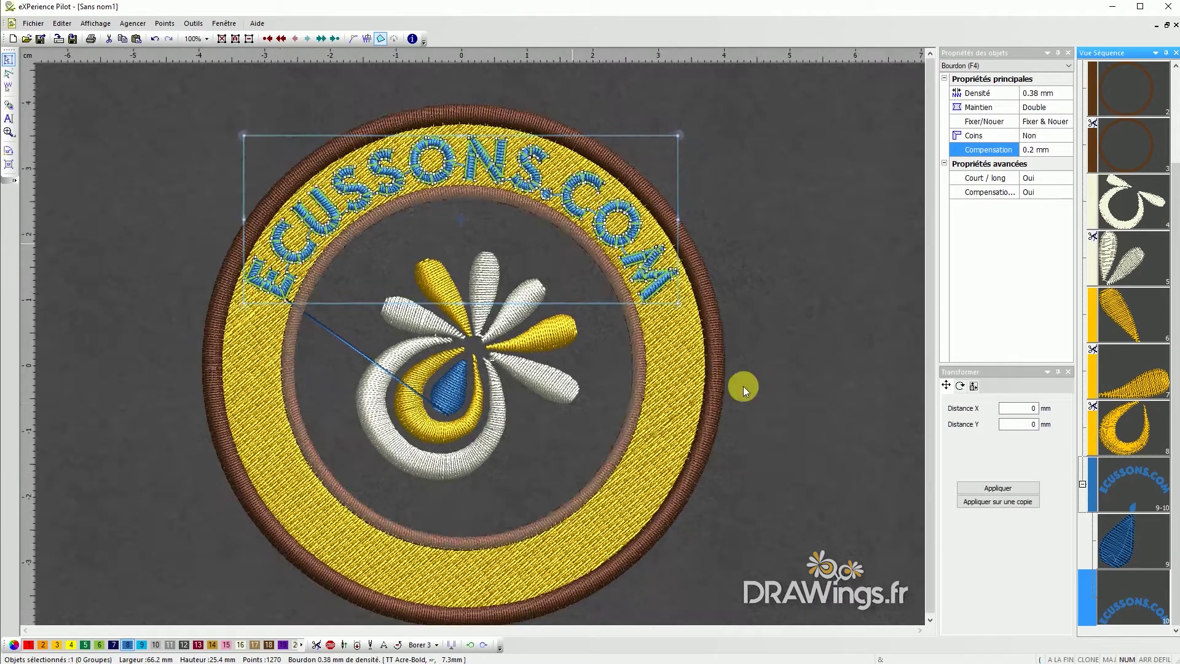
{"action": "left_click", "coordinate": [496, 471]}
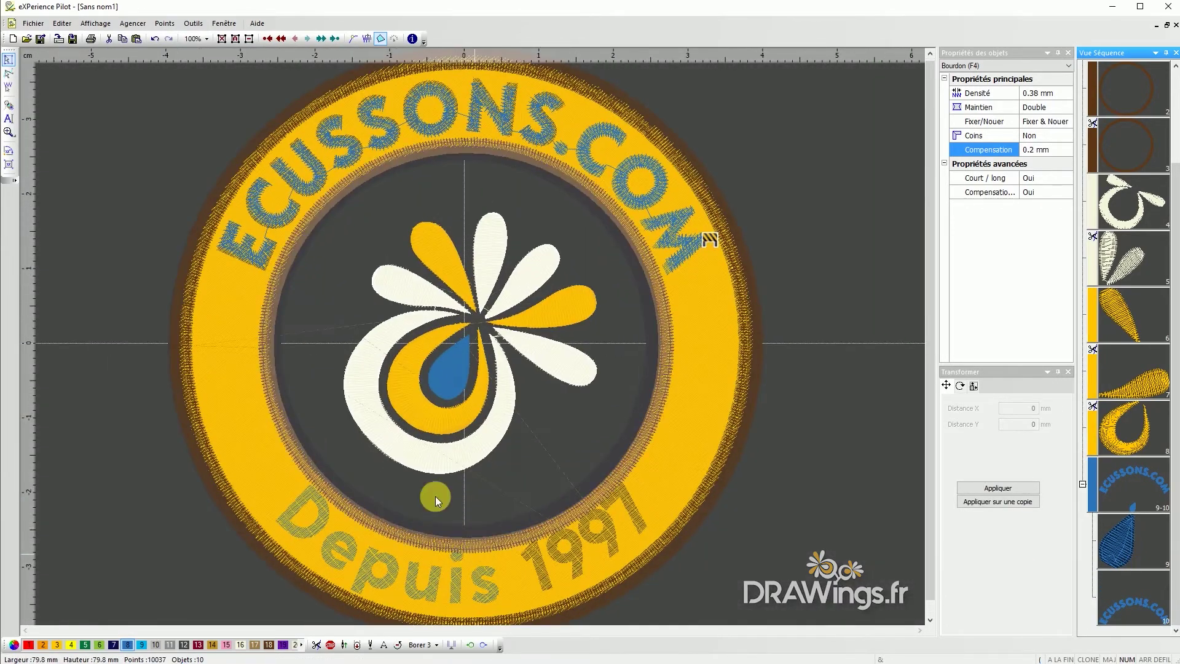
Start a second text object reading Depuis 1997 in the Acre-Bold font
{"action": "scroll", "coordinate": [484, 614], "scroll_direction": "up", "scroll_amount": 2}
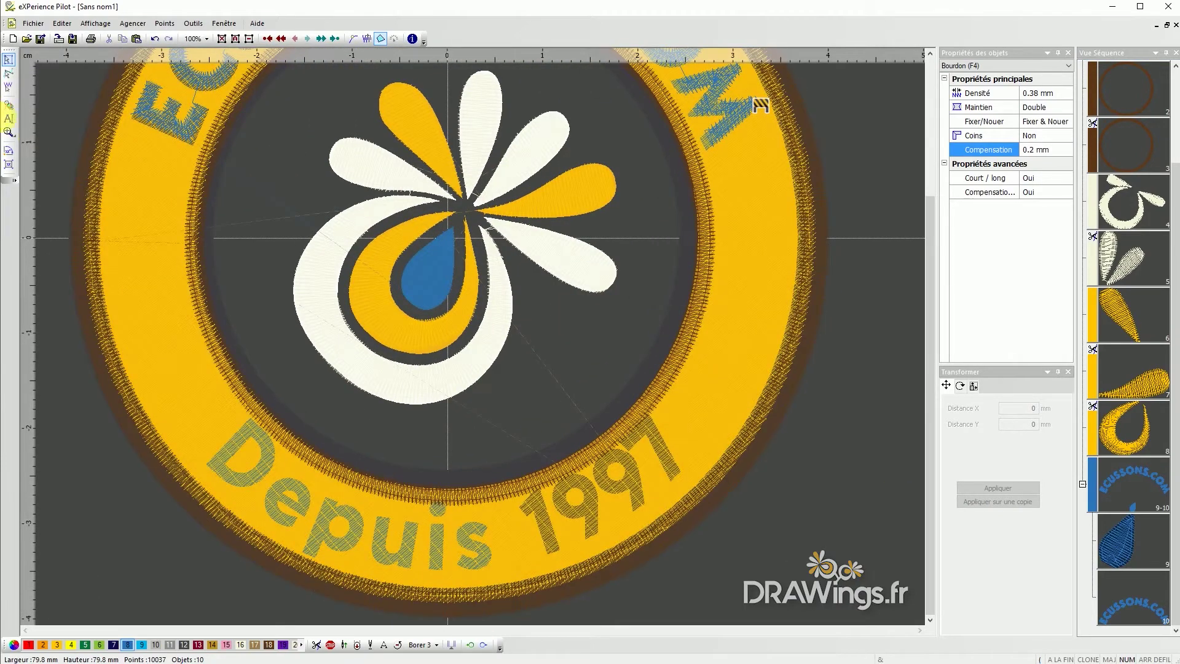
{"action": "left_click", "coordinate": [9, 118]}
{"action": "left_click", "coordinate": [79, 211]}
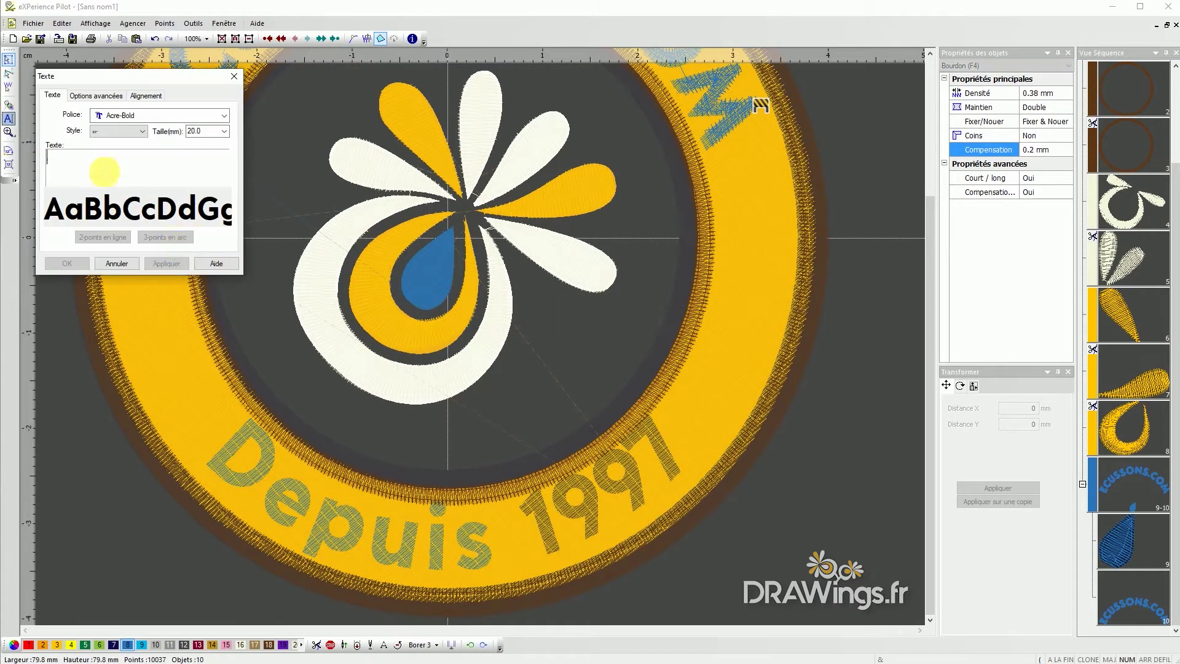
{"action": "type", "text": "Depuis 1997"}
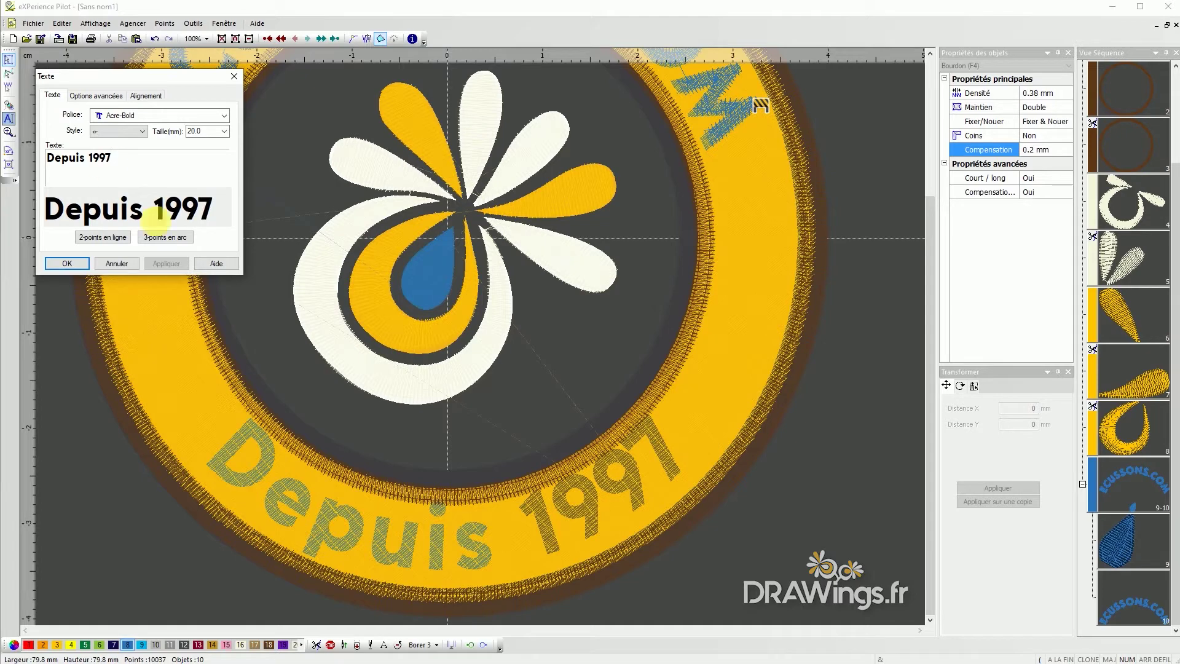
Place the Depuis 1997 text on a three-point arc over the ring's lower lettering, with a height of about 7.6 mm
{"action": "left_click", "coordinate": [175, 239]}
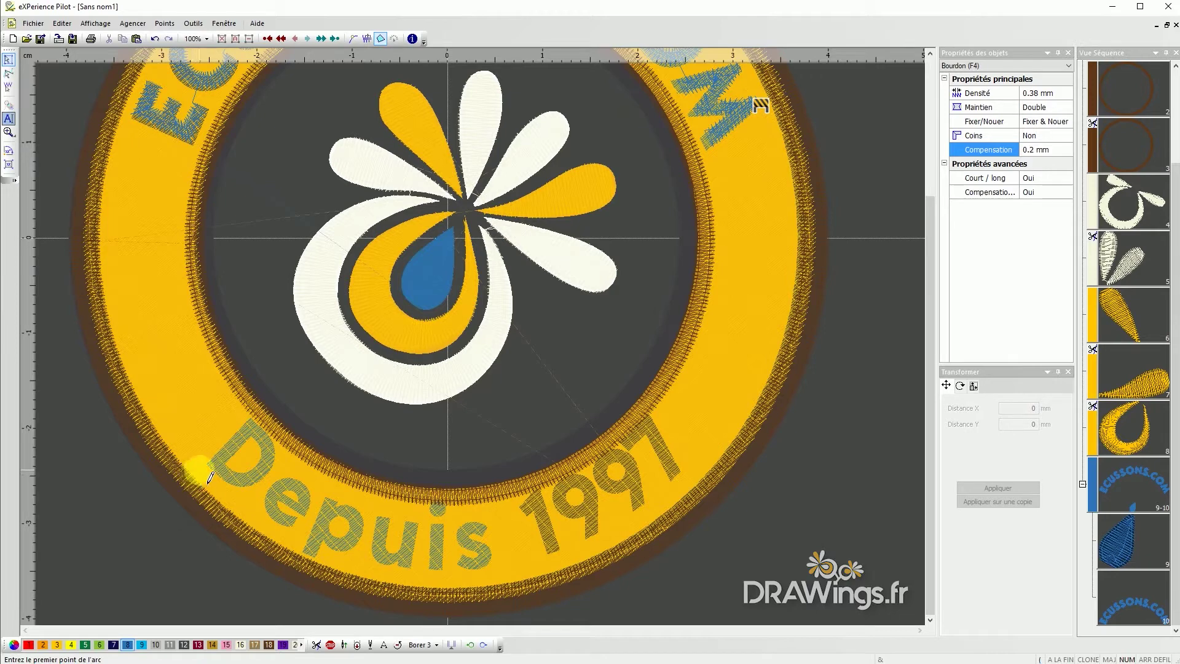
{"action": "left_click", "coordinate": [199, 473]}
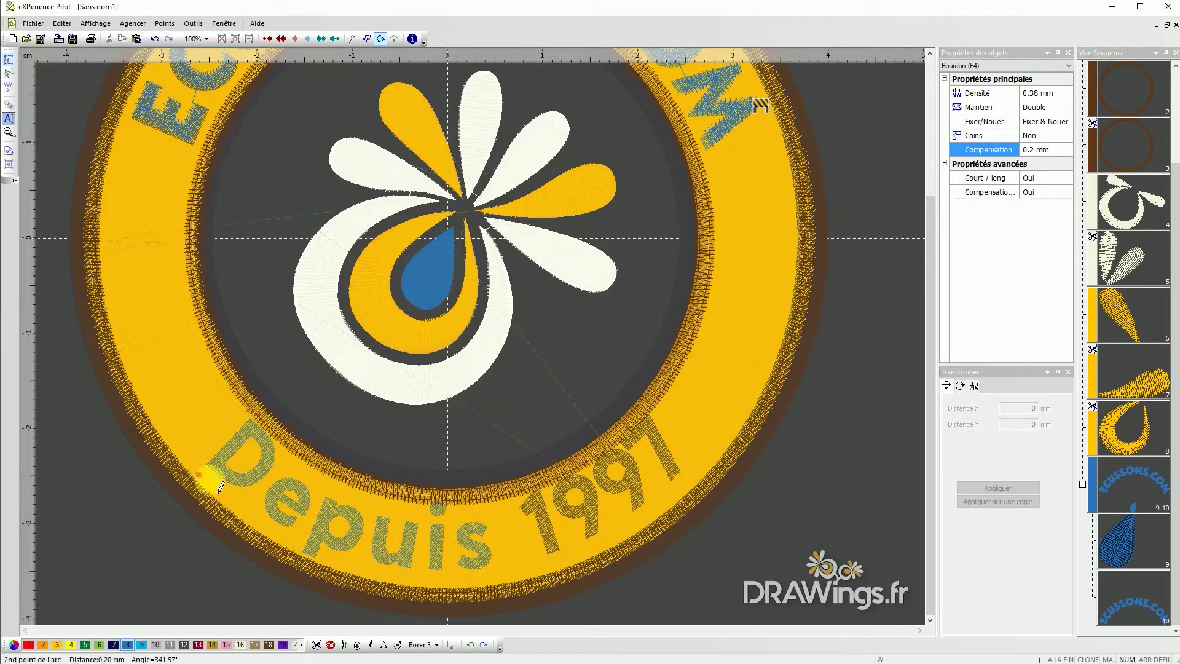
{"action": "left_click", "coordinate": [684, 491]}
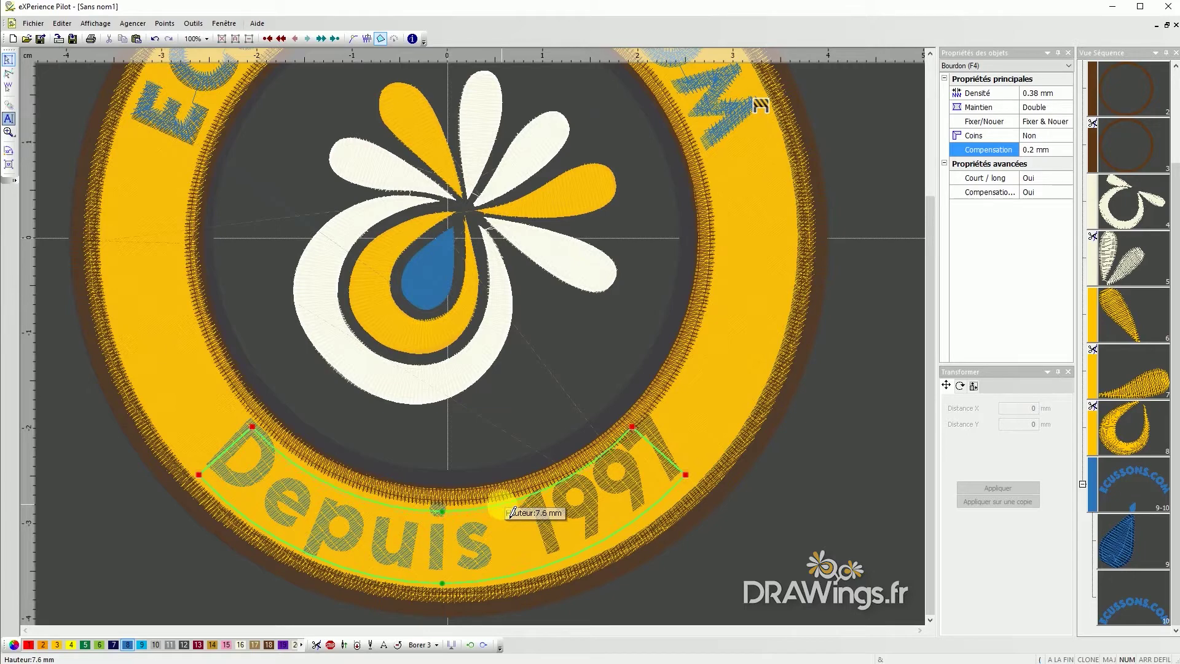
{"action": "left_click", "coordinate": [511, 513]}
{"action": "left_click", "coordinate": [679, 526]}
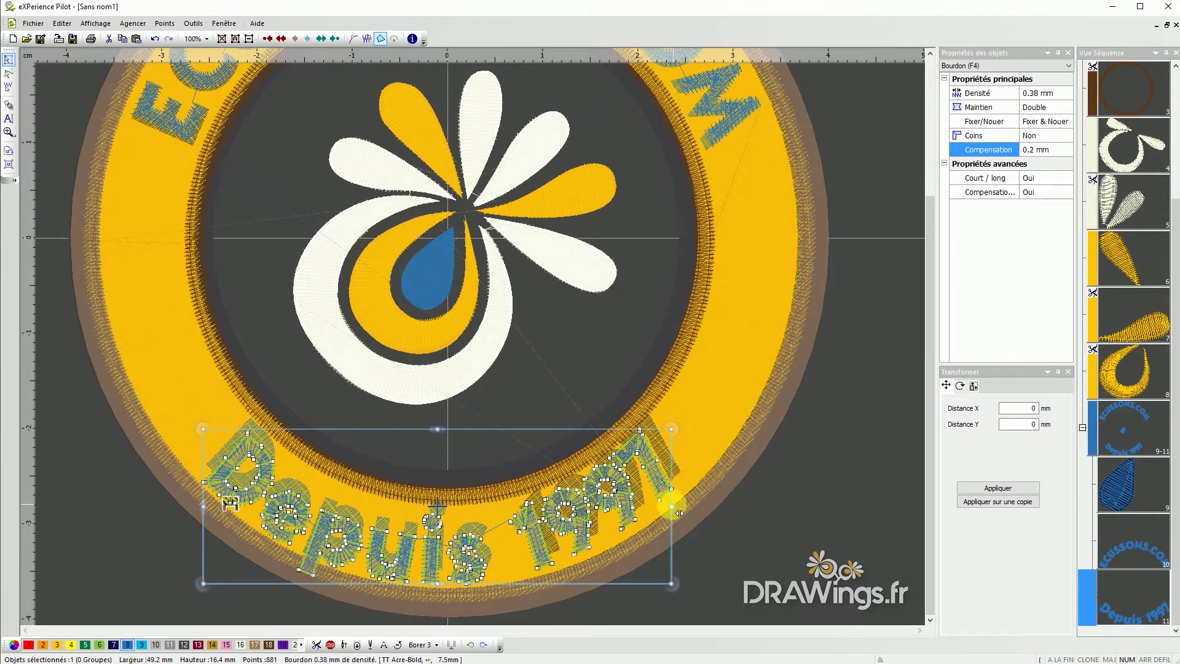
Widen the Depuis 1997 lettering to about 52.2 mm and shift it slightly upward to fit inside the ring
{"action": "left_click_drag", "start_coordinate": [679, 512], "coordinate": [690, 520]}
{"action": "left_click_drag", "start_coordinate": [485, 565], "coordinate": [485, 556]}
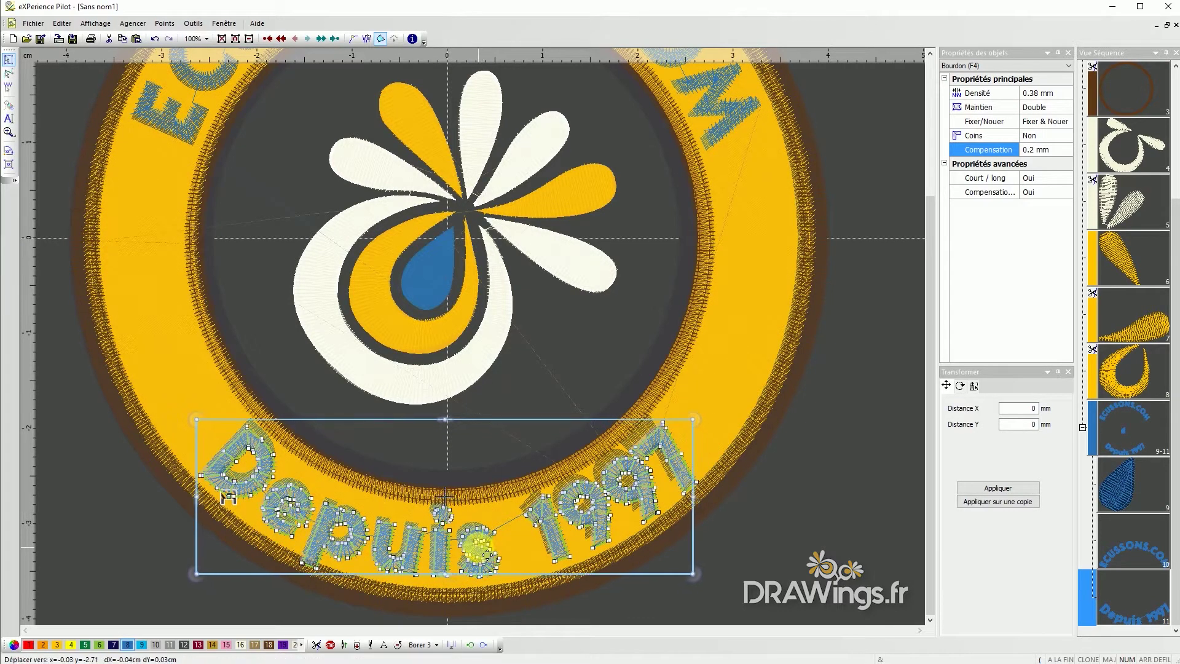
{"action": "scroll", "coordinate": [625, 571], "scroll_direction": "down", "scroll_amount": 2}
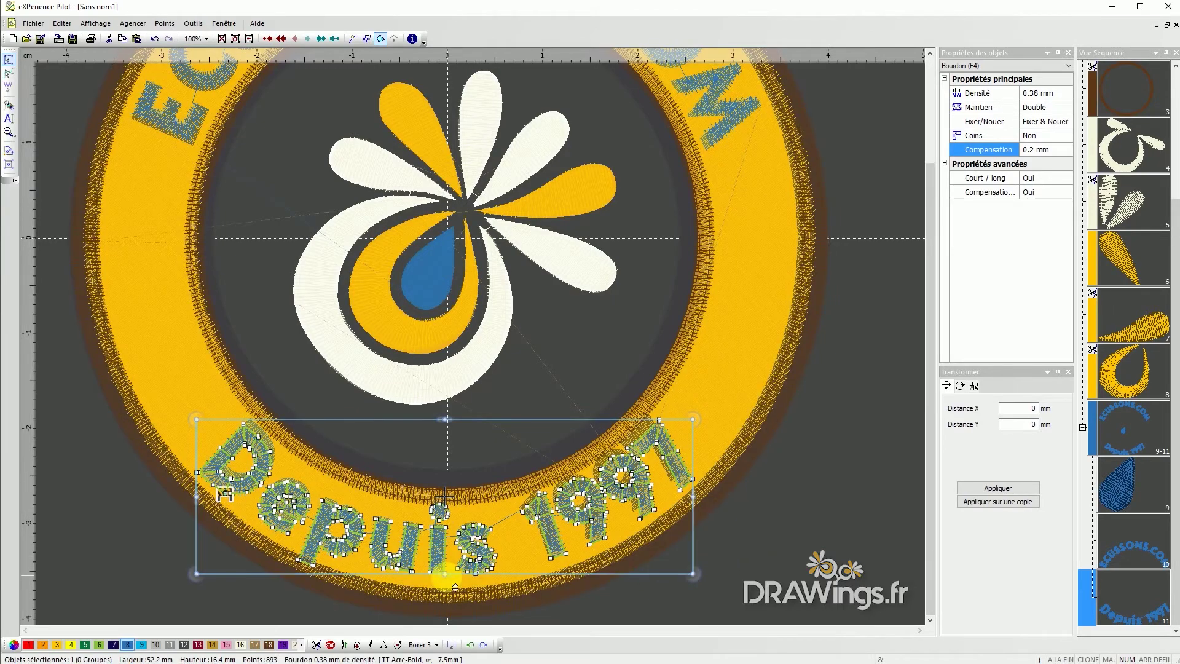
{"action": "left_click", "coordinate": [727, 548]}
{"action": "scroll", "coordinate": [667, 541], "scroll_direction": "down", "scroll_amount": 1}
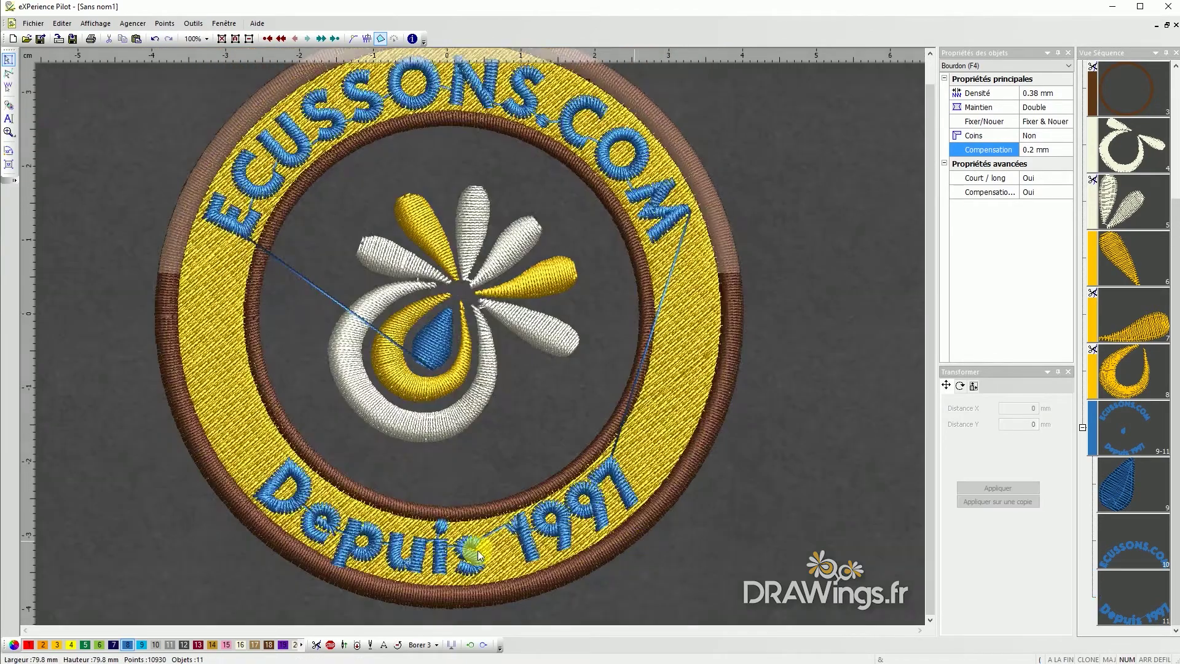
Separate the ECUSSONS.COM lettering into individual letters and add thread trims to them
{"action": "left_click", "coordinate": [1128, 573]}
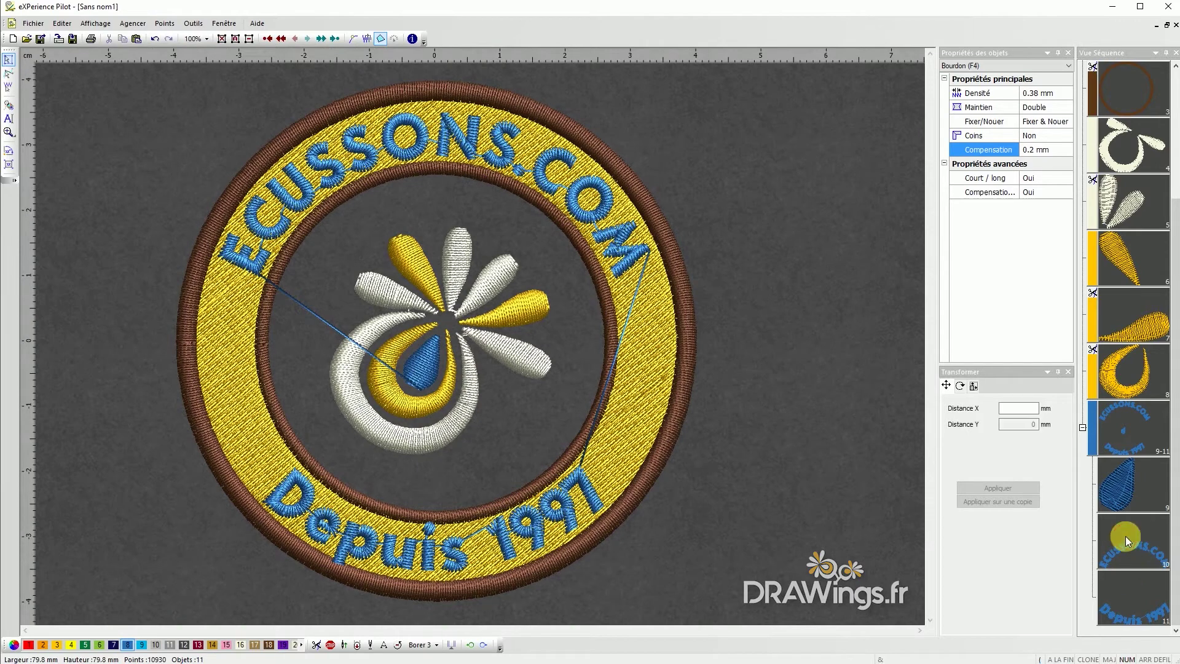
{"action": "right_click", "coordinate": [460, 135]}
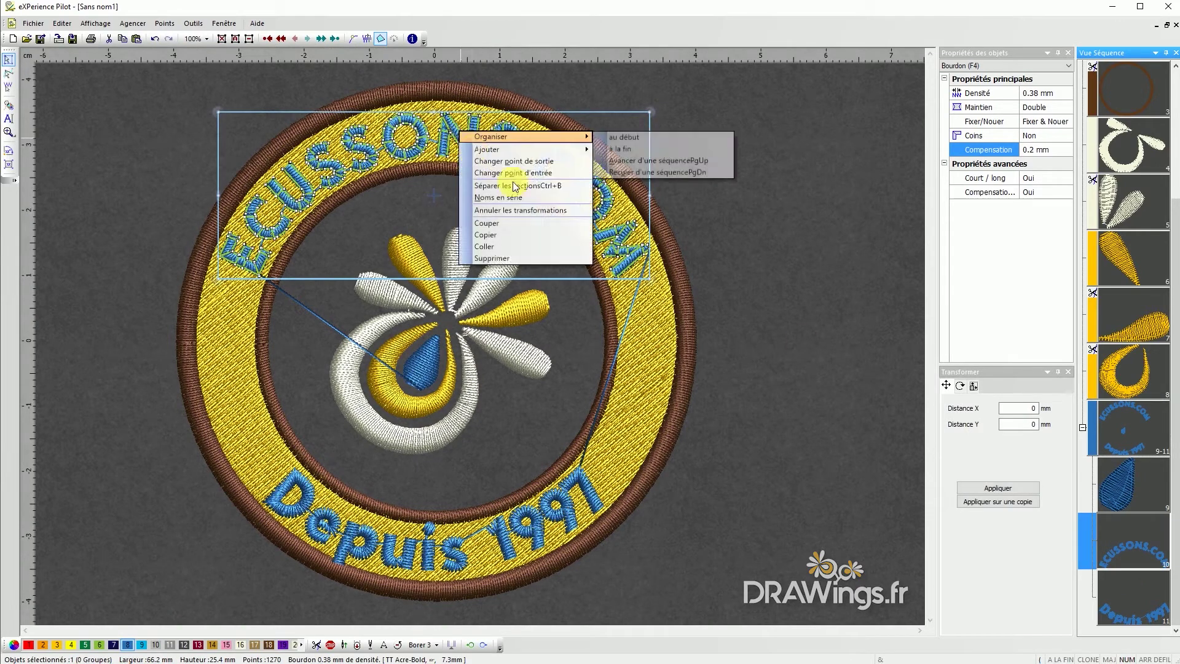
{"action": "left_click", "coordinate": [521, 188]}
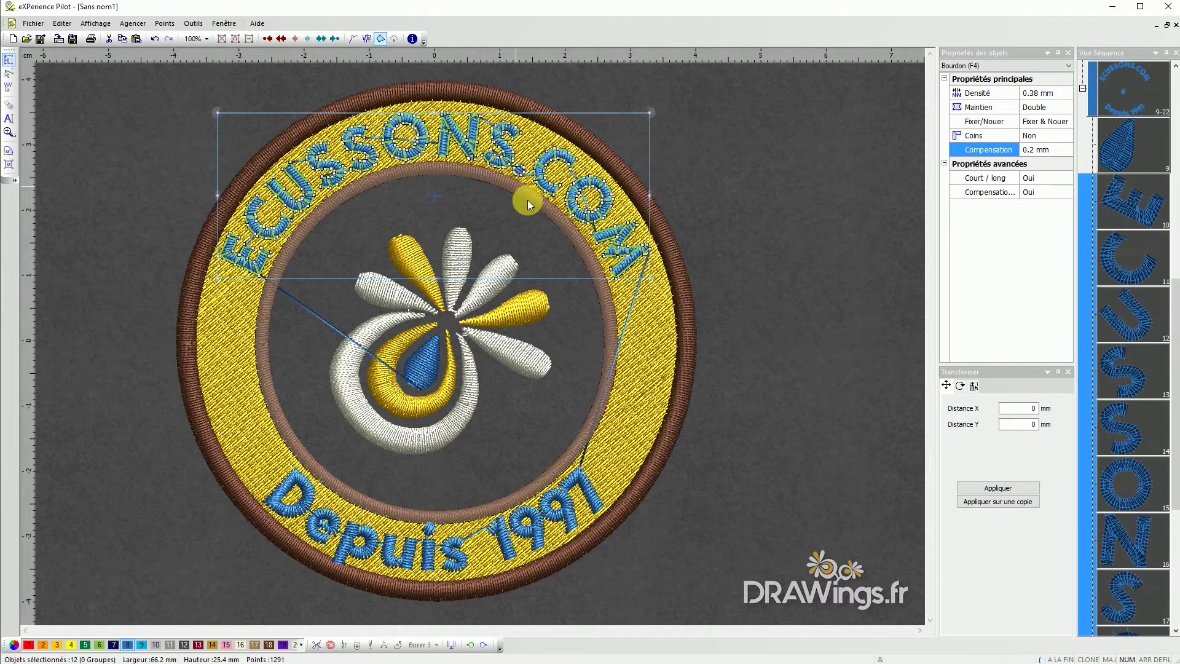
{"action": "left_click", "coordinate": [315, 648]}
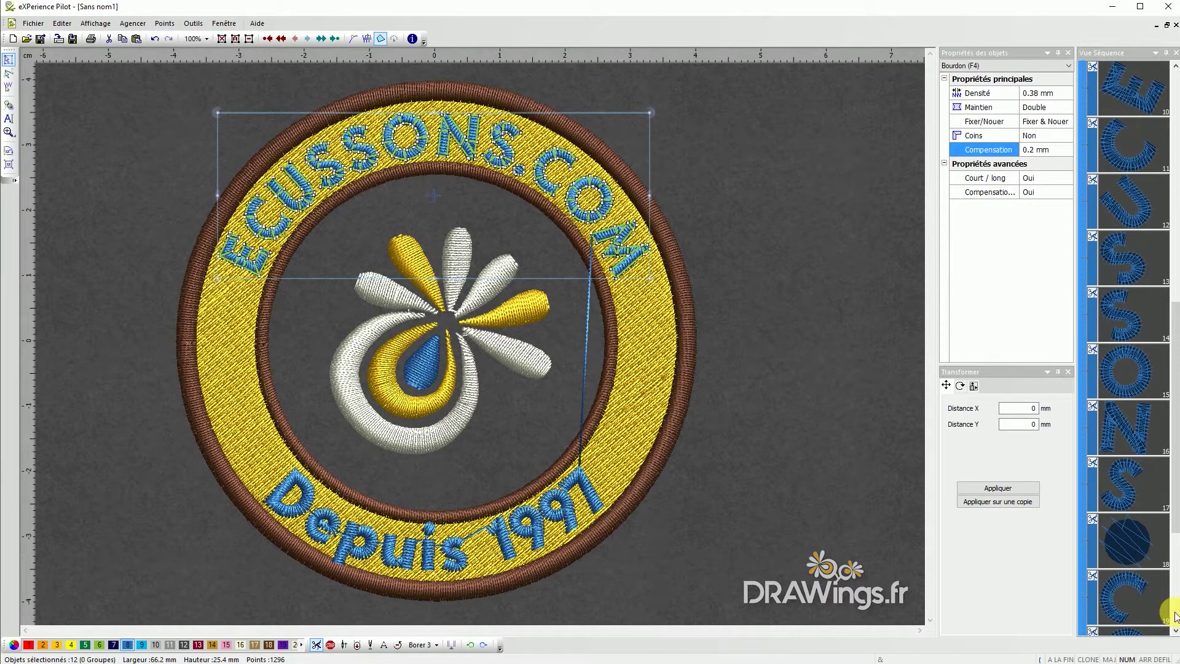
Separate the Depuis 1997 lettering, together with the final M of ECUSSONS.COM, into sections and add thread trims to them
{"action": "scroll", "coordinate": [1143, 596], "scroll_direction": "down", "scroll_amount": 3}
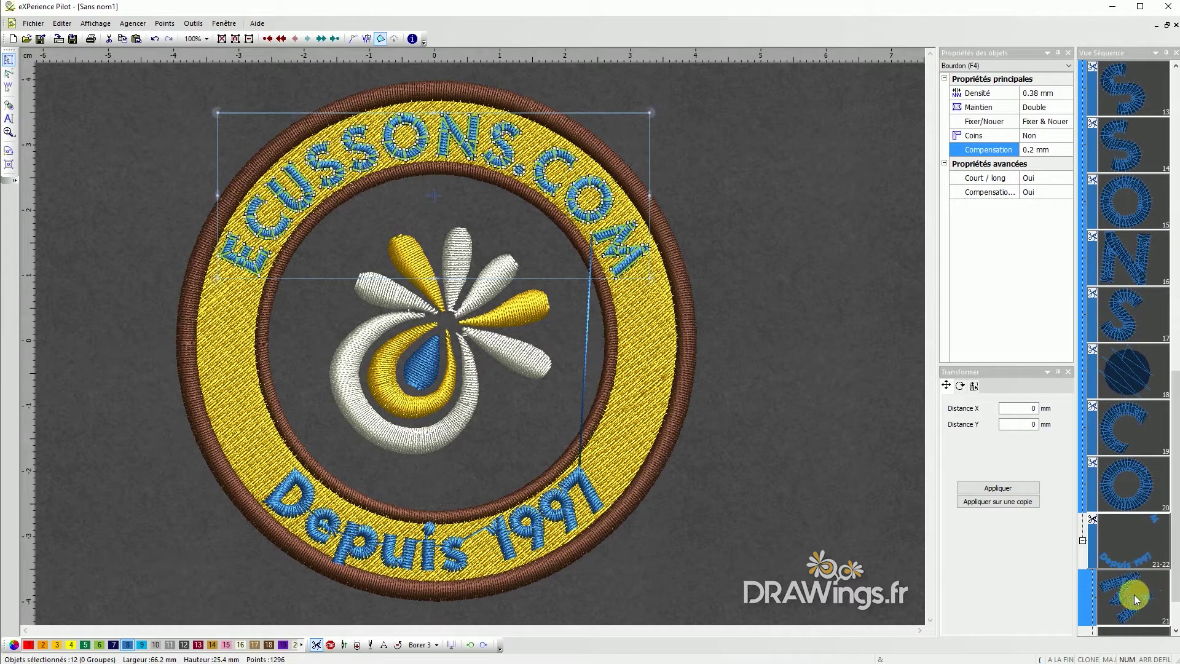
{"action": "left_click", "coordinate": [1132, 550]}
{"action": "right_click", "coordinate": [502, 544]}
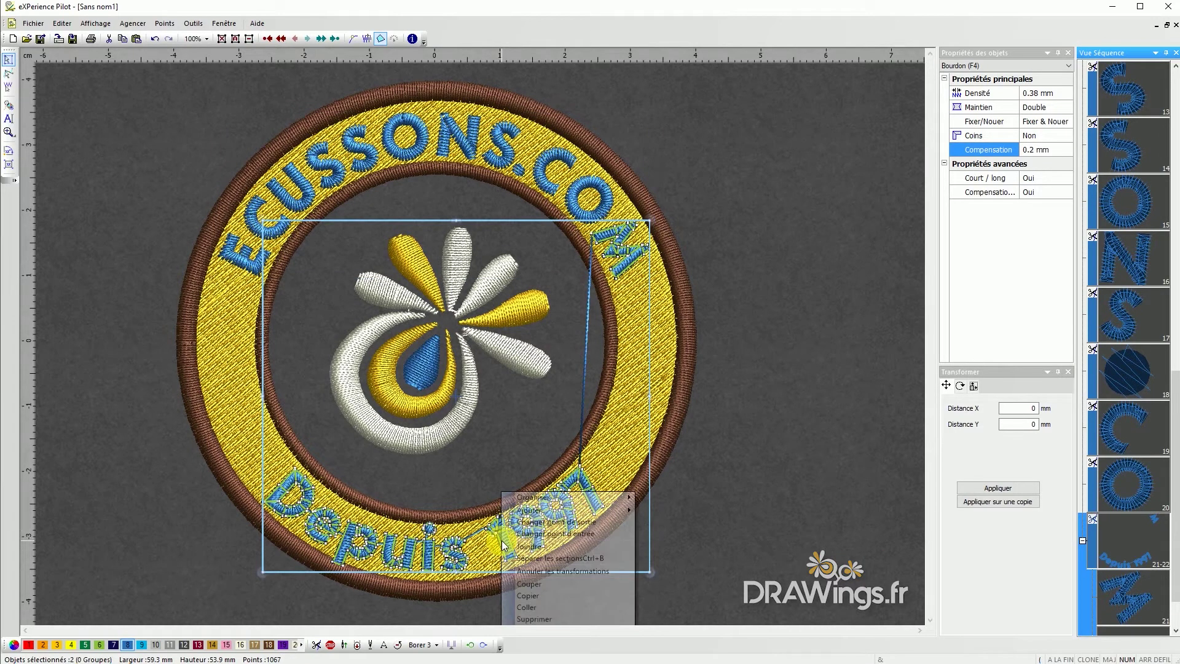
{"action": "left_click", "coordinate": [557, 558]}
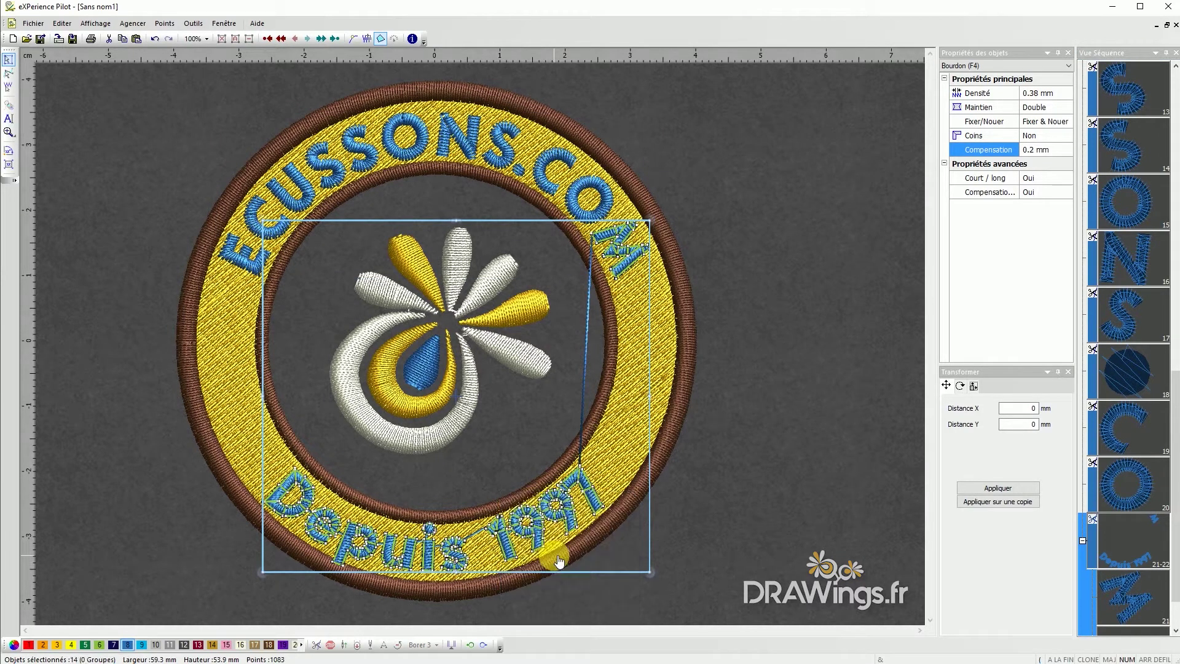
{"action": "left_click", "coordinate": [315, 643]}
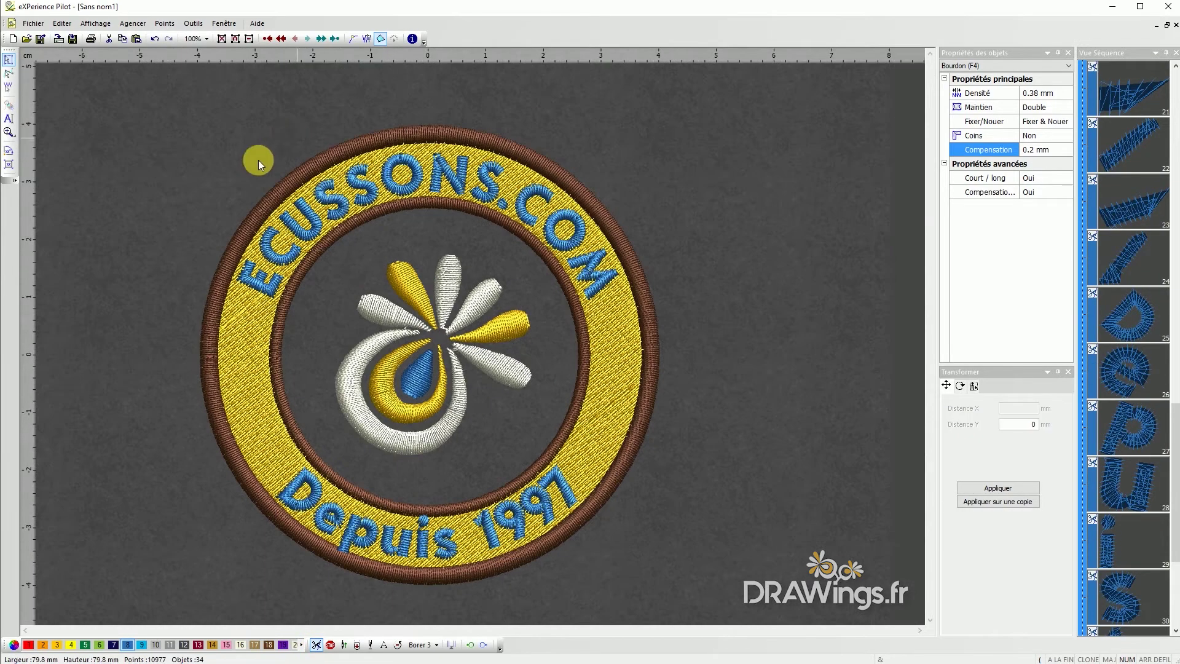
Recolour the ECUSSONS letters and the 1997 digits brown, without changing the .COM and Depuis letters
{"action": "left_click_drag", "start_coordinate": [168, 111], "coordinate": [504, 308]}
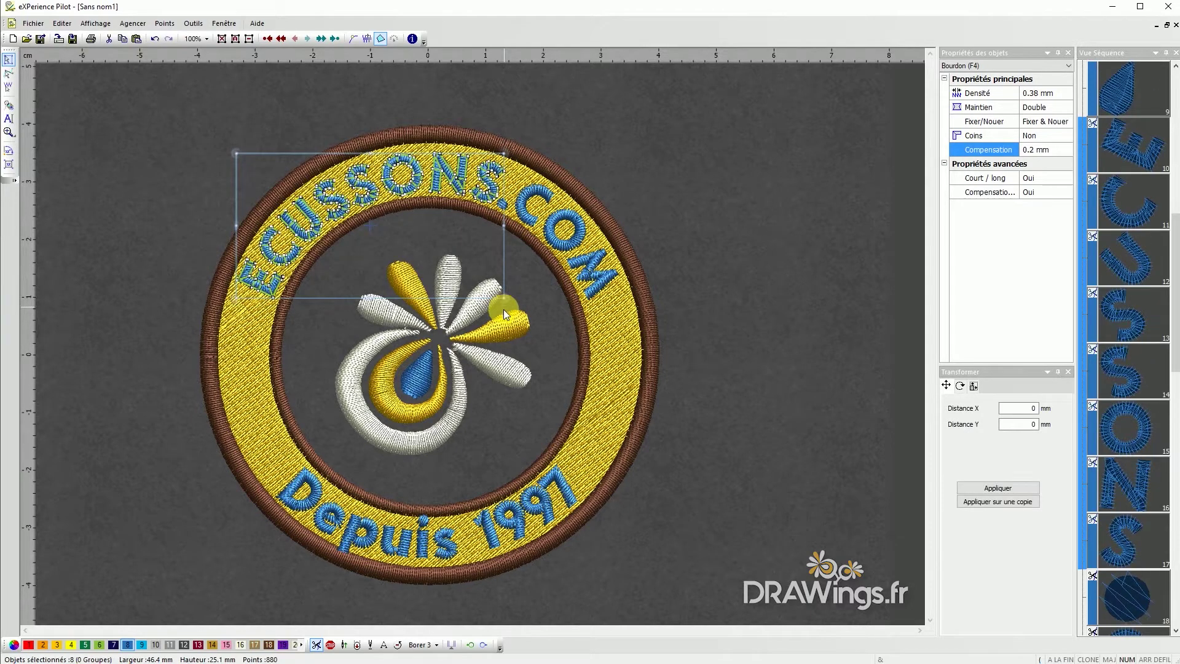
{"action": "left_click", "coordinate": [272, 645]}
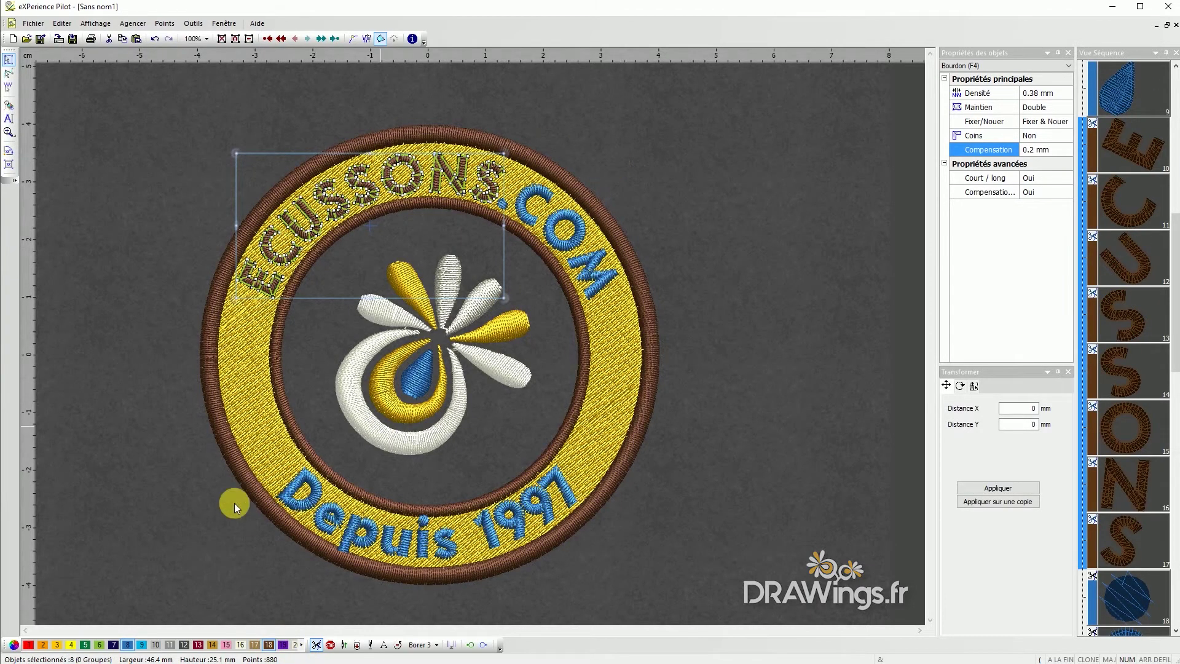
{"action": "left_click_drag", "start_coordinate": [684, 466], "coordinate": [460, 584]}
{"action": "left_click_drag", "start_coordinate": [661, 475], "coordinate": [409, 615]}
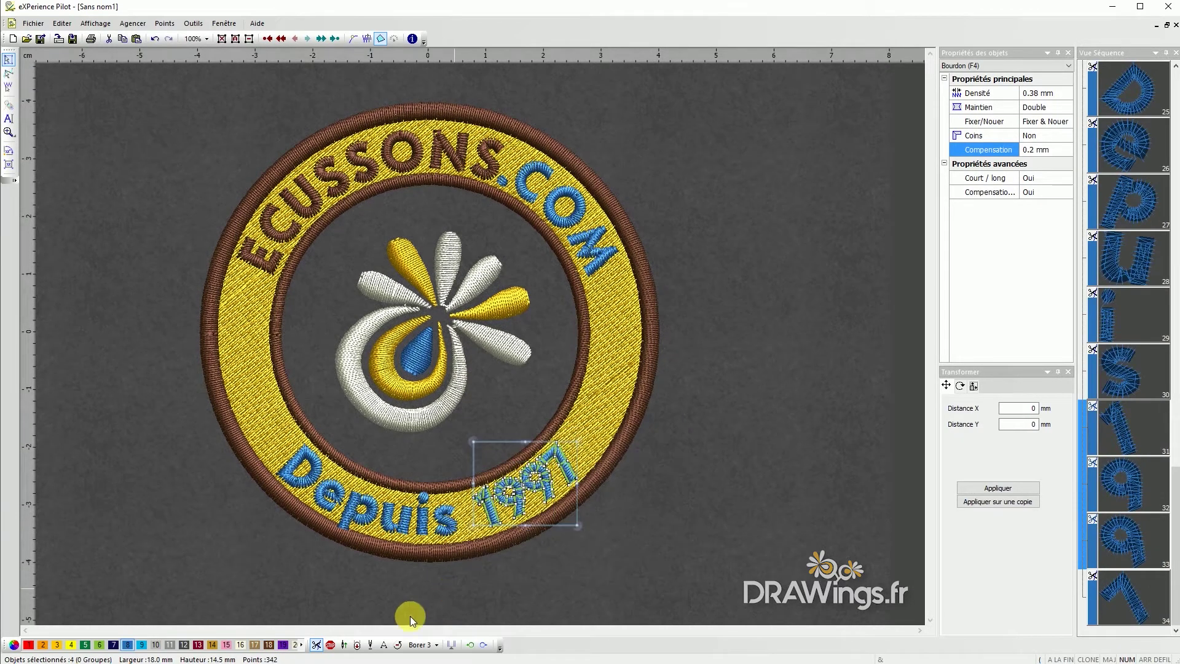
{"action": "left_click", "coordinate": [270, 645]}
{"action": "left_click", "coordinate": [206, 548]}
{"action": "scroll", "coordinate": [672, 513], "scroll_direction": "down", "scroll_amount": 2}
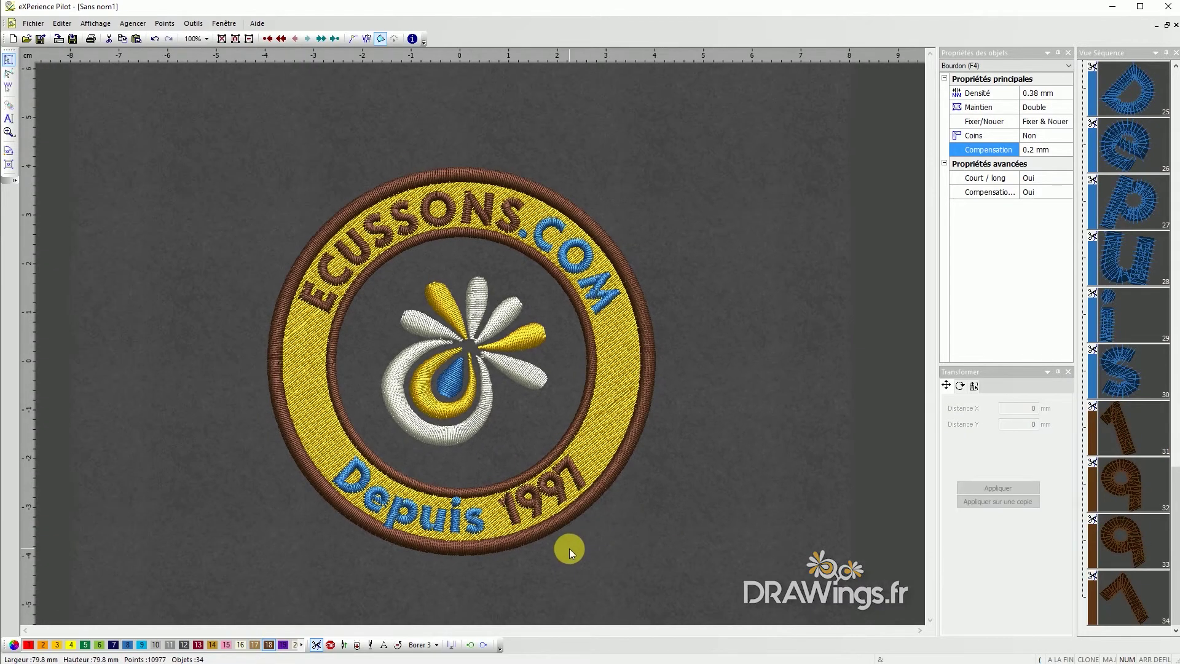
Review the stitch sequence from its start, check the yellow ring fill, and switch between the stitch display modes
{"action": "key", "text": "t"}
{"action": "scroll", "coordinate": [506, 394], "scroll_direction": "up", "scroll_amount": 1}
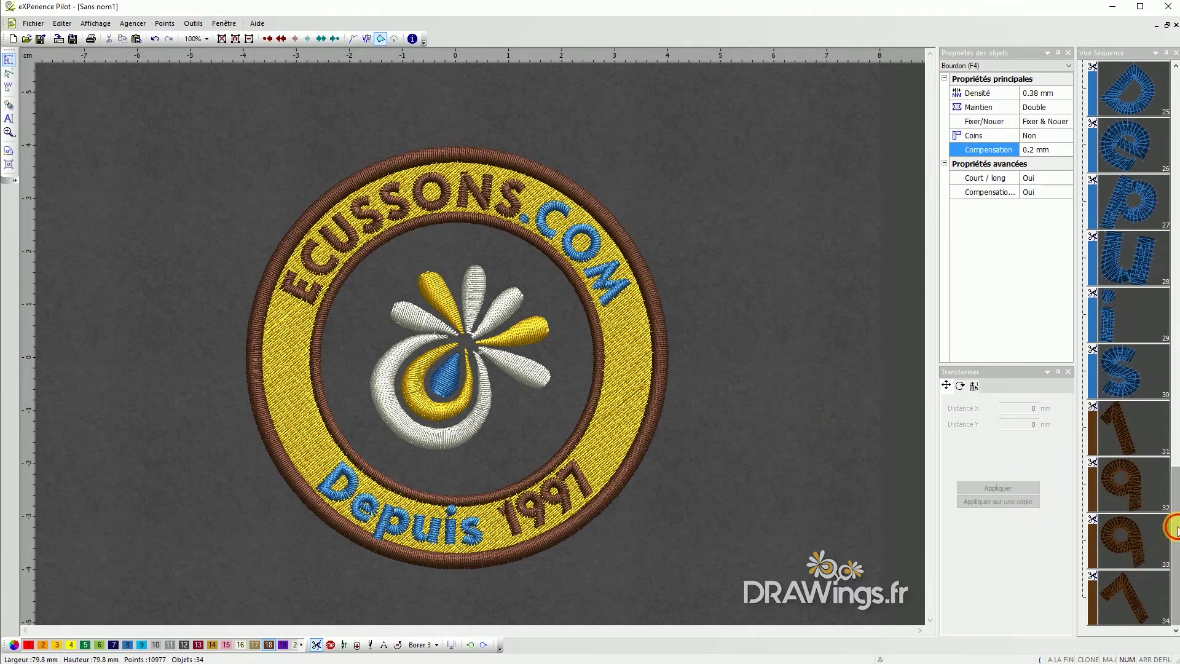
{"action": "left_click_drag", "start_coordinate": [1173, 528], "coordinate": [1172, 126]}
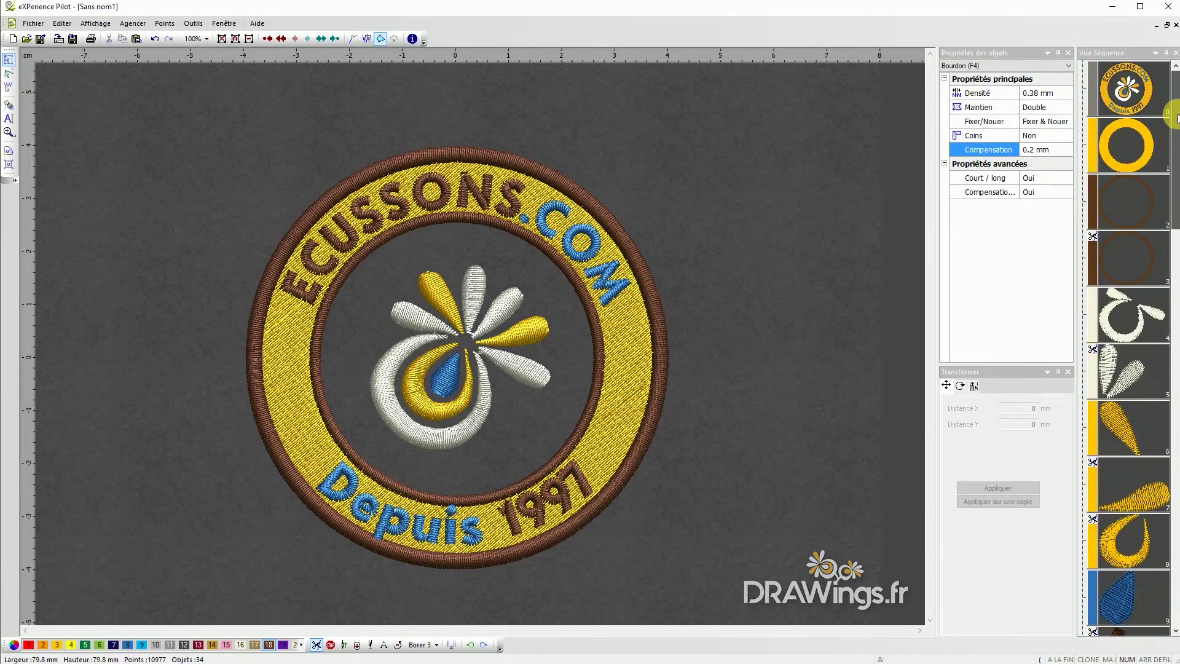
{"action": "left_click", "coordinate": [1122, 163]}
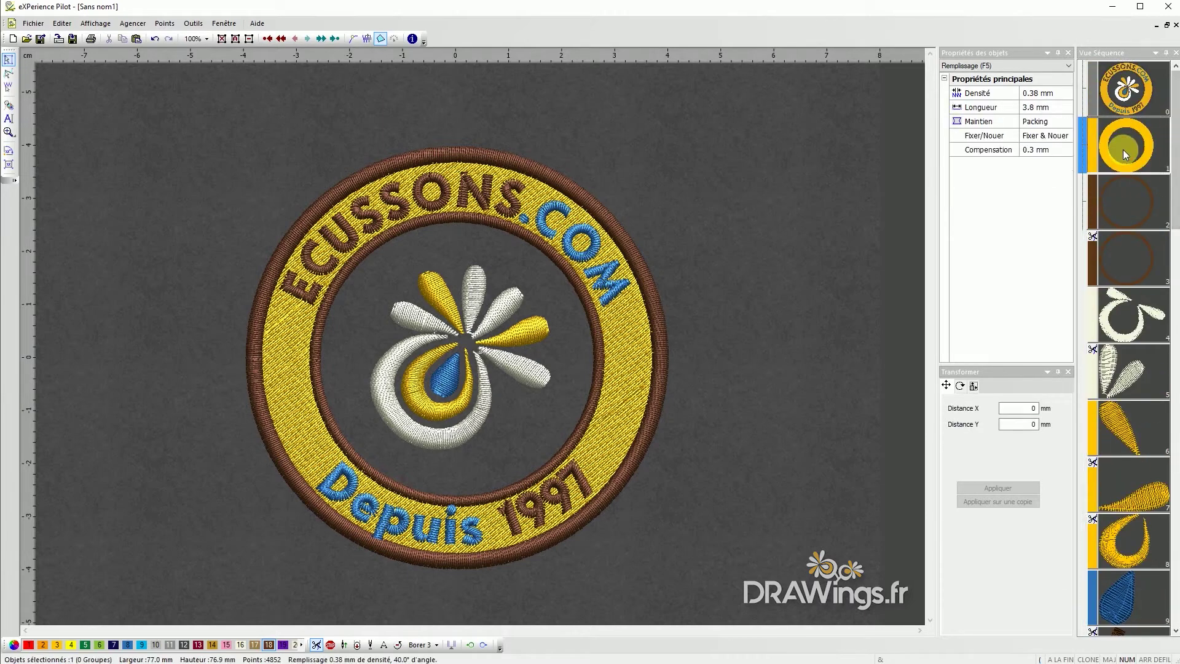
{"action": "left_click", "coordinate": [369, 39]}
{"action": "left_click", "coordinate": [382, 40]}
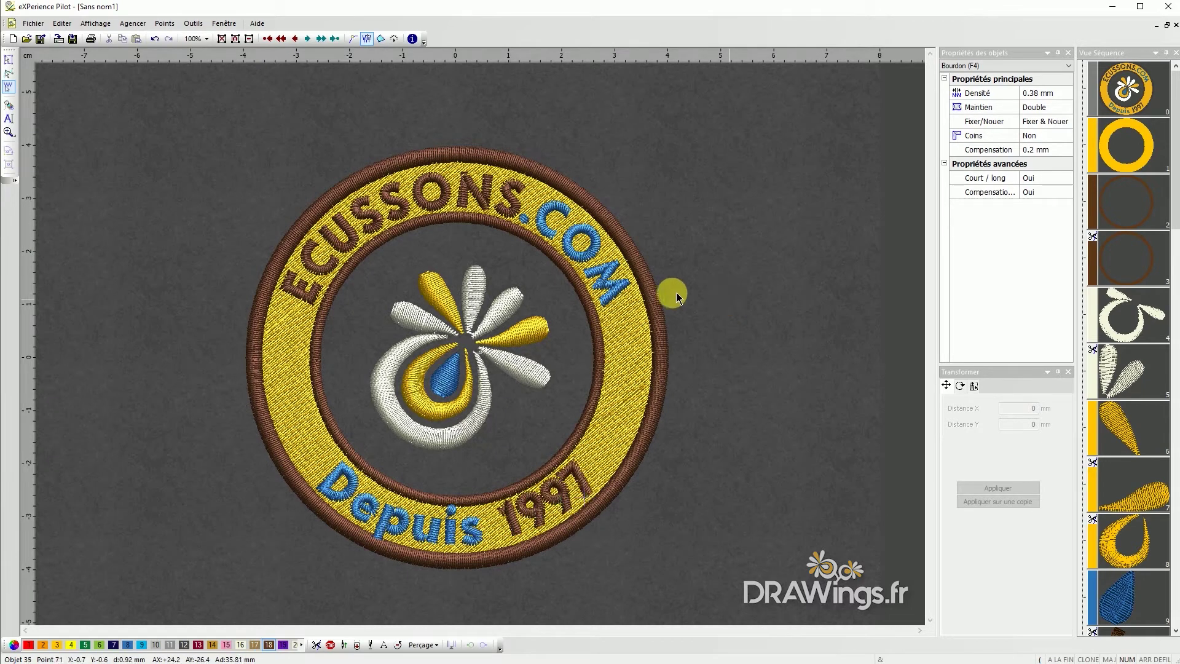
{"action": "left_click", "coordinate": [17, 61]}
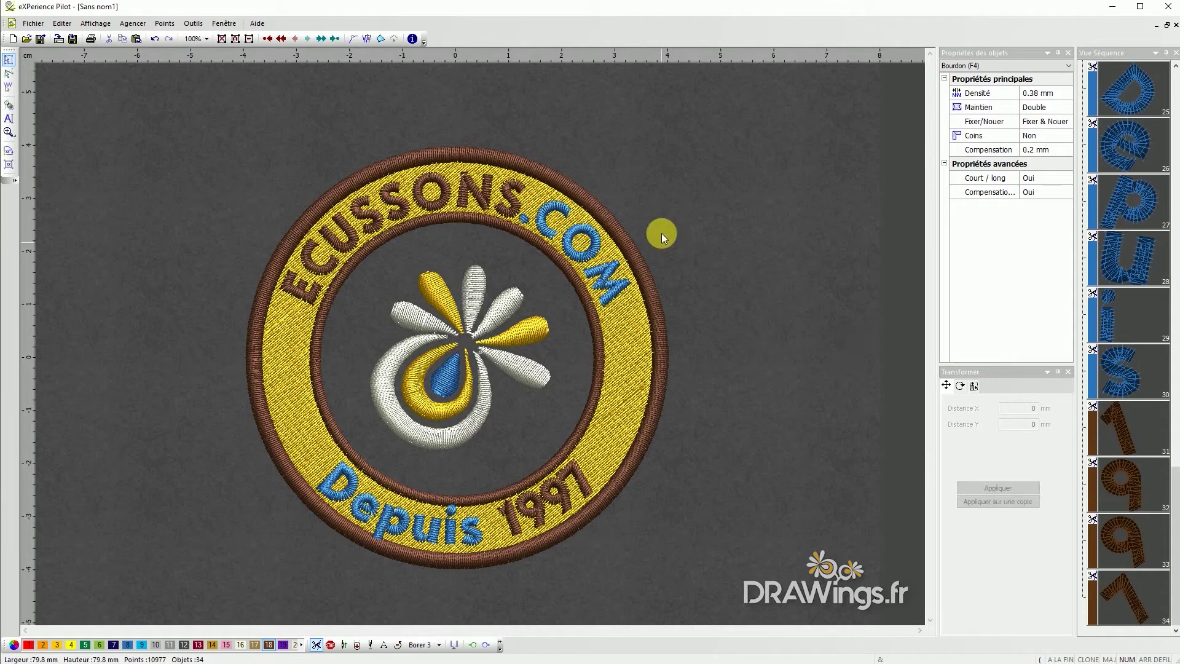
Remove the thread trims from sections 22 to 24 of the final M in .COM, leaving the trim on section 21
{"action": "left_click_drag", "start_coordinate": [661, 234], "coordinate": [569, 328]}
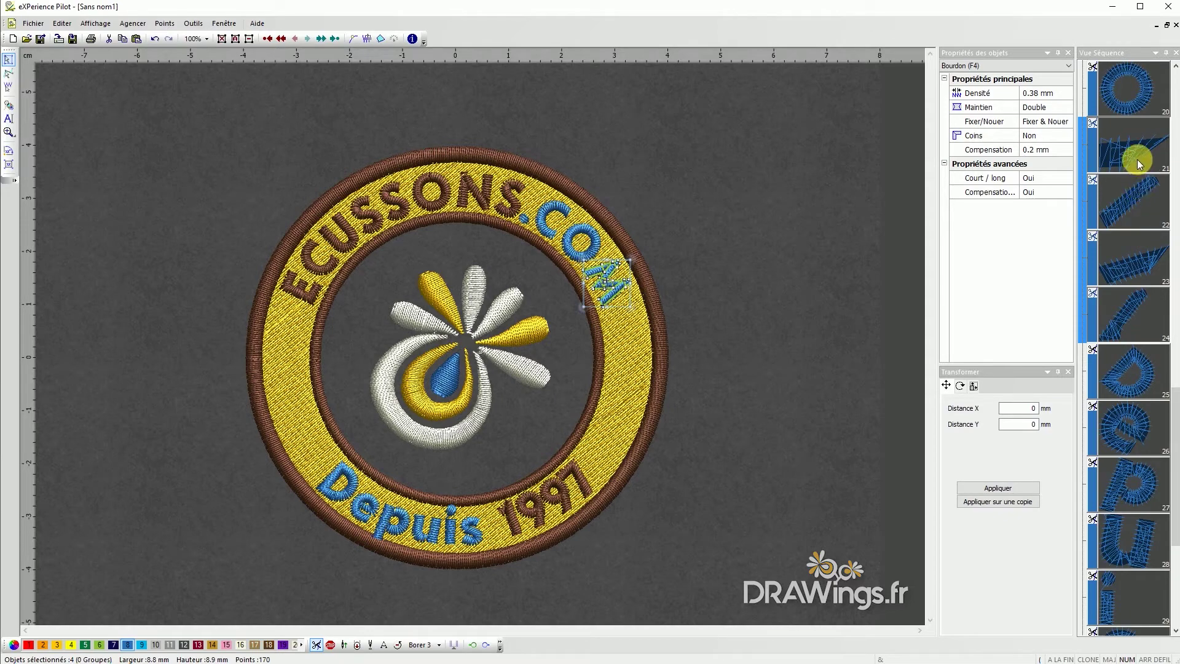
{"action": "scroll", "coordinate": [606, 274], "scroll_direction": "up", "scroll_amount": 2}
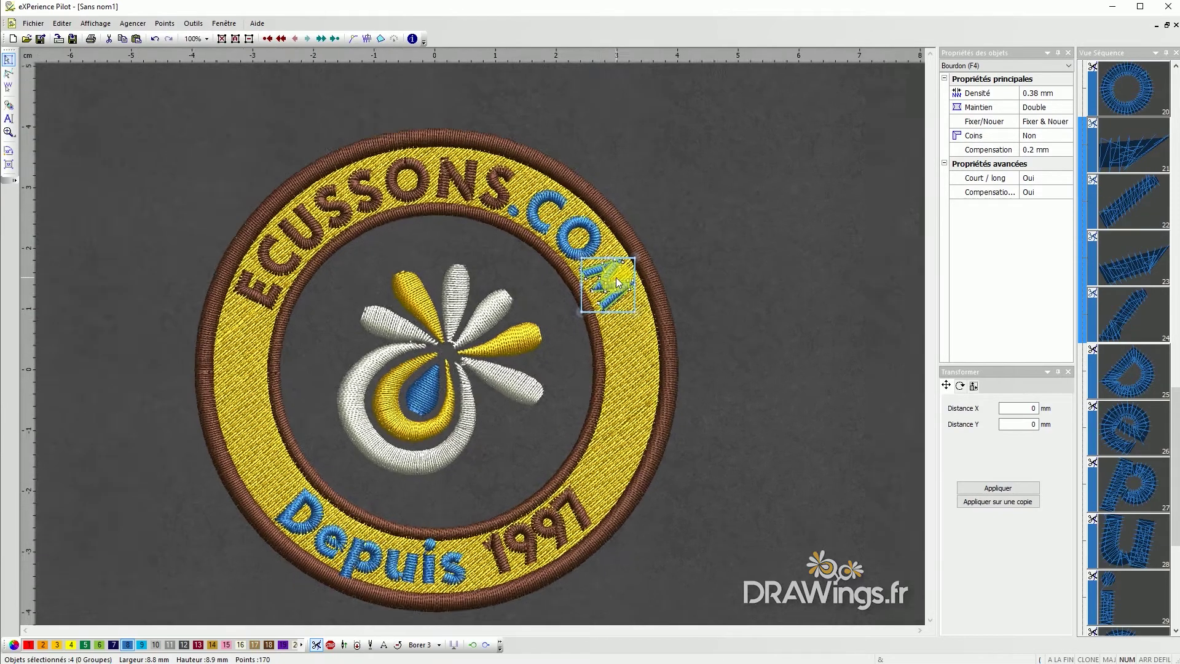
{"action": "left_click", "coordinate": [1138, 190]}
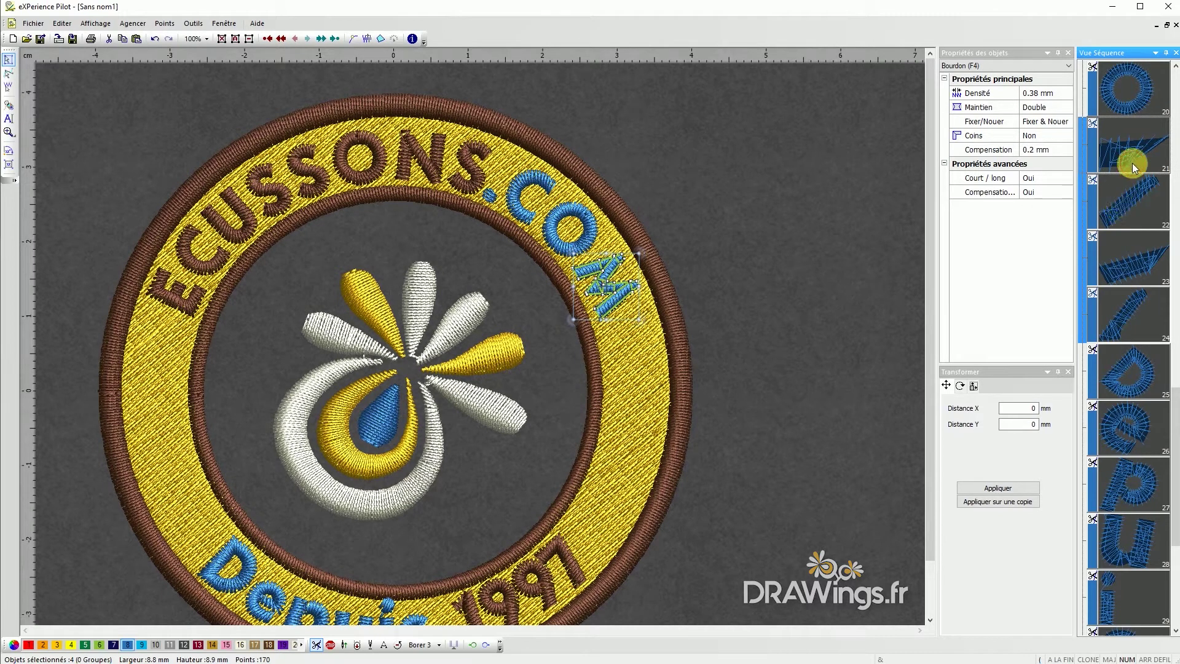
{"action": "left_click", "coordinate": [1121, 87]}
{"action": "left_click", "coordinate": [1122, 148]}
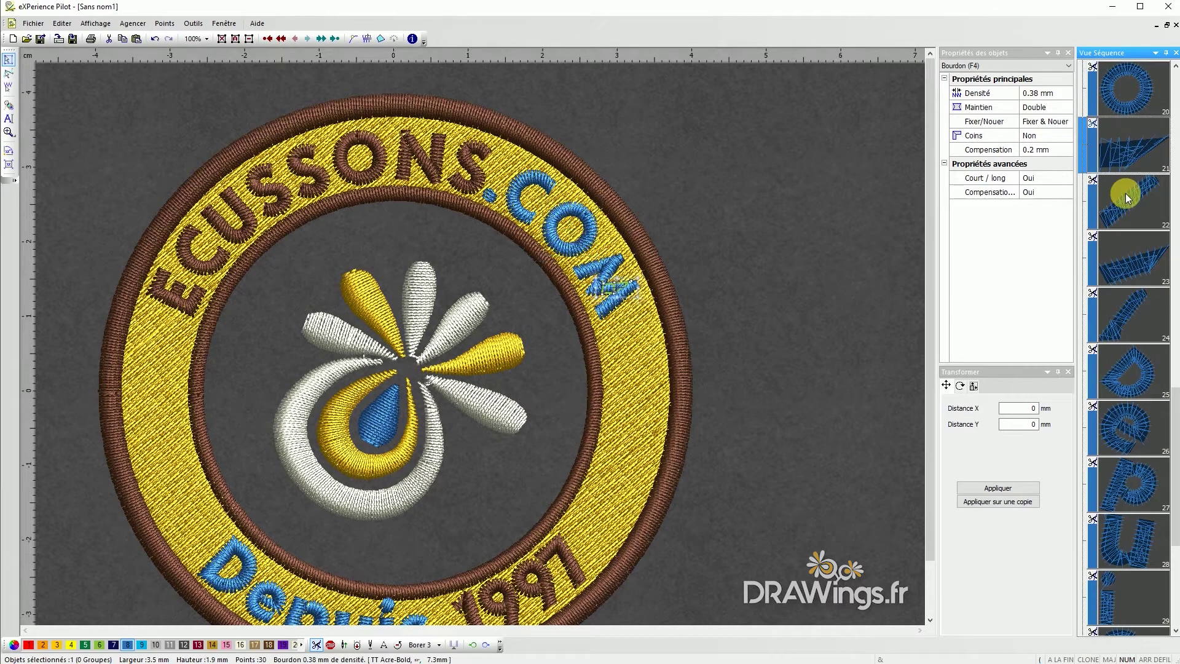
{"action": "left_click", "coordinate": [1126, 193]}
{"action": "left_click", "coordinate": [1136, 322], "text": "shift"}
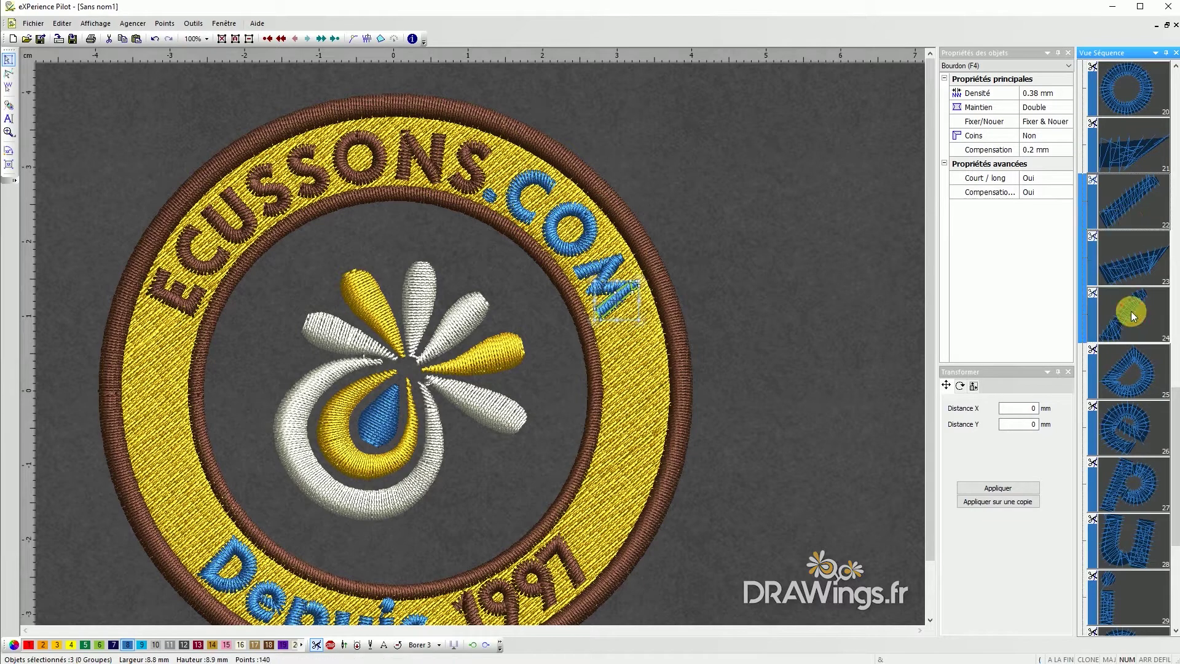
{"action": "left_click", "coordinate": [315, 644]}
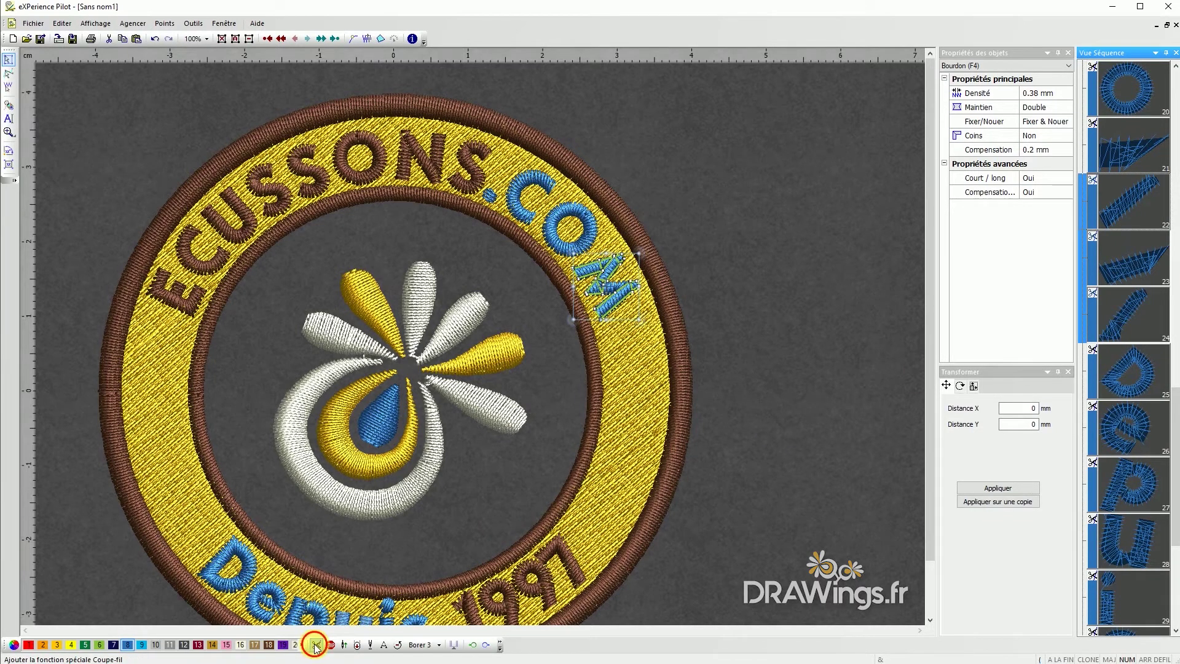
{"action": "left_click", "coordinate": [824, 448]}
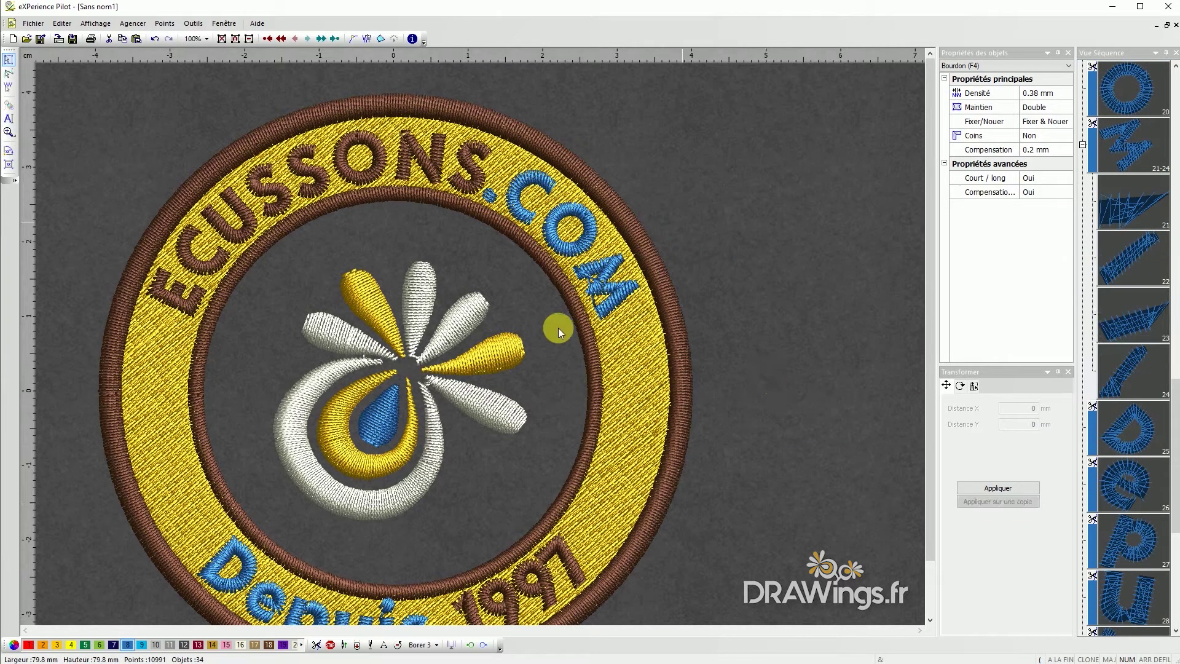
Examine the connecting stitches and the stitching order of the M's four sections up close
{"action": "left_click_drag", "start_coordinate": [557, 327], "coordinate": [555, 331]}
{"action": "scroll", "coordinate": [606, 266], "scroll_direction": "up", "scroll_amount": 2}
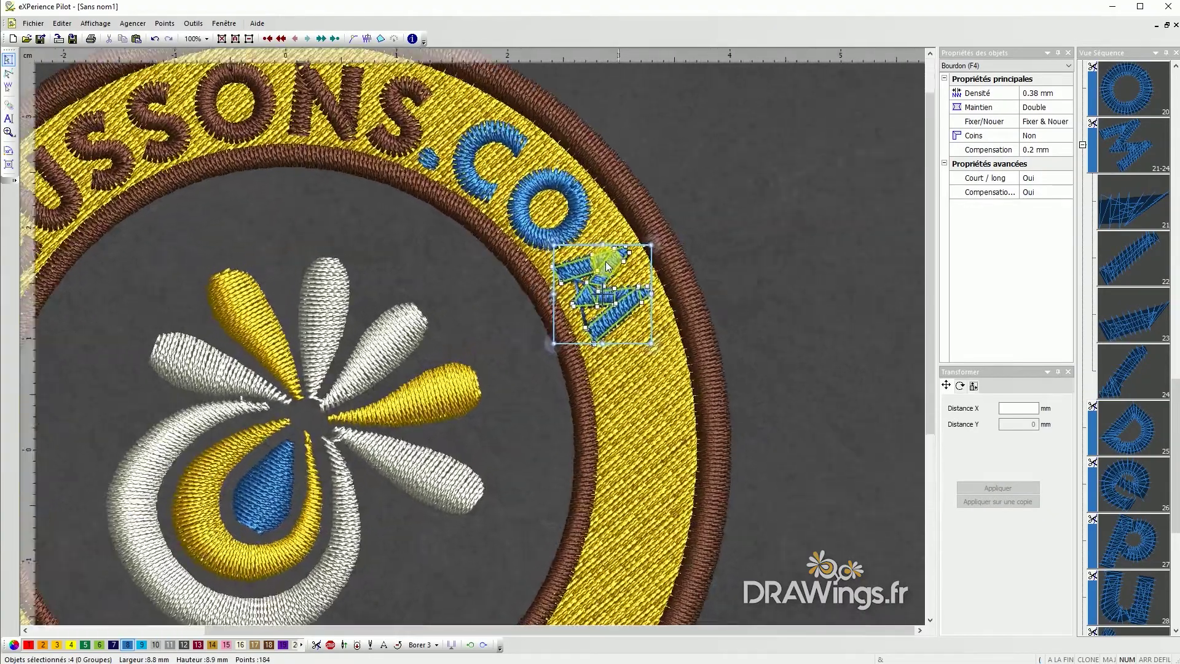
{"action": "scroll", "coordinate": [605, 266], "scroll_direction": "up", "scroll_amount": 5}
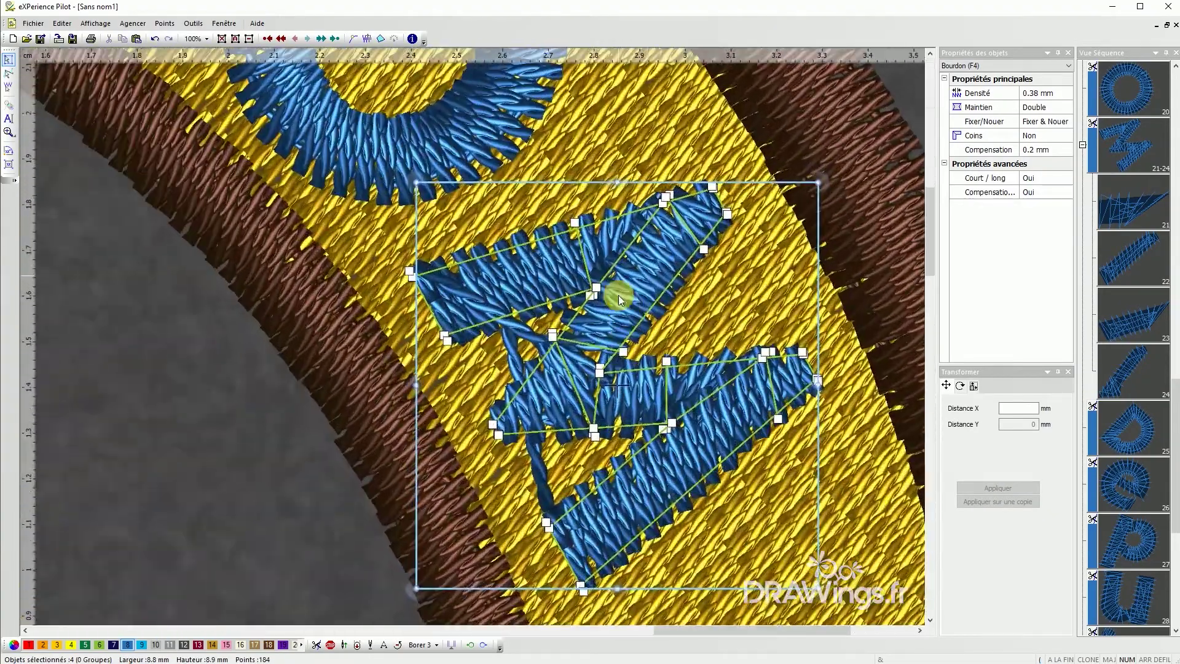
{"action": "scroll", "coordinate": [619, 299], "scroll_direction": "up", "scroll_amount": 3}
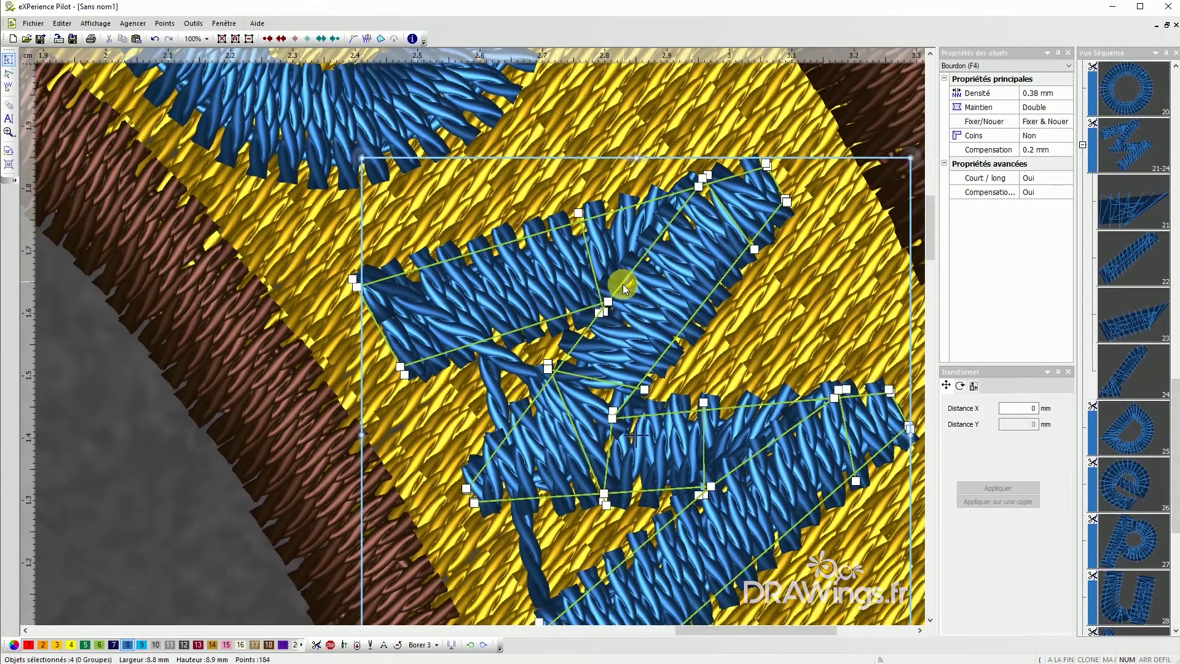
{"action": "scroll", "coordinate": [622, 283], "scroll_direction": "down", "scroll_amount": 1}
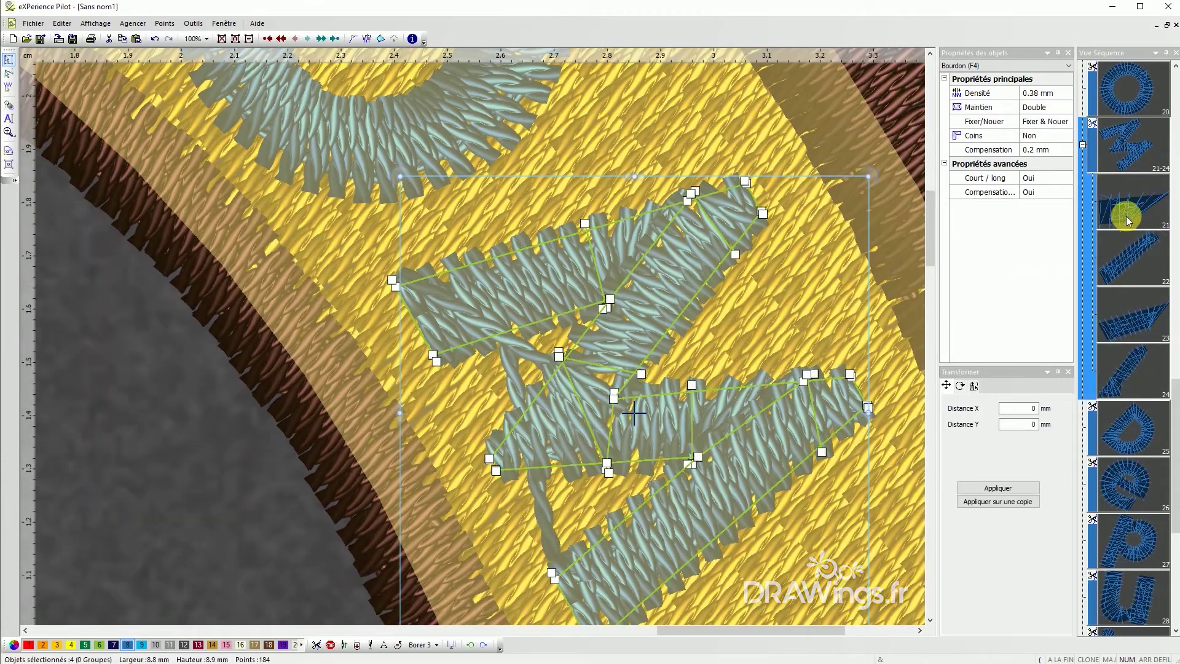
{"action": "left_click", "coordinate": [1130, 203]}
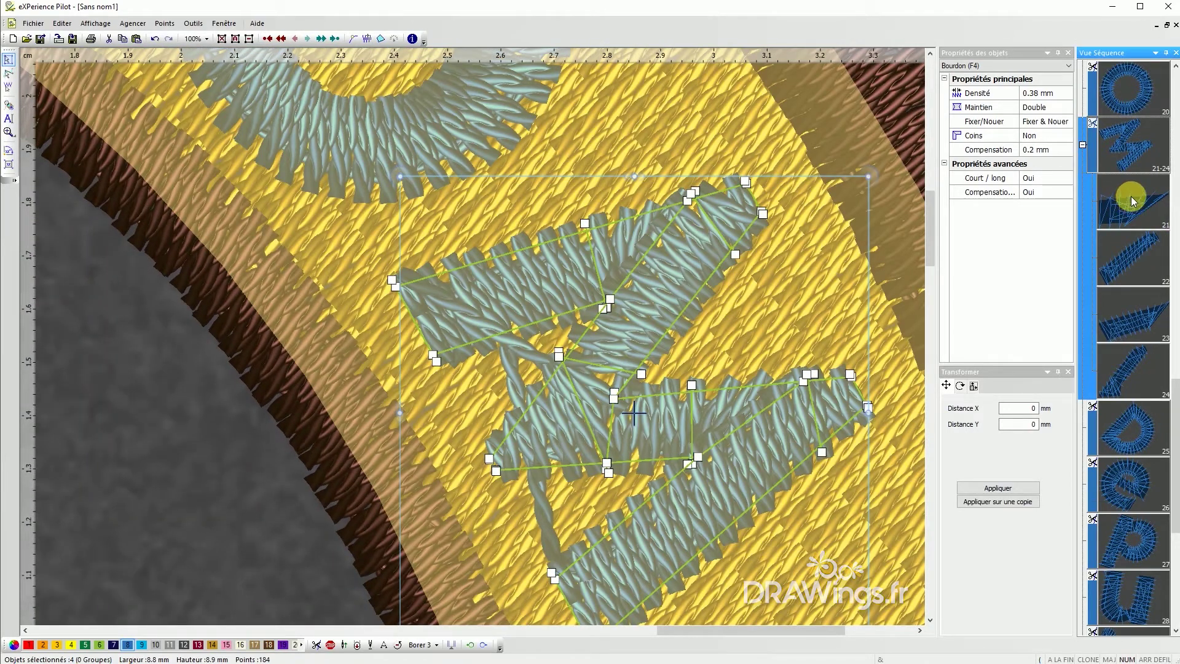
{"action": "left_click", "coordinate": [1131, 418]}
{"action": "left_click", "coordinate": [1134, 210]}
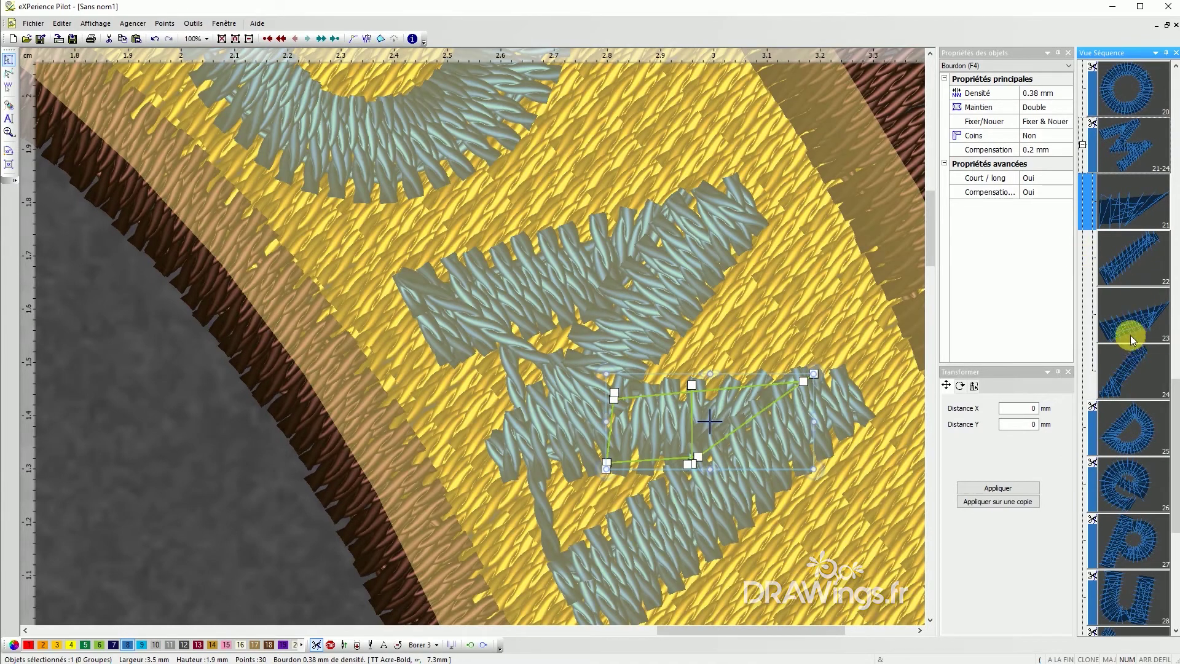
Move the M's outer leg nearest the O two positions earlier, to the start of the letter's stitching order
{"action": "left_click", "coordinate": [1131, 319]}
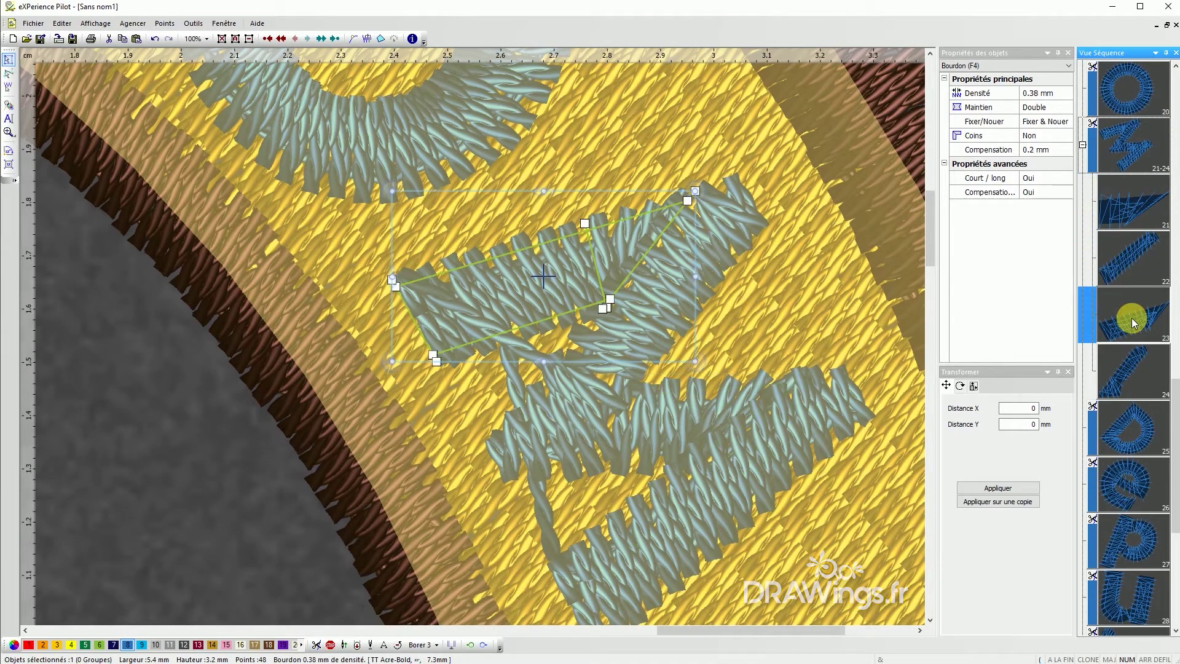
{"action": "right_click", "coordinate": [1131, 318]}
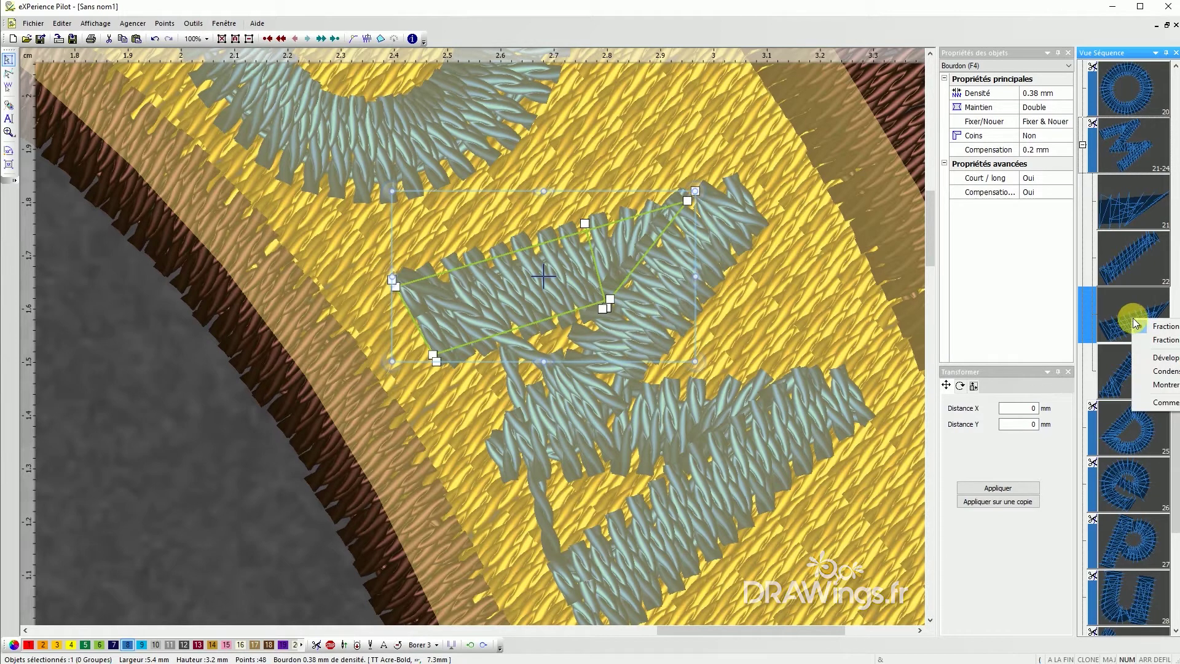
{"action": "left_click", "coordinate": [619, 250]}
{"action": "right_click", "coordinate": [614, 248]}
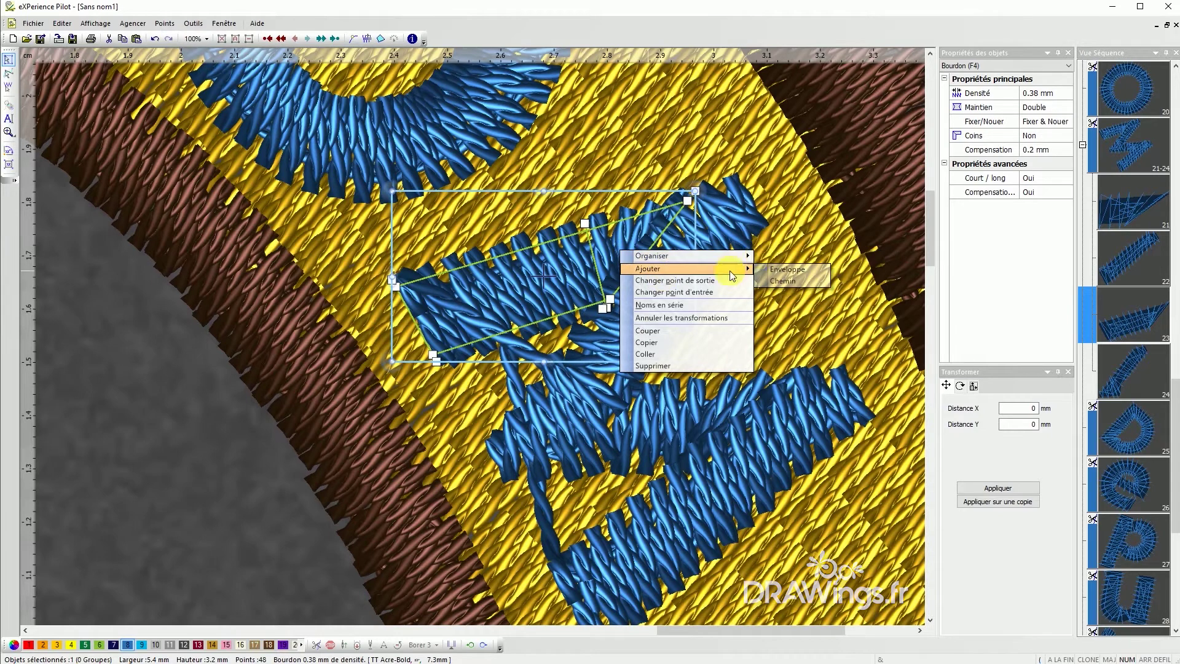
{"action": "mouse_move", "coordinate": [699, 265]}
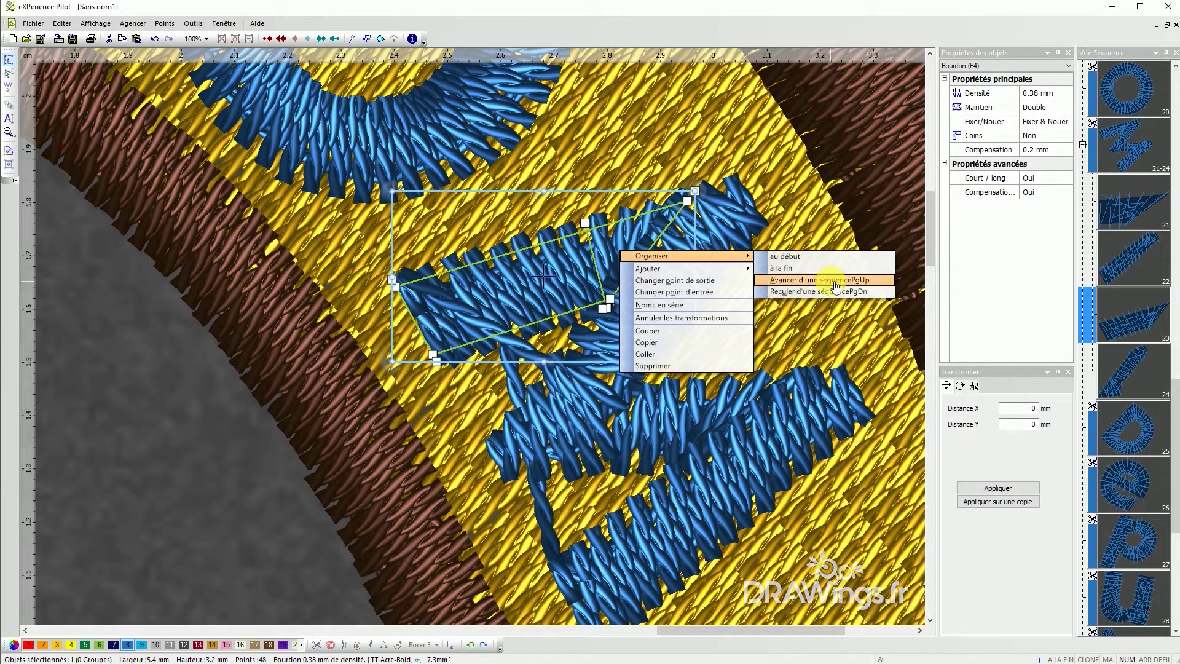
{"action": "left_click", "coordinate": [835, 292]}
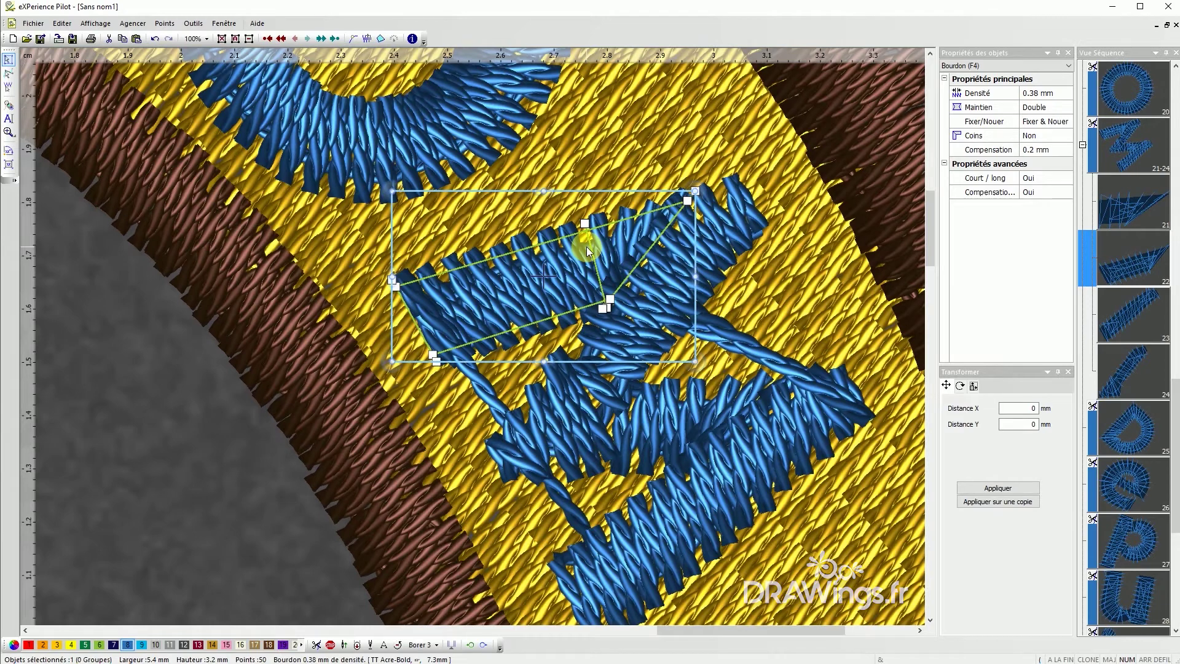
{"action": "right_click", "coordinate": [587, 249]}
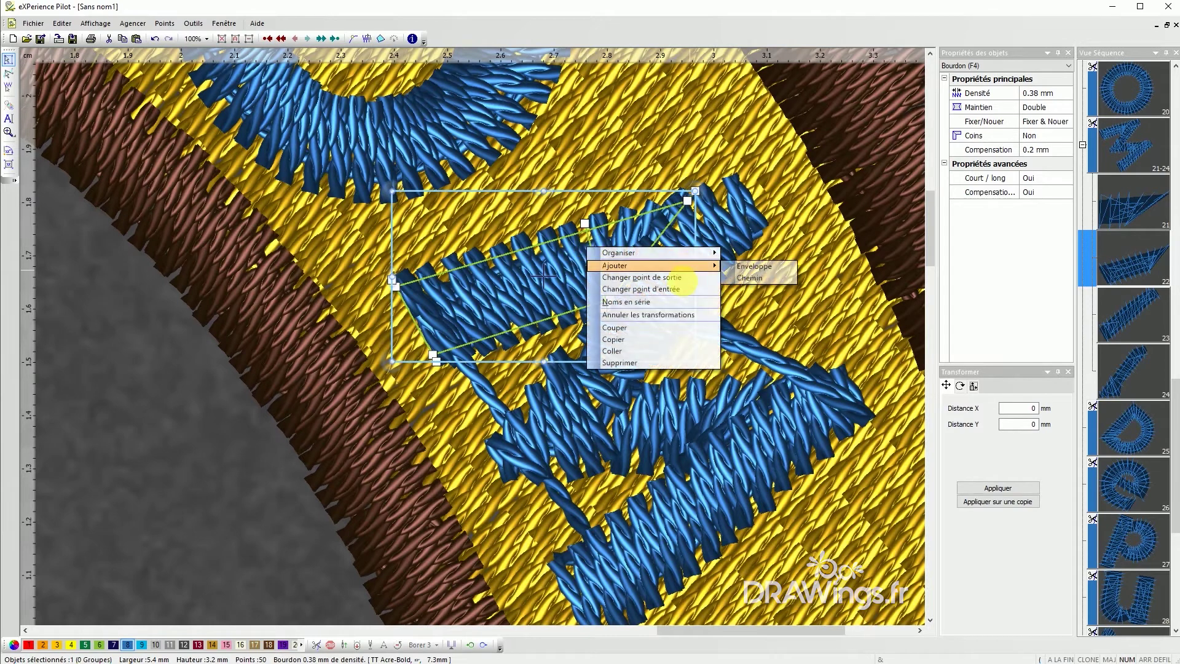
{"action": "mouse_move", "coordinate": [679, 263]}
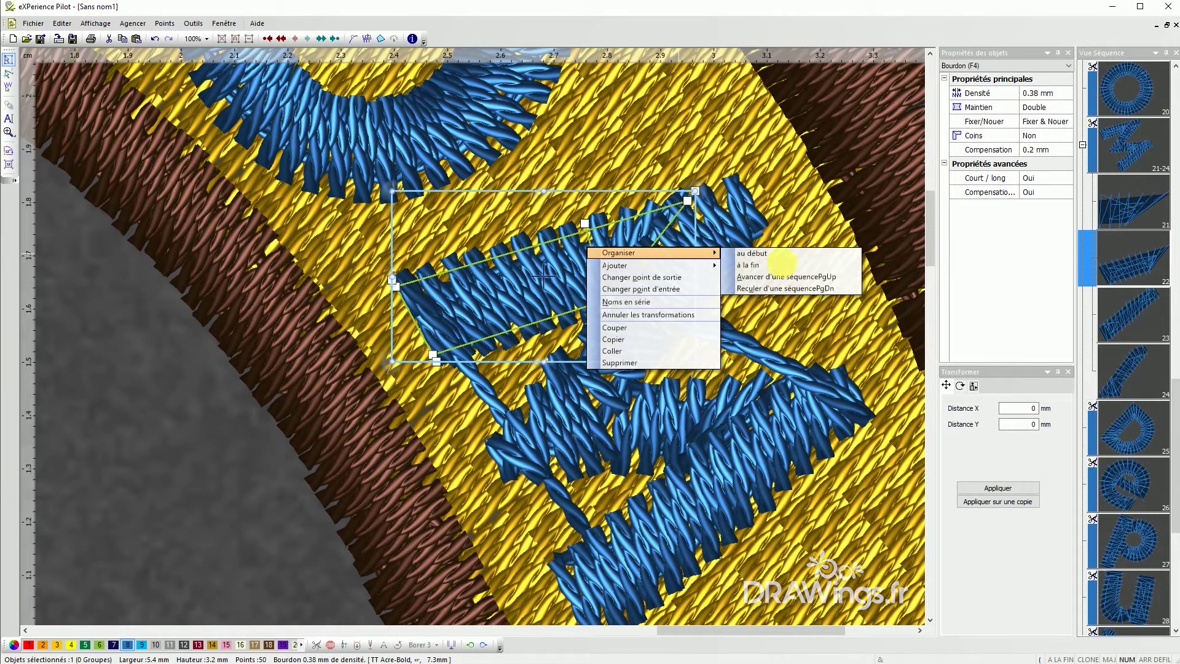
{"action": "left_click", "coordinate": [779, 278]}
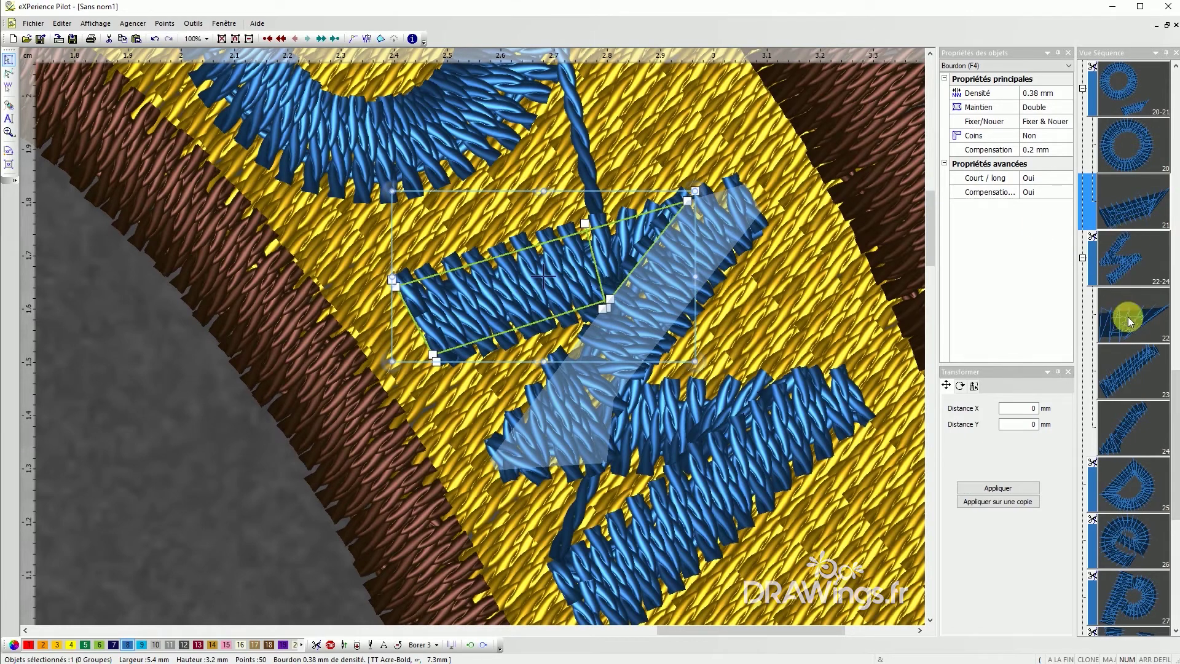
Move the M's diagonal section adjoining that leg one position earlier, ahead of the opposite outer leg
{"action": "left_click", "coordinate": [1133, 373]}
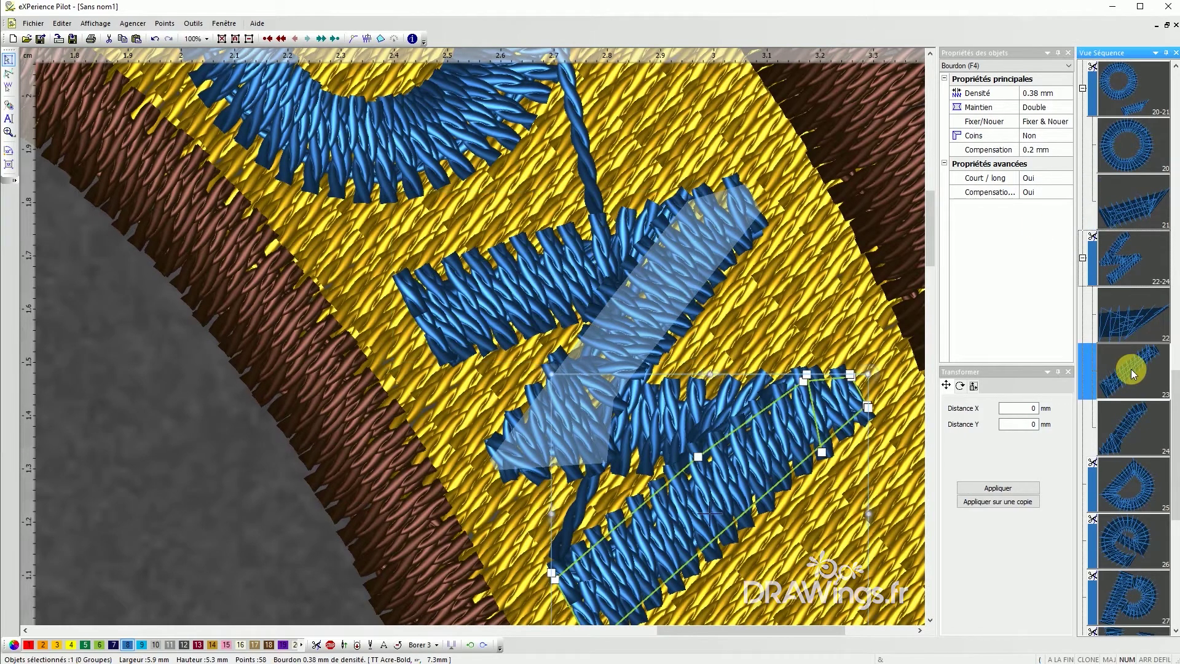
{"action": "left_click", "coordinate": [1122, 430]}
{"action": "left_click", "coordinate": [643, 269]}
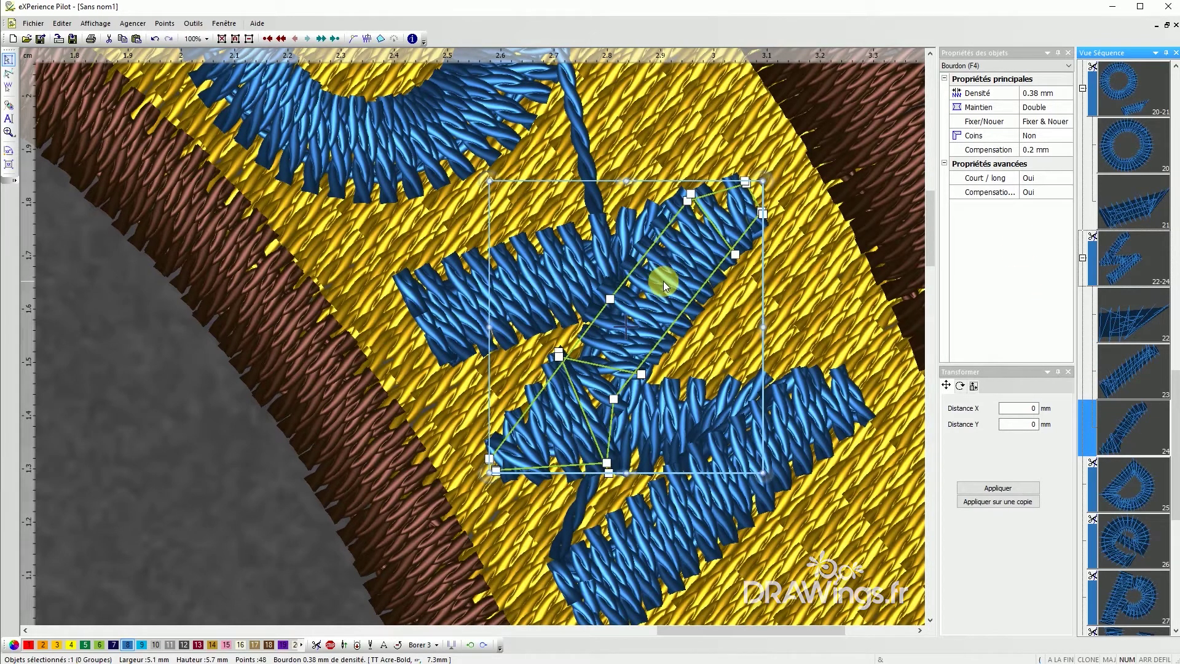
{"action": "right_click", "coordinate": [662, 281]}
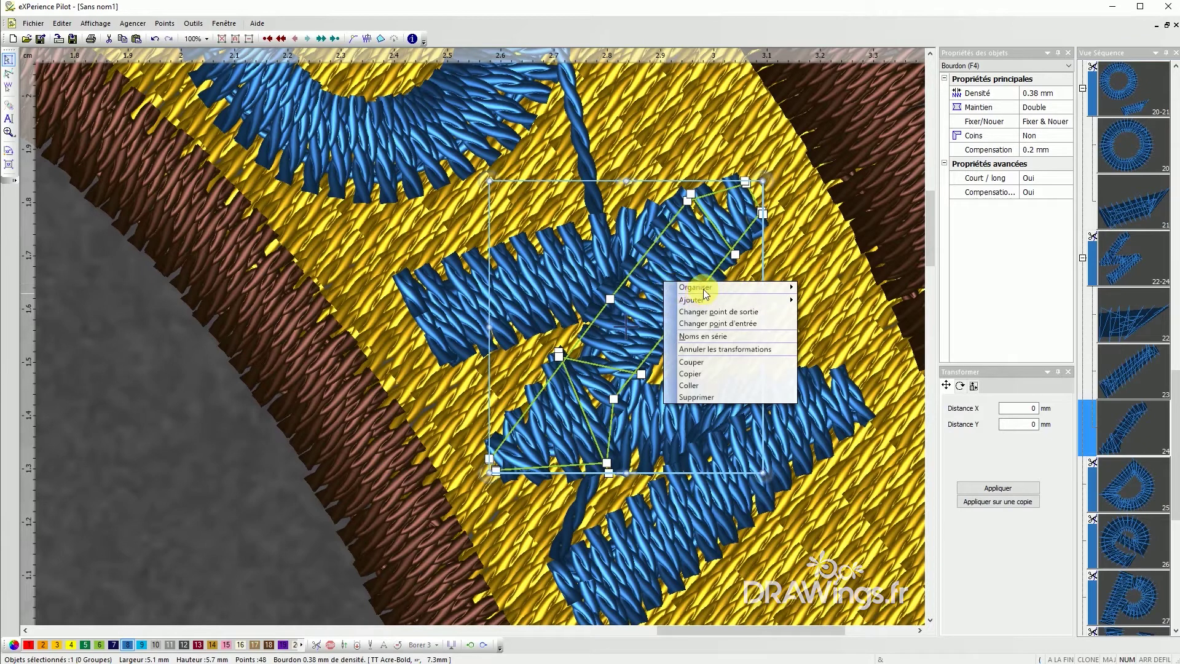
{"action": "mouse_move", "coordinate": [703, 288]}
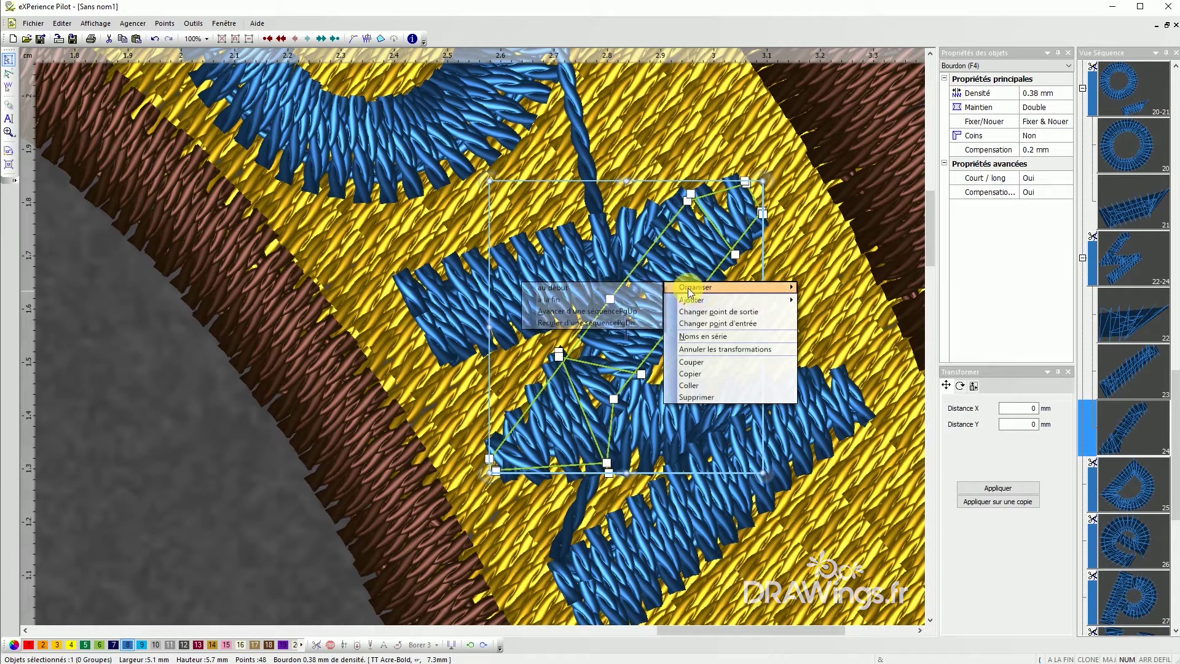
{"action": "left_click", "coordinate": [606, 324]}
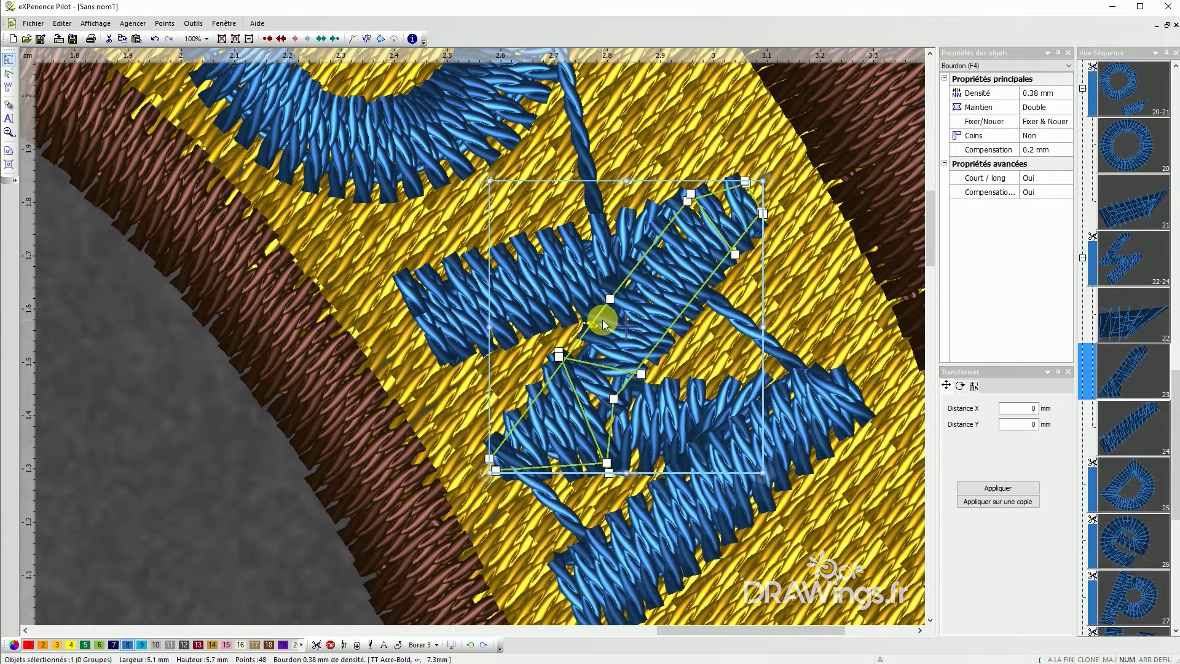
Move the M's selected diagonal section one position earlier, directly after the outer leg nearest the O, and check the resulting stitching order
{"action": "right_click", "coordinate": [681, 243]}
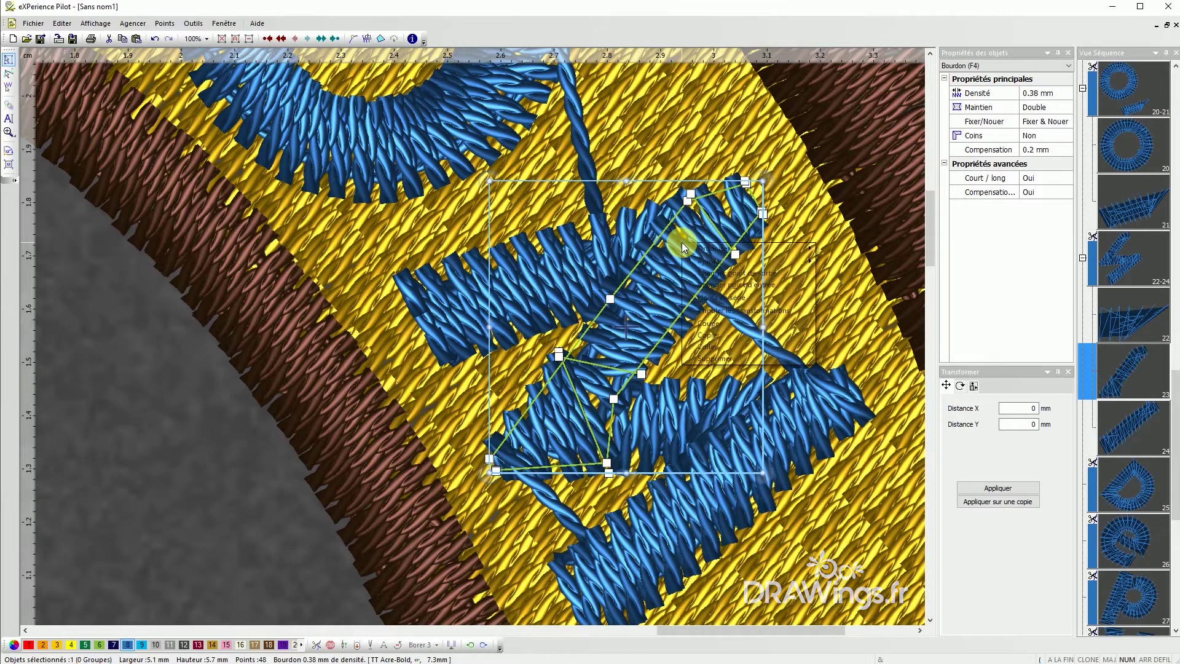
{"action": "mouse_move", "coordinate": [707, 251]}
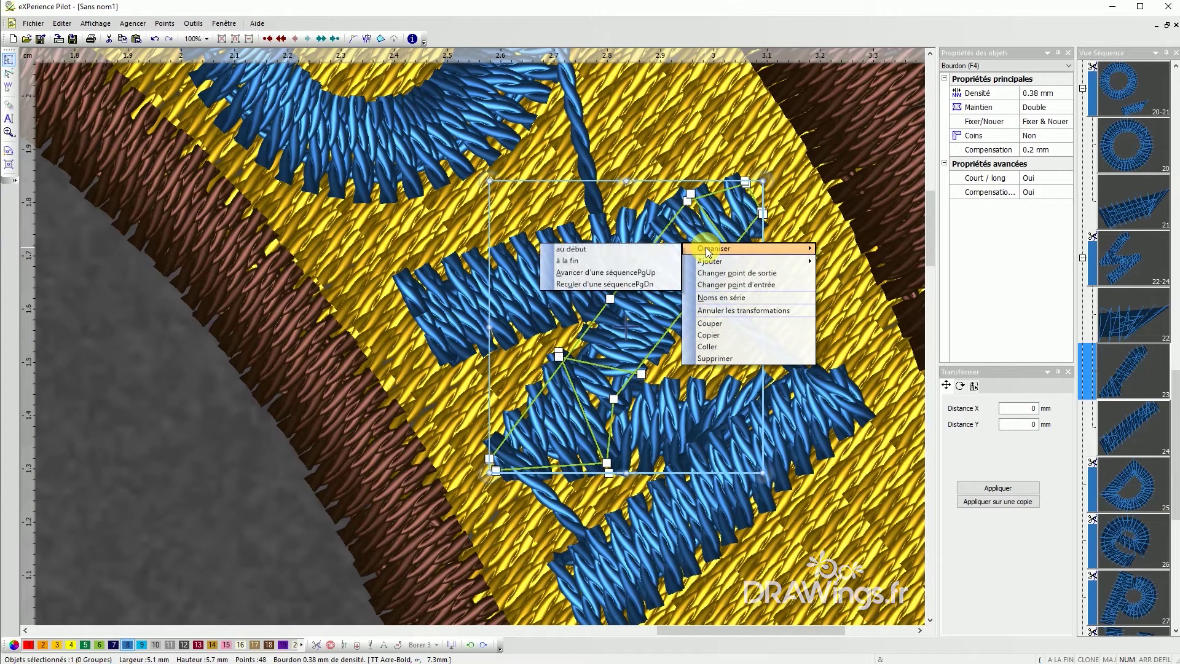
{"action": "left_click", "coordinate": [617, 287]}
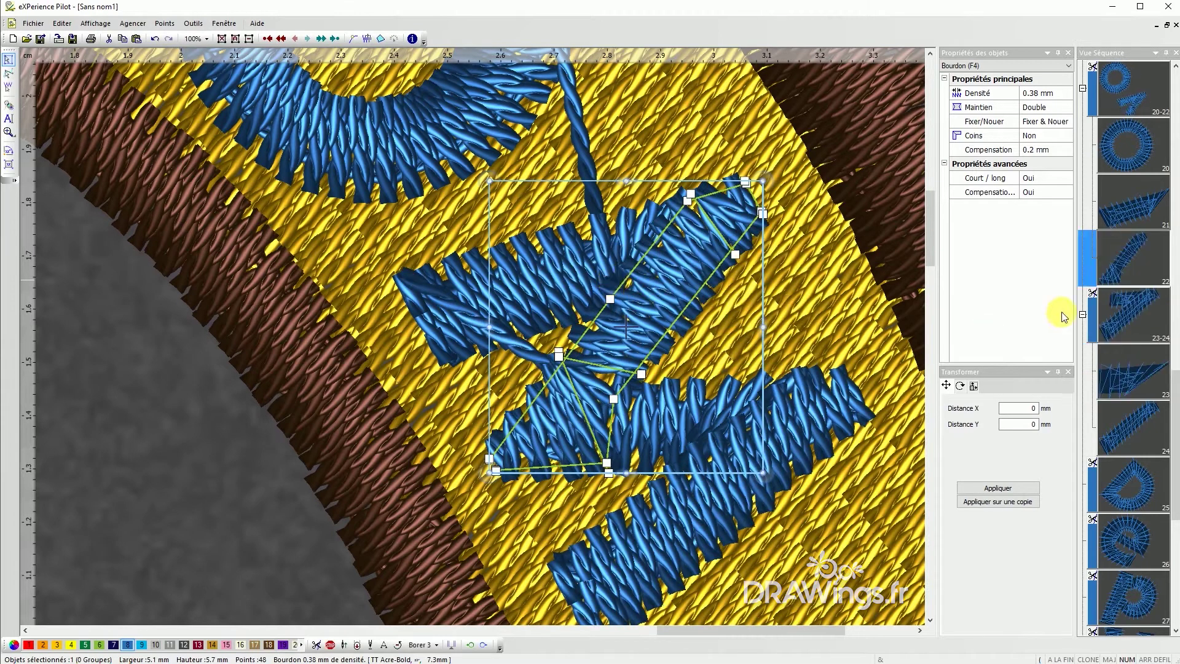
{"action": "left_click", "coordinate": [1129, 206]}
{"action": "left_click", "coordinate": [1137, 237]}
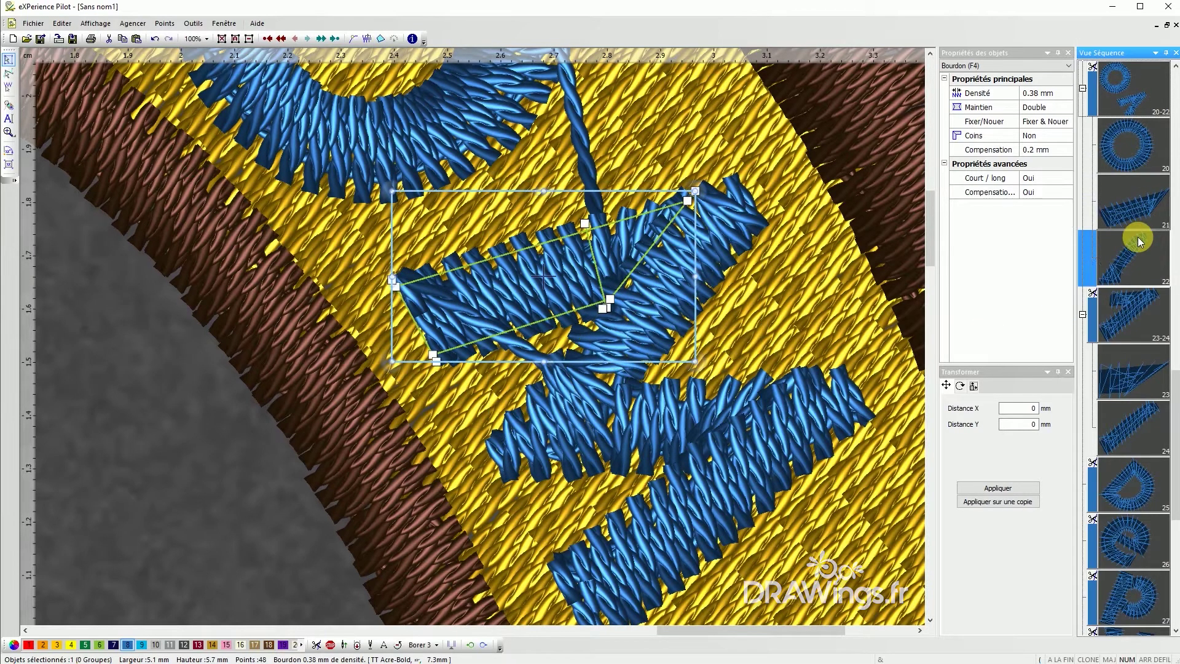
{"action": "left_click", "coordinate": [1133, 311]}
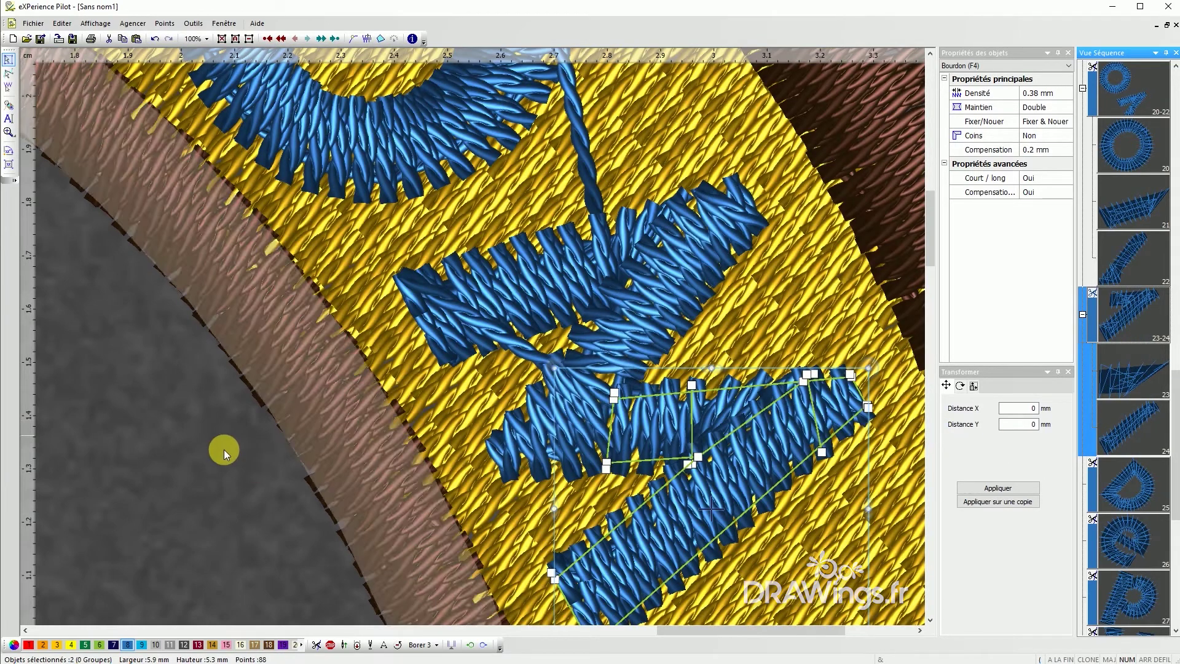
{"action": "left_click", "coordinate": [240, 450]}
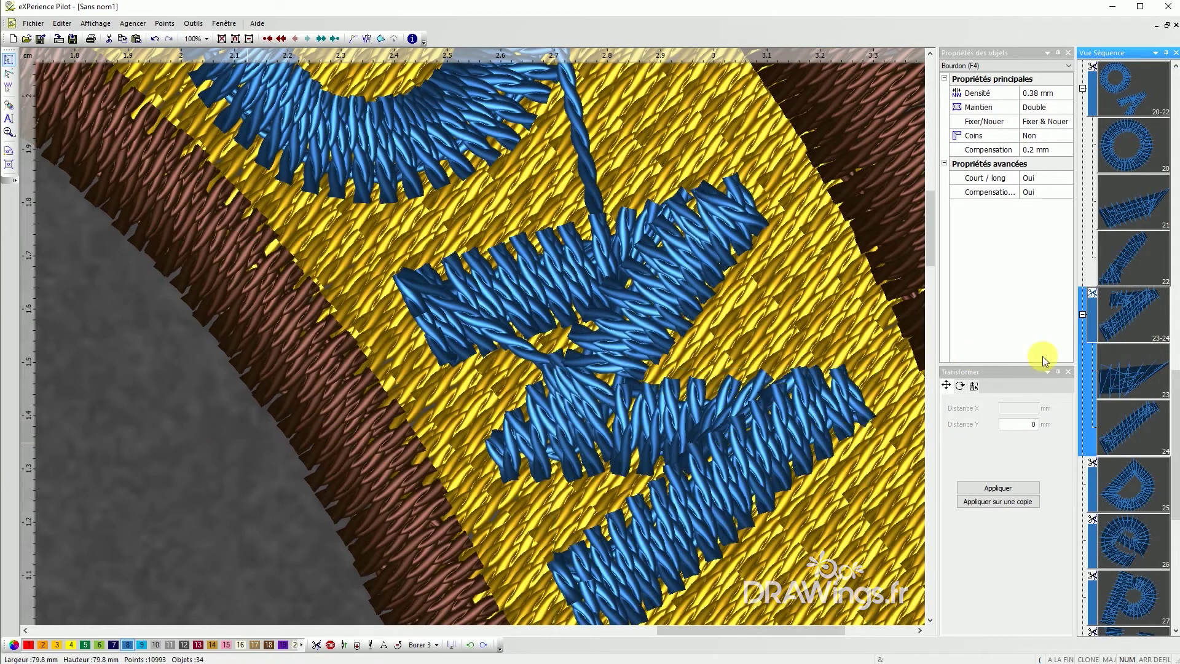
Remove the thread trim from section 23, the M's second diagonal
{"action": "left_click", "coordinate": [1137, 264]}
{"action": "left_click", "coordinate": [1124, 366]}
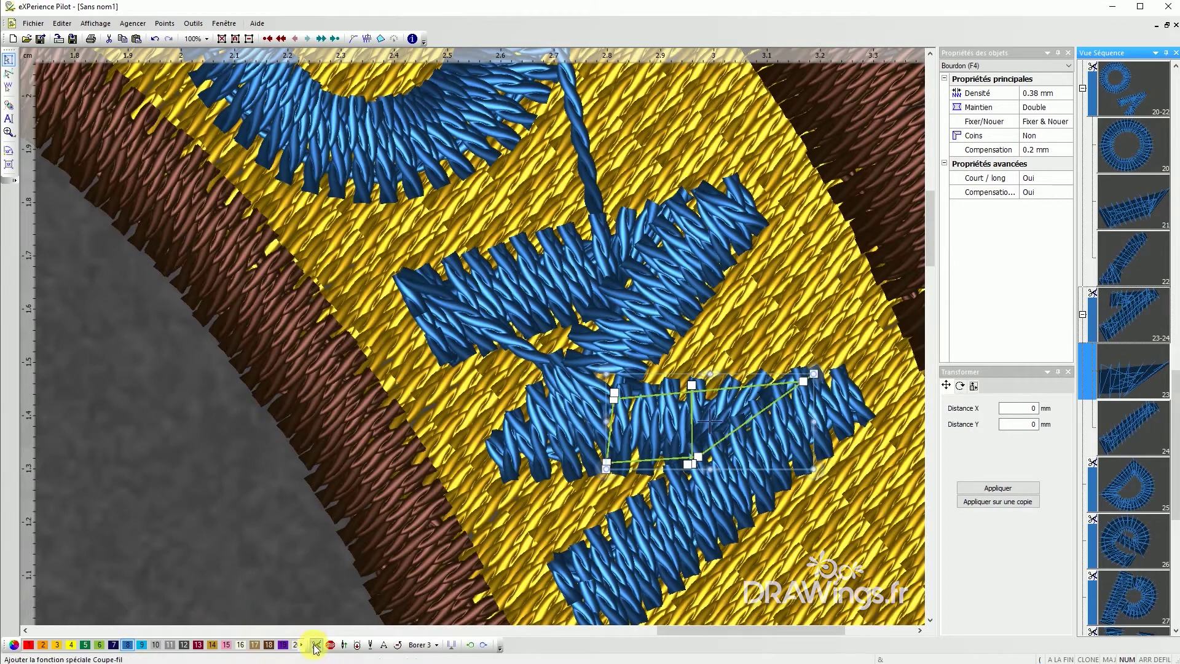
{"action": "left_click", "coordinate": [315, 644]}
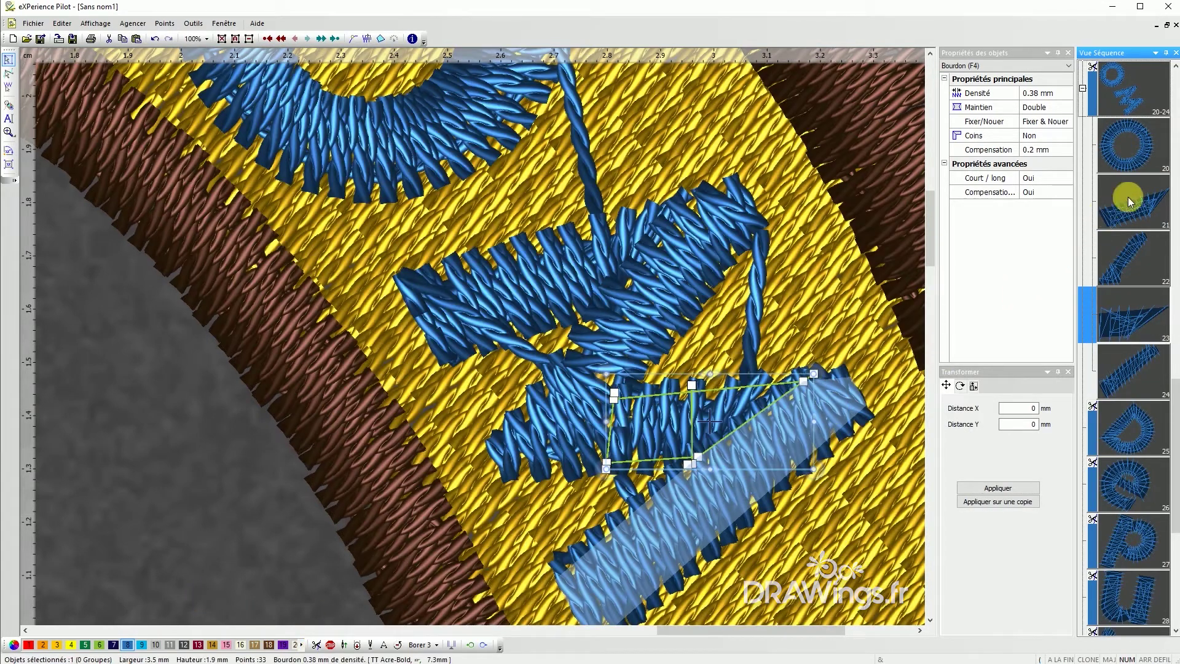
Change the exit point of section 21, the M's leg nearest the O, to its end joining the first diagonal
{"action": "left_click", "coordinate": [1134, 215]}
{"action": "right_click", "coordinate": [613, 254]}
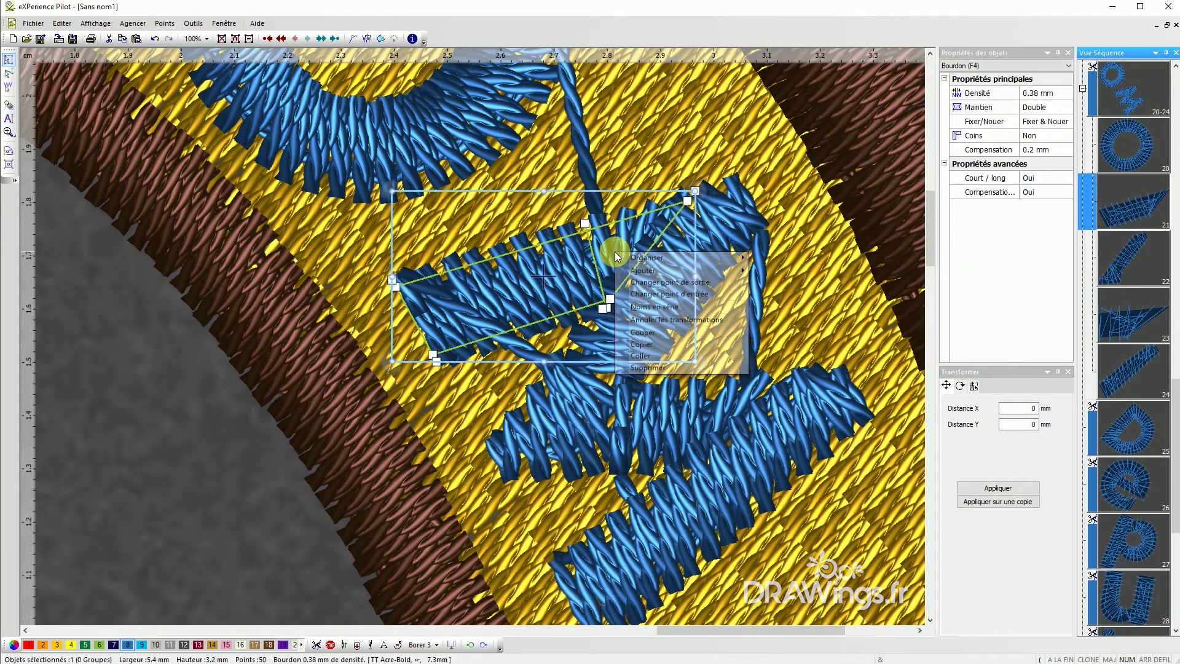
{"action": "left_click", "coordinate": [686, 284]}
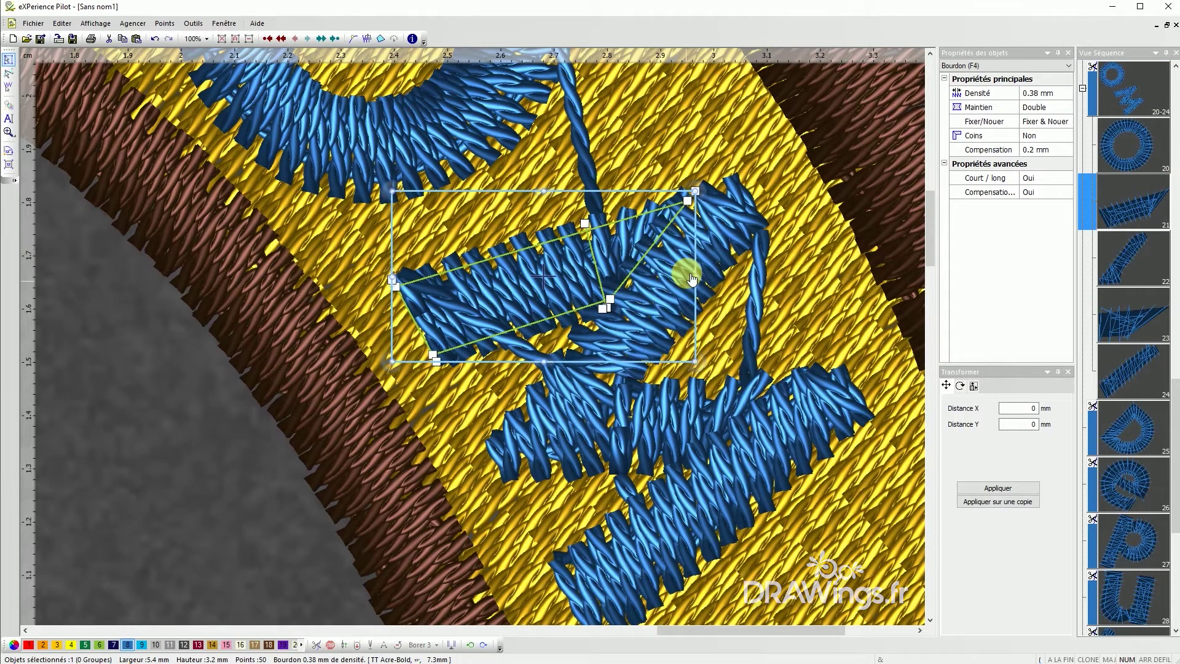
{"action": "left_click", "coordinate": [676, 219]}
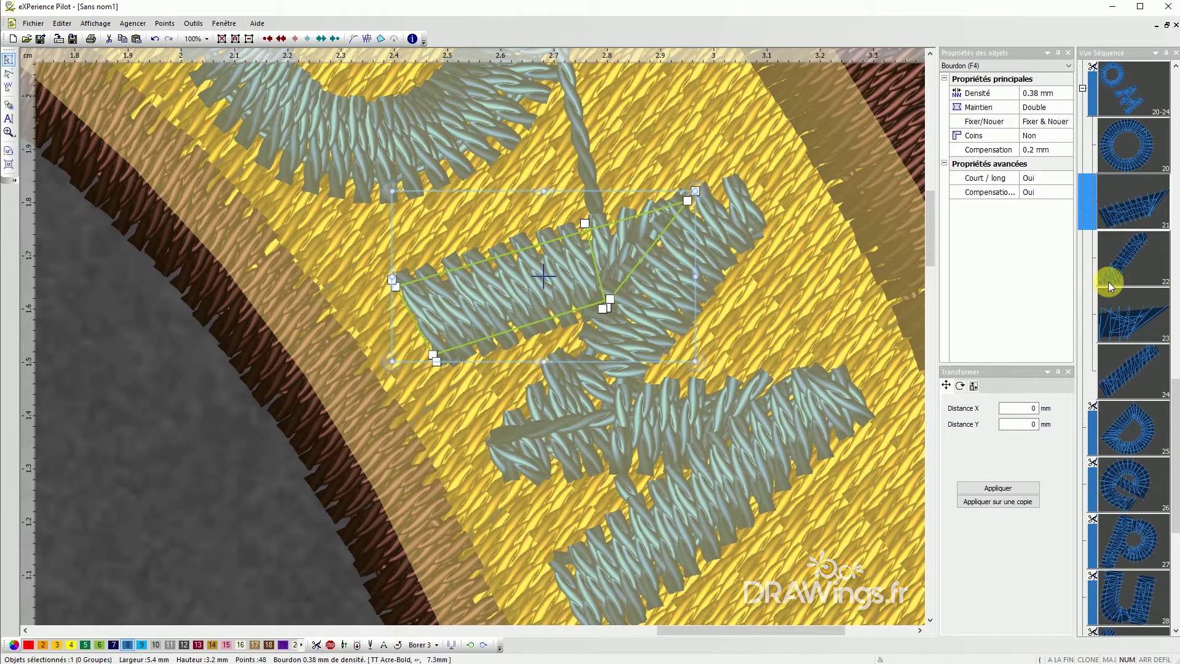
Change the exit point of section 22, the M's first diagonal, to the corner where it meets the second diagonal
{"action": "left_click", "coordinate": [1110, 286]}
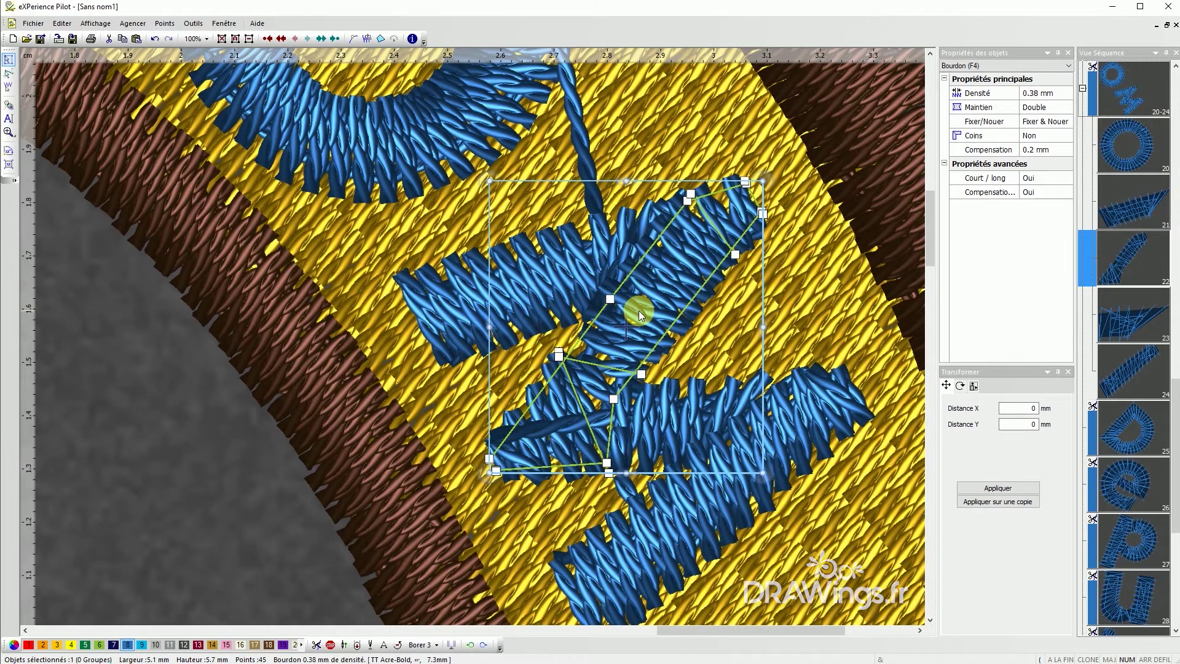
{"action": "right_click", "coordinate": [639, 311]}
{"action": "left_click", "coordinate": [722, 341]}
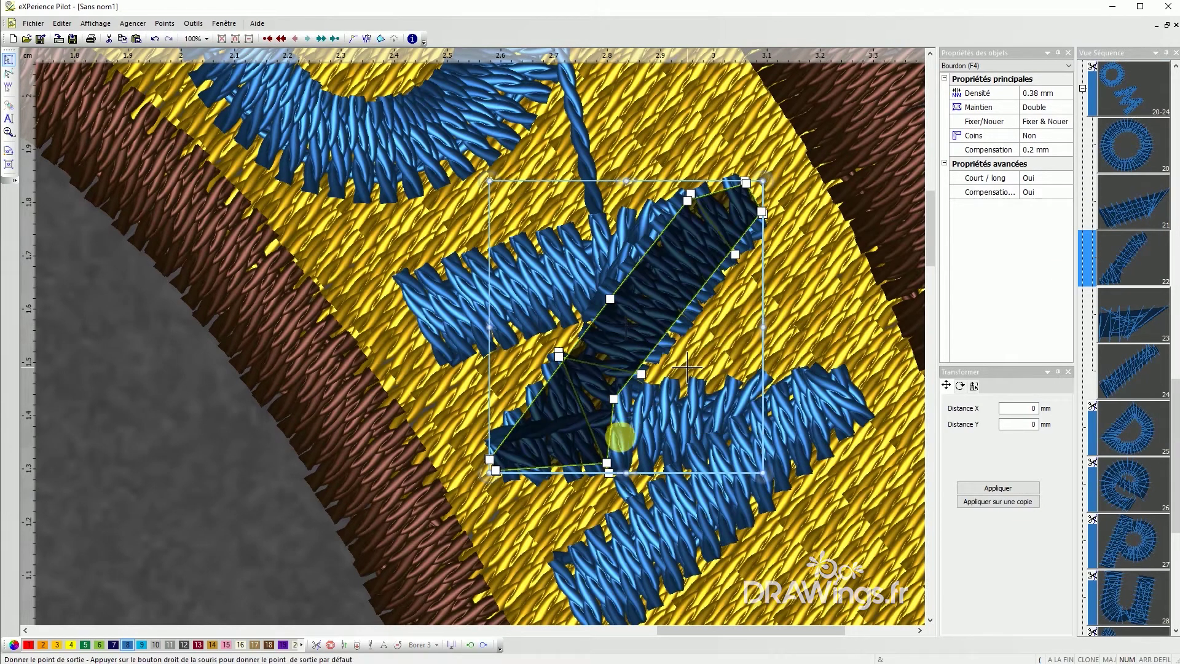
{"action": "left_click", "coordinate": [601, 463]}
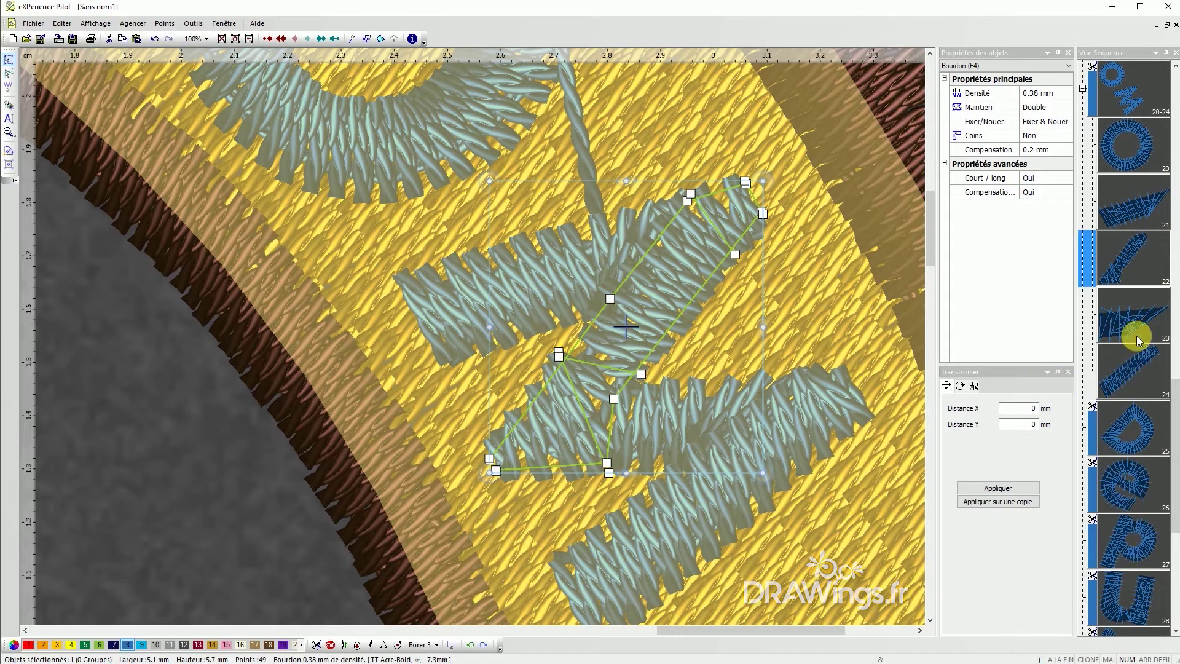
Add a thread trim to section 21, at the start of the M, to cut the connecting thread from the O
{"action": "left_click", "coordinate": [1139, 340]}
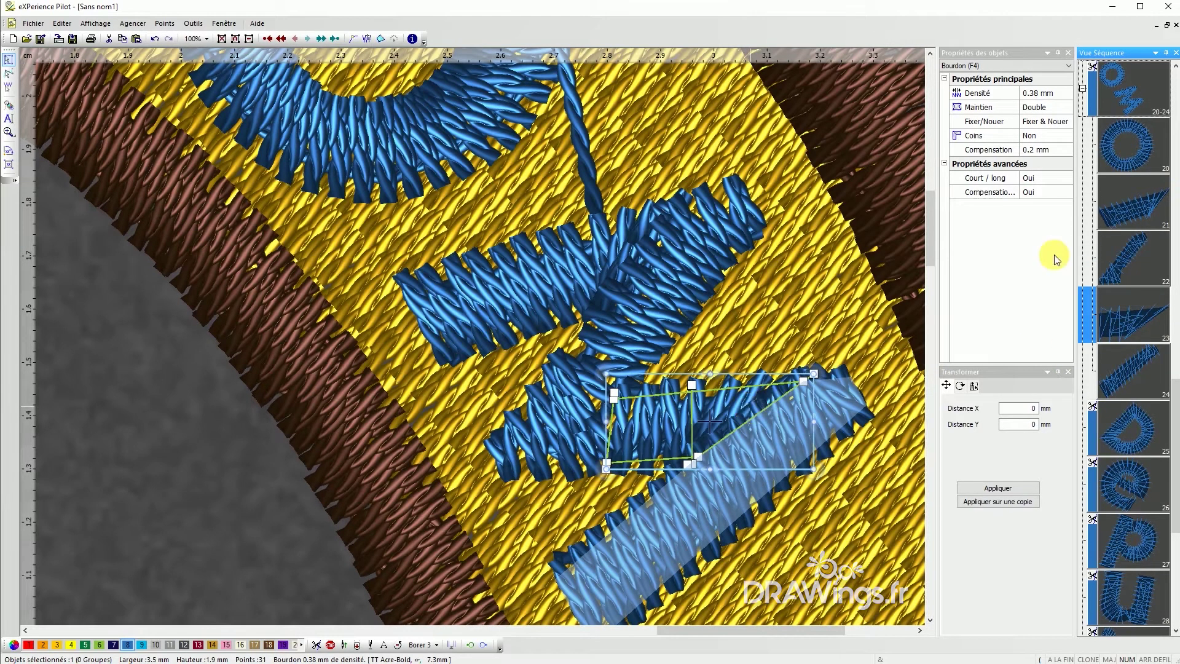
{"action": "left_click", "coordinate": [1132, 200]}
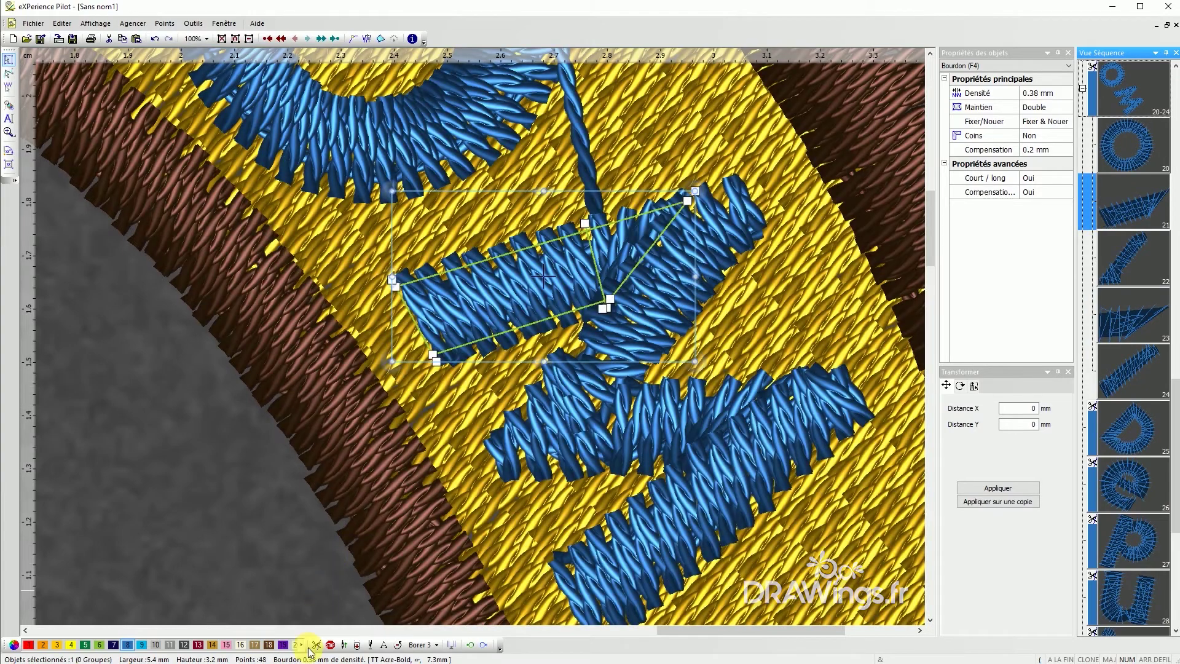
{"action": "left_click", "coordinate": [315, 649]}
Move both the design's start point and end point to the centre of the badge at the ruler origin
{"action": "scroll", "coordinate": [719, 333], "scroll_direction": "down", "scroll_amount": 2}
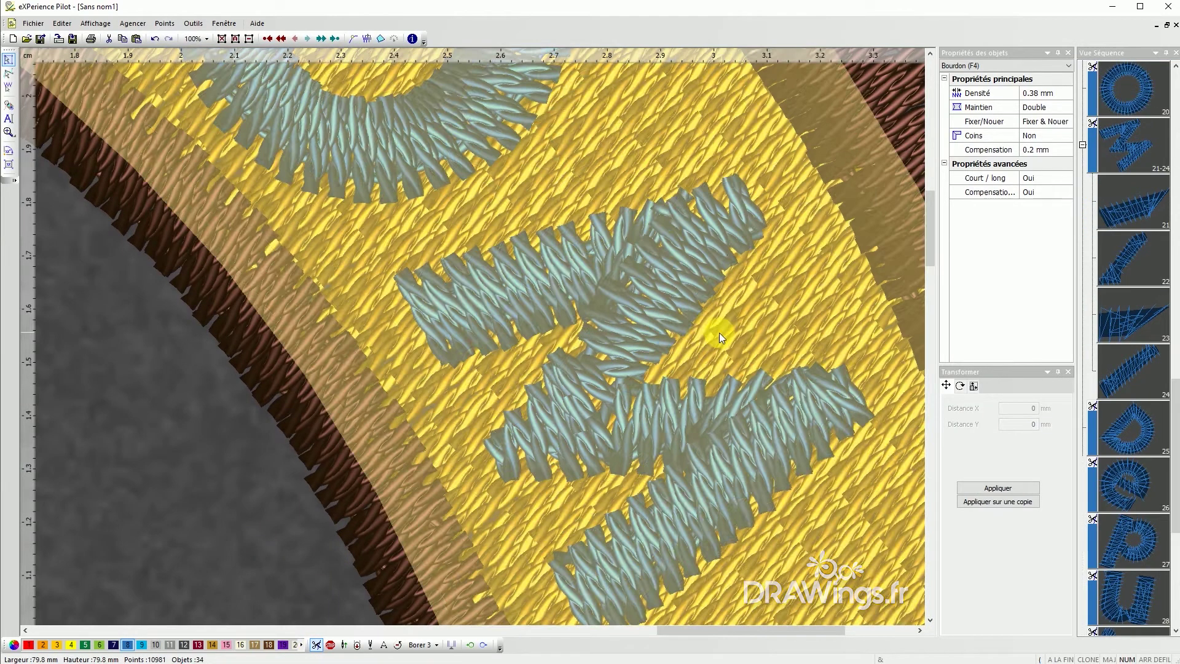
{"action": "scroll", "coordinate": [667, 337], "scroll_direction": "down", "scroll_amount": 5}
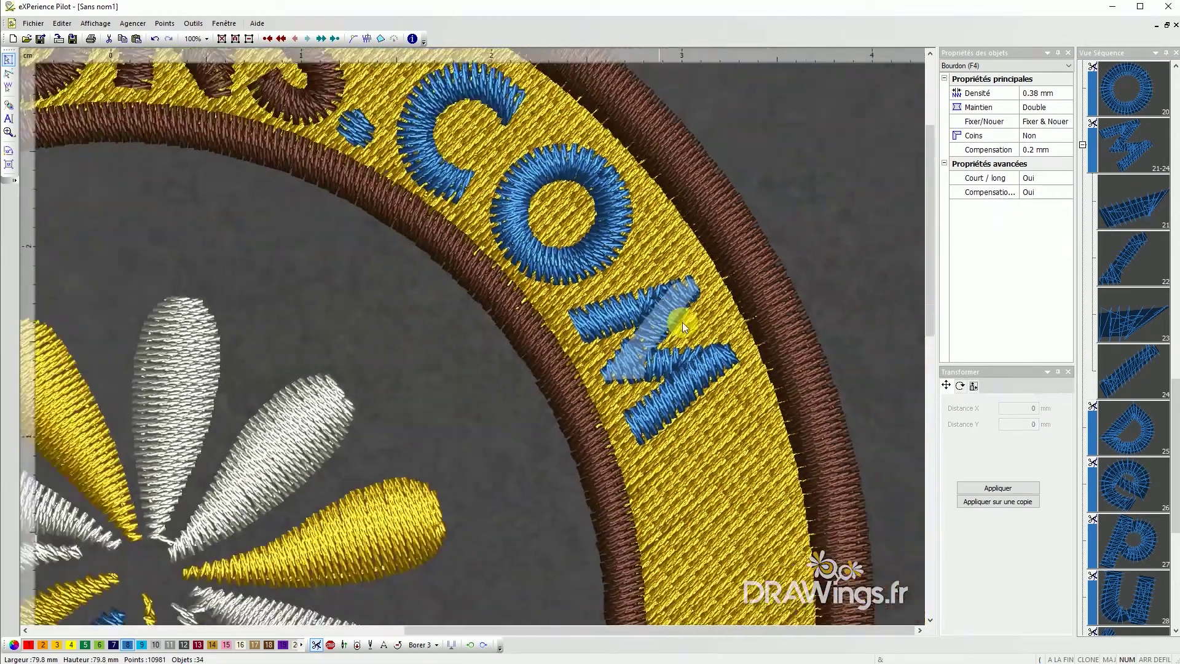
{"action": "scroll", "coordinate": [749, 326], "scroll_direction": "down", "scroll_amount": 4}
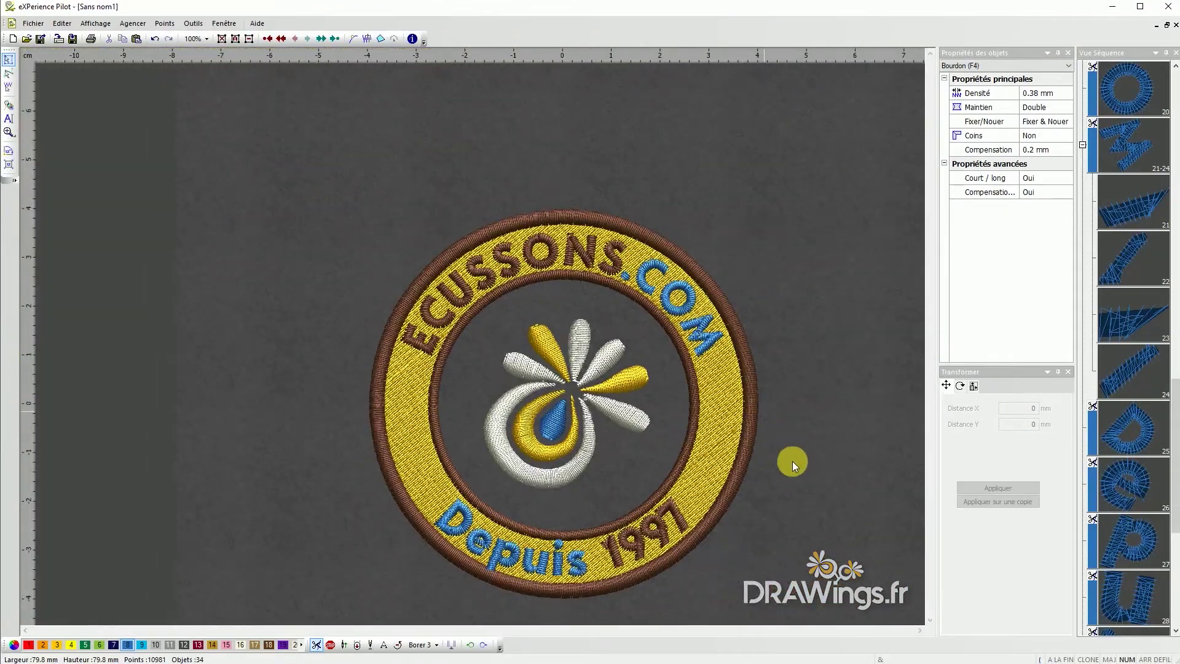
{"action": "scroll", "coordinate": [783, 527], "scroll_direction": "up", "scroll_amount": 1}
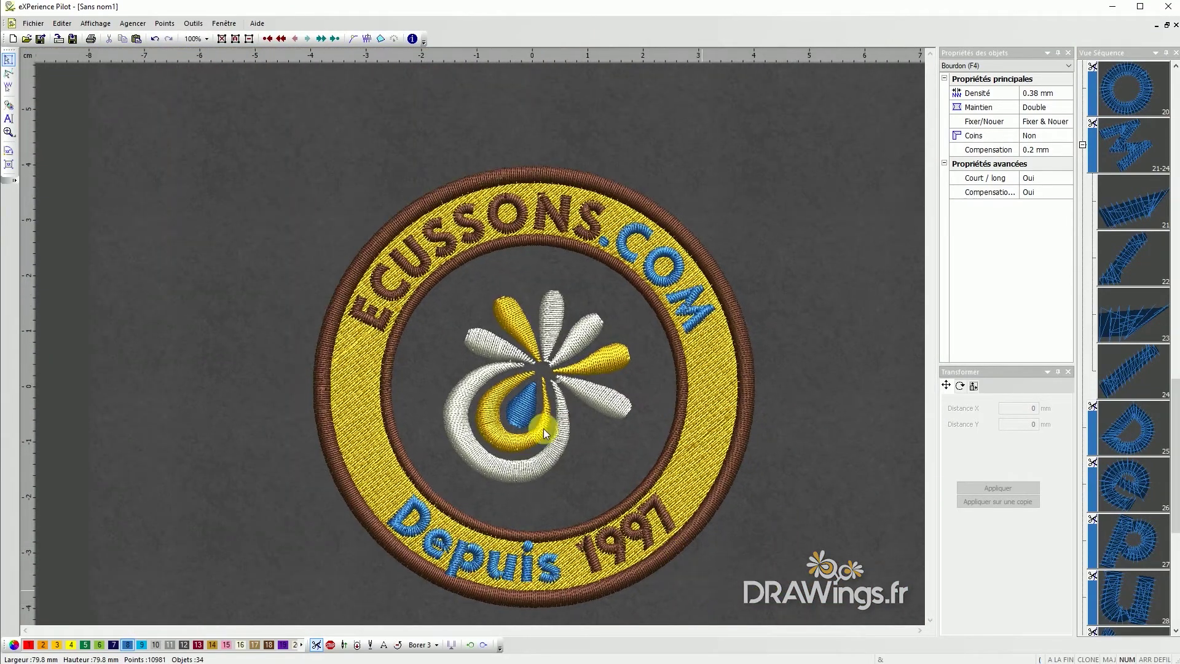
{"action": "scroll", "coordinate": [569, 488], "scroll_direction": "up", "scroll_amount": 2}
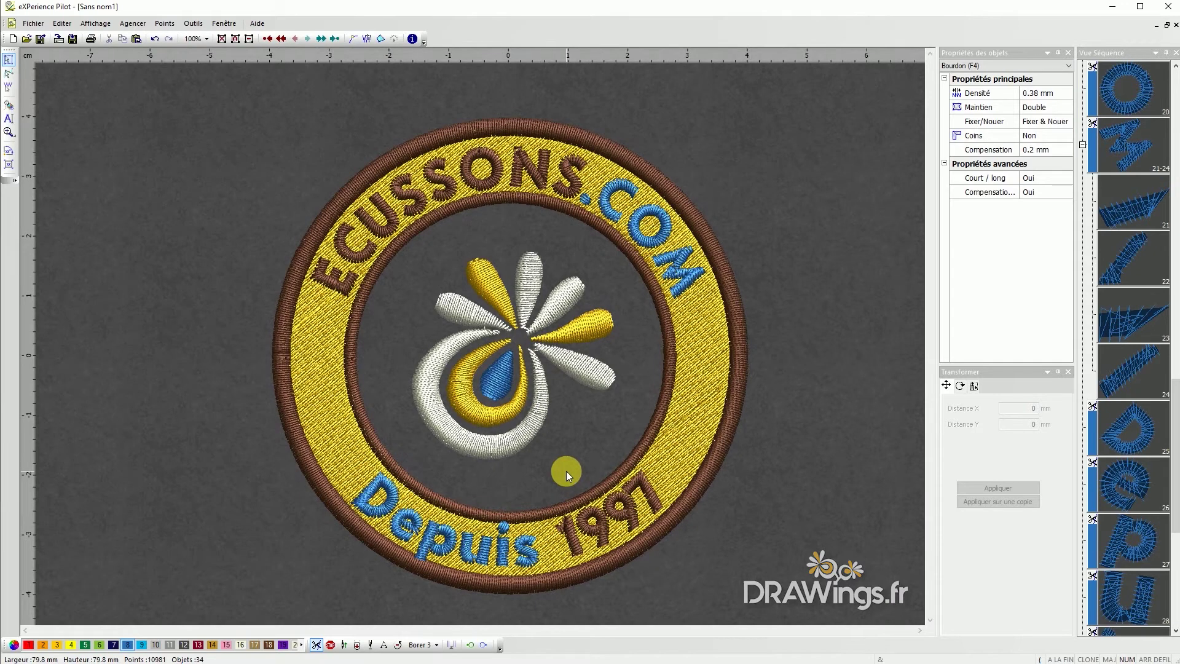
{"action": "left_click", "coordinate": [33, 24]}
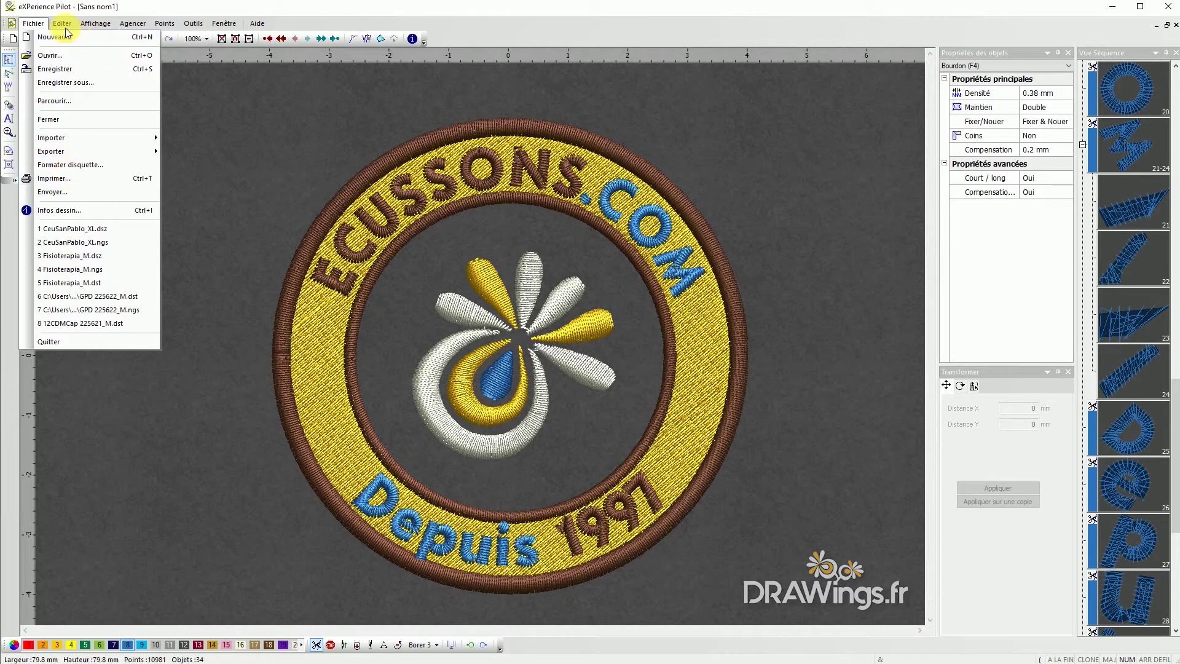
{"action": "mouse_move", "coordinate": [62, 23]}
{"action": "mouse_move", "coordinate": [135, 196]}
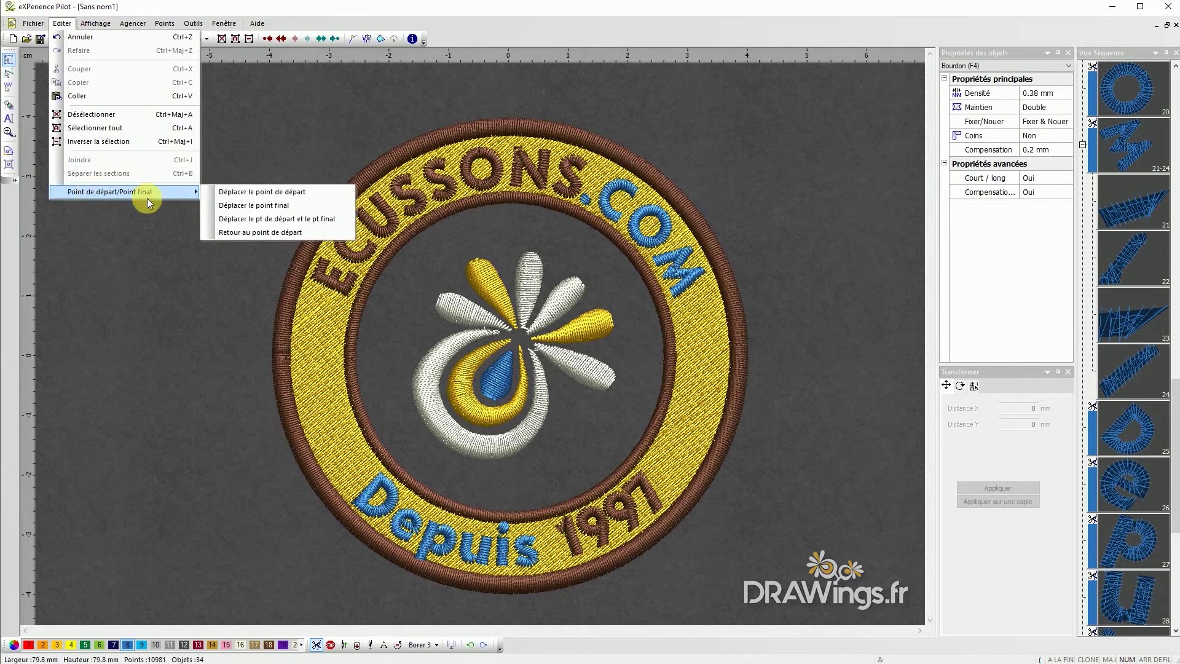
{"action": "left_click", "coordinate": [269, 224]}
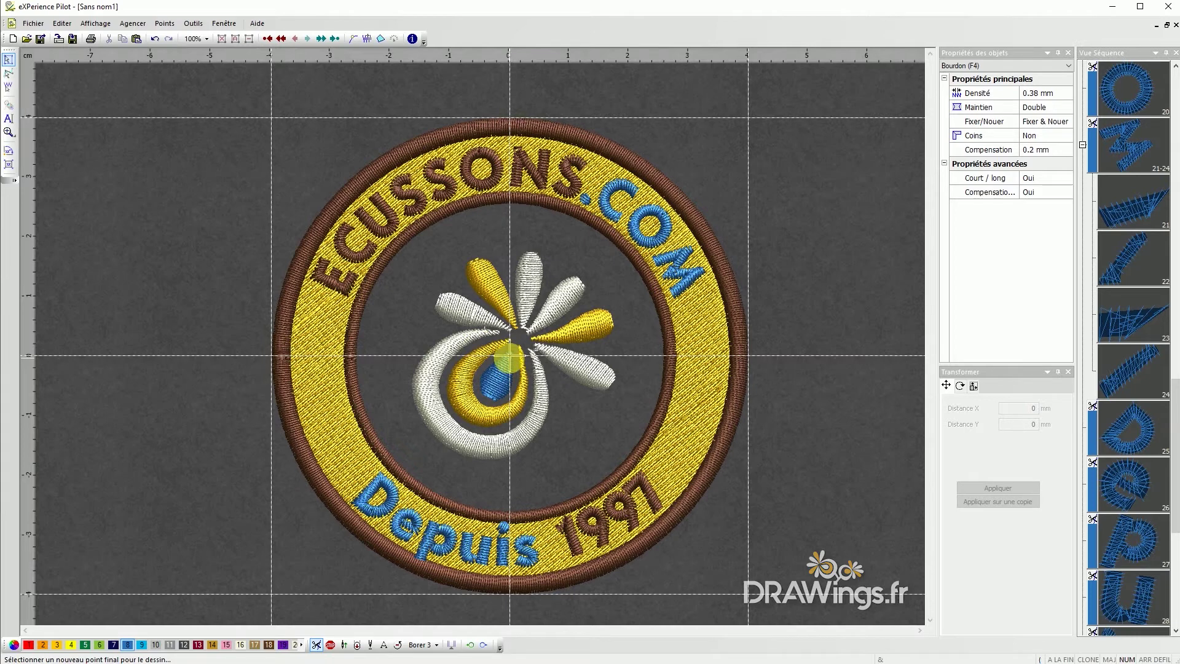
{"action": "left_click", "coordinate": [509, 356]}
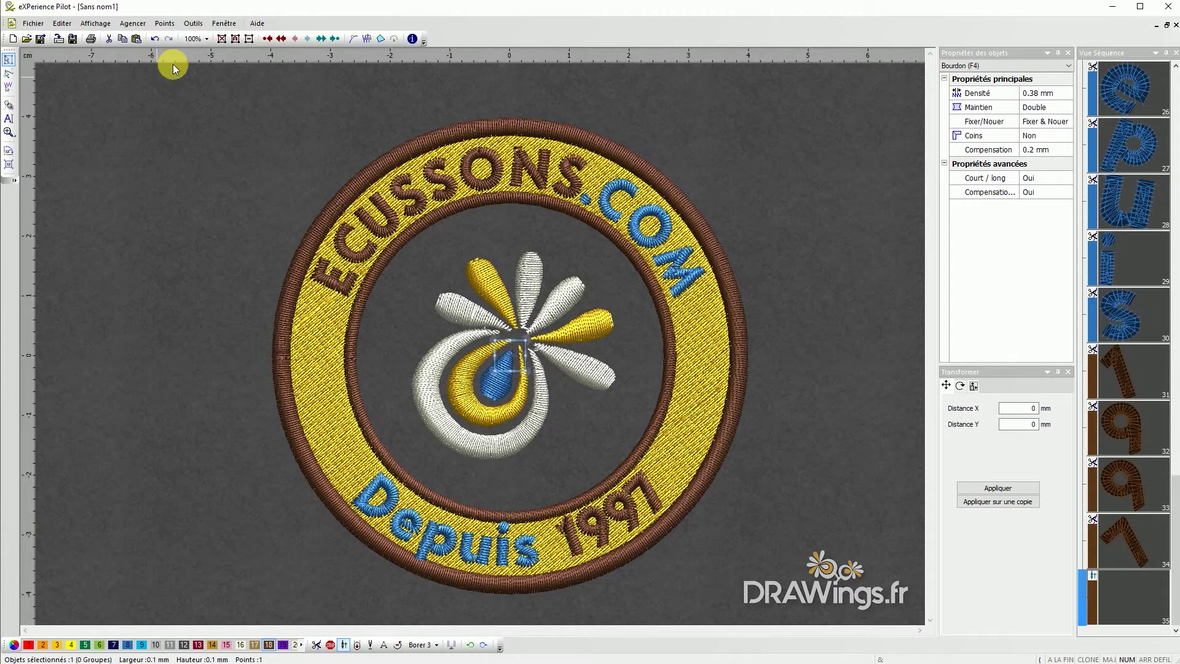
Add a thread trim to the end-point object 35 that closes the stitching sequence
{"action": "left_click", "coordinate": [128, 280]}
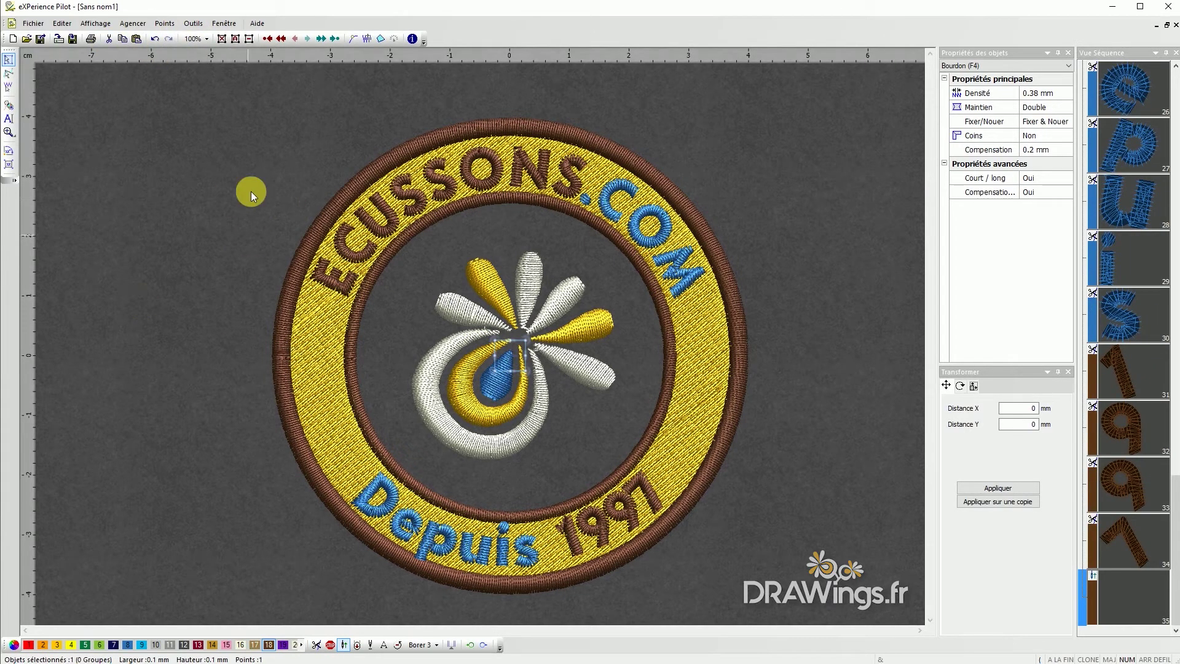
{"action": "left_click", "coordinate": [316, 647]}
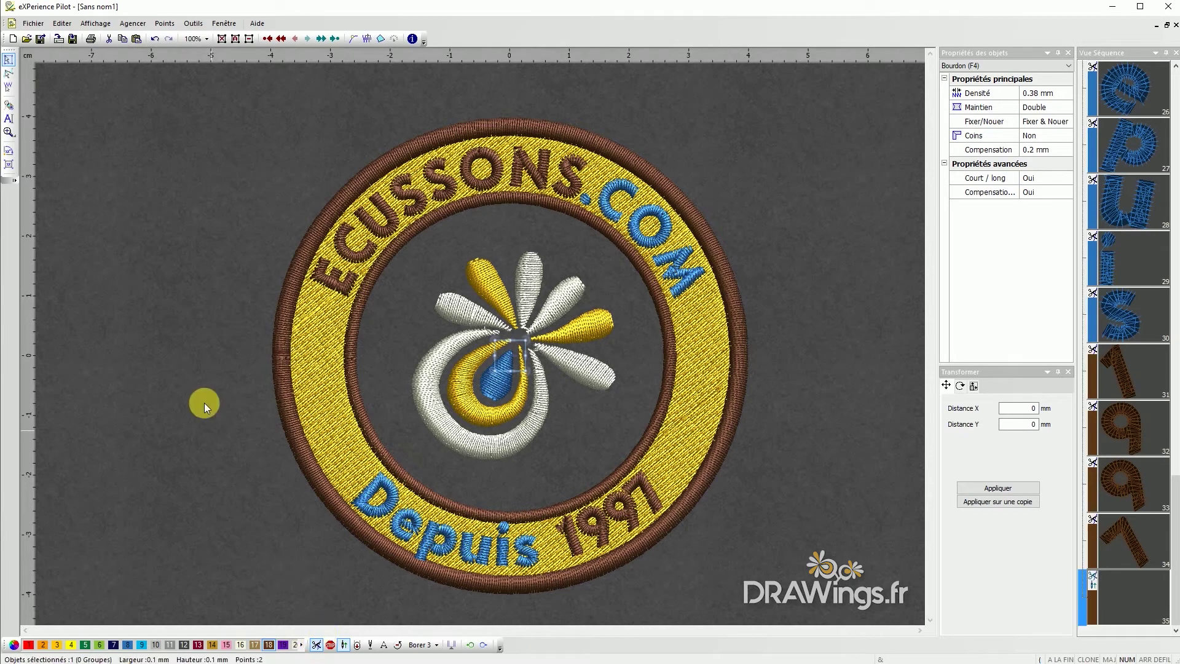
{"action": "left_click", "coordinate": [204, 406]}
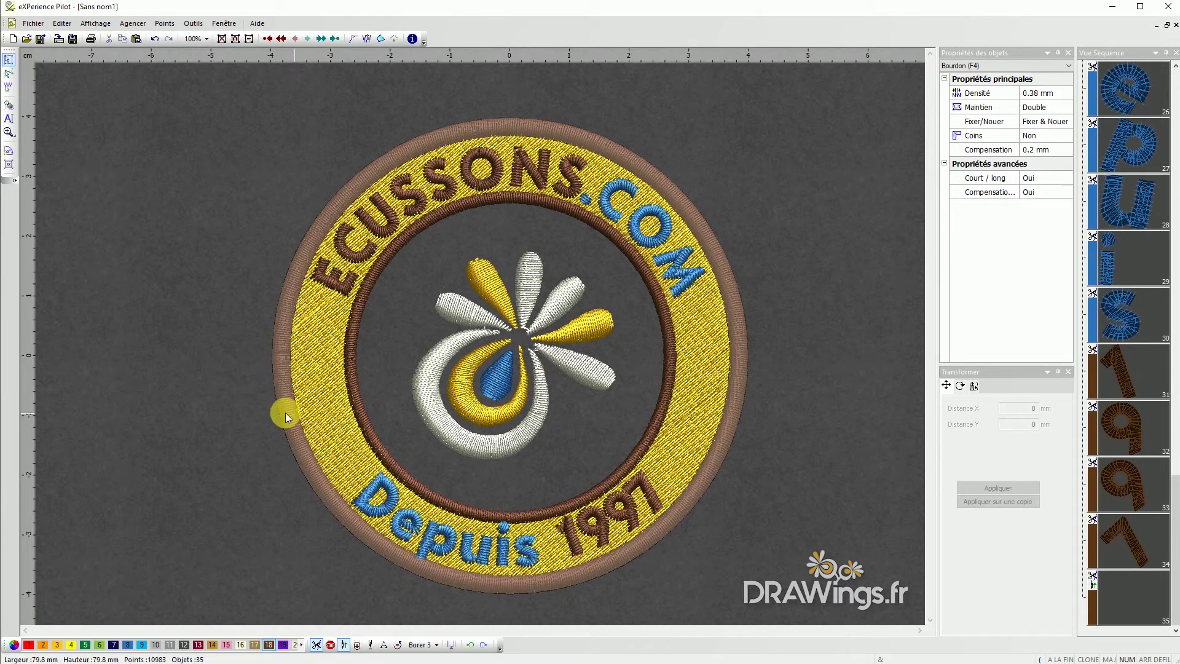
{"action": "left_click", "coordinate": [33, 23]}
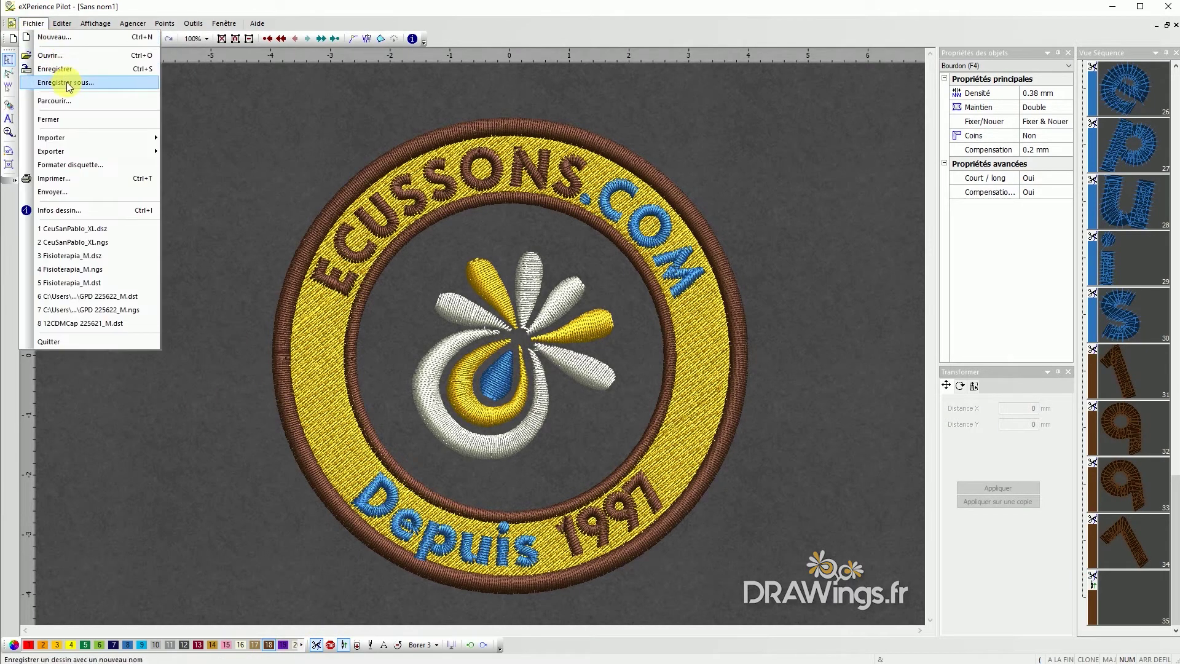
{"action": "left_click", "coordinate": [67, 86]}
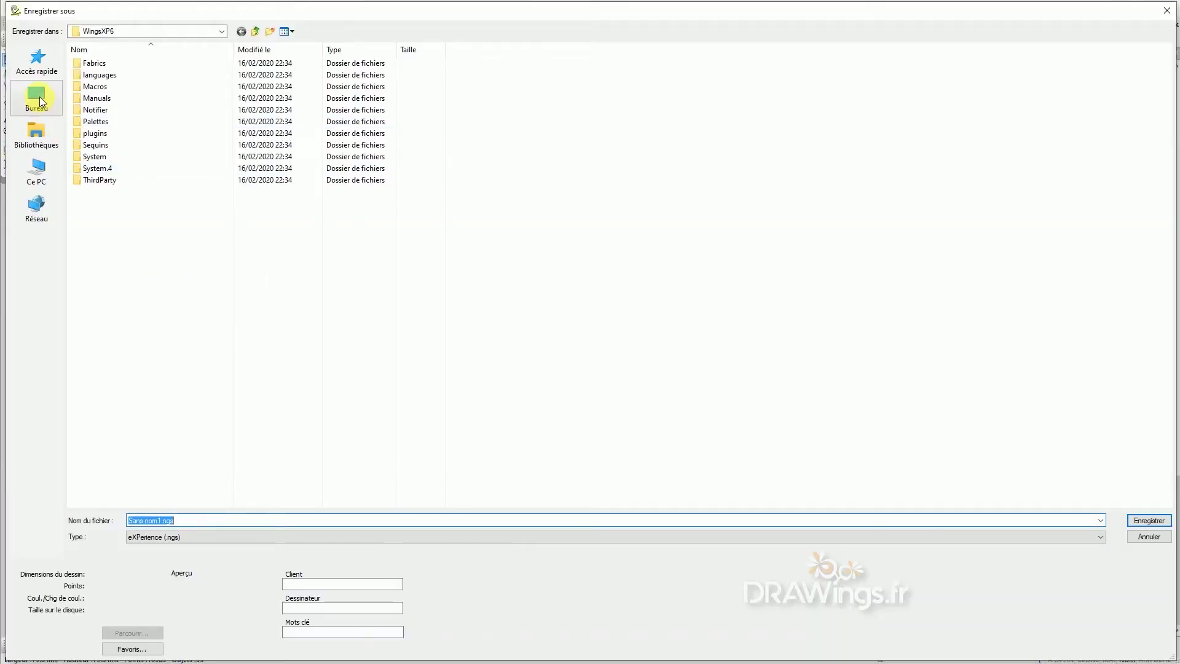
{"action": "left_click", "coordinate": [37, 97]}
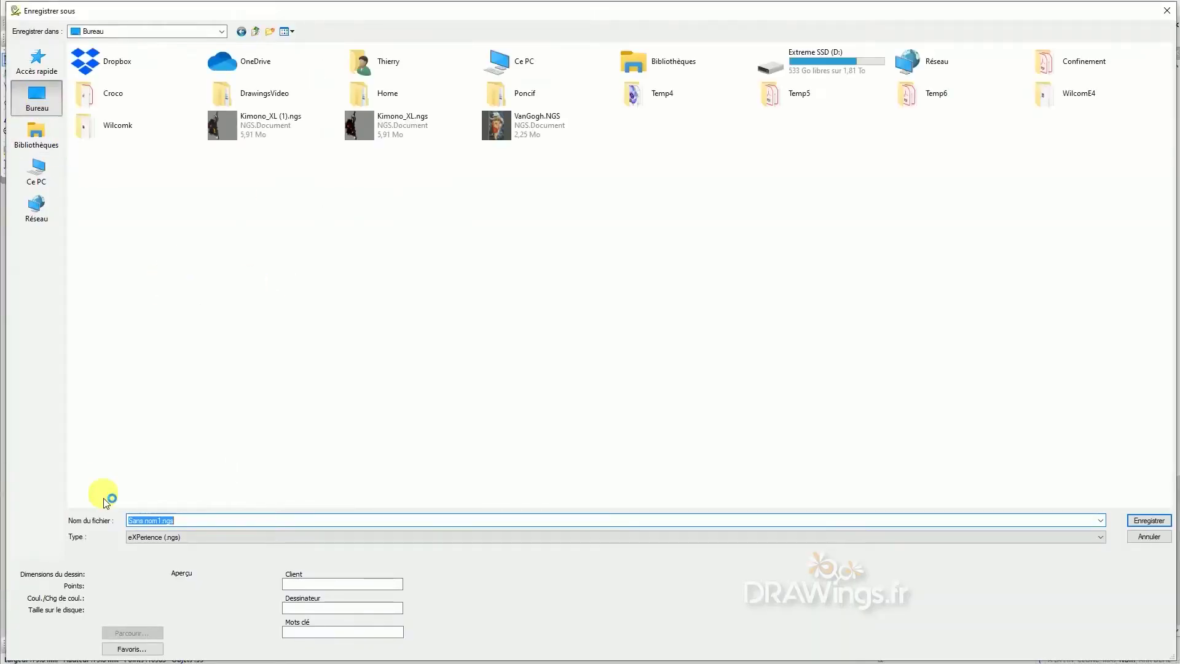
{"action": "left_click", "coordinate": [1165, 13]}
{"action": "left_click", "coordinate": [676, 359]}
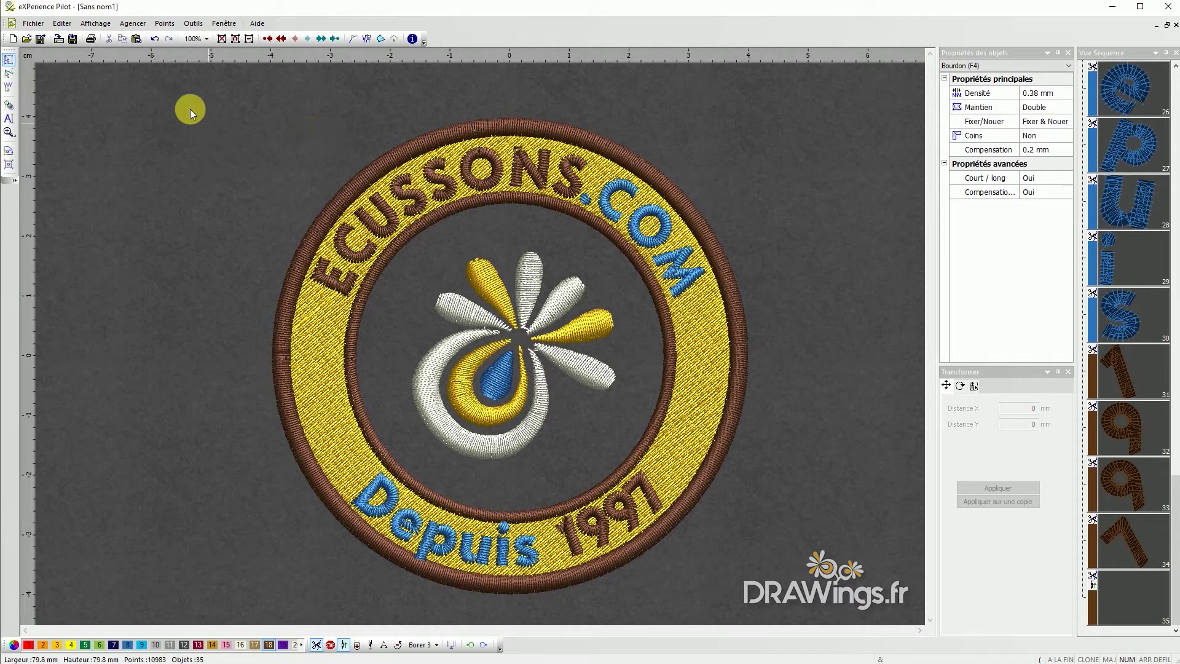
Create a new drawing that uses the artwork file LogoEcussonsCom.cmx as its background
{"action": "left_click", "coordinate": [33, 24]}
{"action": "left_click", "coordinate": [34, 25]}
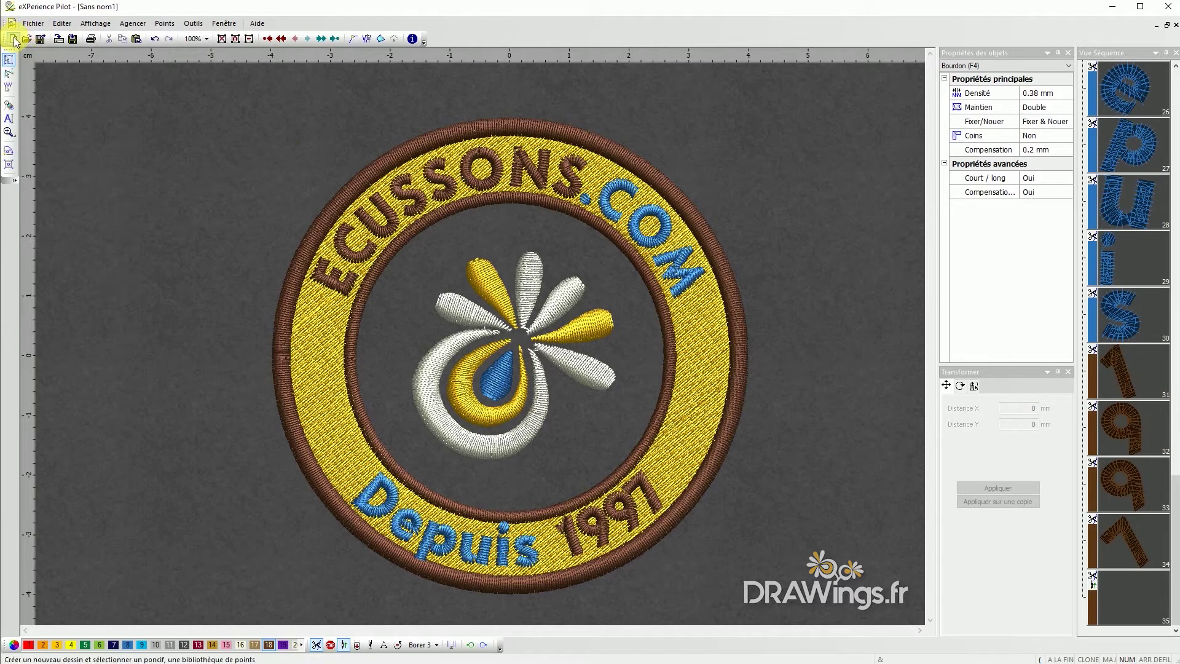
{"action": "left_click", "coordinate": [12, 38]}
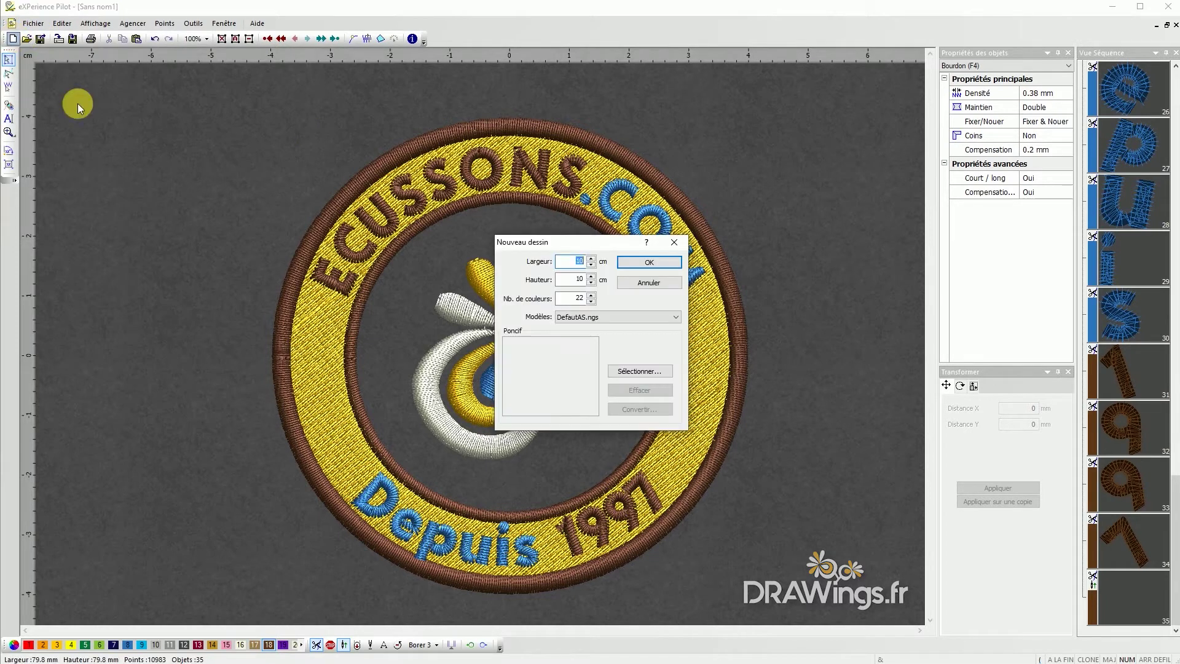
{"action": "left_click", "coordinate": [645, 371]}
{"action": "left_click", "coordinate": [43, 117]}
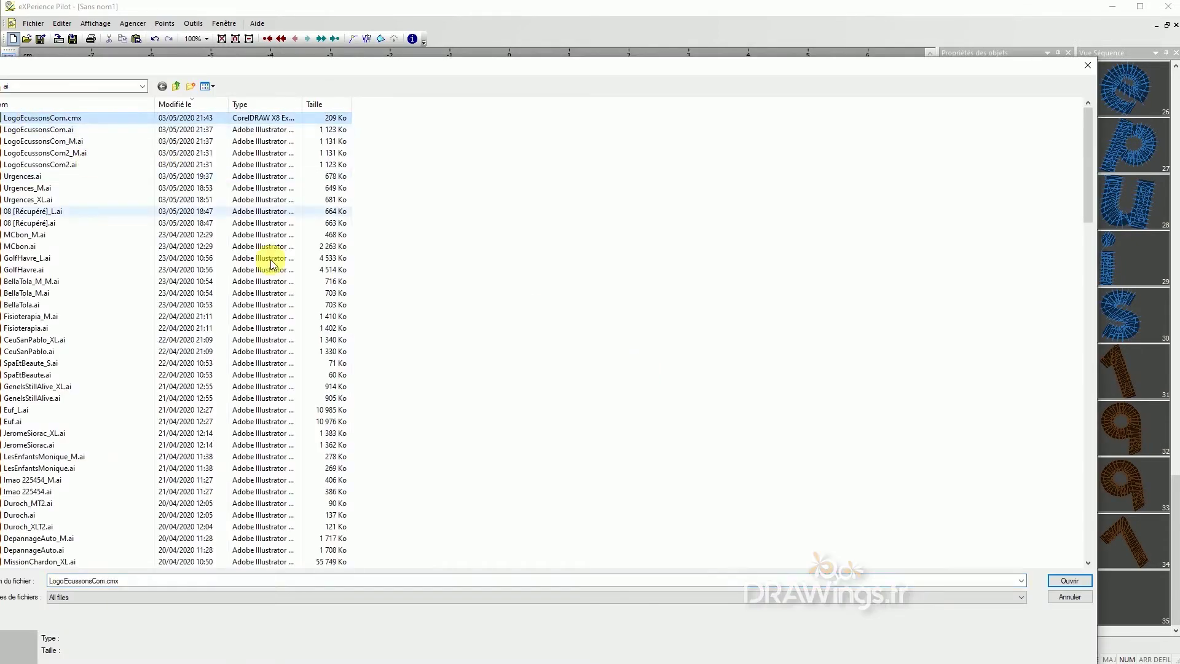
{"action": "left_click", "coordinate": [1075, 582]}
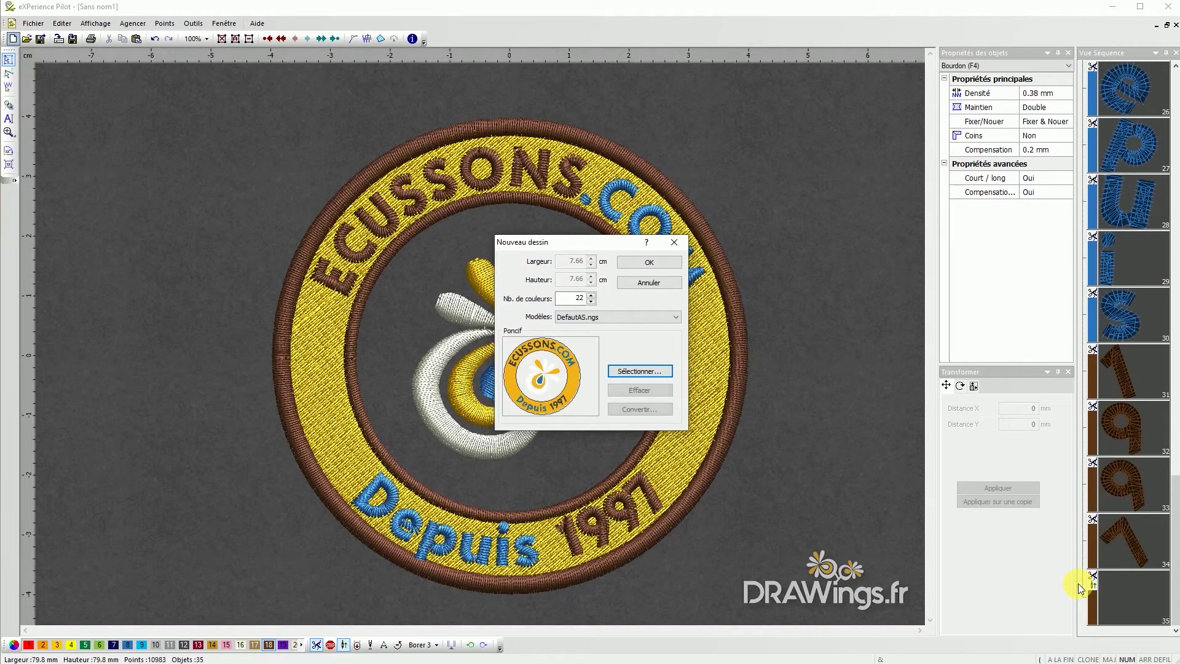
Convert the artwork to embroidery on black fabric, using four threads from the MADEIRA POLYNEON palette
{"action": "left_click", "coordinate": [648, 410]}
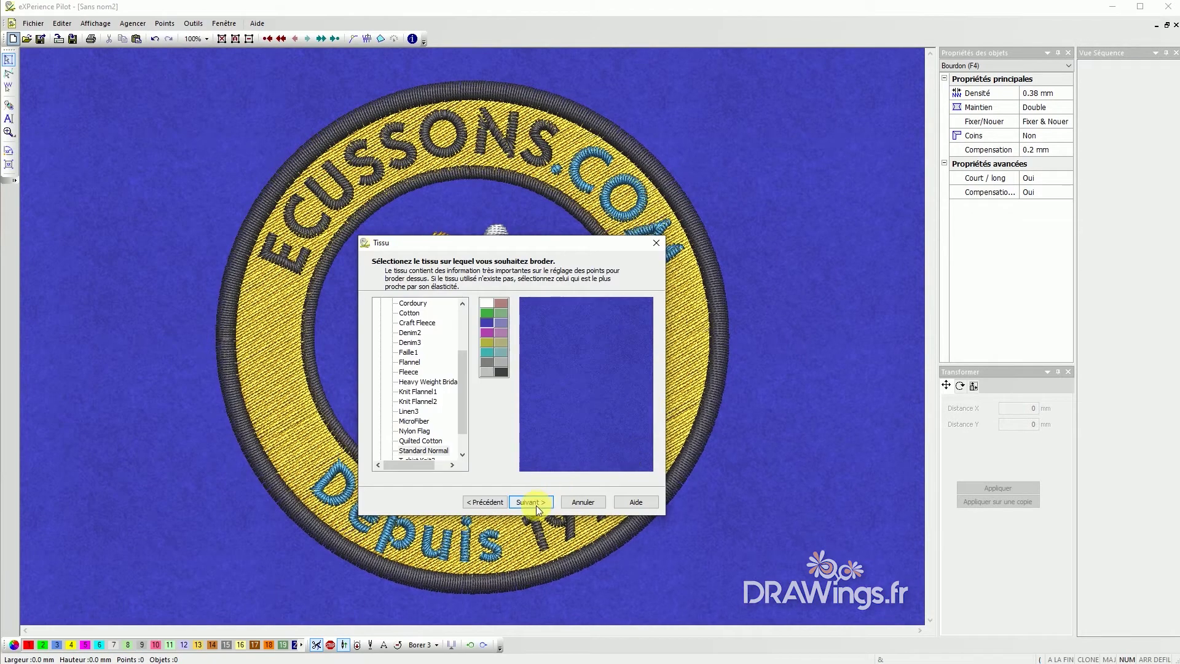
{"action": "left_click", "coordinate": [501, 372]}
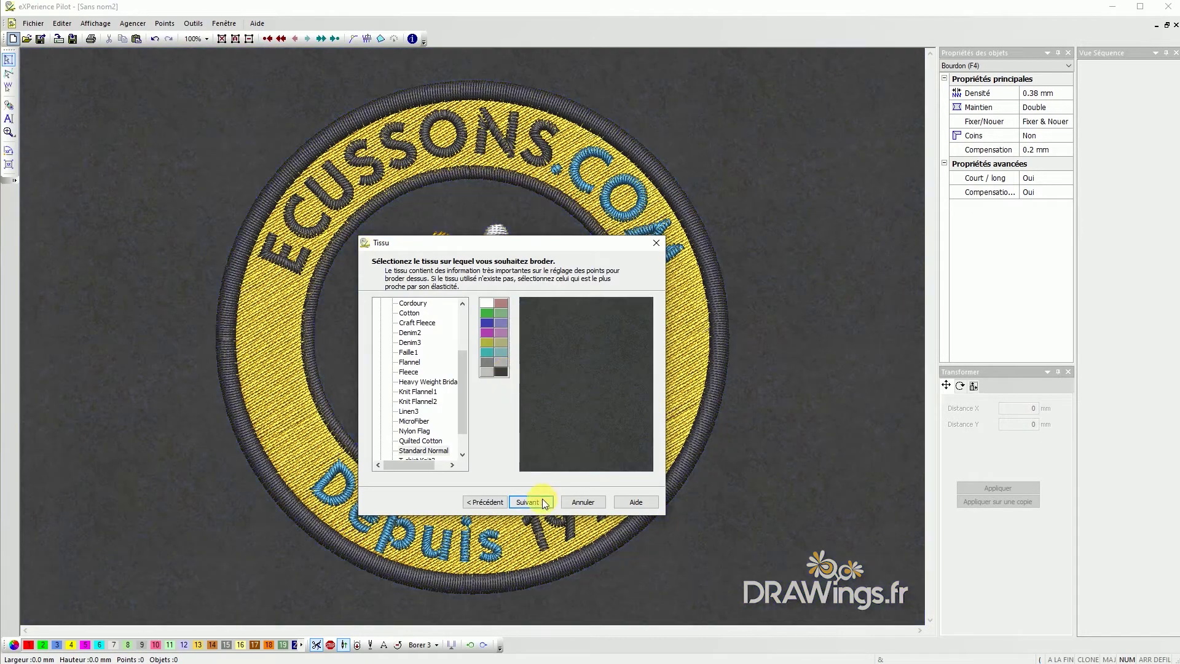
{"action": "left_click", "coordinate": [528, 502]}
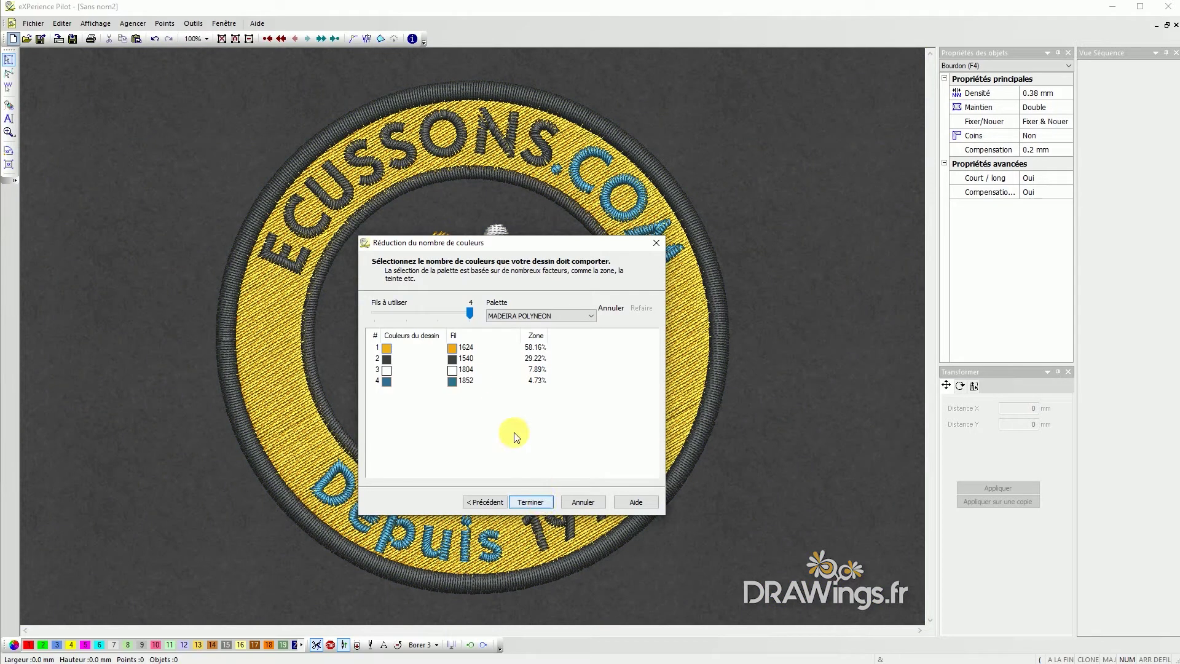
{"action": "left_click", "coordinate": [591, 317]}
{"action": "left_click", "coordinate": [563, 327]}
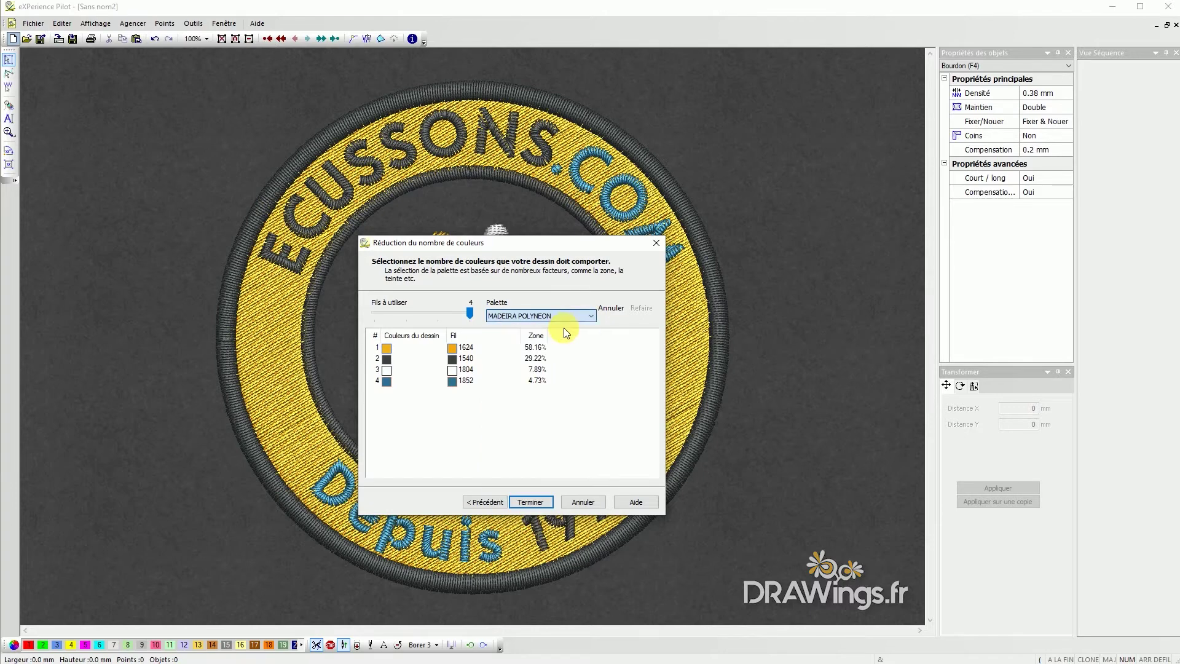
{"action": "left_click", "coordinate": [562, 403]}
{"action": "left_click", "coordinate": [532, 503]}
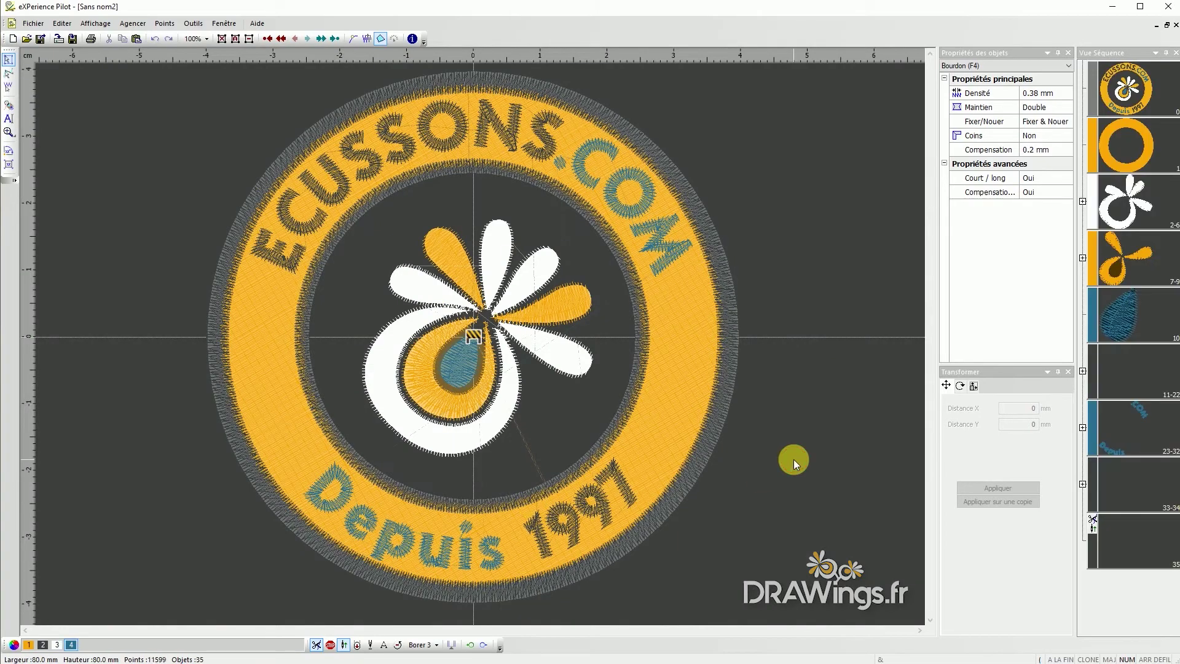
Add a thread trim to all the badge's objects at once
{"action": "scroll", "coordinate": [540, 343], "scroll_direction": "down", "scroll_amount": 2}
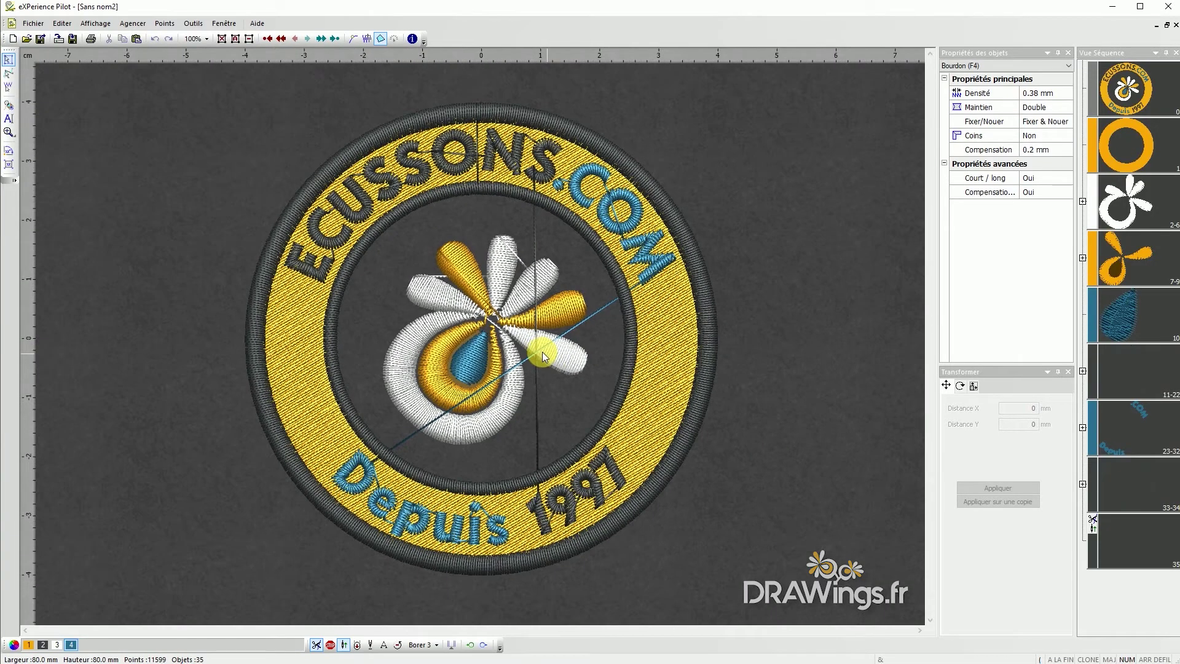
{"action": "left_click_drag", "start_coordinate": [253, 110], "coordinate": [740, 575]}
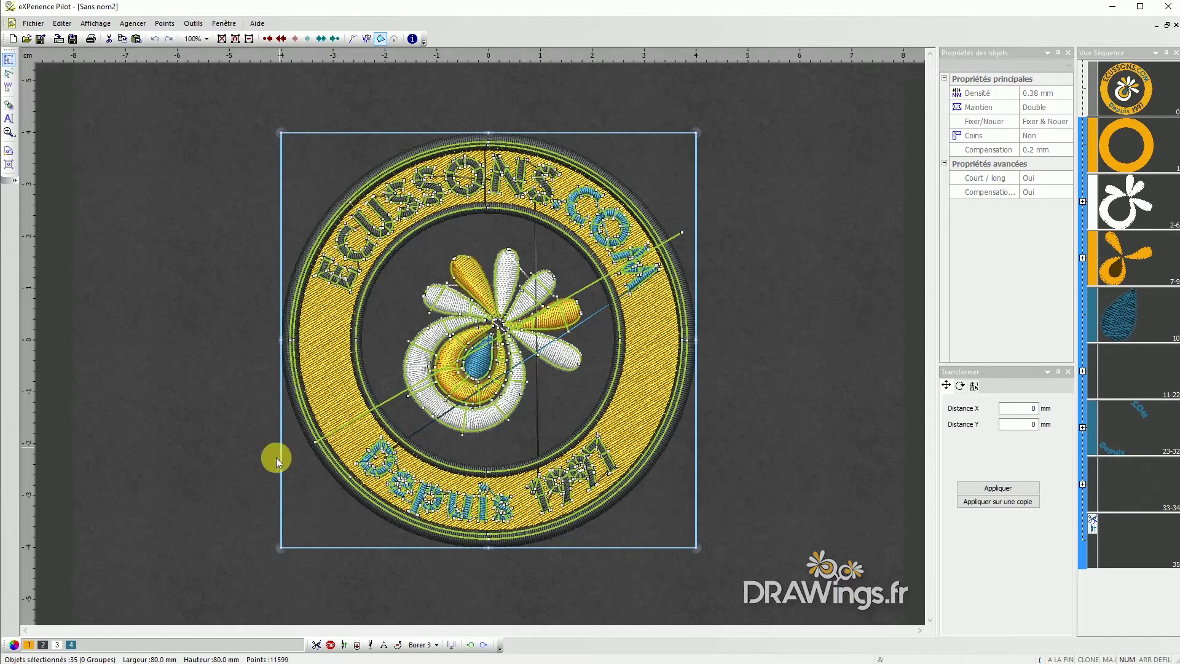
{"action": "left_click", "coordinate": [316, 645]}
{"action": "left_click", "coordinate": [197, 440]}
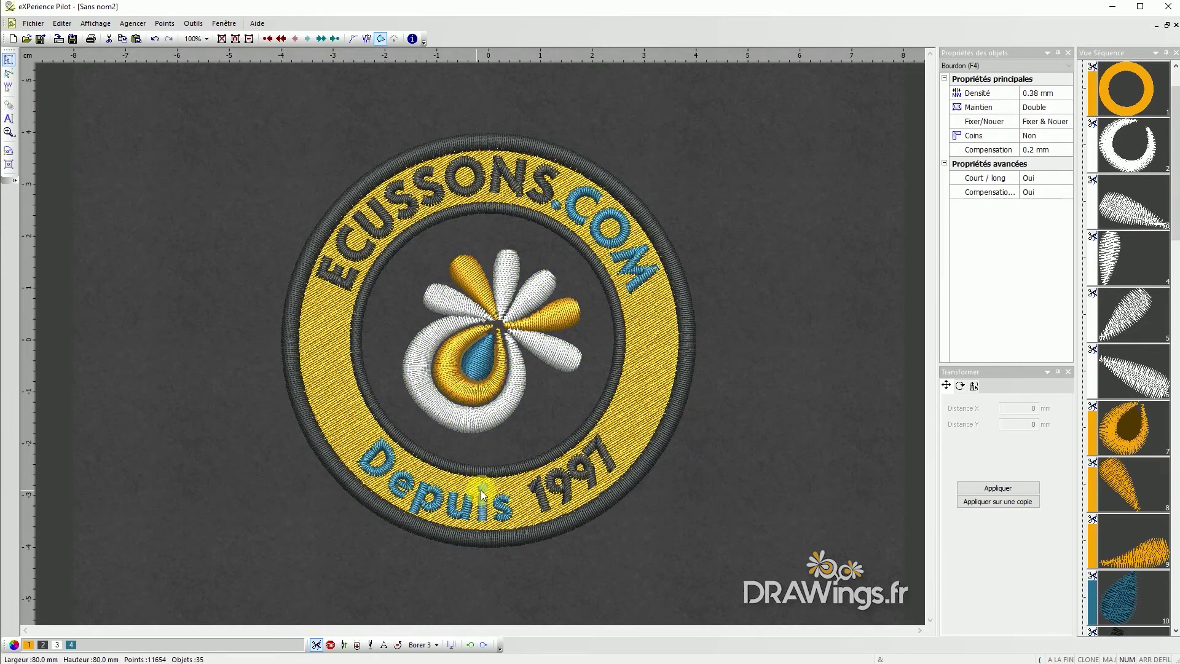
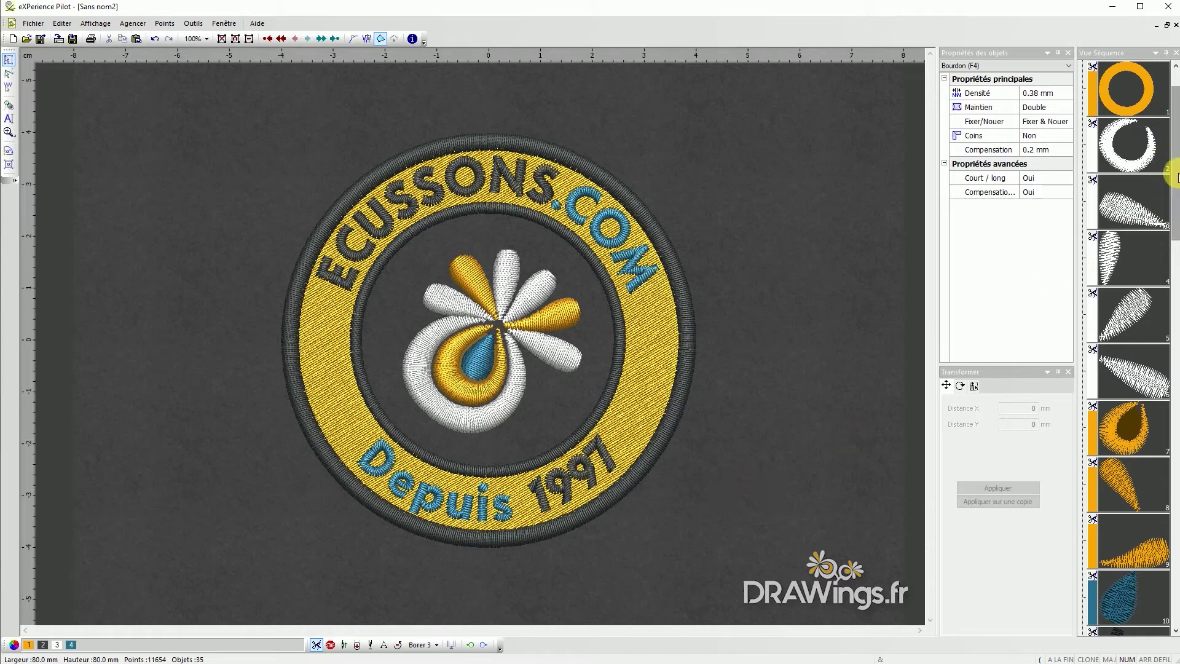
Check the first objects of the stitching sequence and their trims, including the white crescent, object 2
{"action": "left_click_drag", "start_coordinate": [1175, 178], "coordinate": [1175, 132]}
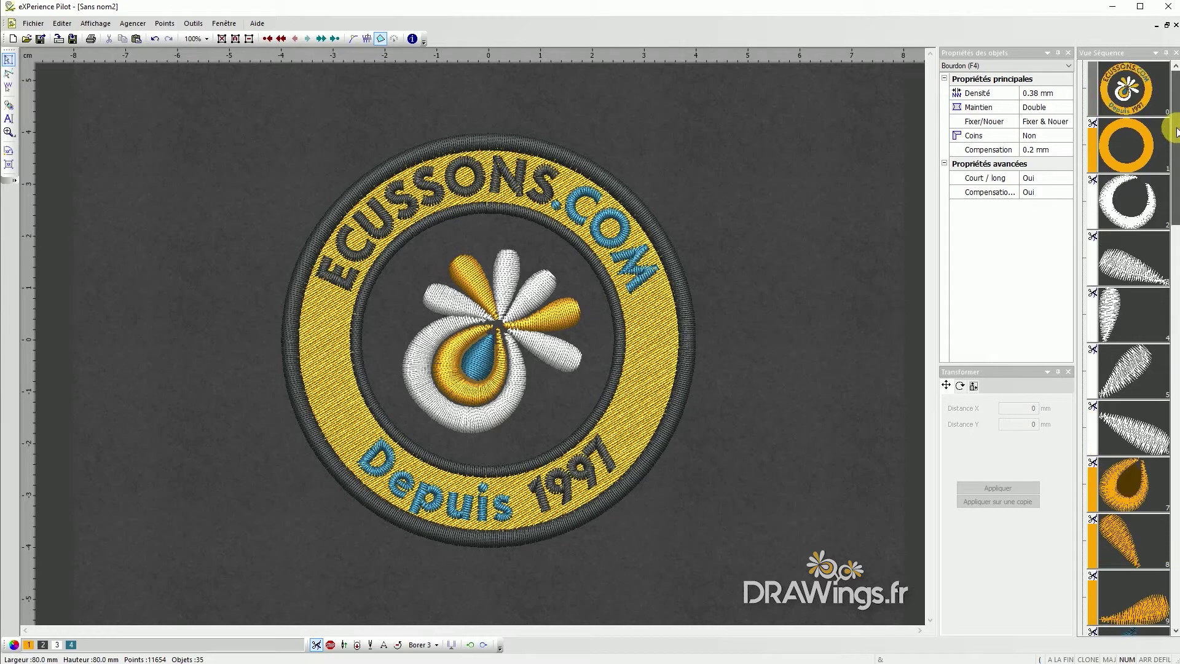
{"action": "left_click", "coordinate": [1129, 147]}
{"action": "left_click", "coordinate": [1140, 201]}
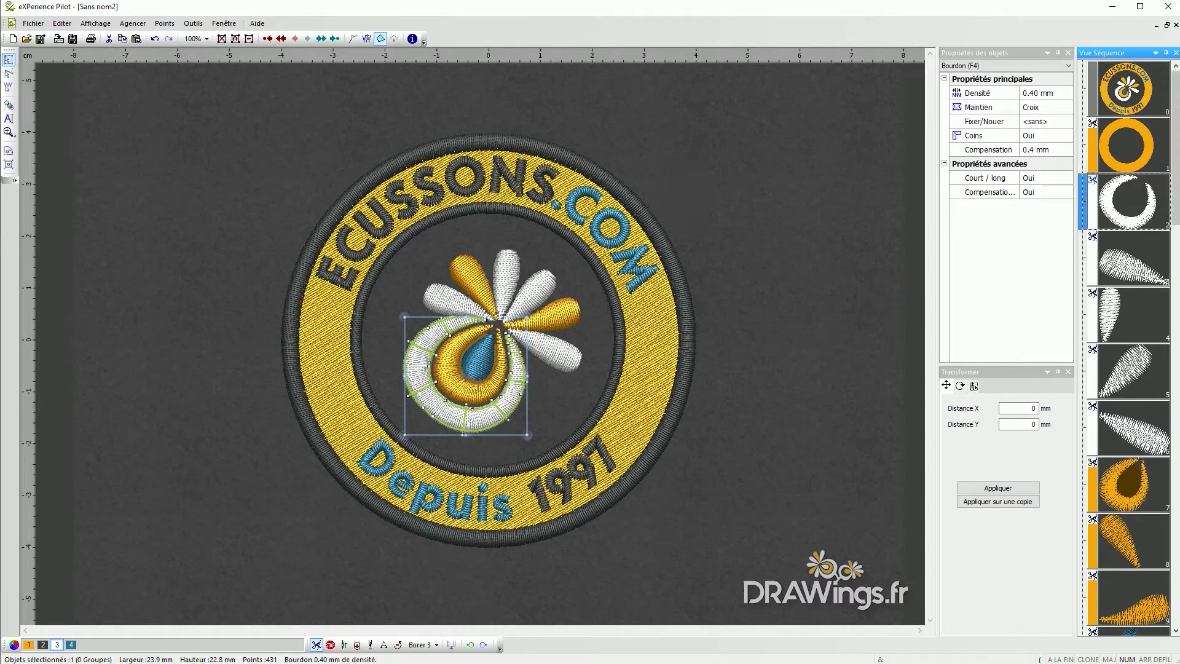
{"action": "left_click_drag", "start_coordinate": [1174, 203], "coordinate": [1175, 80]}
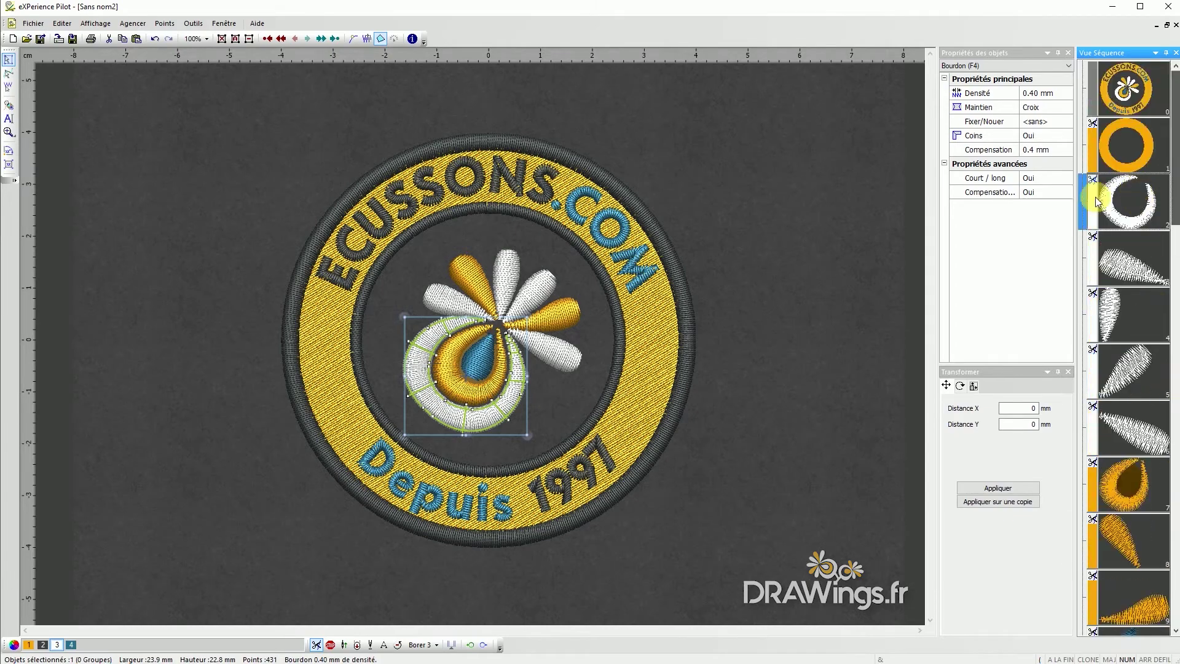
{"action": "left_click", "coordinate": [698, 337]}
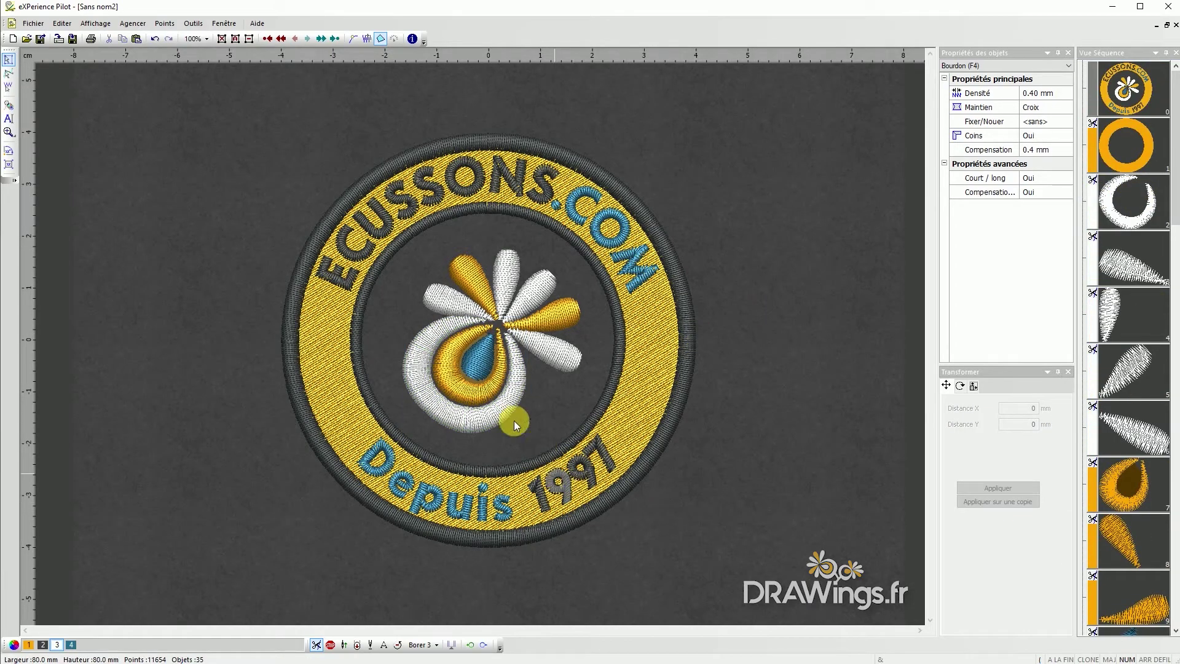
Switch off the realistic stitch rendering and delete the automatically digitized N in ECUSSONS
{"action": "scroll", "coordinate": [504, 330], "scroll_direction": "up", "scroll_amount": 3}
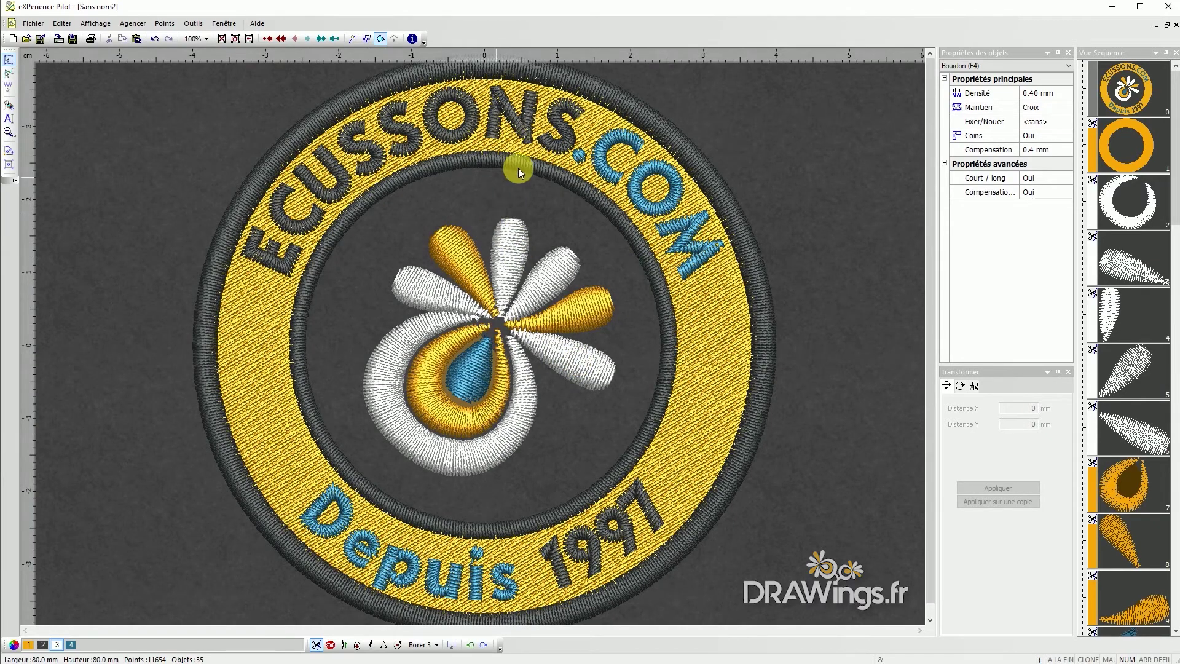
{"action": "scroll", "coordinate": [528, 278], "scroll_direction": "down", "scroll_amount": 2}
{"action": "scroll", "coordinate": [515, 96], "scroll_direction": "up", "scroll_amount": 3}
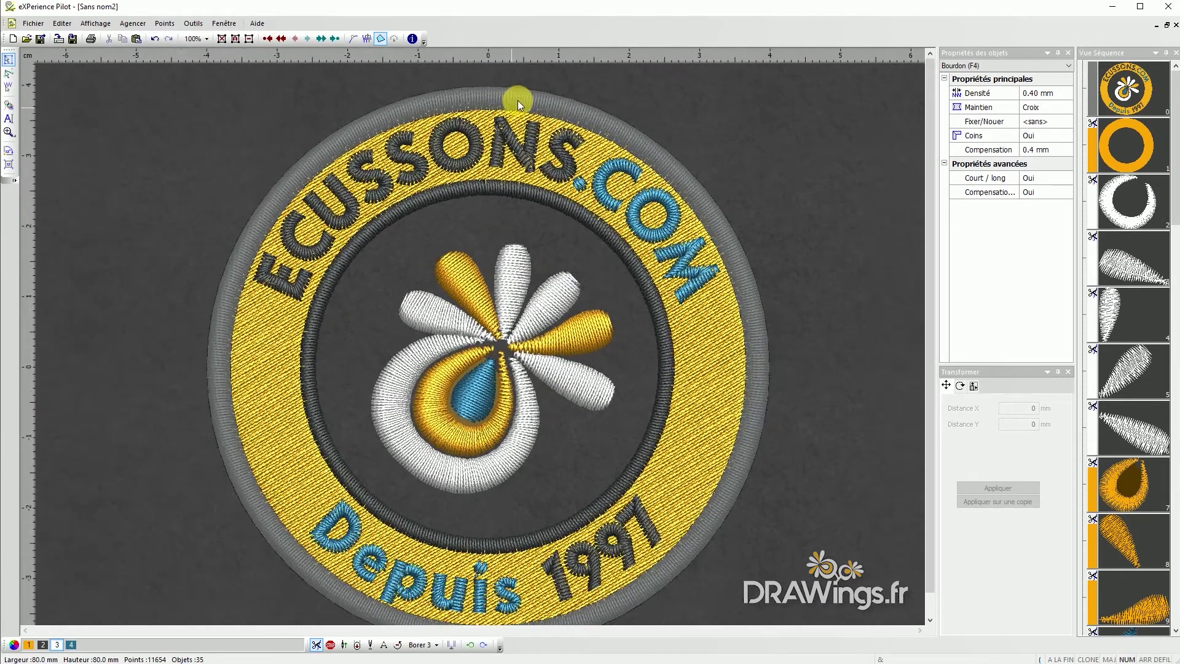
{"action": "scroll", "coordinate": [519, 95], "scroll_direction": "up", "scroll_amount": 1}
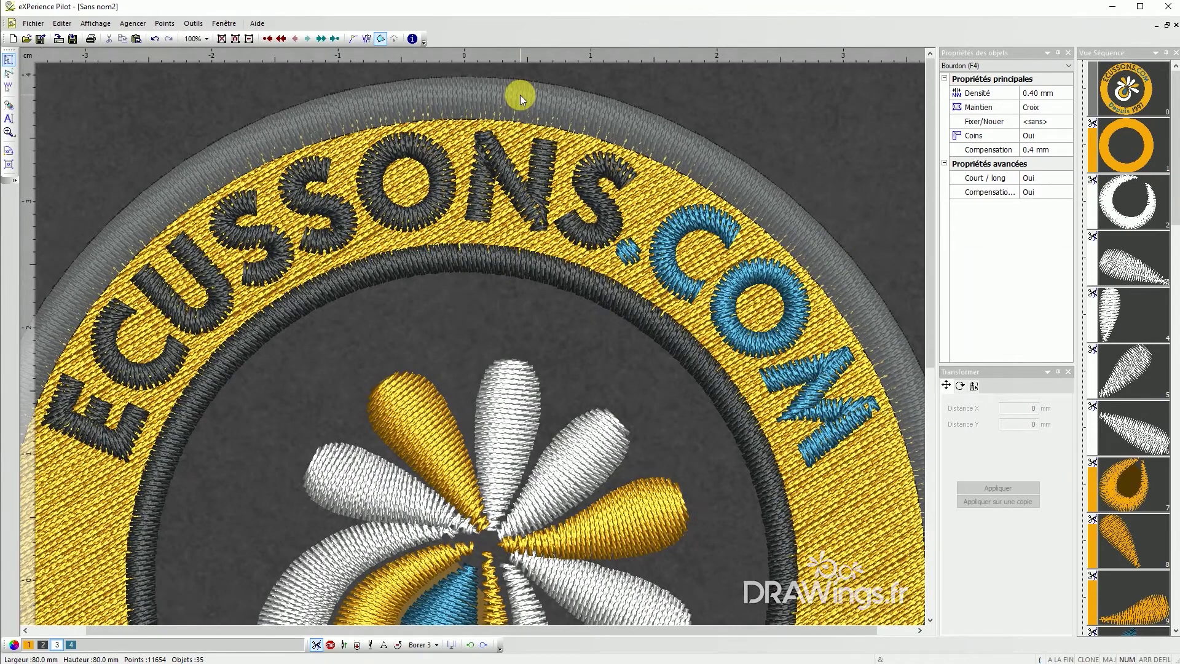
{"action": "scroll", "coordinate": [520, 95], "scroll_direction": "up", "scroll_amount": 3}
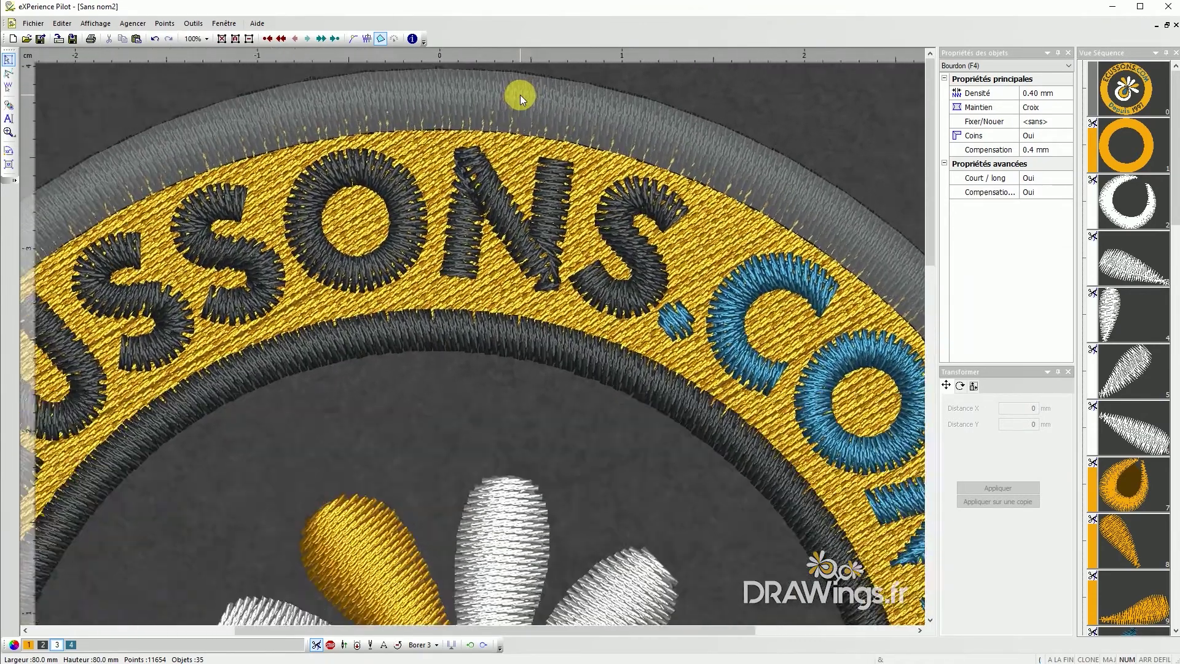
{"action": "scroll", "coordinate": [520, 95], "scroll_direction": "up", "scroll_amount": 1}
{"action": "left_click", "coordinate": [580, 168]}
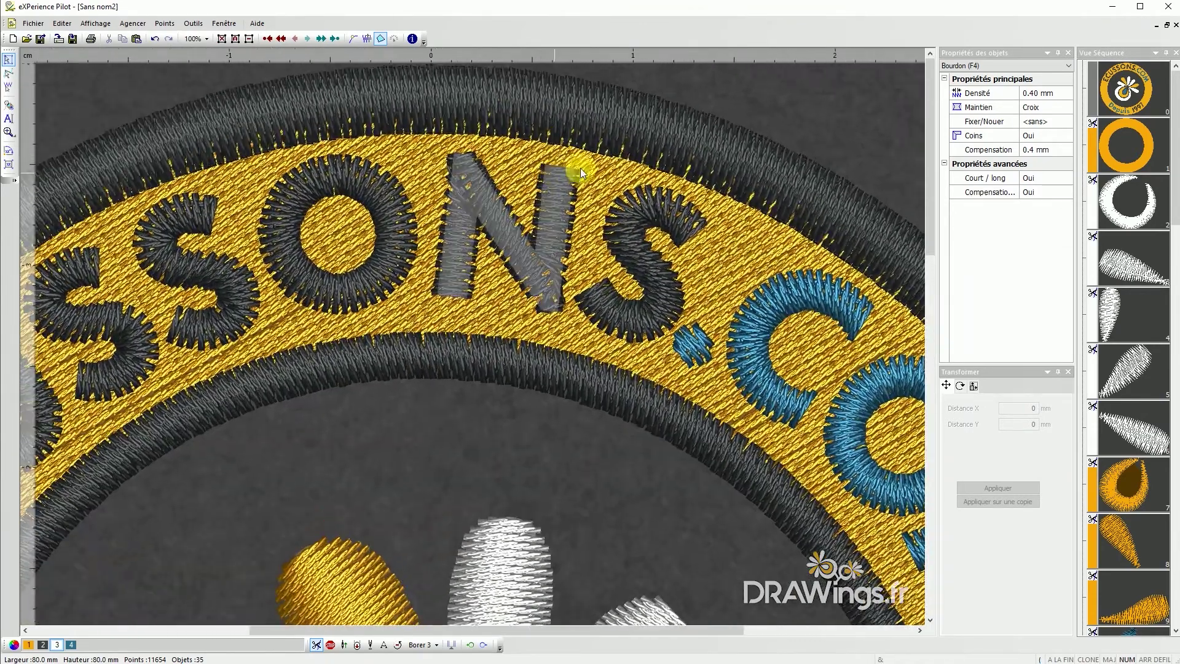
{"action": "left_click", "coordinate": [569, 208]}
{"action": "key", "text": "t"}
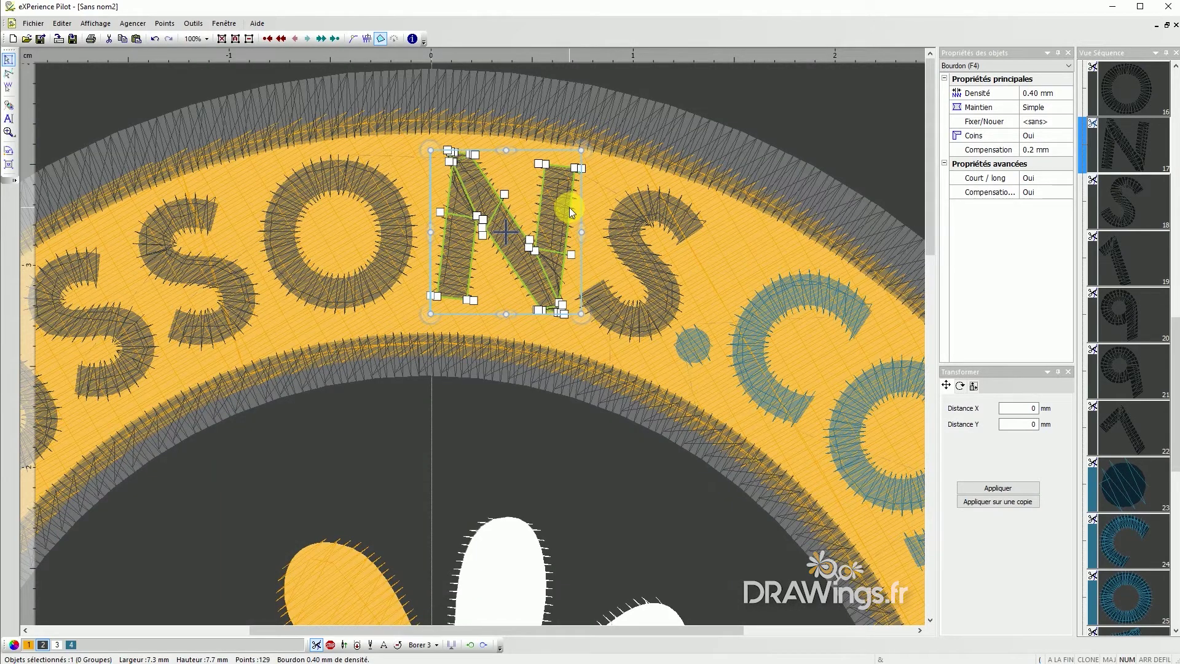
{"action": "key", "text": "Delete"}
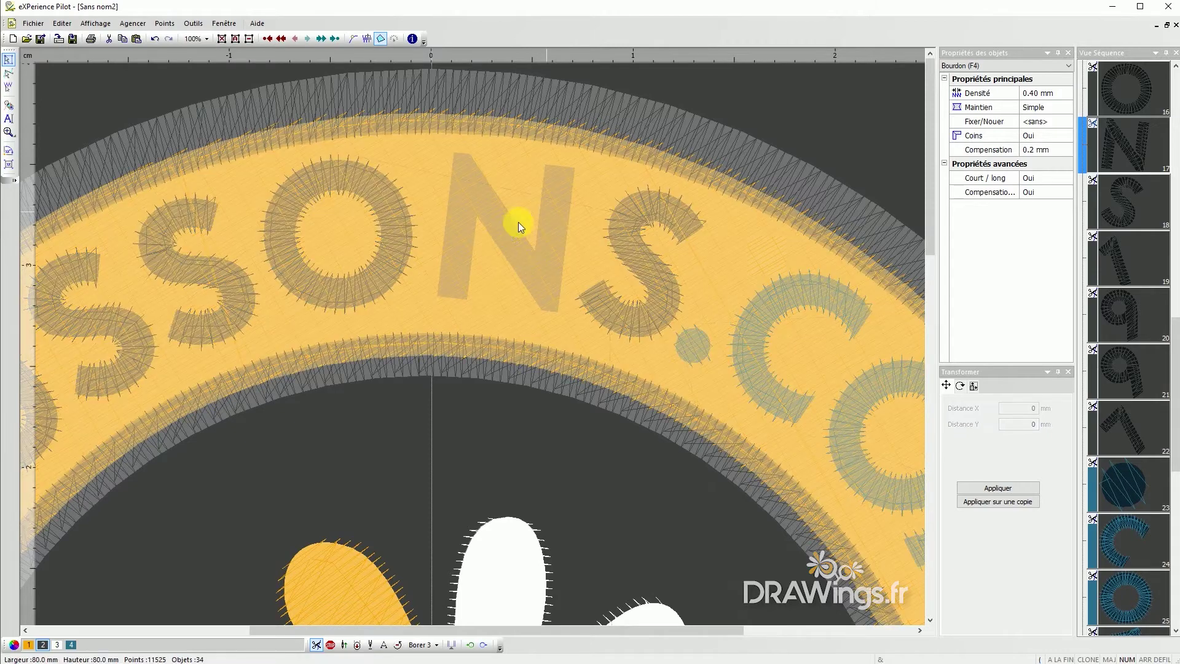
With the preceding O selected as insertion point, digitize the N's left stem as a satin section about 1.5 mm wide and 5.9 mm long
{"action": "left_click", "coordinate": [402, 243]}
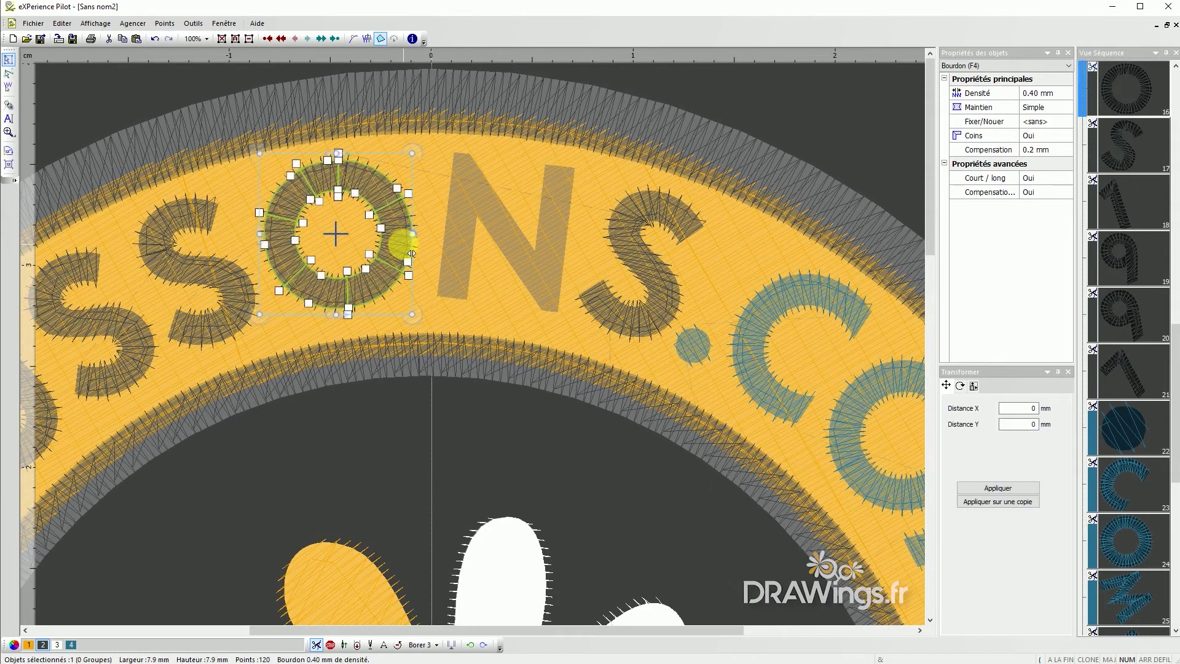
{"action": "scroll", "coordinate": [476, 289], "scroll_direction": "up", "scroll_amount": 1}
{"action": "scroll", "coordinate": [459, 274], "scroll_direction": "up", "scroll_amount": 2}
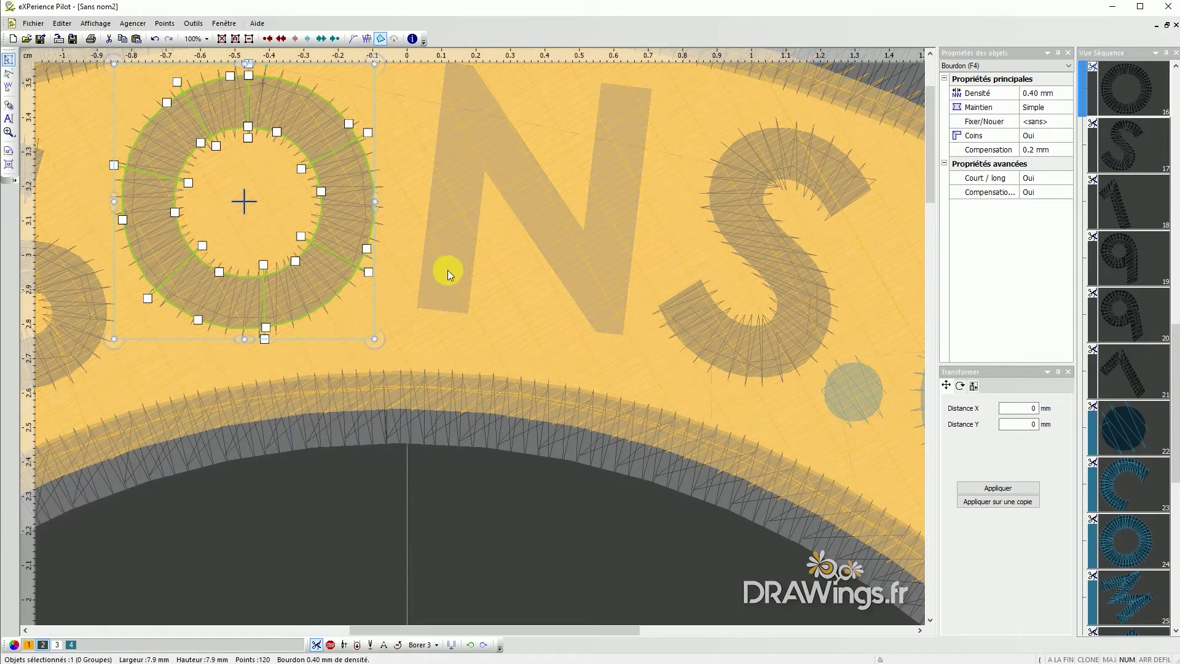
{"action": "key", "text": "m"}
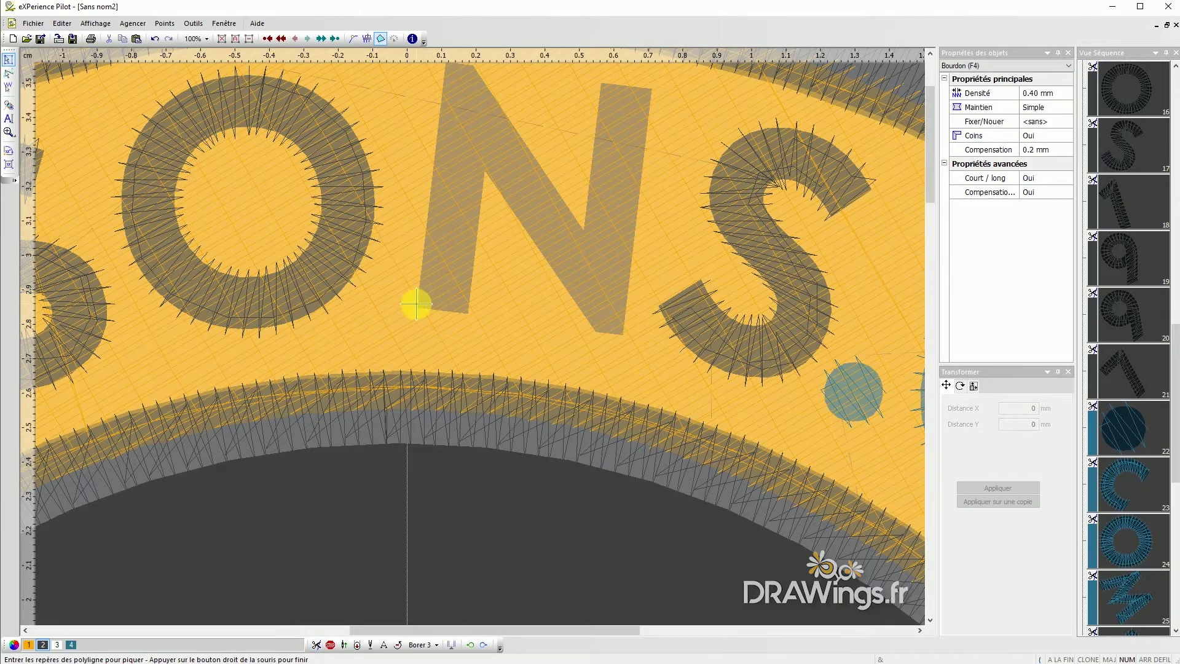
{"action": "left_click", "coordinate": [417, 304]}
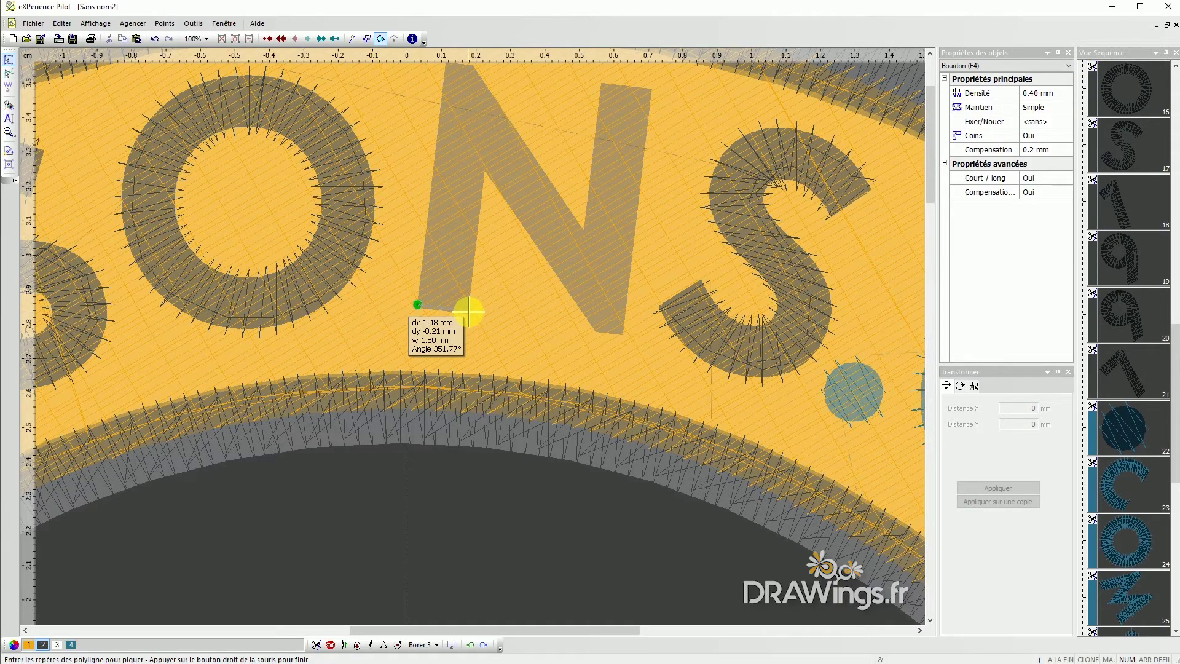
{"action": "left_click", "coordinate": [471, 313]}
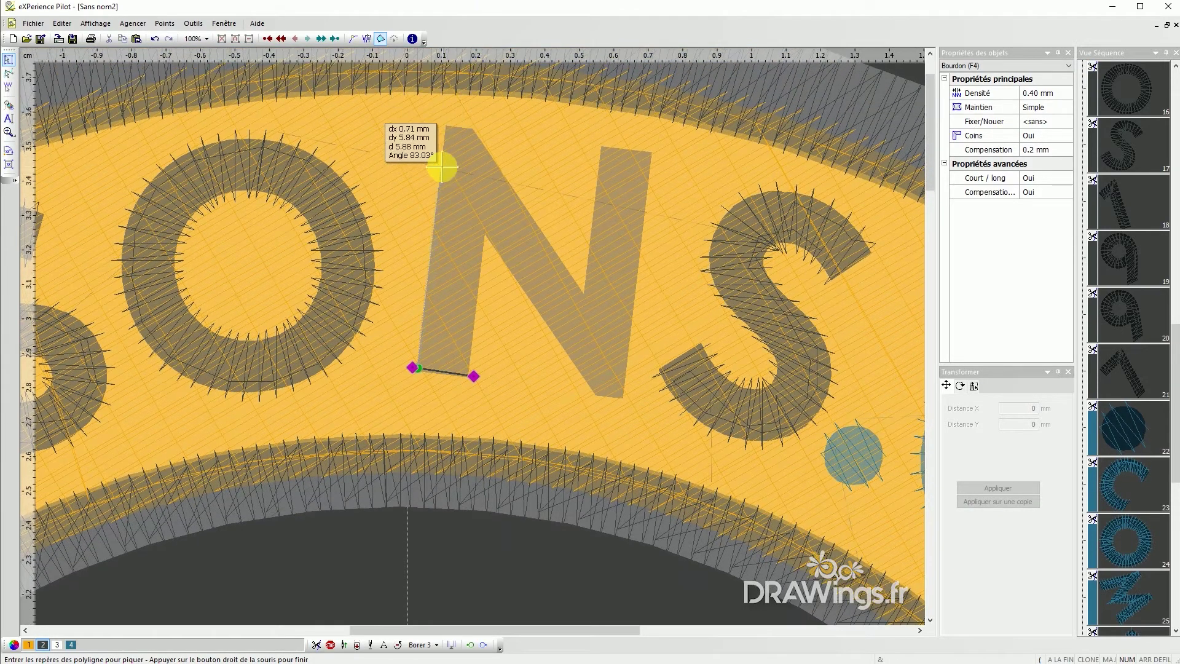
{"action": "left_click", "coordinate": [442, 167]}
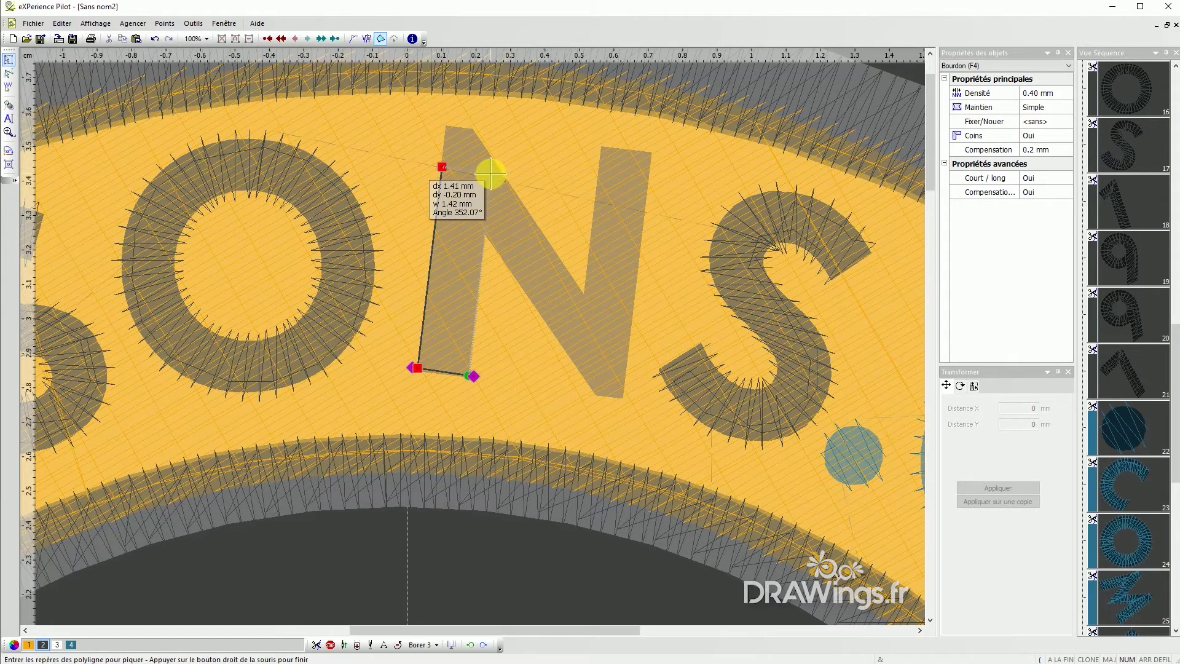
{"action": "left_click", "coordinate": [491, 174]}
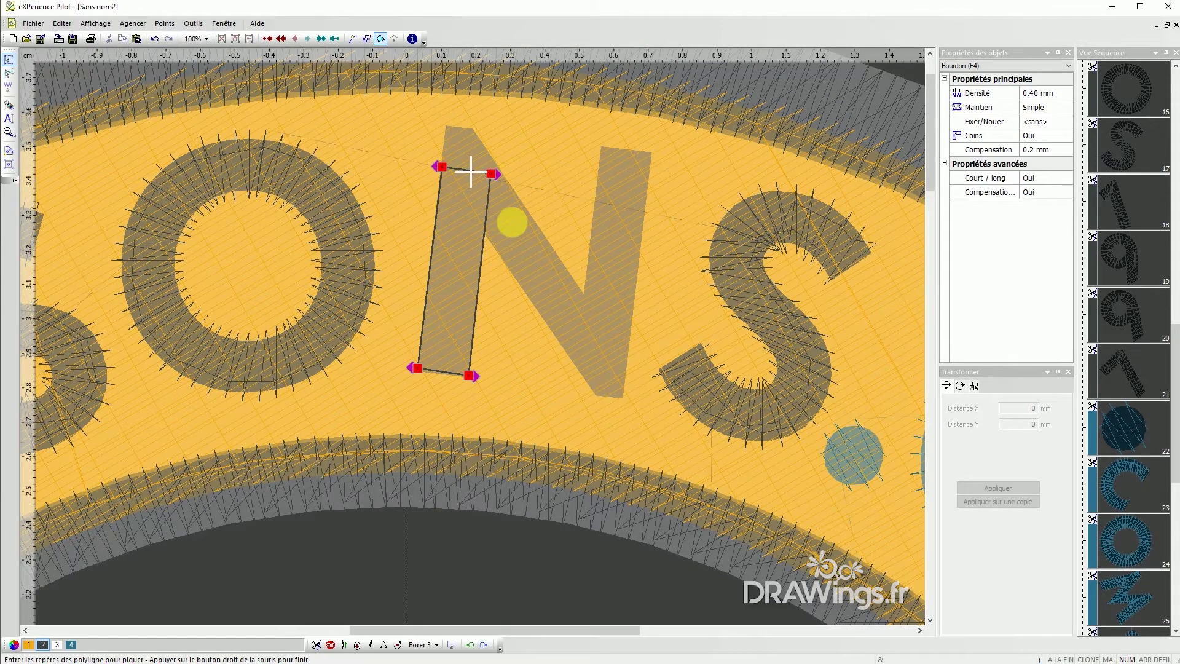
Digitize the N's right stem as a second four-point satin section, from its upper end to just above the bottom corner
{"action": "left_click", "coordinate": [601, 152]}
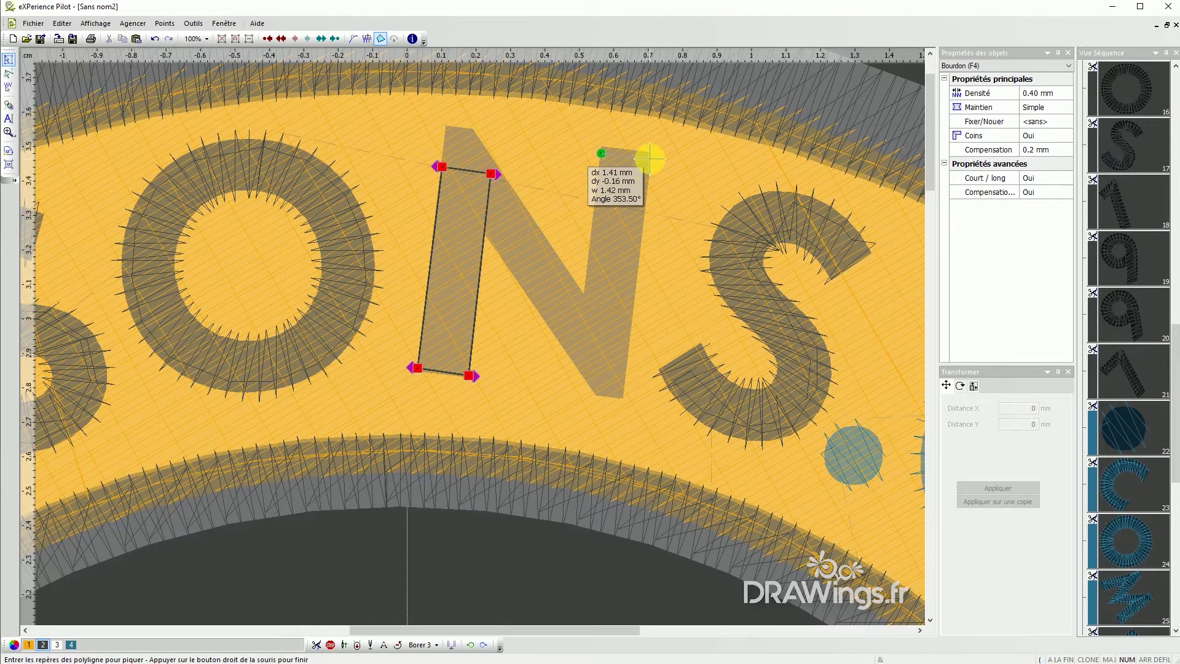
{"action": "left_click", "coordinate": [656, 159]}
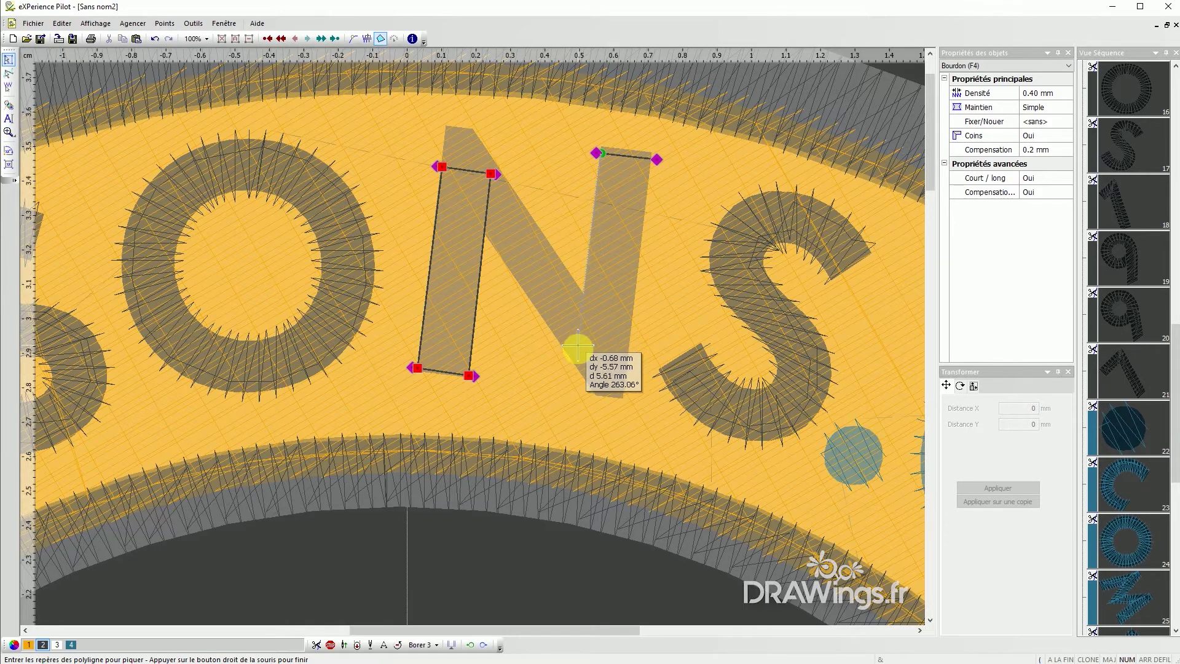
{"action": "left_click", "coordinate": [576, 365]}
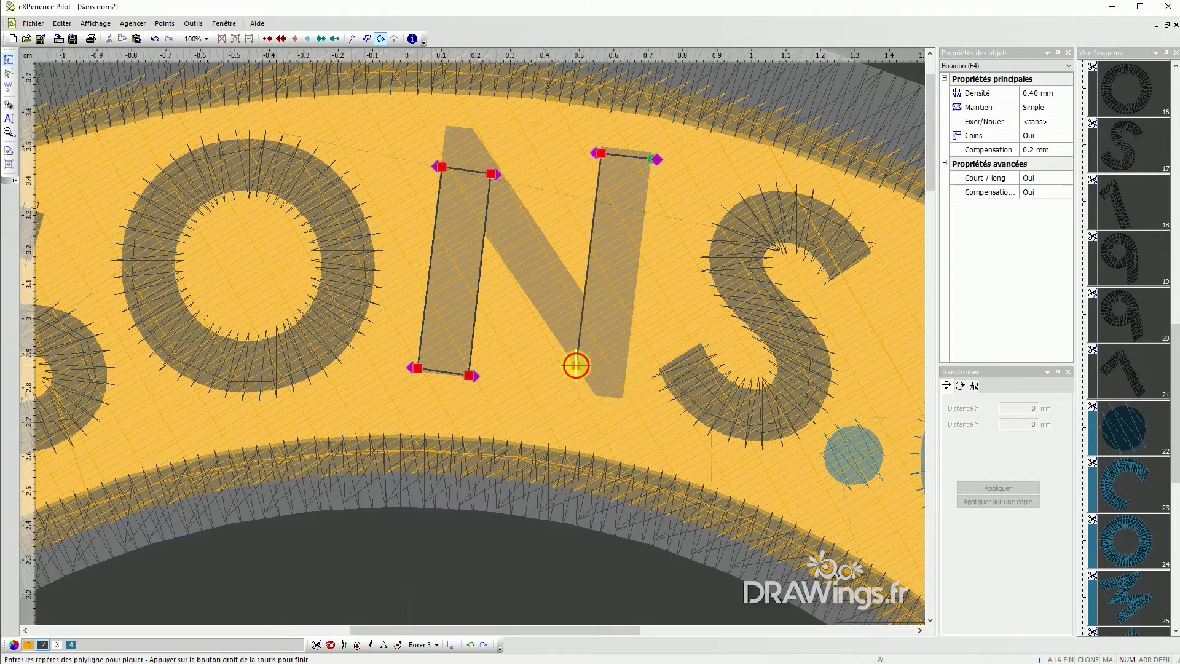
{"action": "left_click", "coordinate": [624, 371]}
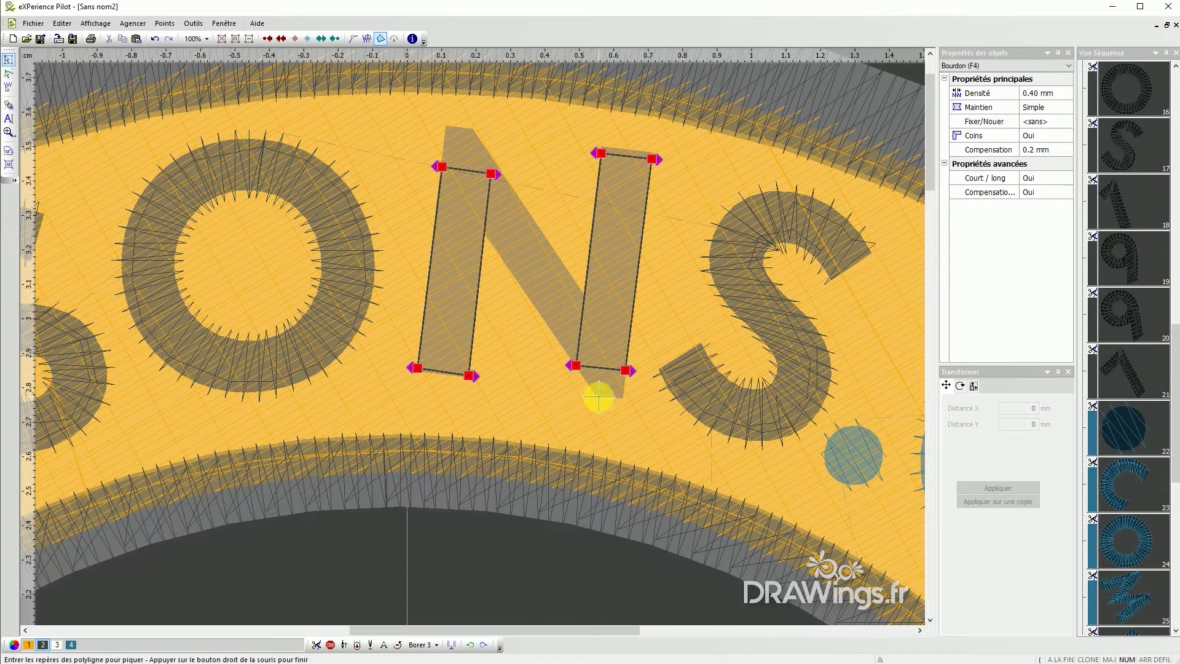
Digitize the N's pointed bottom corner as a satin section, widening to about 1.7 mm where it meets the right stem
{"action": "left_click", "coordinate": [595, 397]}
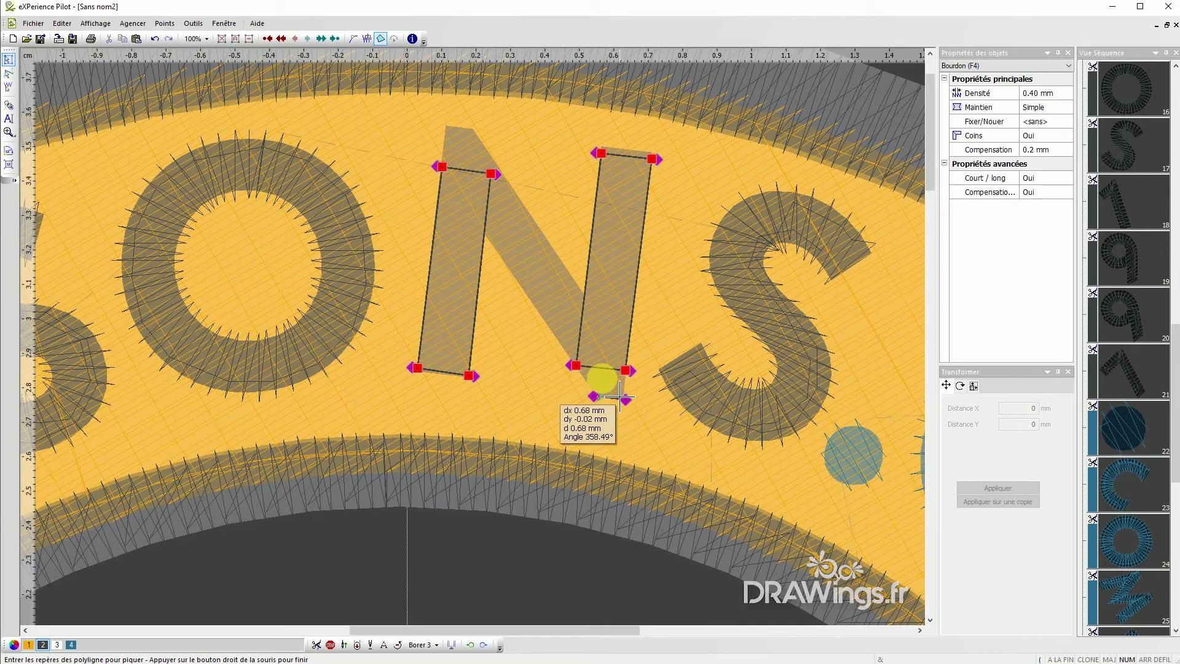
{"action": "left_click", "coordinate": [566, 354]}
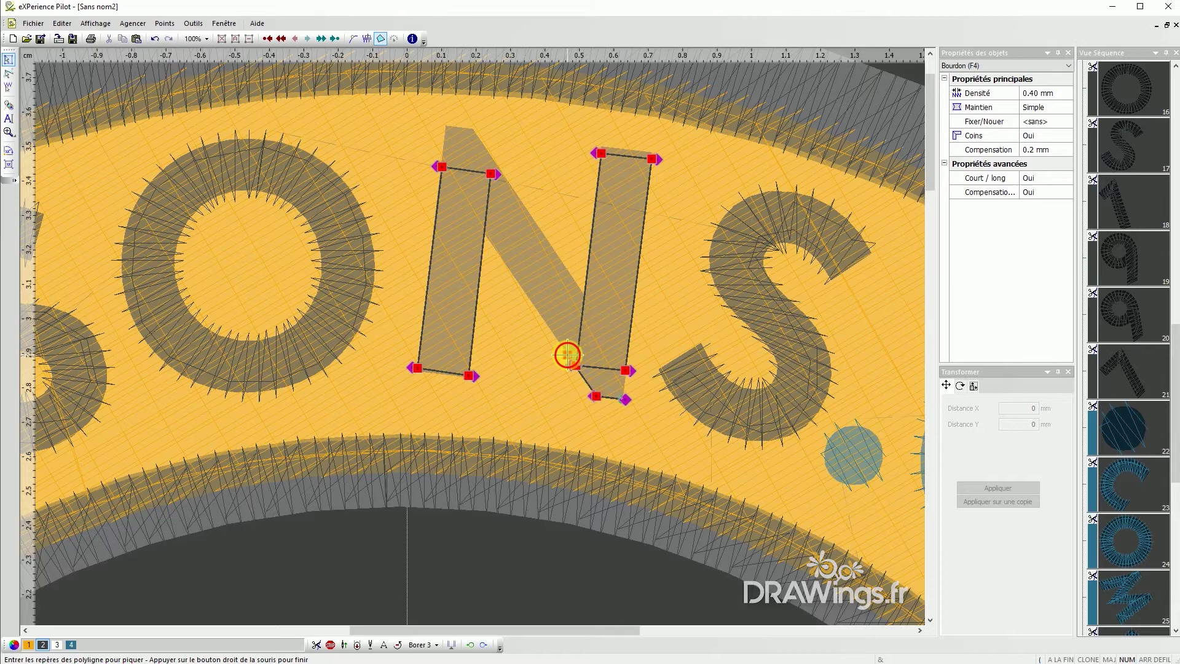
{"action": "left_click", "coordinate": [627, 358]}
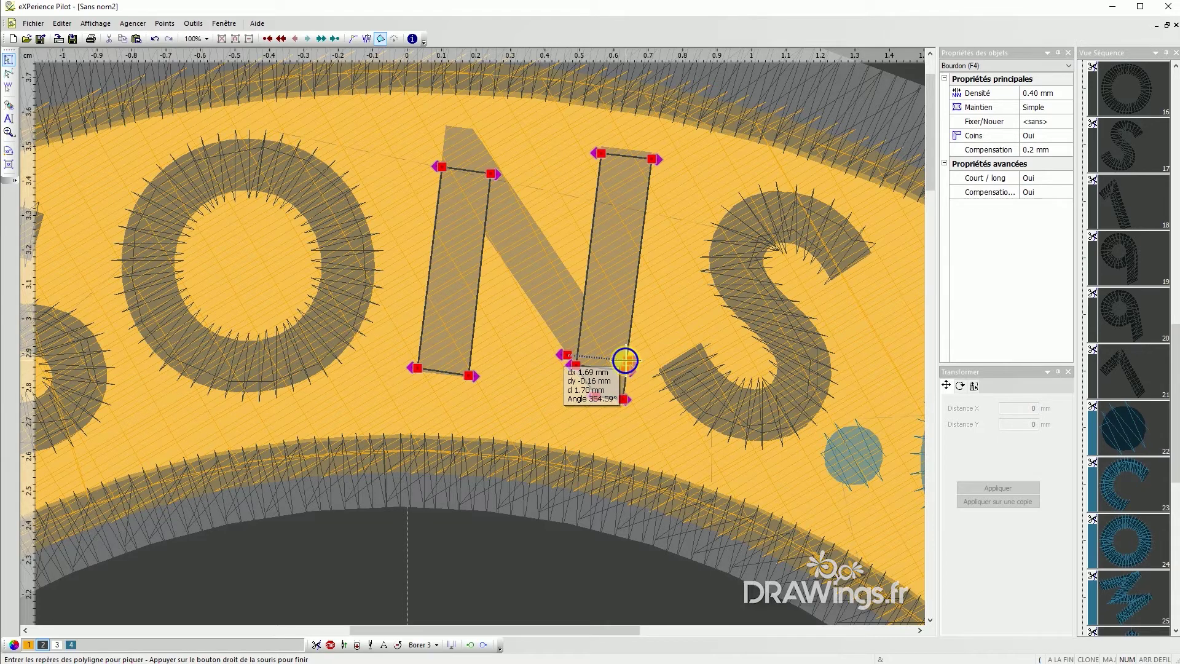
{"action": "left_click", "coordinate": [569, 359]}
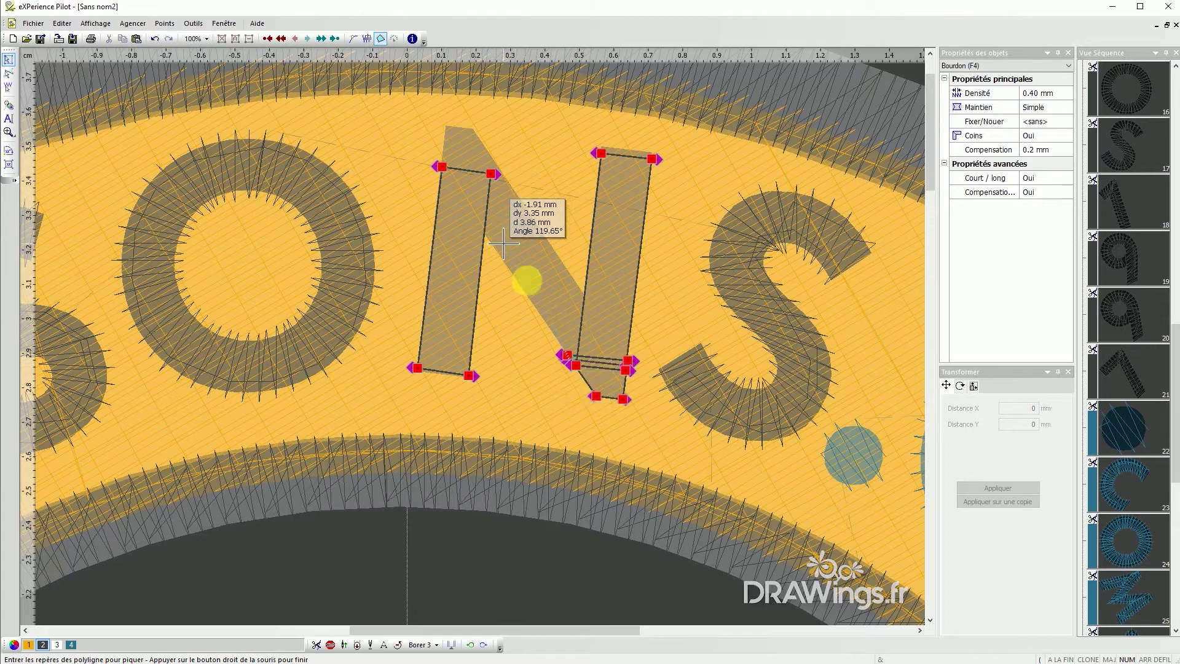
Digitize the N's diagonal in satin point pairs from the right stem's lower end up to the left stem's upper end
{"action": "left_click", "coordinate": [539, 312]}
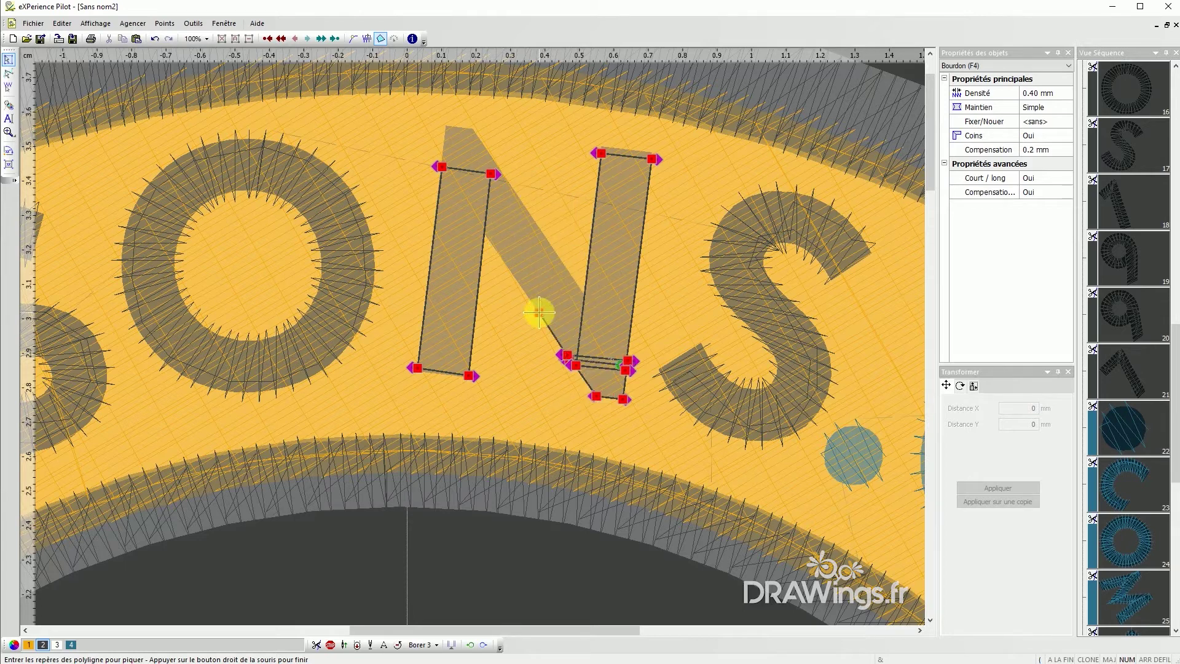
{"action": "left_click", "coordinate": [605, 325]}
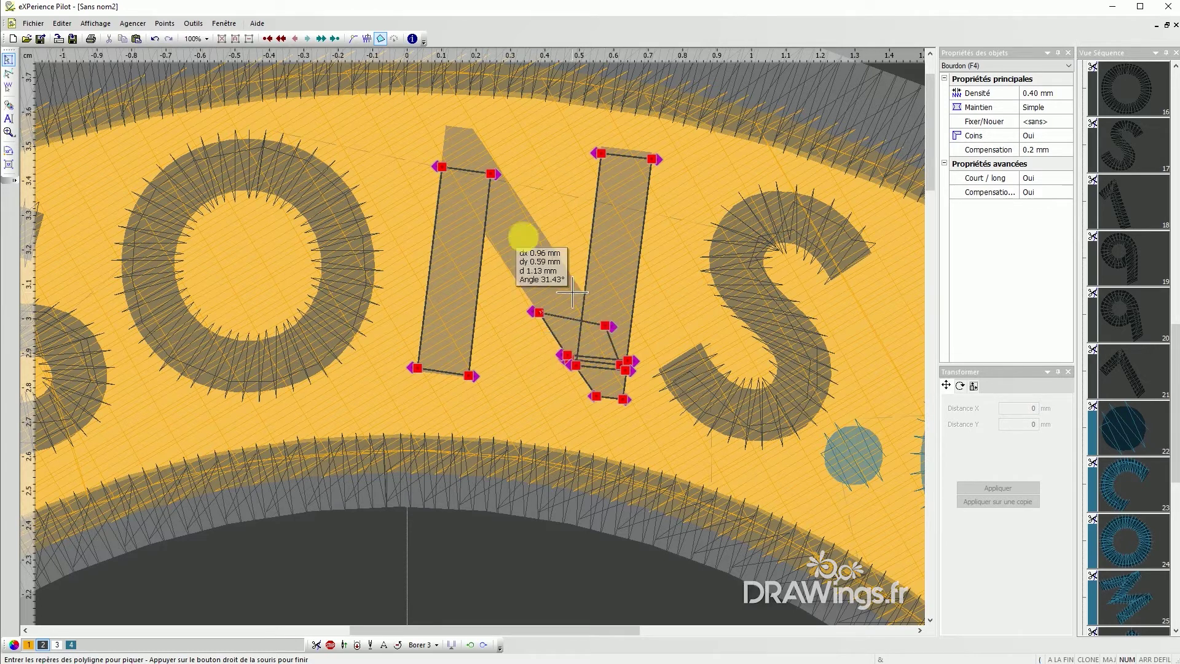
{"action": "left_click", "coordinate": [467, 197]}
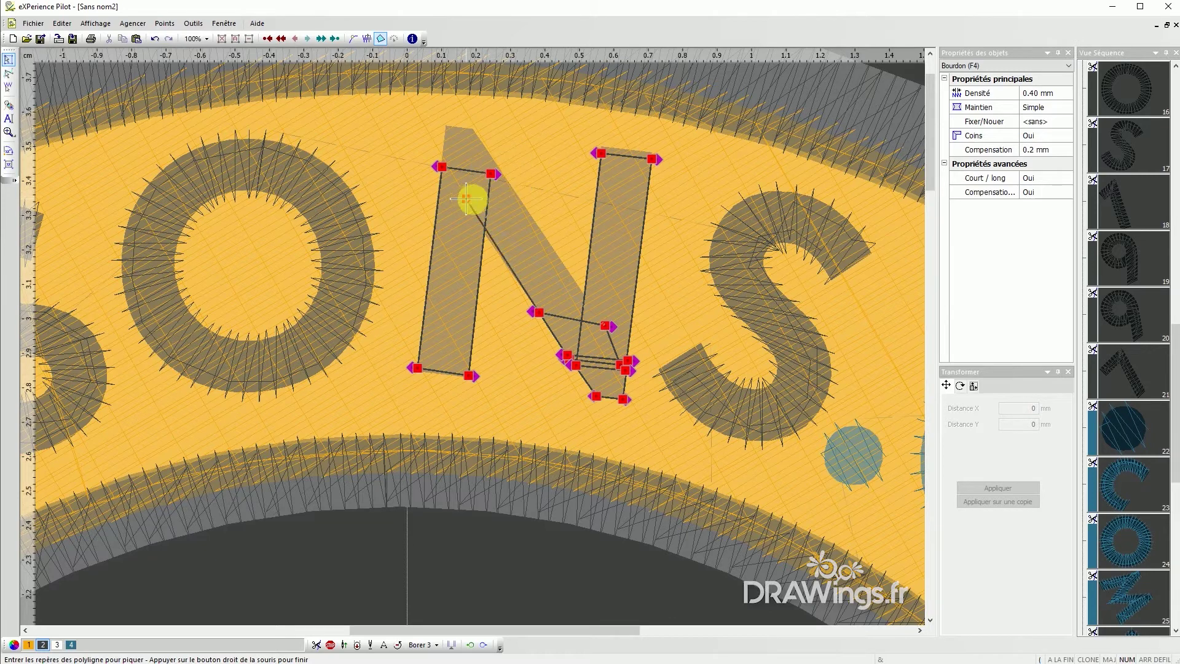
{"action": "left_click", "coordinate": [525, 204]}
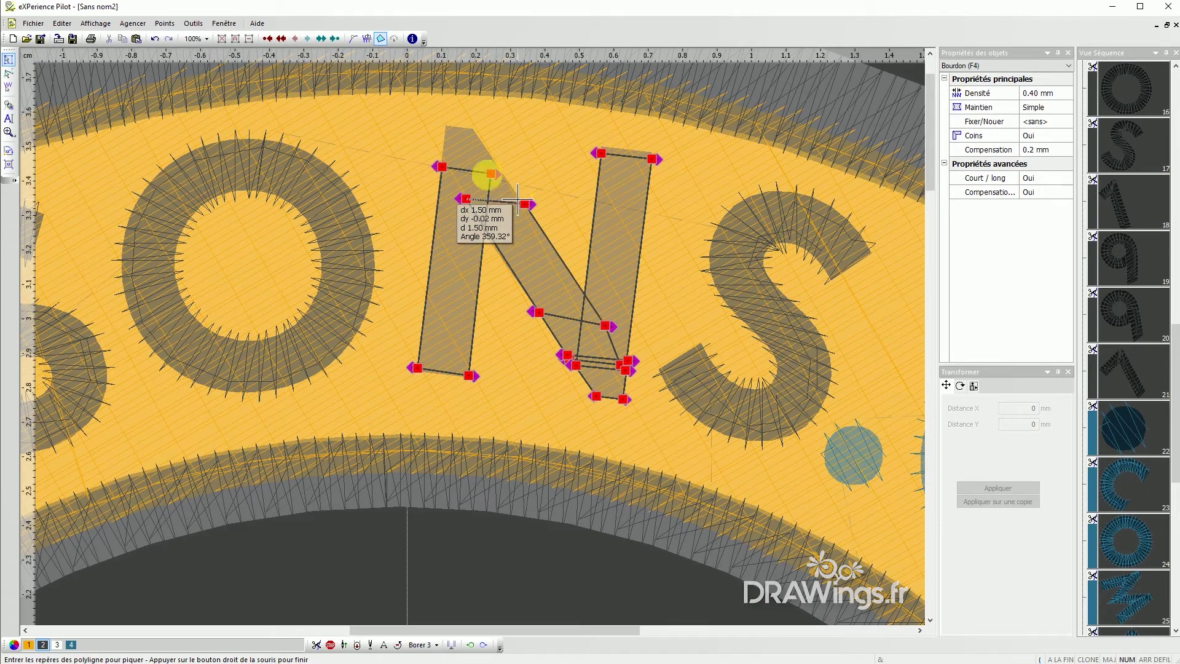
{"action": "left_click", "coordinate": [451, 167]}
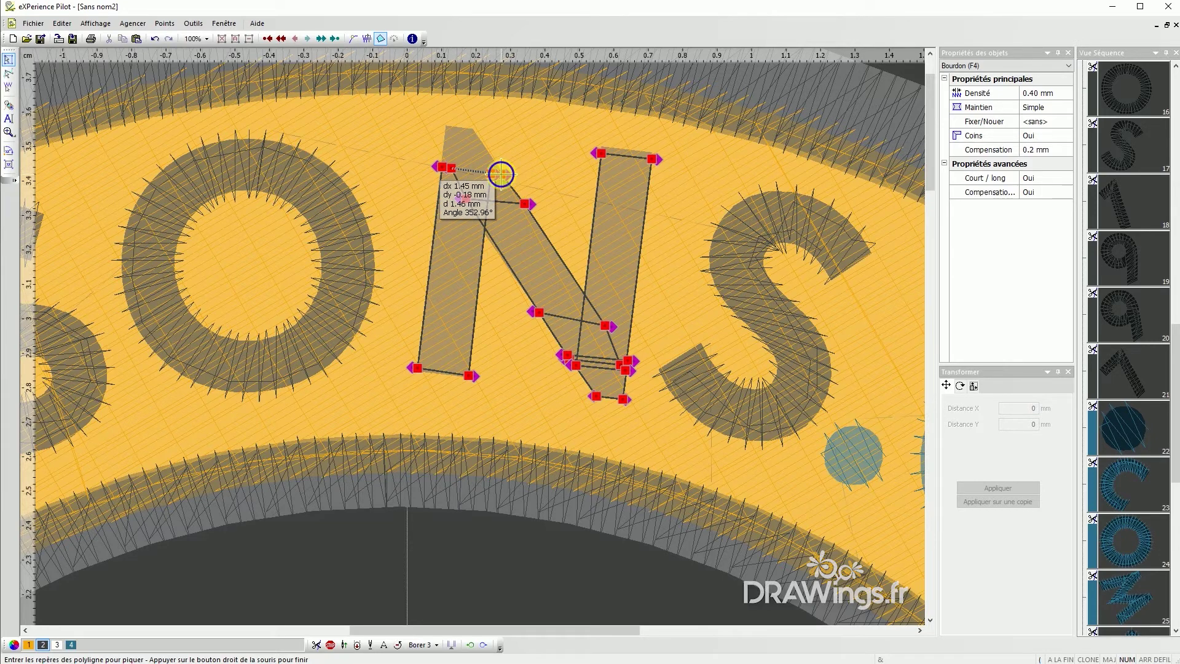
{"action": "left_click", "coordinate": [501, 174]}
Digitize the N's upper corner above the left stem, tapering to about 0.8 mm wide, and finish the satin object
{"action": "left_click", "coordinate": [441, 177]}
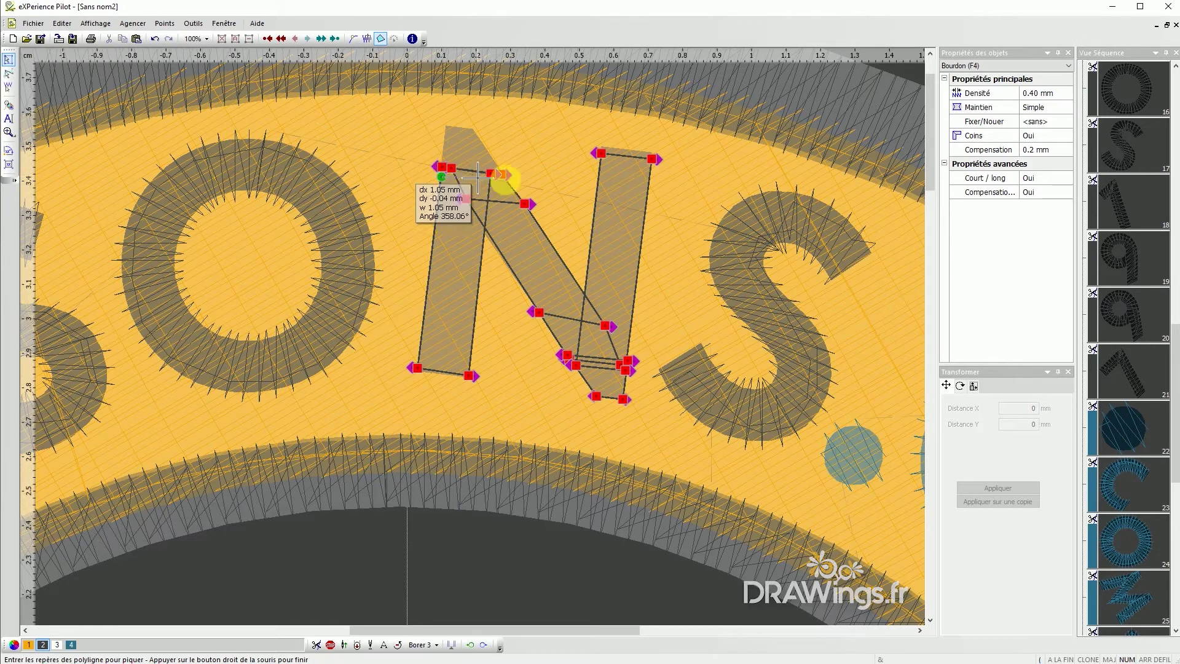
{"action": "left_click", "coordinate": [504, 175]}
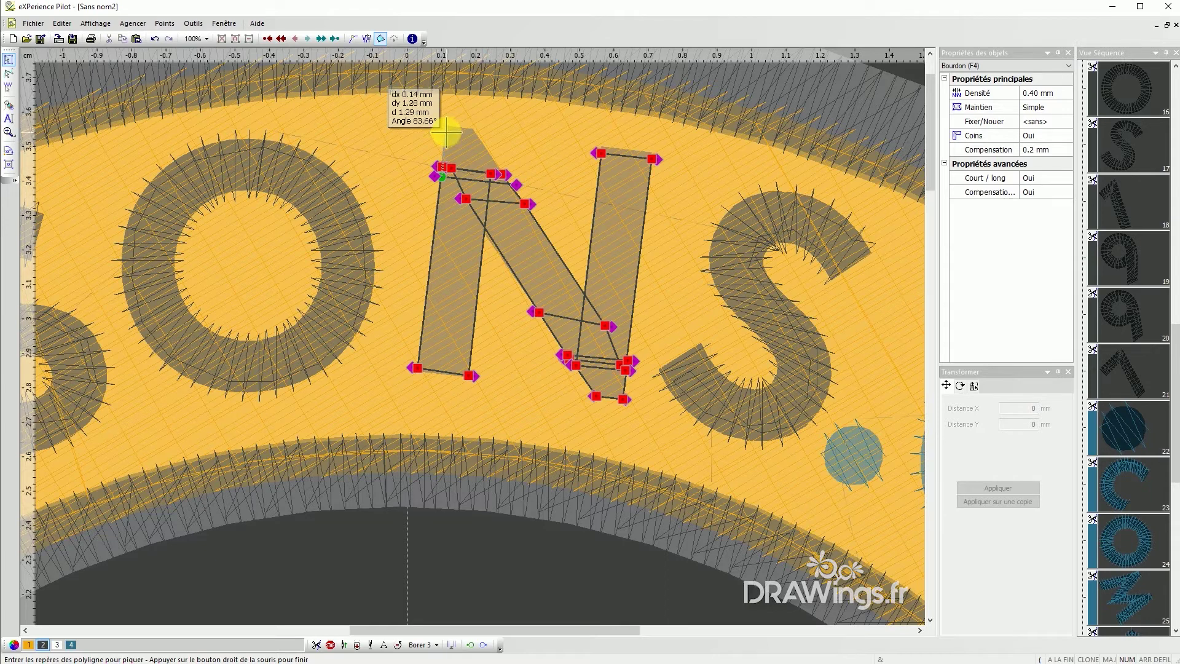
{"action": "left_click", "coordinate": [446, 131]}
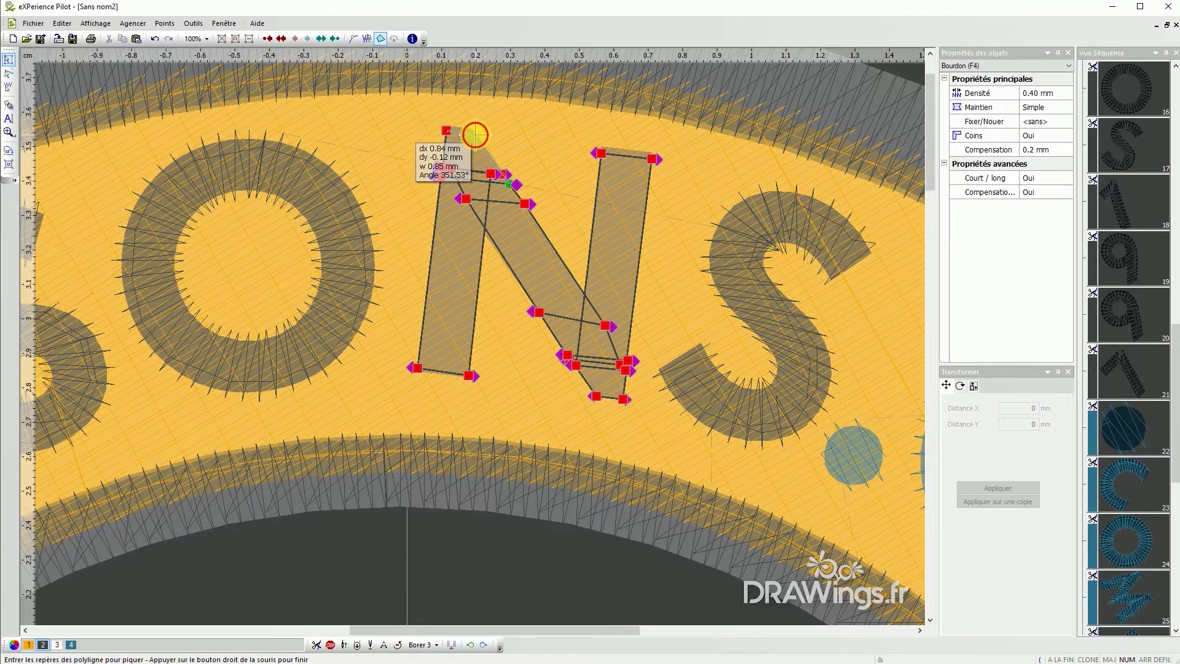
{"action": "right_click", "coordinate": [473, 135]}
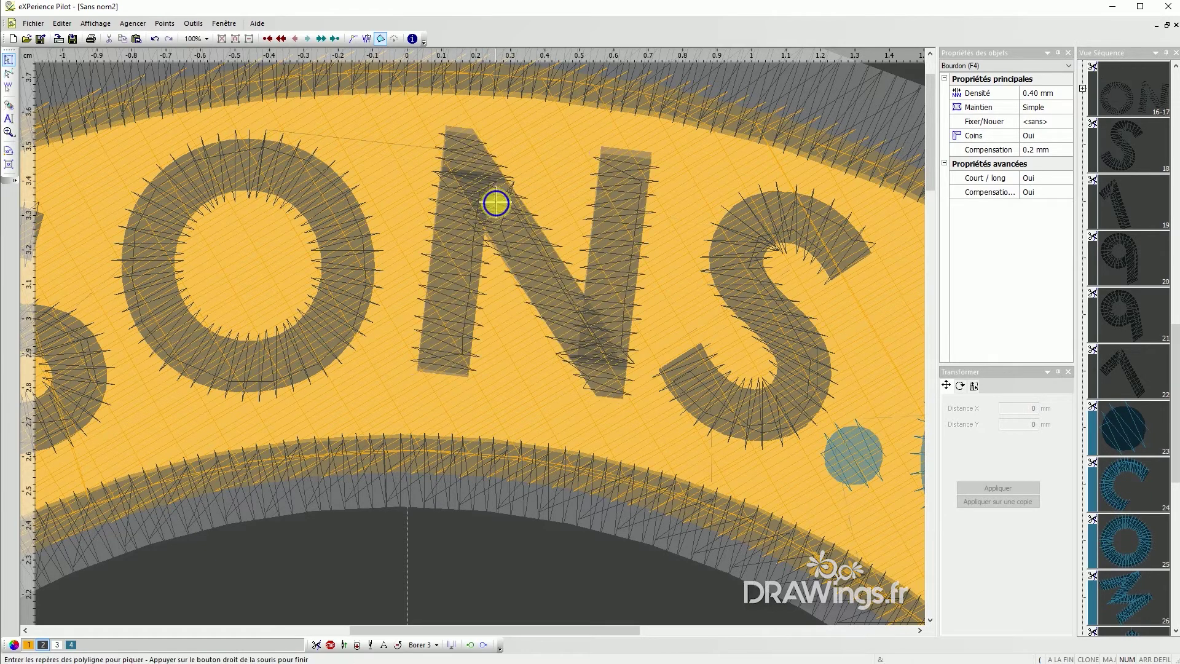
Switch on the realistic stitch rendering and add a trim to the redigitized N, object 17
{"action": "scroll", "coordinate": [512, 246], "scroll_direction": "down", "scroll_amount": 5}
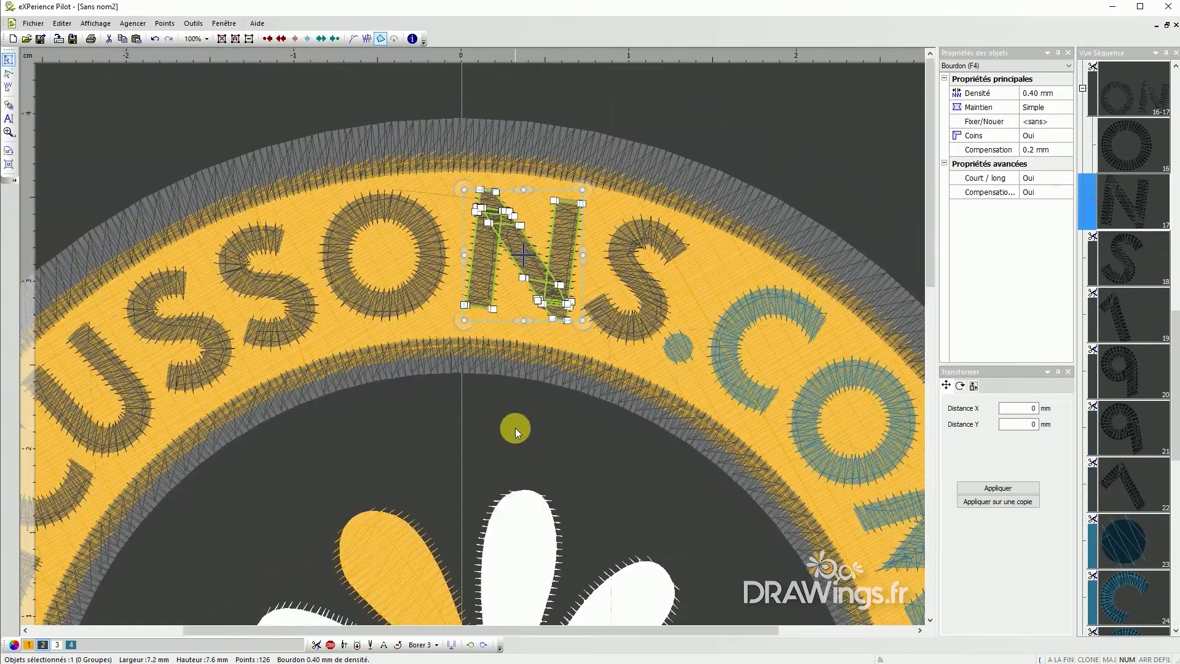
{"action": "left_click", "coordinate": [514, 428]}
{"action": "left_click", "coordinate": [517, 274]}
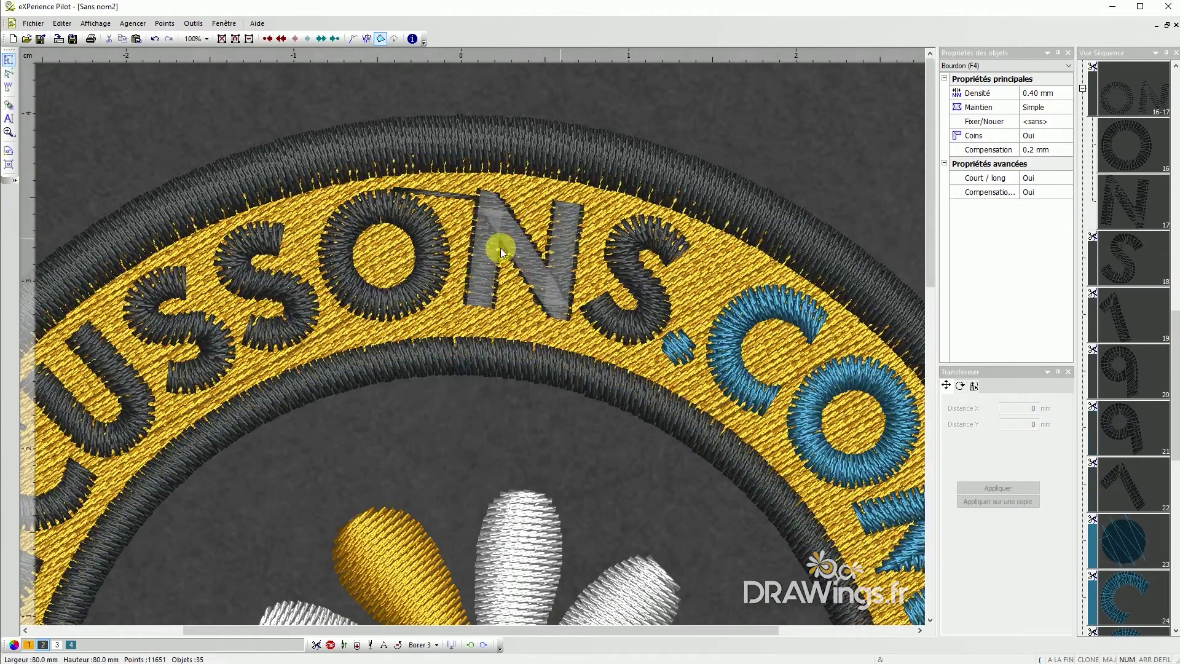
{"action": "left_click", "coordinate": [1128, 209]}
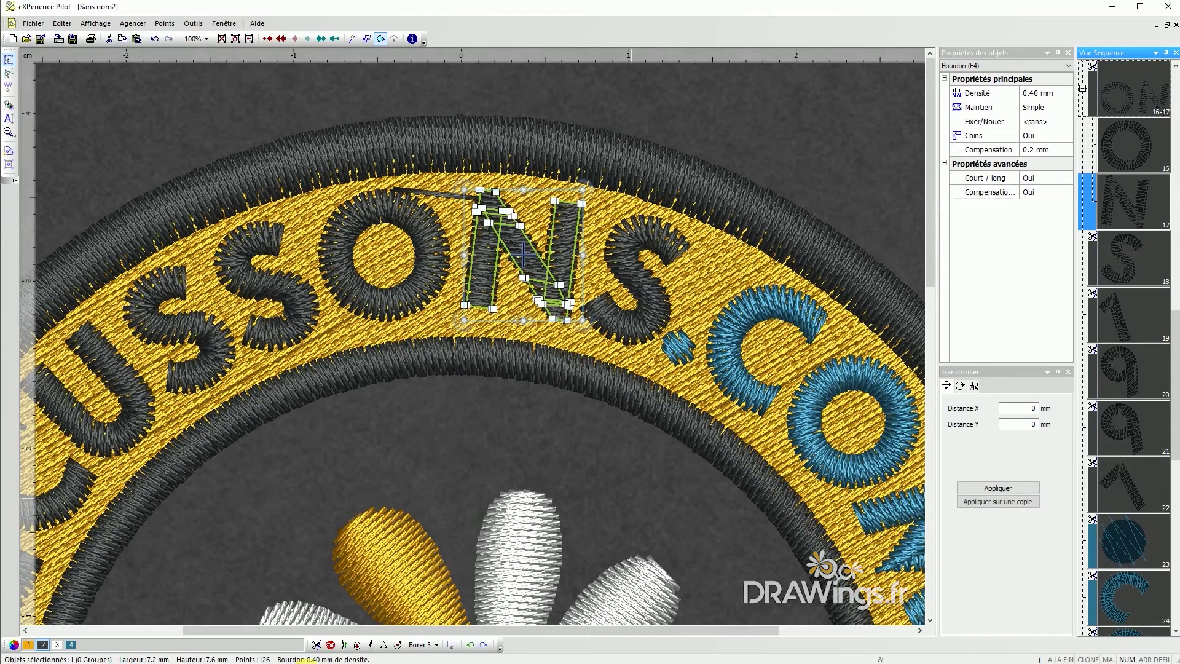
{"action": "left_click", "coordinate": [314, 643]}
{"action": "left_click", "coordinate": [489, 416]}
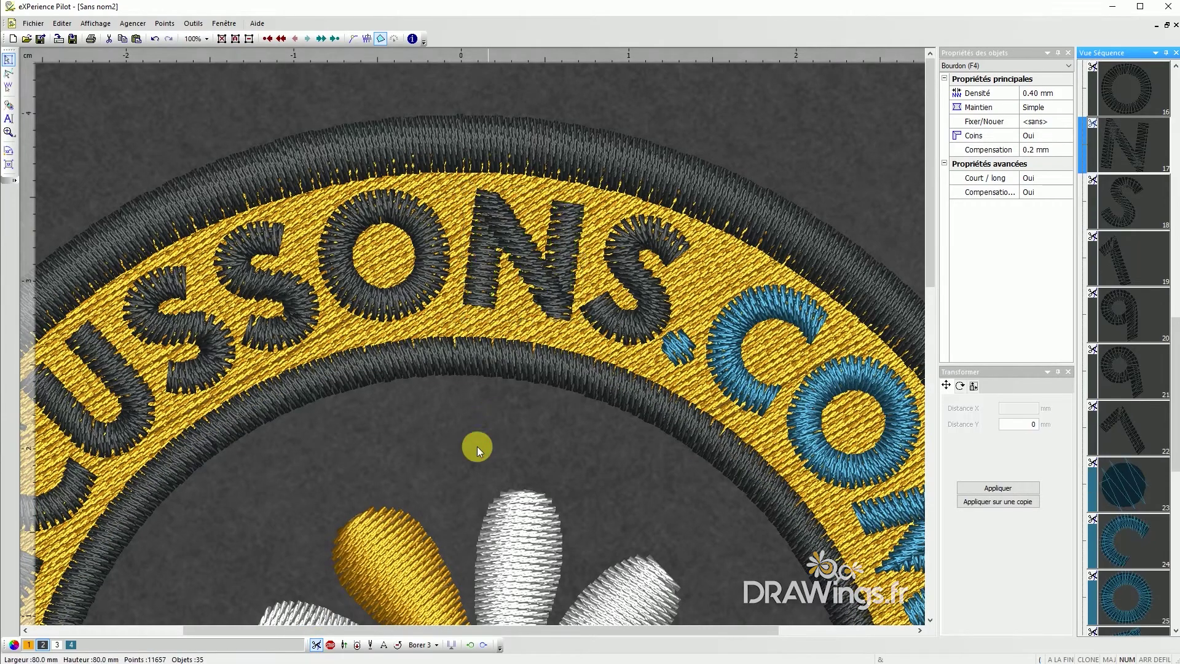
Rotate the blue dot between ECUSSONS and COM slightly counterclockwise
{"action": "scroll", "coordinate": [500, 333], "scroll_direction": "down", "scroll_amount": 2}
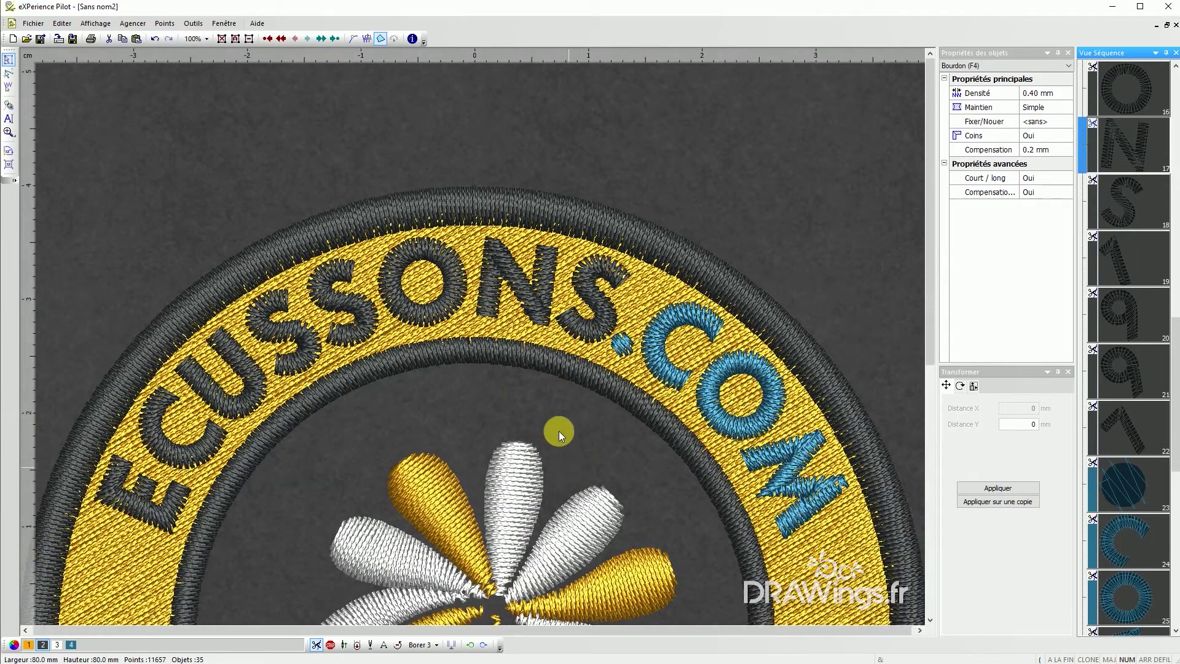
{"action": "left_click", "coordinate": [622, 346]}
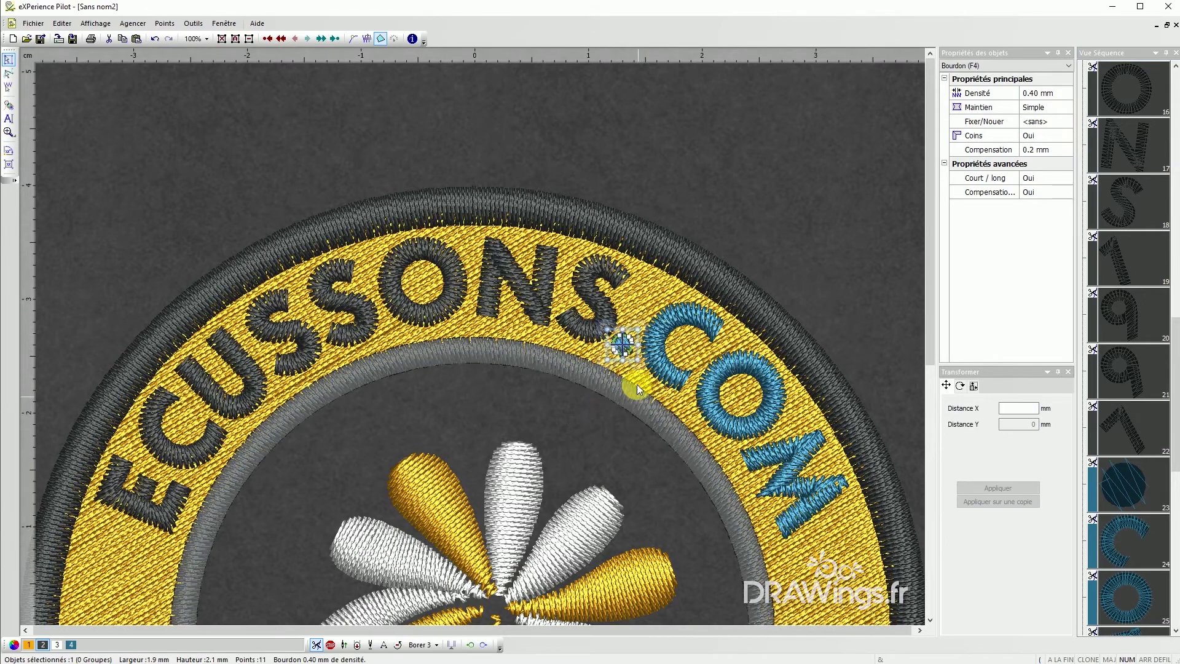
{"action": "scroll", "coordinate": [636, 381], "scroll_direction": "up", "scroll_amount": 1}
{"action": "scroll", "coordinate": [636, 370], "scroll_direction": "up", "scroll_amount": 5}
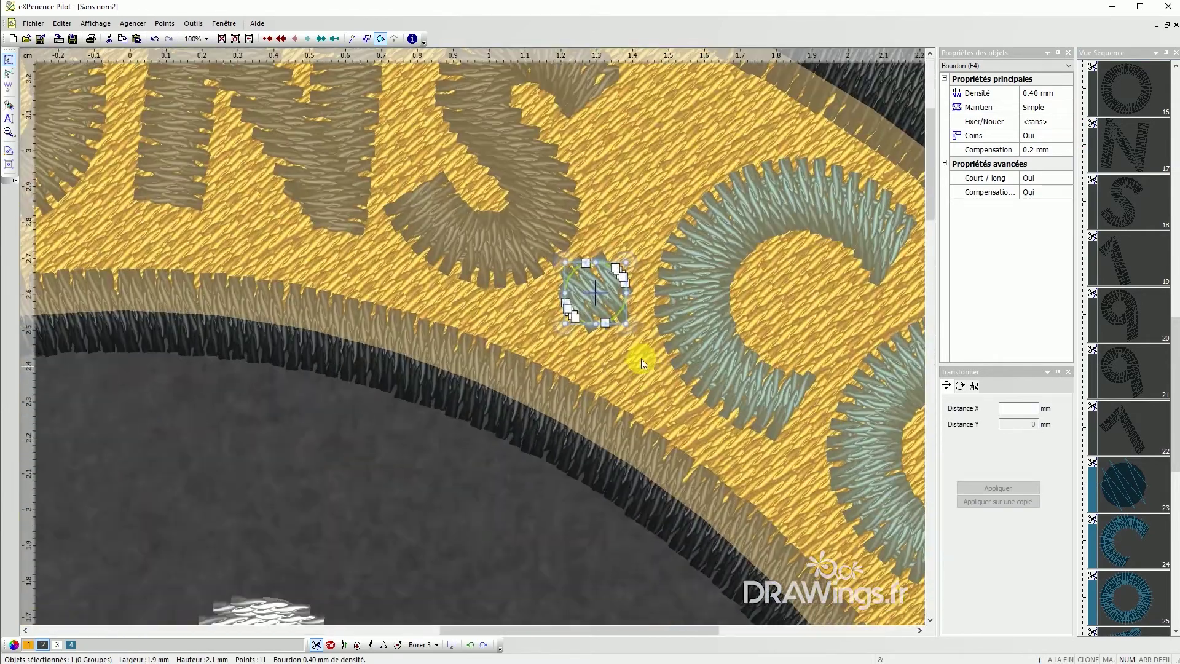
{"action": "mouse_move", "coordinate": [625, 324]}
{"action": "left_mouse_down"}
{"action": "mouse_move", "coordinate": [652, 332]}
{"action": "mouse_move", "coordinate": [641, 316]}
{"action": "left_mouse_up"}
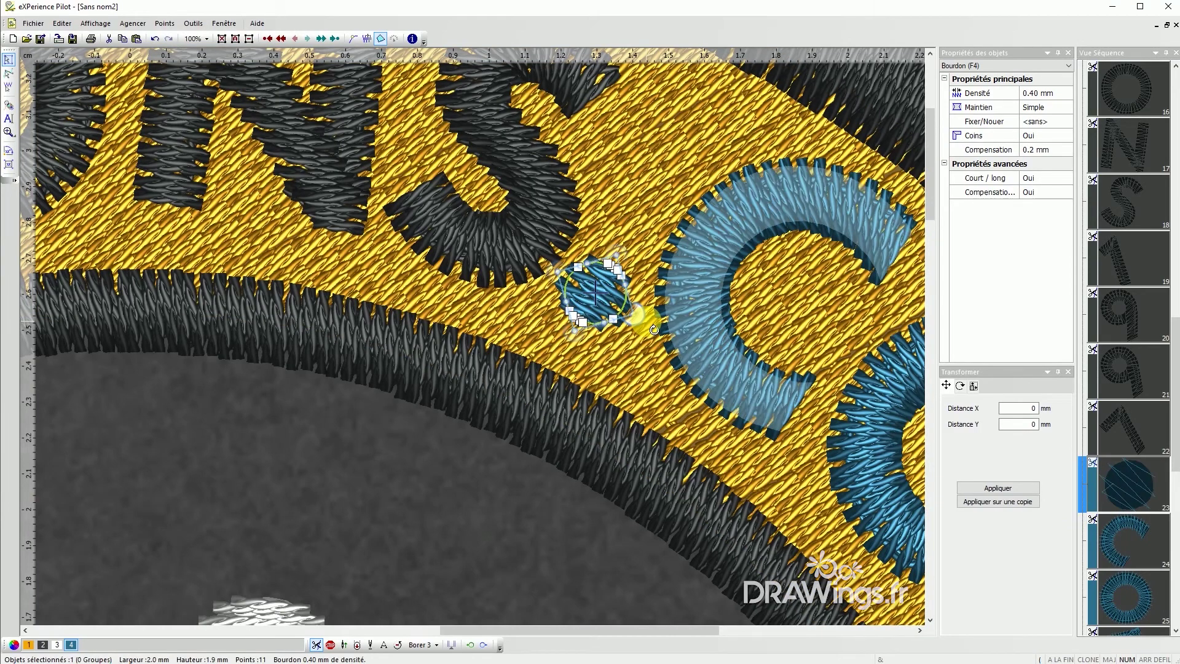
{"action": "scroll", "coordinate": [458, 475], "scroll_direction": "down", "scroll_amount": 4}
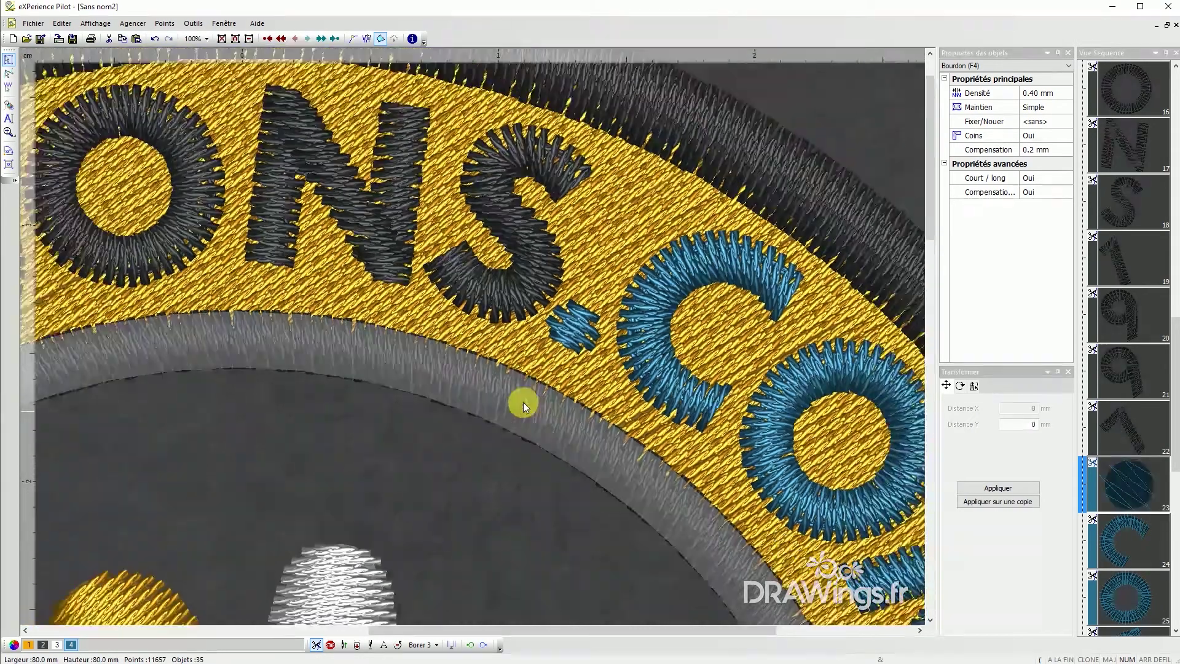
{"action": "key", "text": "Escape"}
Check the two S letters, objects 15 and 18, in the stitching sequence and view the whole badge
{"action": "left_click", "coordinate": [551, 268]}
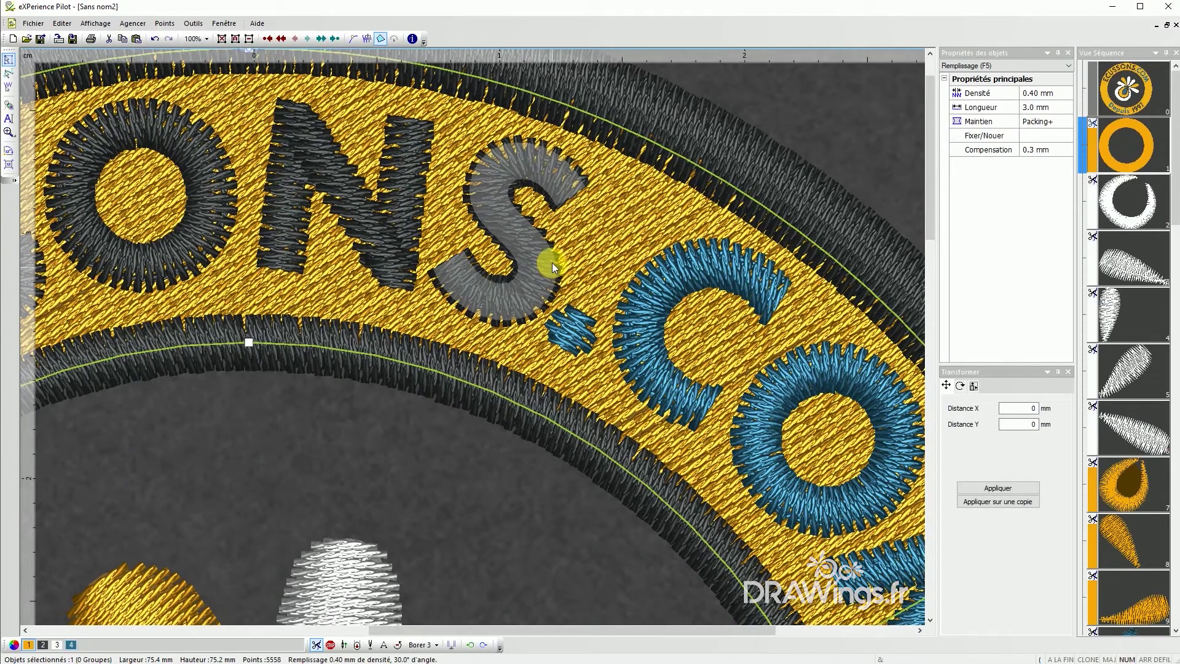
{"action": "scroll", "coordinate": [1148, 463], "scroll_direction": "down", "scroll_amount": 5}
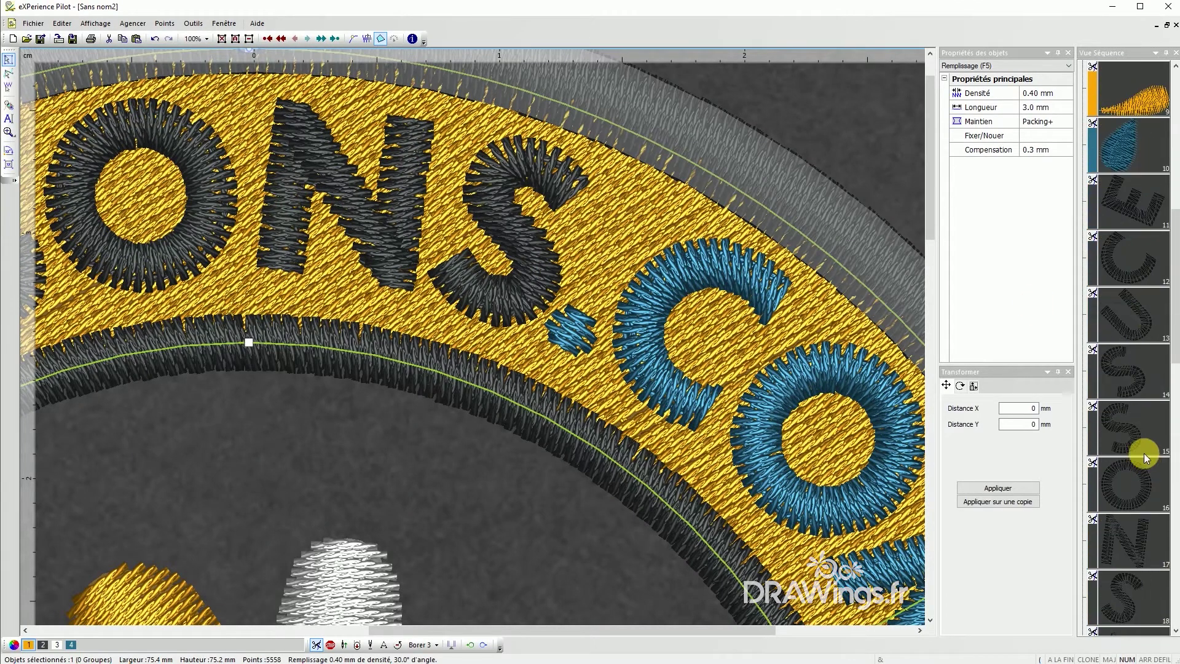
{"action": "left_click", "coordinate": [1133, 422]}
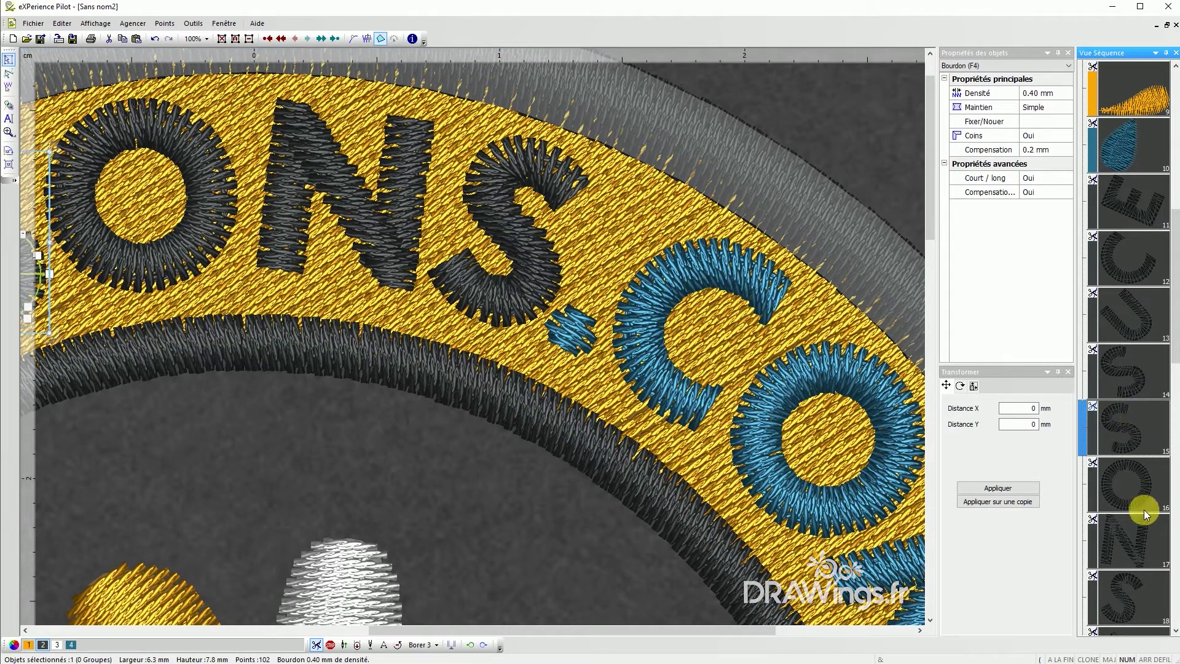
{"action": "left_click", "coordinate": [1142, 600]}
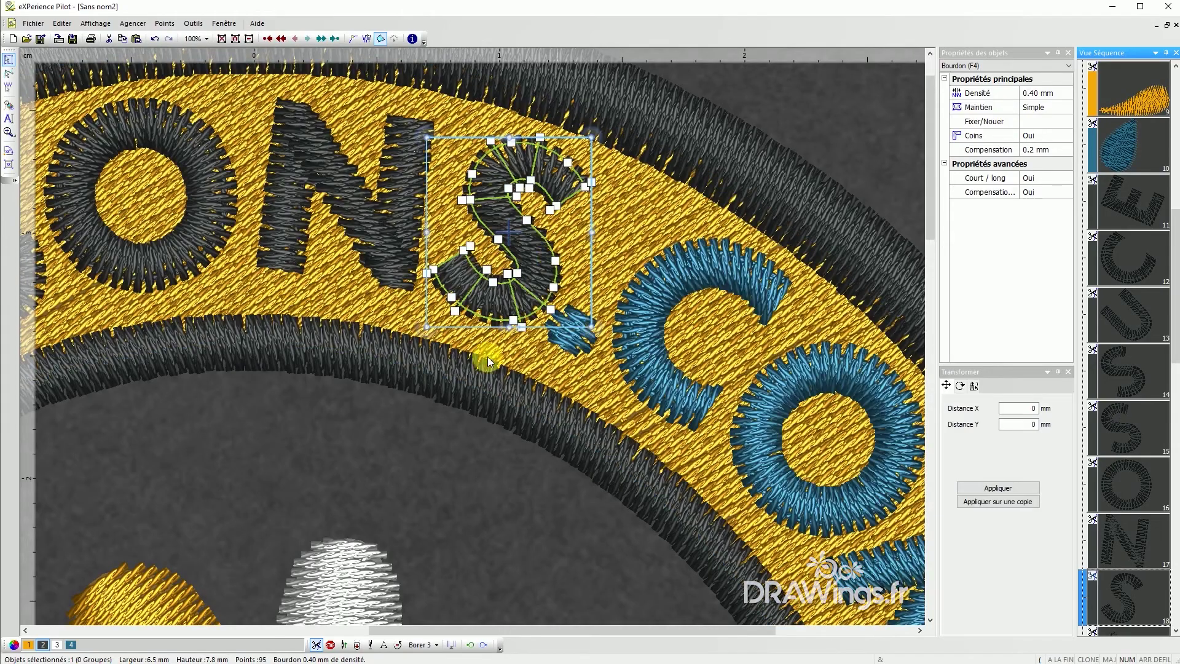
{"action": "scroll", "coordinate": [381, 442], "scroll_direction": "down", "scroll_amount": 3}
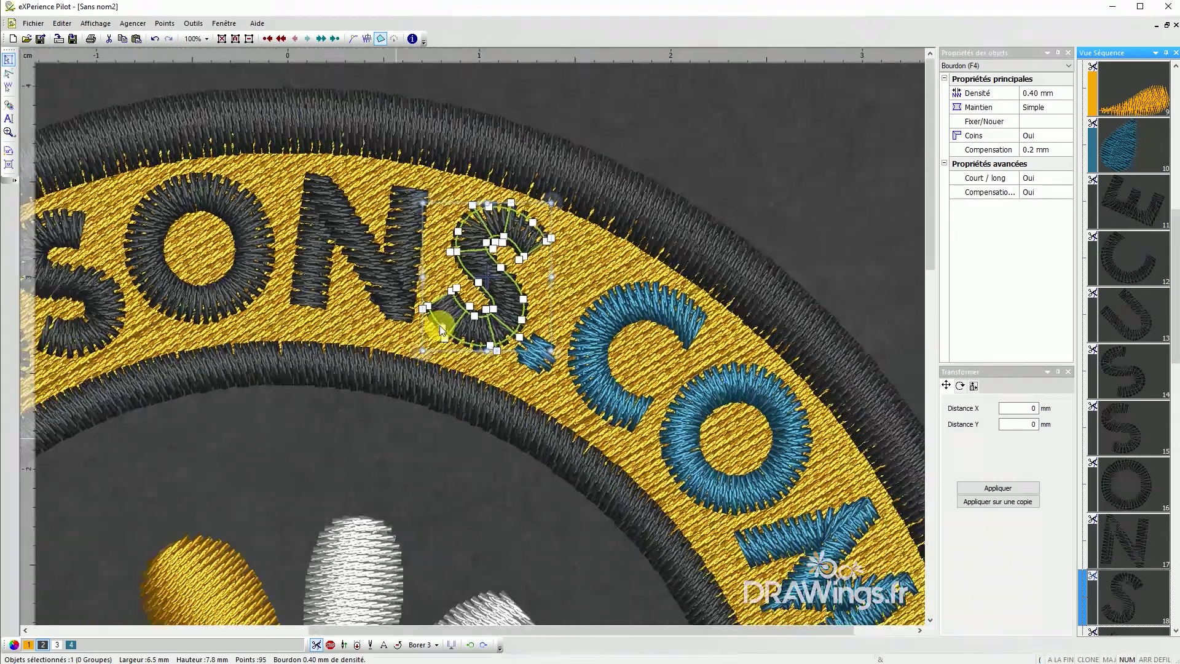
{"action": "scroll", "coordinate": [540, 177], "scroll_direction": "down", "scroll_amount": 5}
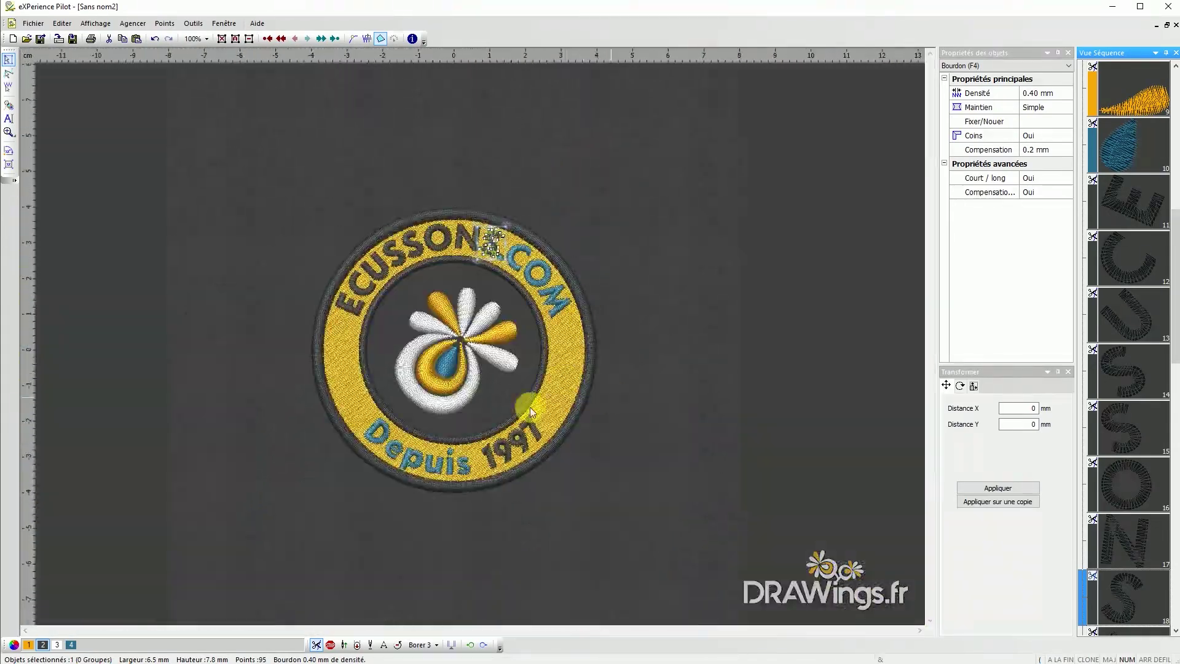
{"action": "scroll", "coordinate": [501, 387], "scroll_direction": "up", "scroll_amount": 3}
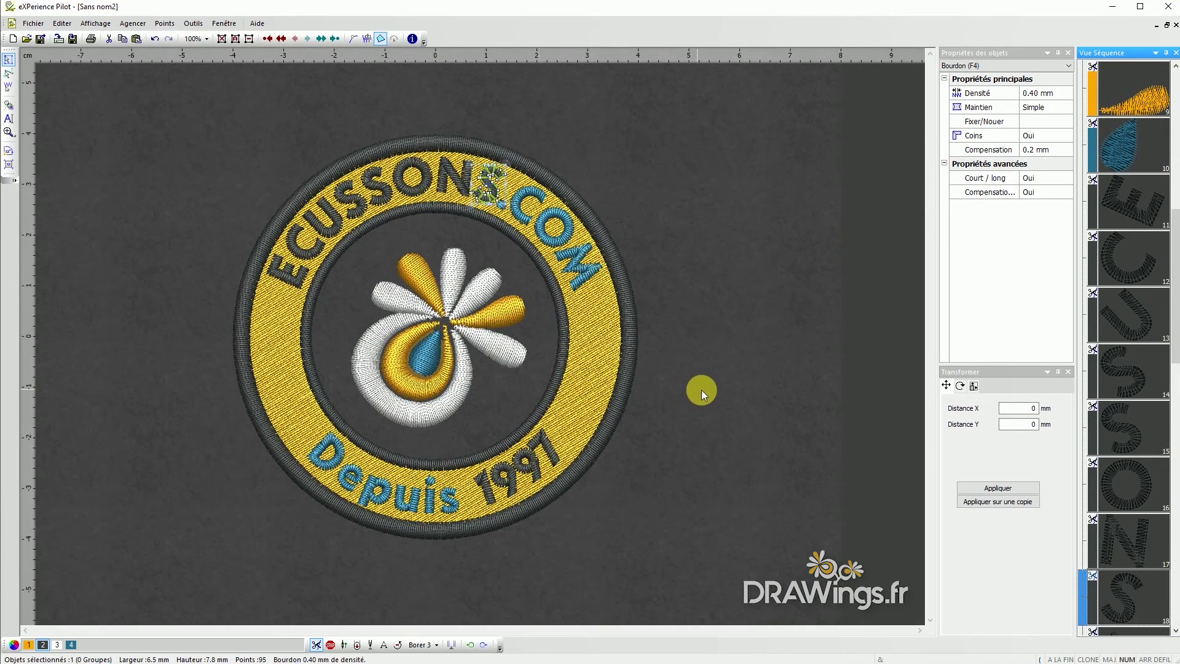
{"action": "left_click", "coordinate": [702, 389]}
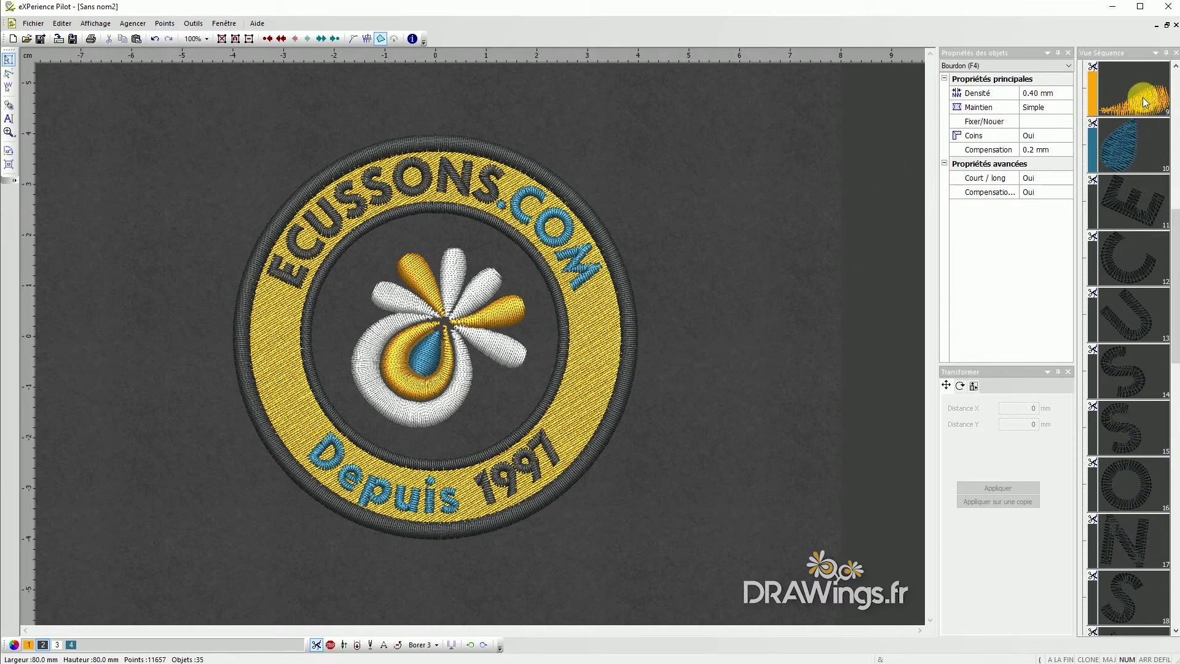
Check the stitch type and fill properties of the yellow ring, object 1 in the stitching sequence
{"action": "scroll", "coordinate": [1141, 114], "scroll_direction": "up", "scroll_amount": 5}
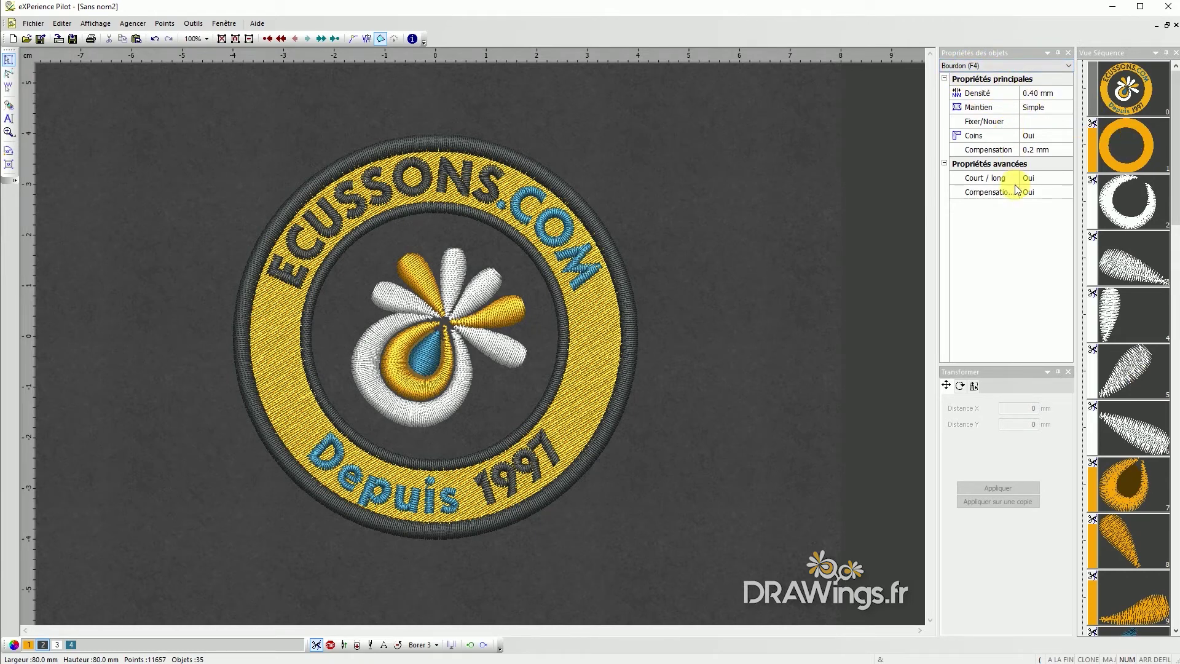
{"action": "left_click", "coordinate": [1150, 158]}
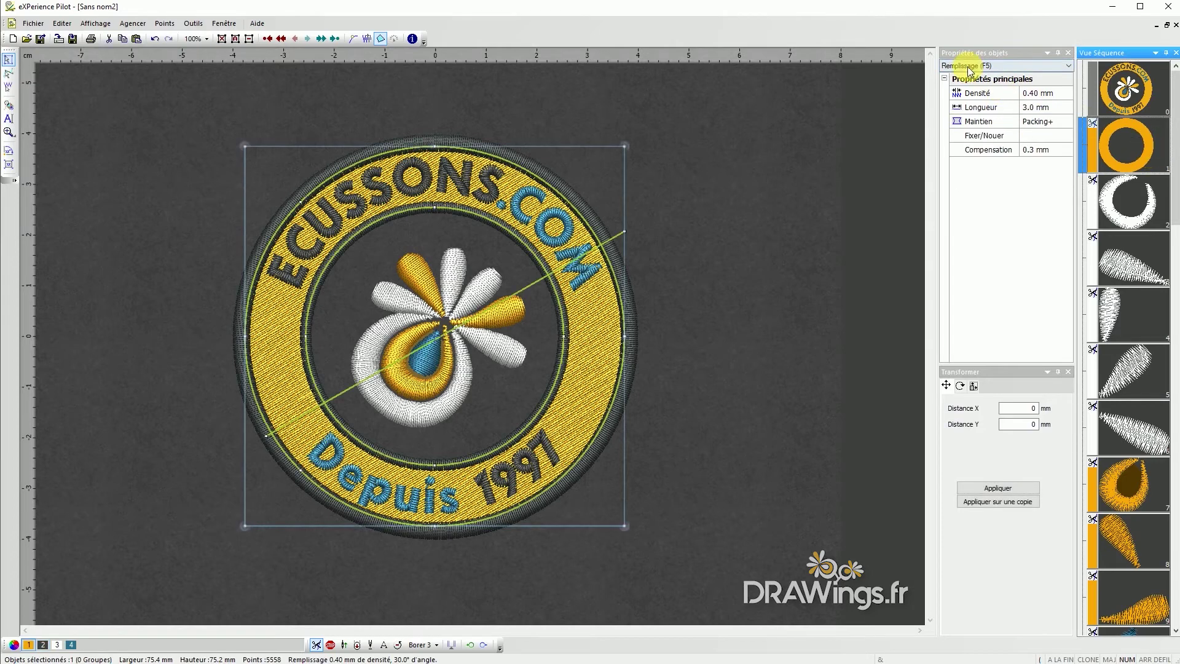
{"action": "left_click", "coordinate": [736, 271]}
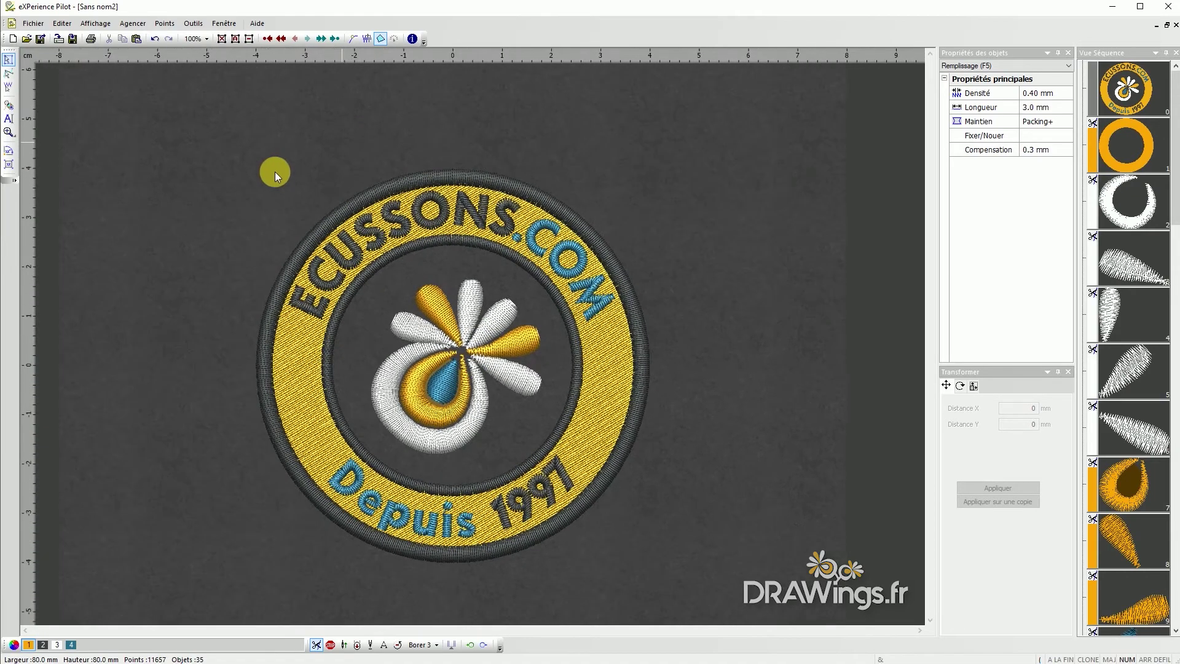
Start a running stitch (Piqûre) line above the badge and draw its beginning as a rising wave of curved points
{"action": "key", "text": "F3"}
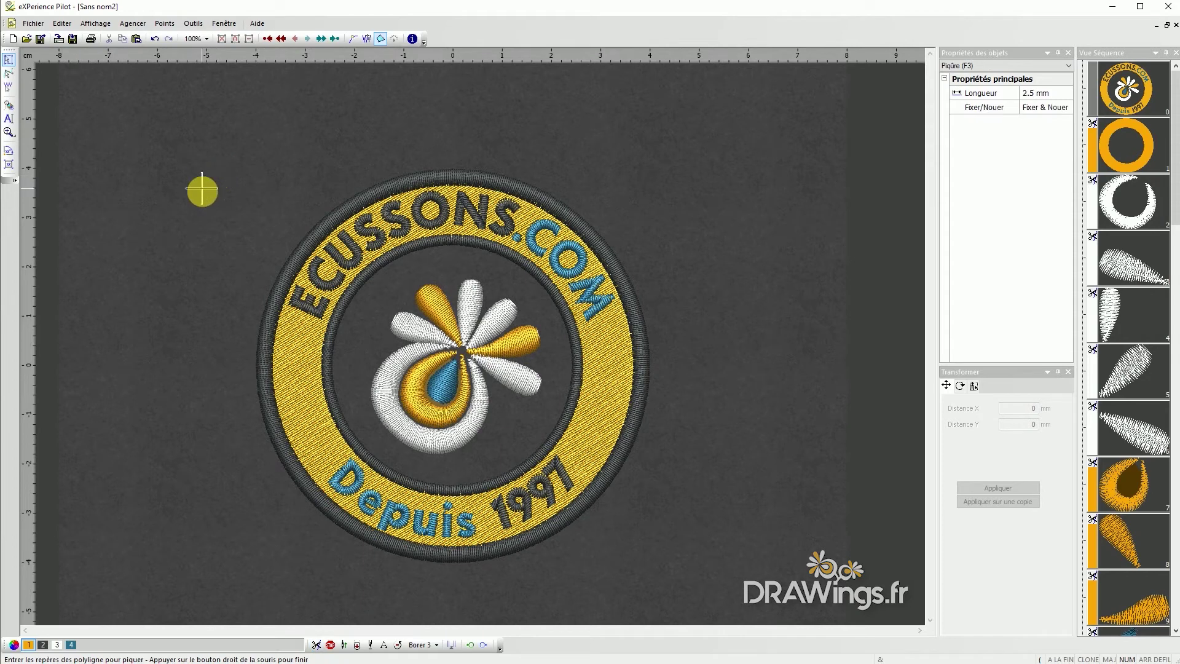
{"action": "left_click", "coordinate": [169, 206]}
{"action": "left_click", "coordinate": [182, 166]}
{"action": "left_click", "coordinate": [220, 203]}
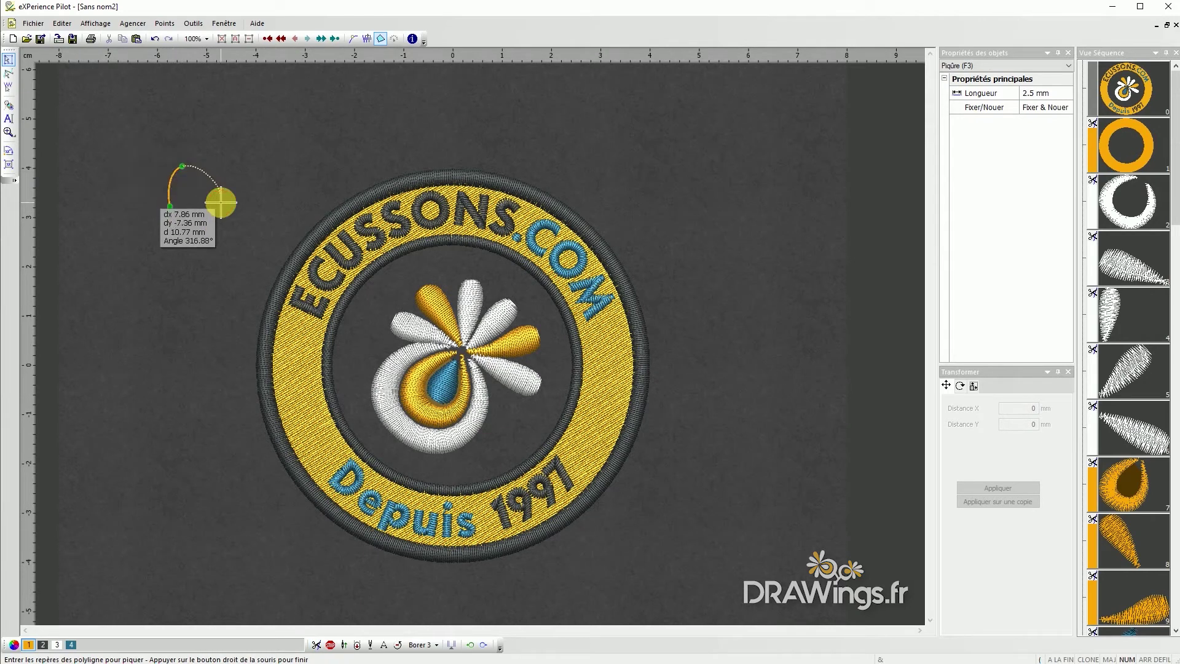
{"action": "left_click", "coordinate": [252, 143]}
{"action": "left_click", "coordinate": [295, 181]}
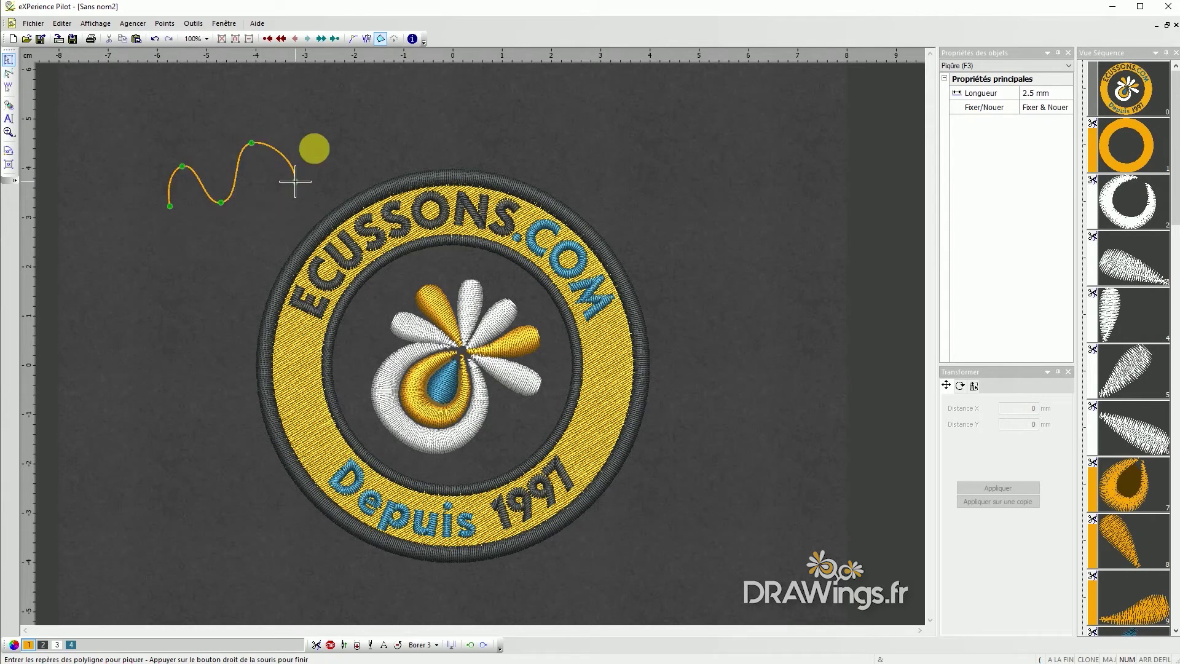
{"action": "left_click", "coordinate": [323, 130]}
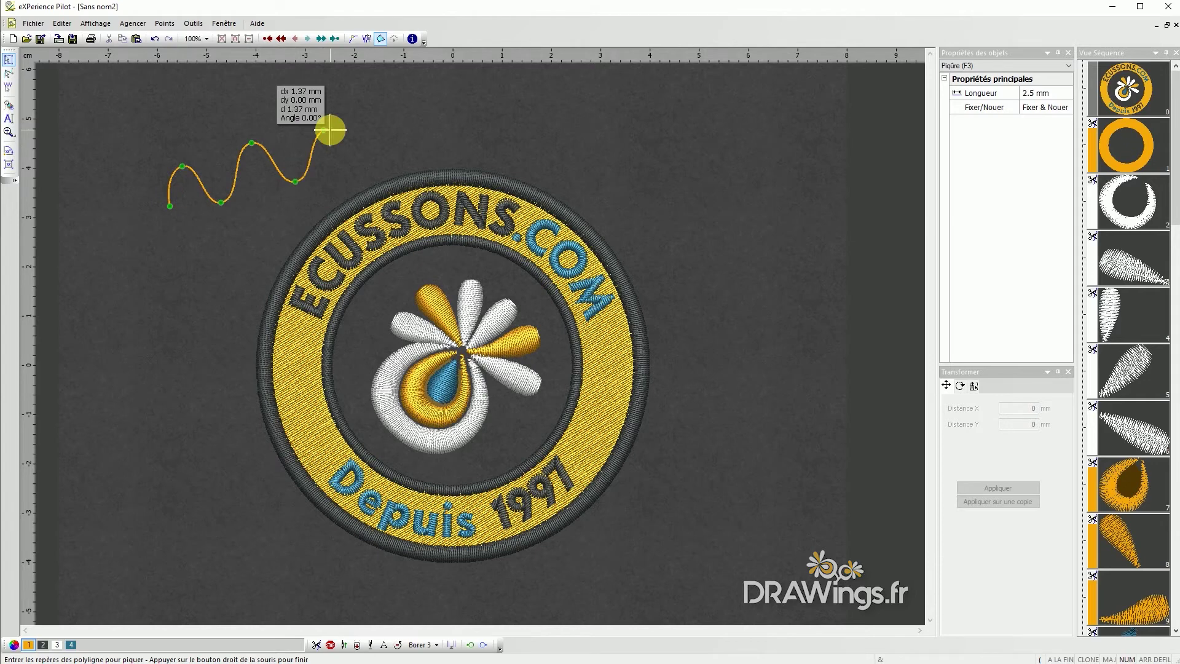
Continue the running stitch line above the badge with a zigzag of straight segments between corner points
{"action": "left_click", "coordinate": [356, 151]}
{"action": "left_click", "coordinate": [383, 119]}
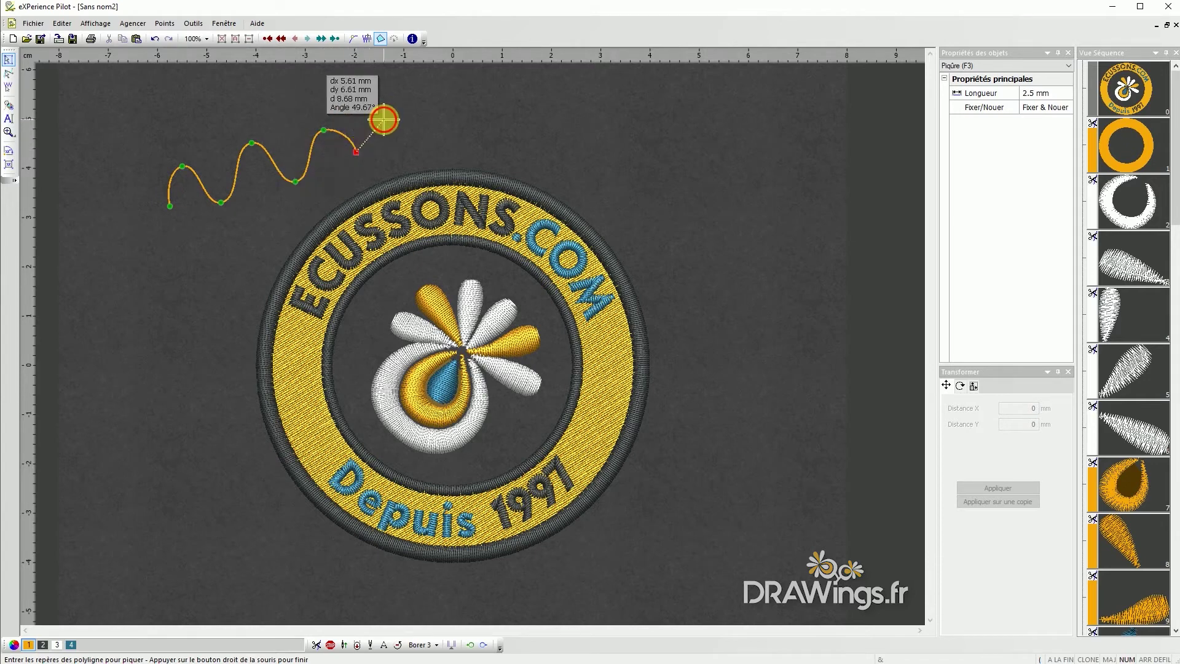
{"action": "left_click", "coordinate": [409, 149]}
{"action": "left_click", "coordinate": [433, 123]}
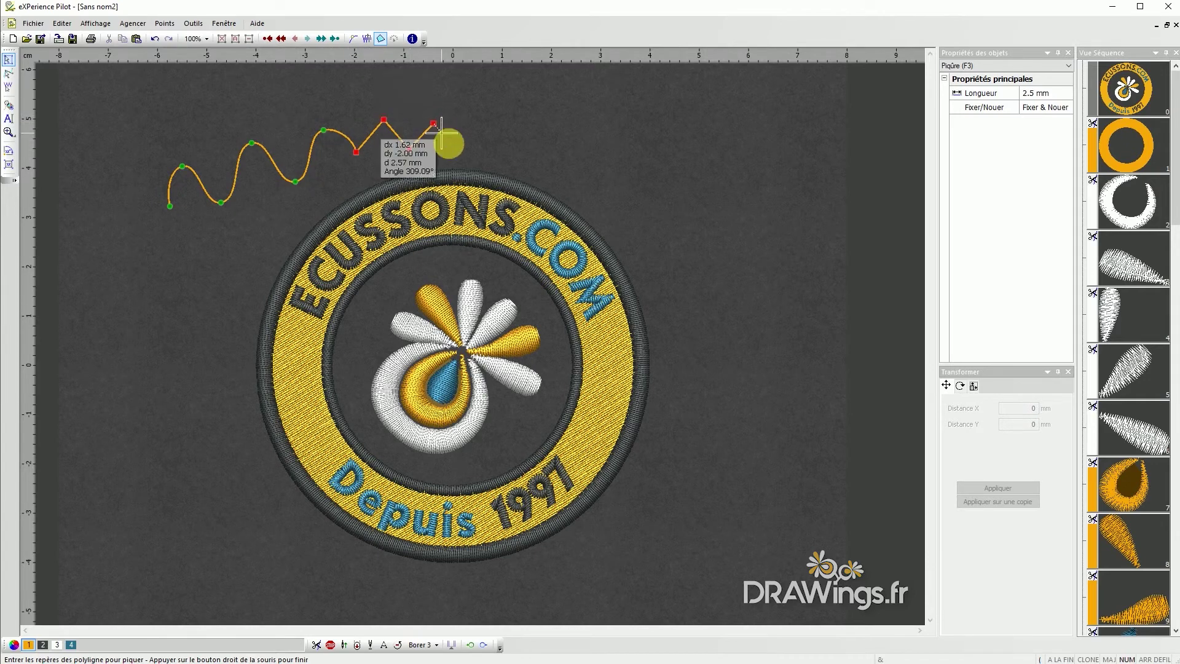
{"action": "left_click", "coordinate": [451, 153]}
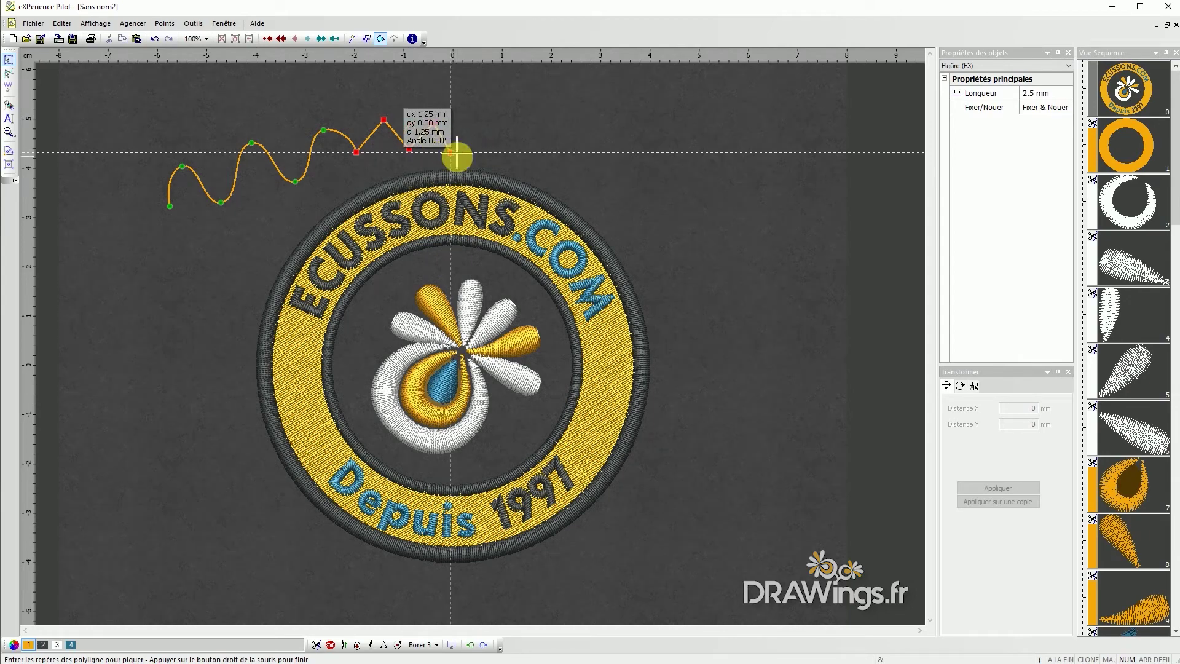
Extend the running stitch line with strictly horizontal and vertical segments forming a square step shape
{"action": "left_click", "coordinate": [480, 153]}
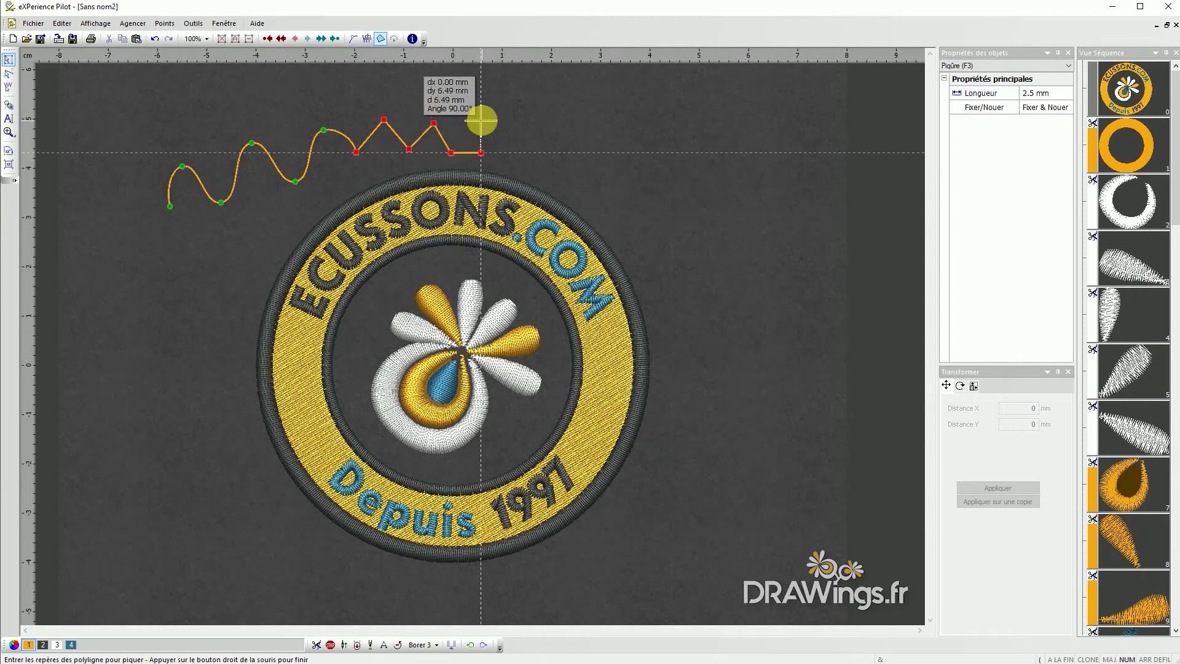
{"action": "left_click", "coordinate": [481, 119]}
{"action": "left_click", "coordinate": [536, 120]}
{"action": "left_click", "coordinate": [543, 143]}
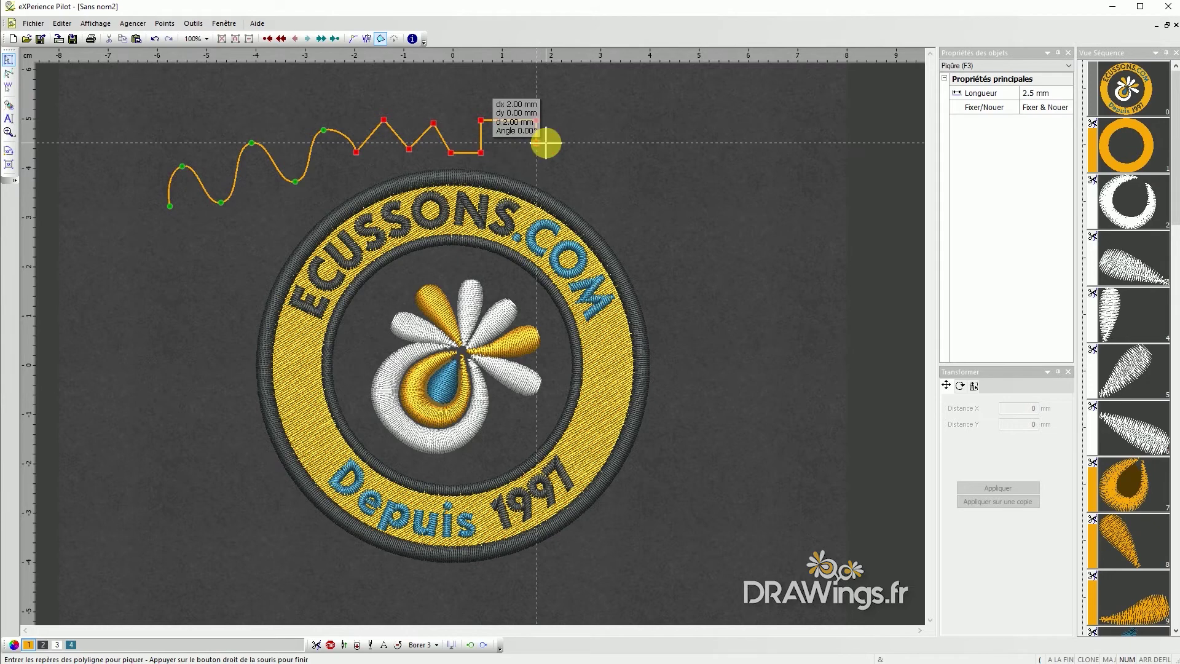
{"action": "left_click", "coordinate": [580, 145]}
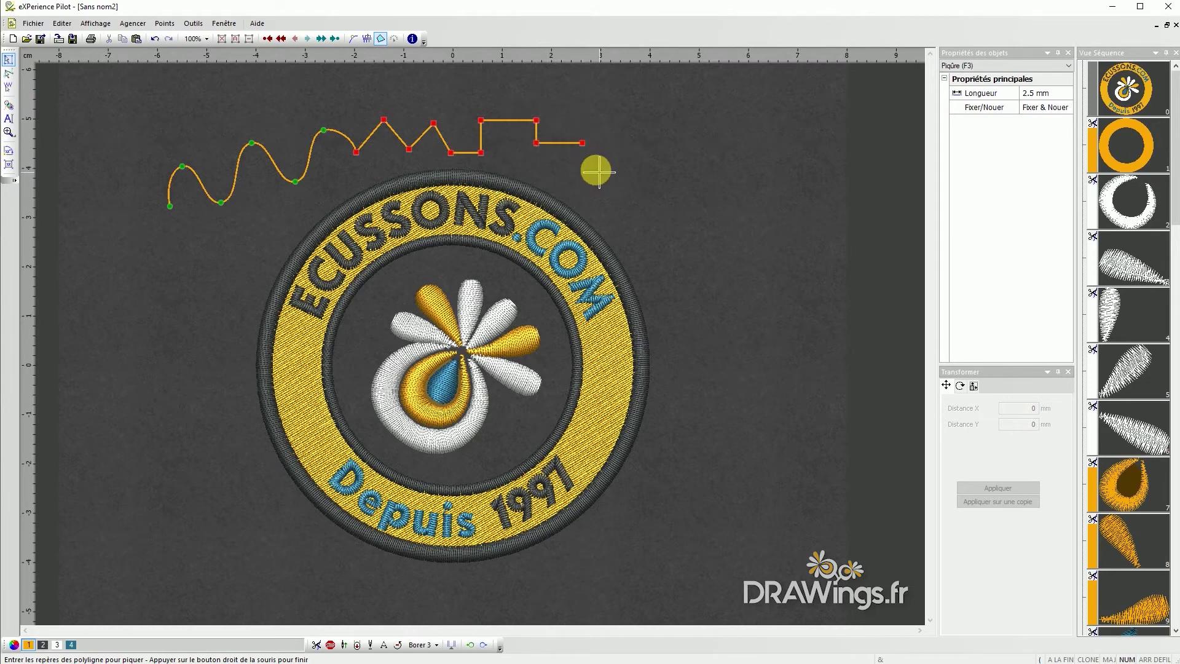
Add two curved branches to the running stitch line, one rising from the step's upper segment and one descending from its lower segment
{"action": "scroll", "coordinate": [424, 111], "scroll_direction": "up", "scroll_amount": 1}
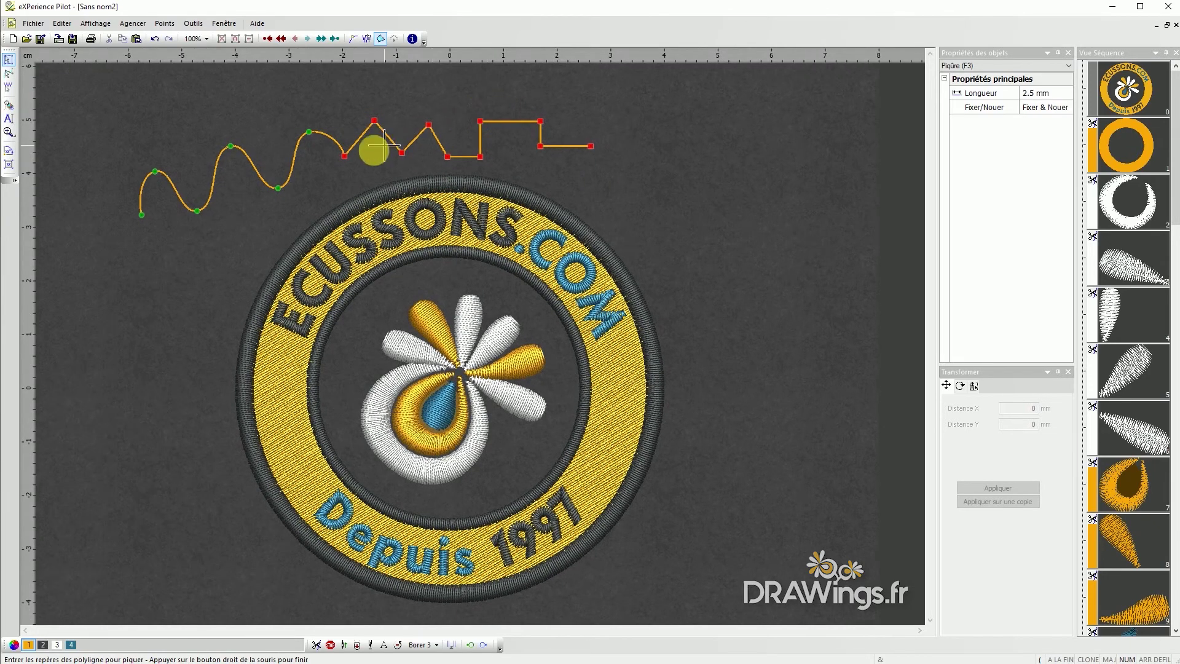
{"action": "left_click", "coordinate": [516, 122]}
{"action": "left_click", "coordinate": [548, 108]}
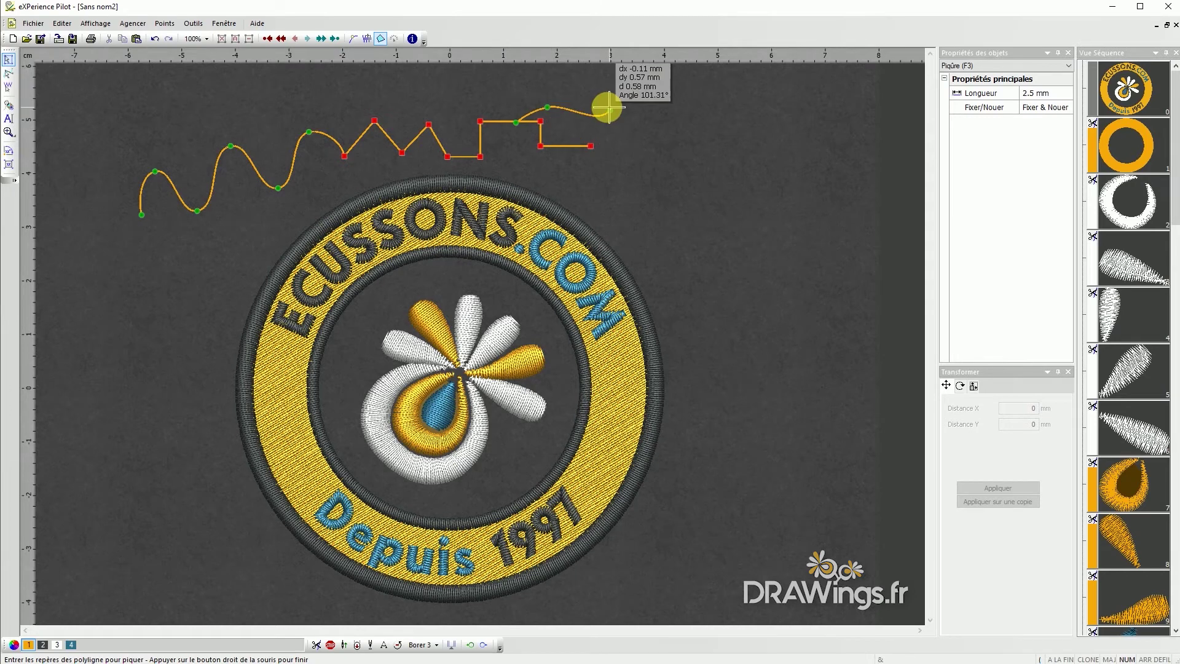
{"action": "left_click", "coordinate": [610, 110]}
{"action": "right_click", "coordinate": [608, 110]}
{"action": "left_click", "coordinate": [566, 146]}
{"action": "left_click", "coordinate": [588, 167]}
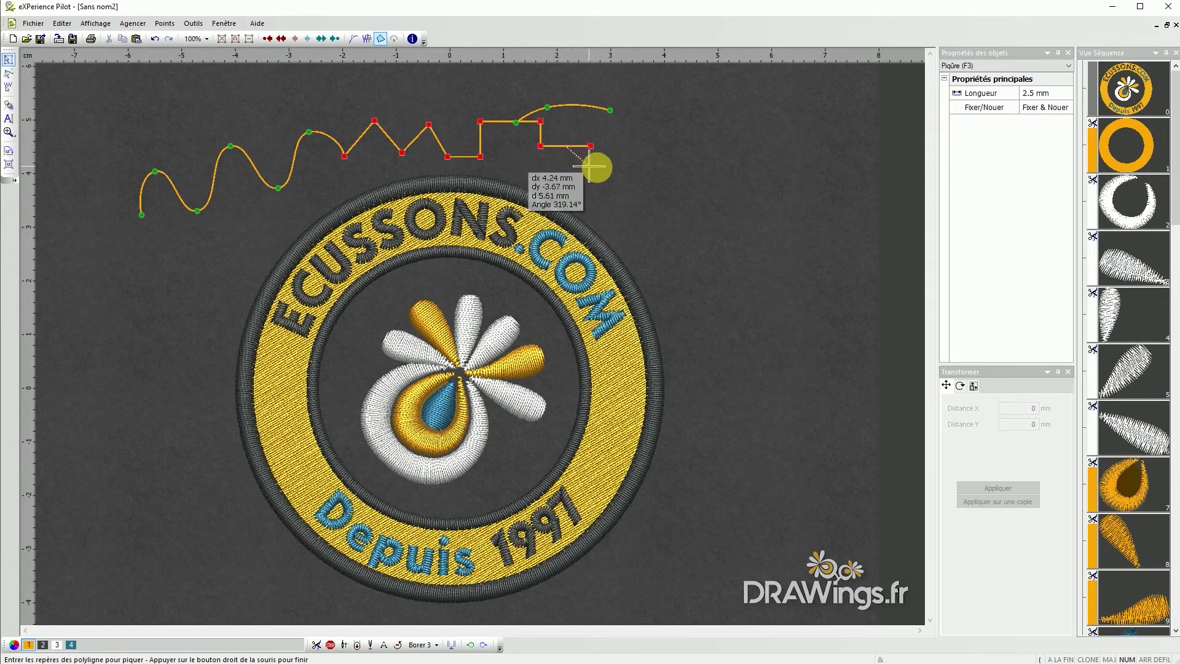
{"action": "left_click", "coordinate": [652, 176]}
{"action": "right_click", "coordinate": [652, 176]}
Add a curved branch rising leftward from the step's upper segment and finish the running stitch object, about 95.5 mm wide and 23 mm high
{"action": "left_click", "coordinate": [480, 121]}
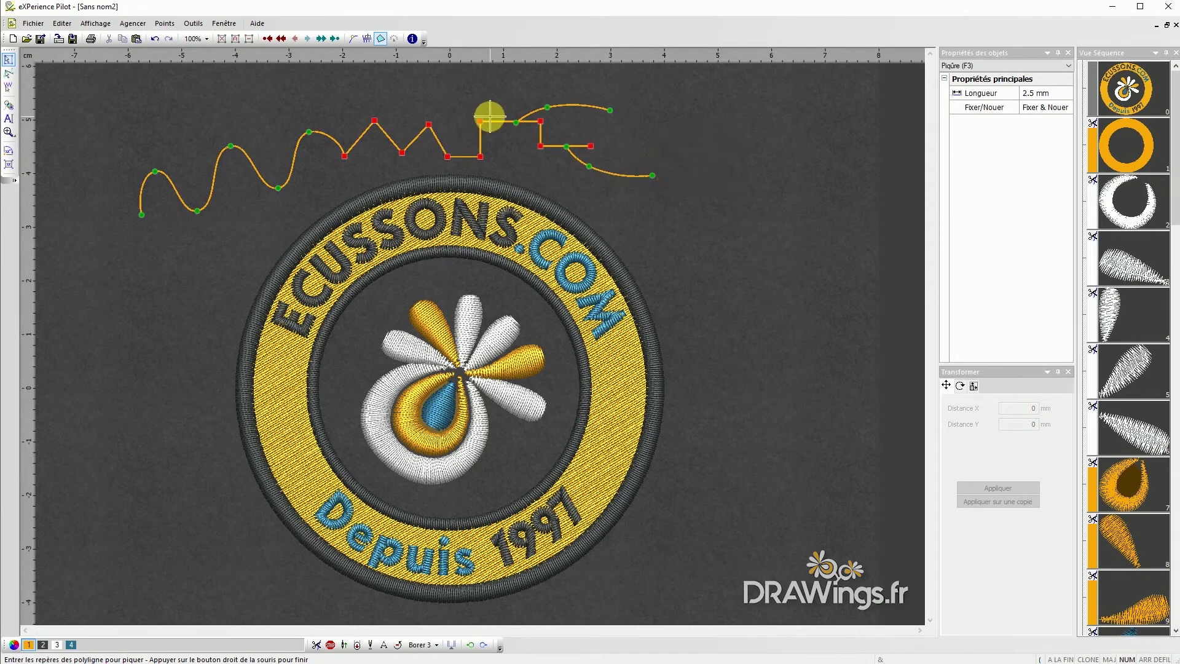
{"action": "left_click", "coordinate": [494, 121]}
{"action": "left_click", "coordinate": [467, 101]}
{"action": "left_click", "coordinate": [429, 91]}
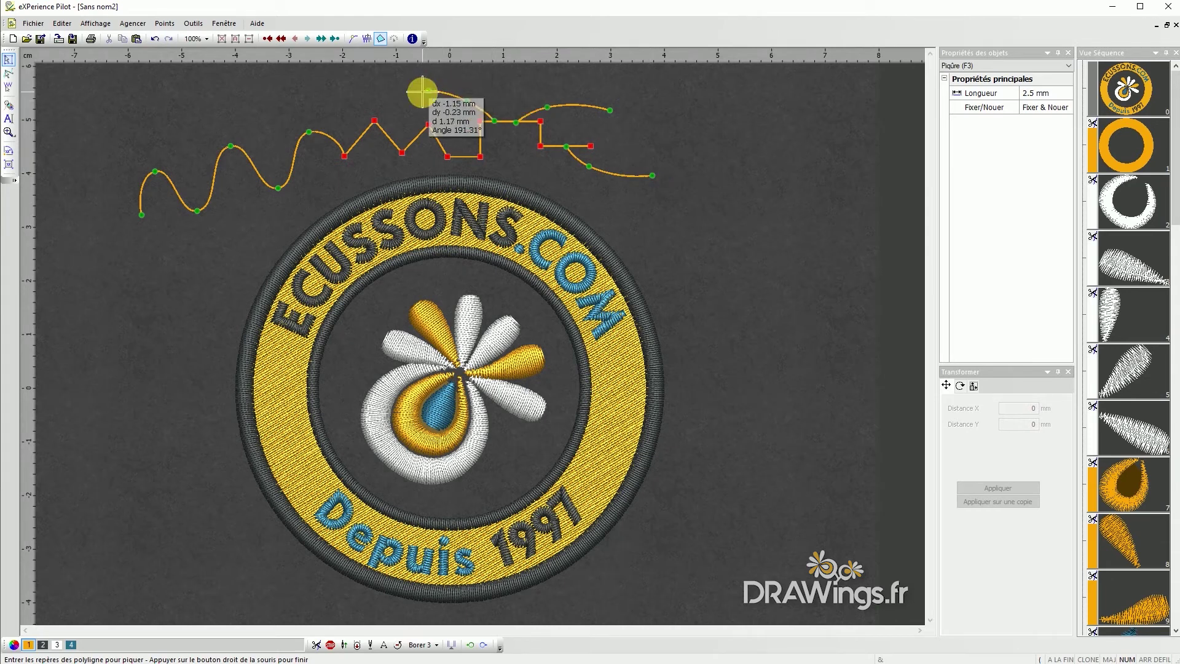
{"action": "right_click", "coordinate": [424, 90]}
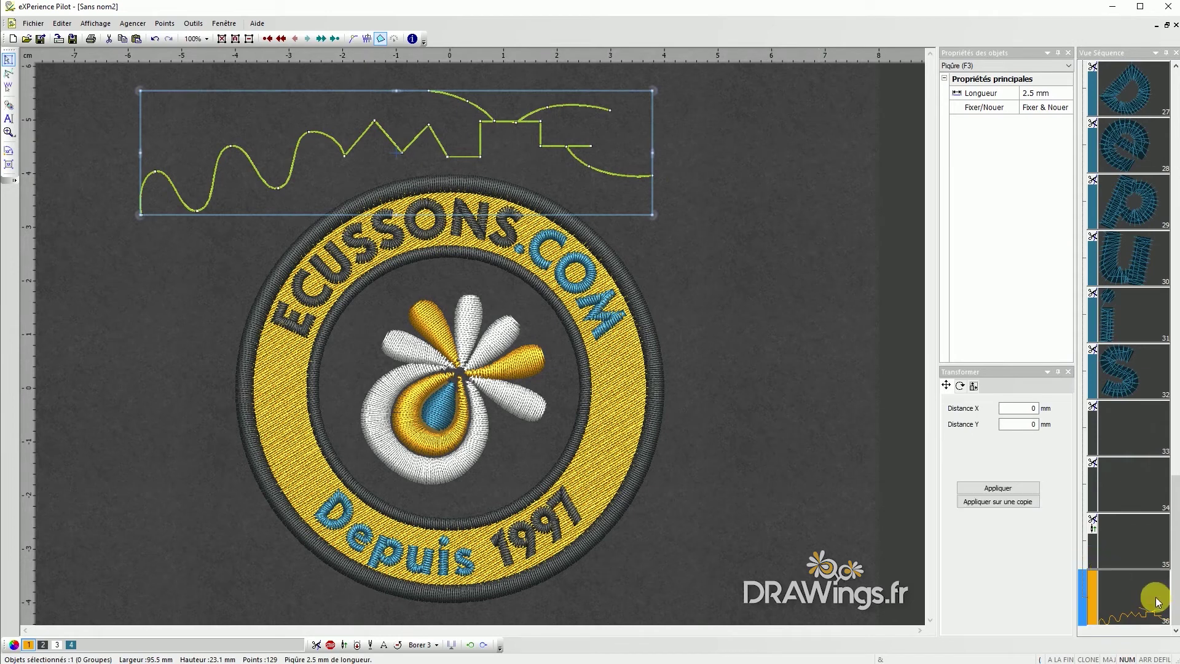
Delete the running stitch line drawn above the badge, object 36 in the sequence
{"action": "left_click", "coordinate": [611, 168]}
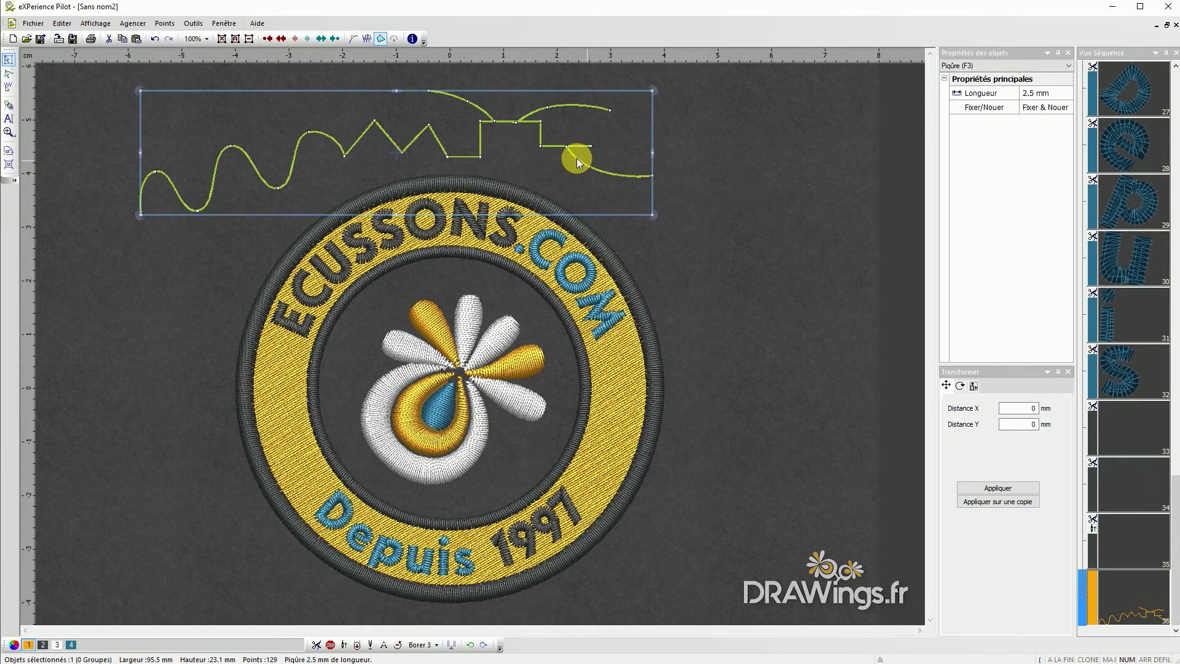
{"action": "key", "text": "Delete"}
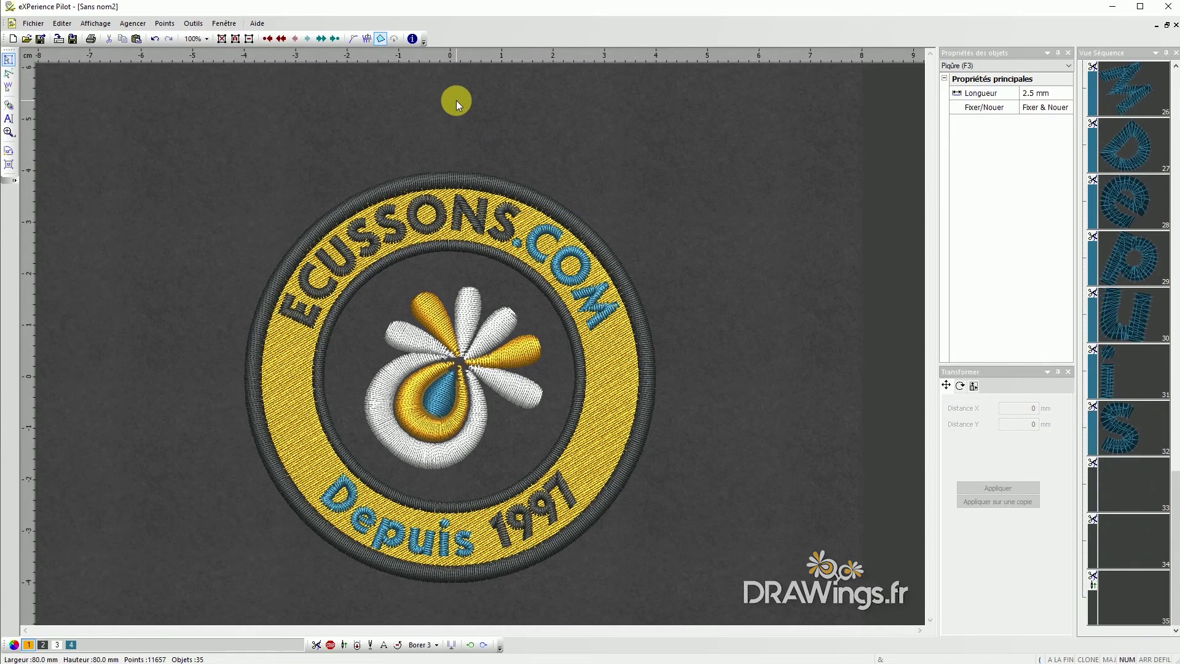
{"action": "scroll", "coordinate": [400, 87], "scroll_direction": "down", "scroll_amount": 2}
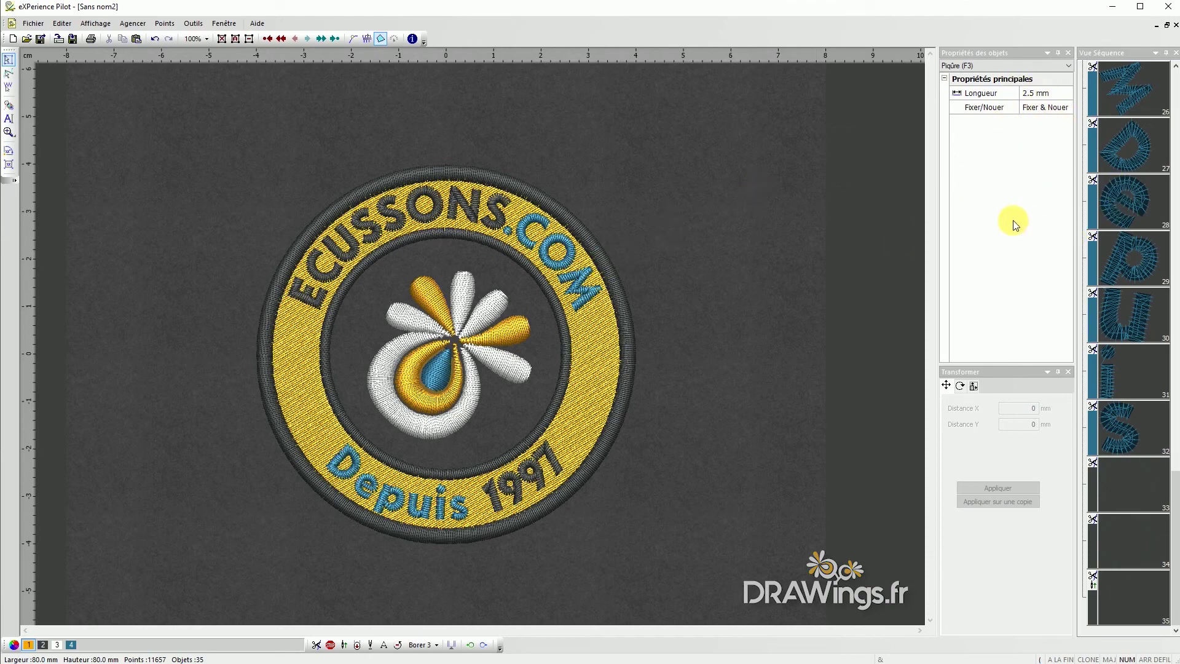
{"action": "scroll", "coordinate": [412, 152], "scroll_direction": "down", "scroll_amount": 1}
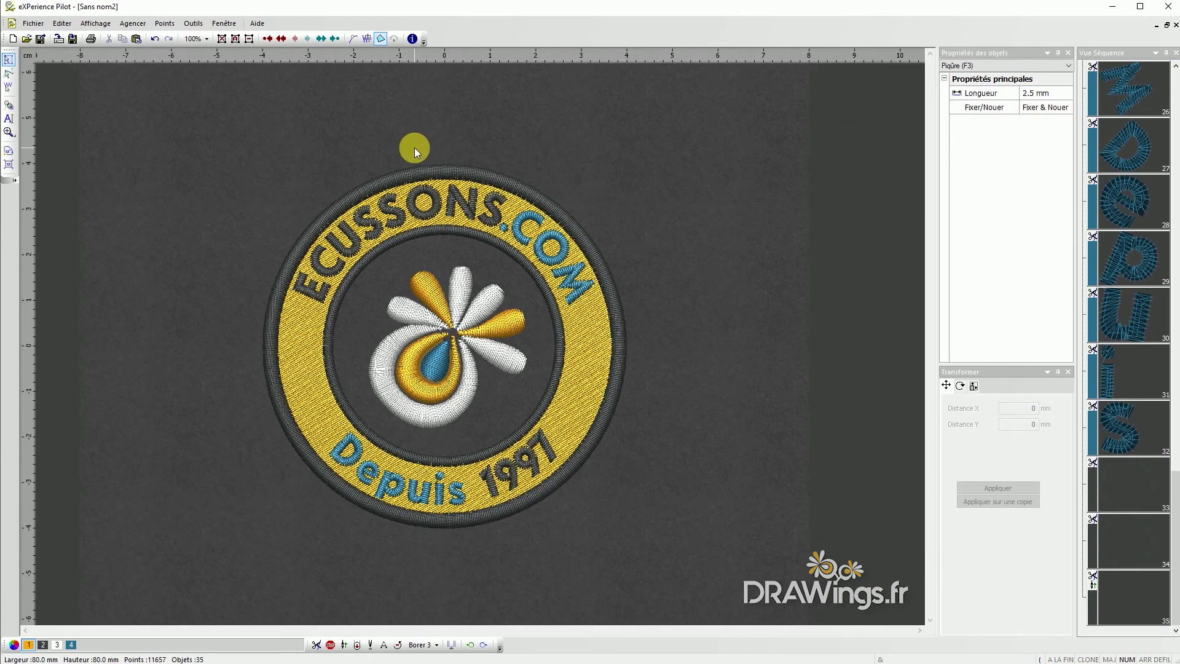